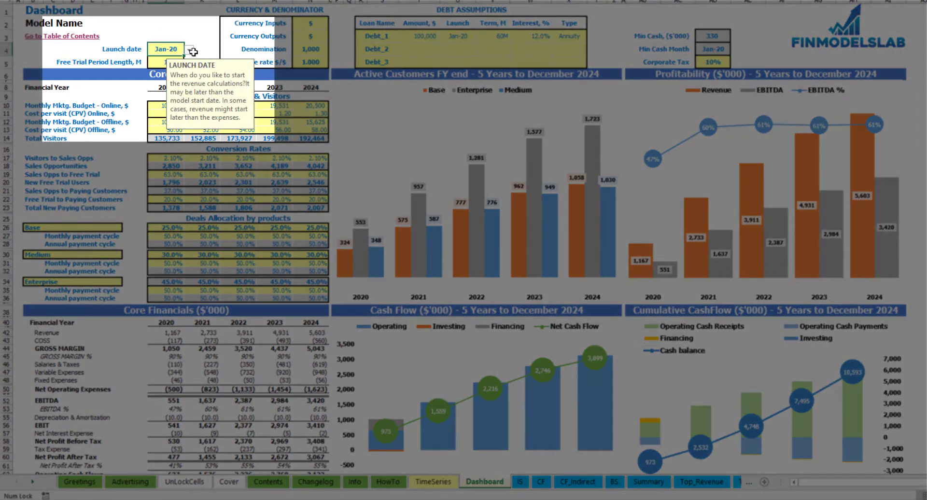
Set the model's launch date to Apr-20
{"action": "left_click", "coordinate": [191, 51]}
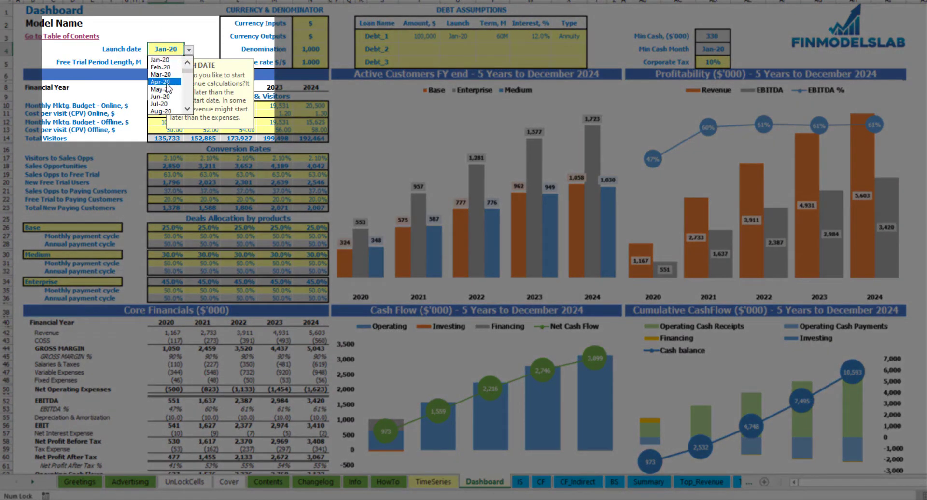
{"action": "left_click", "coordinate": [166, 84]}
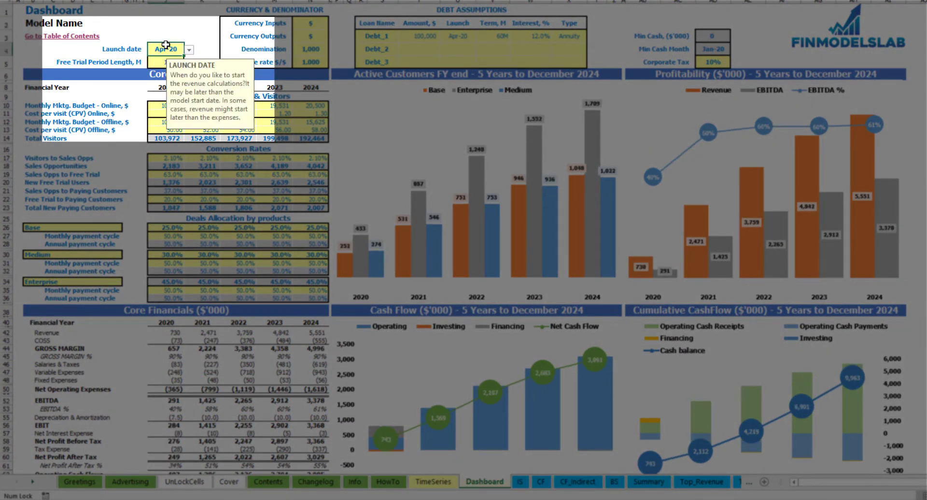
Set the free trial period length to 3 months
{"action": "left_click", "coordinate": [162, 64]}
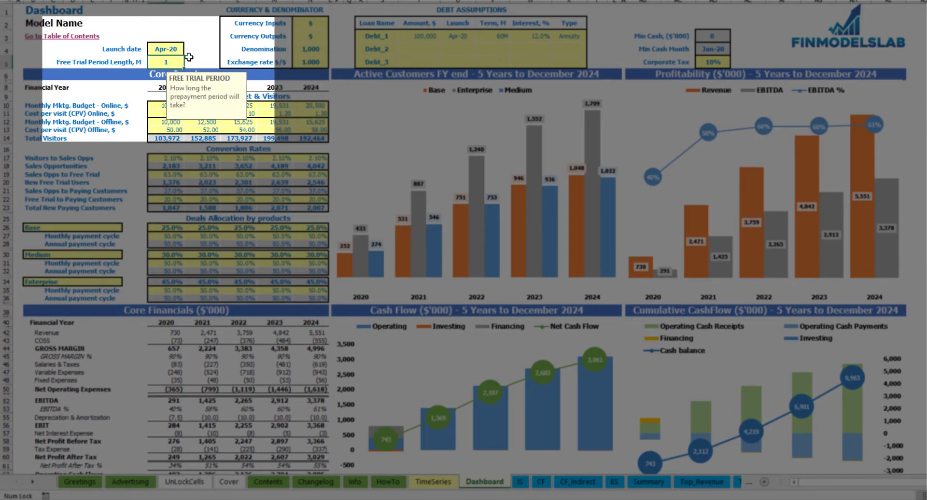
{"action": "left_click", "coordinate": [169, 30]}
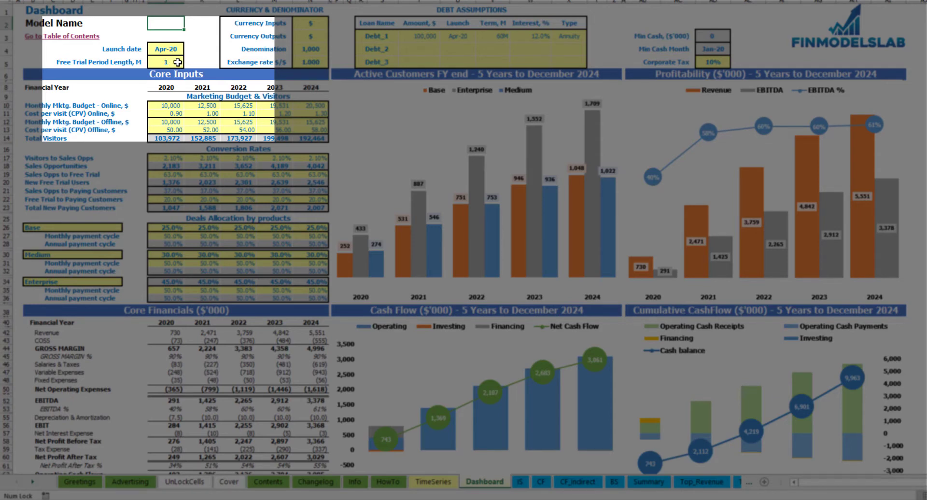
{"action": "left_click", "coordinate": [178, 62]}
{"action": "left_click", "coordinate": [192, 49]}
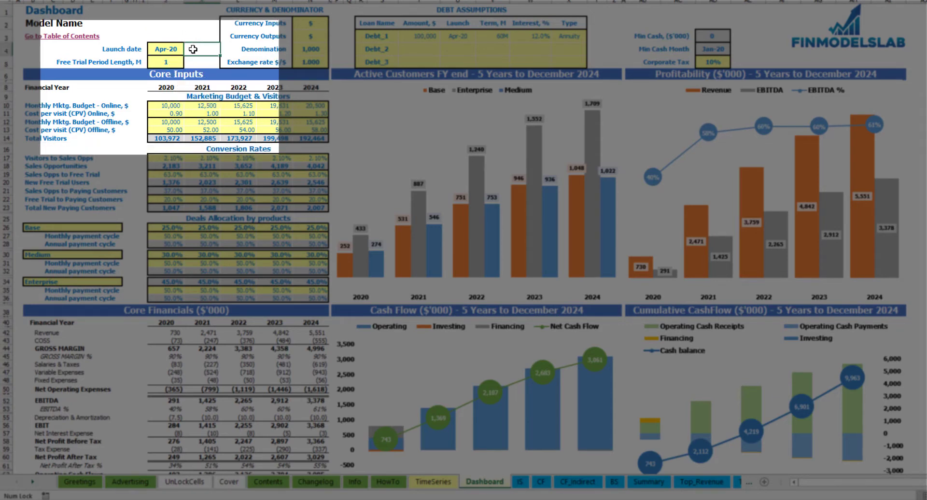
{"action": "left_click", "coordinate": [154, 63]}
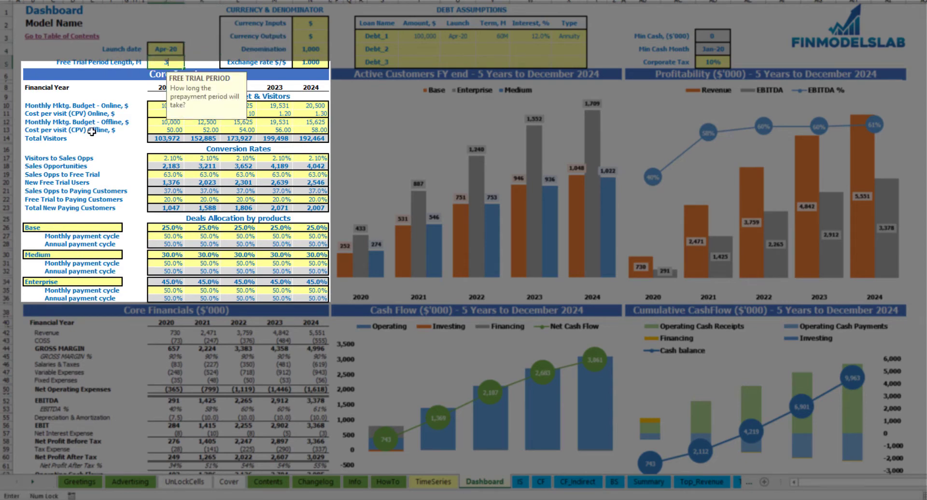
{"action": "type", "text": "3"}
{"action": "key", "text": "Return"}
{"action": "left_click", "coordinate": [185, 34]}
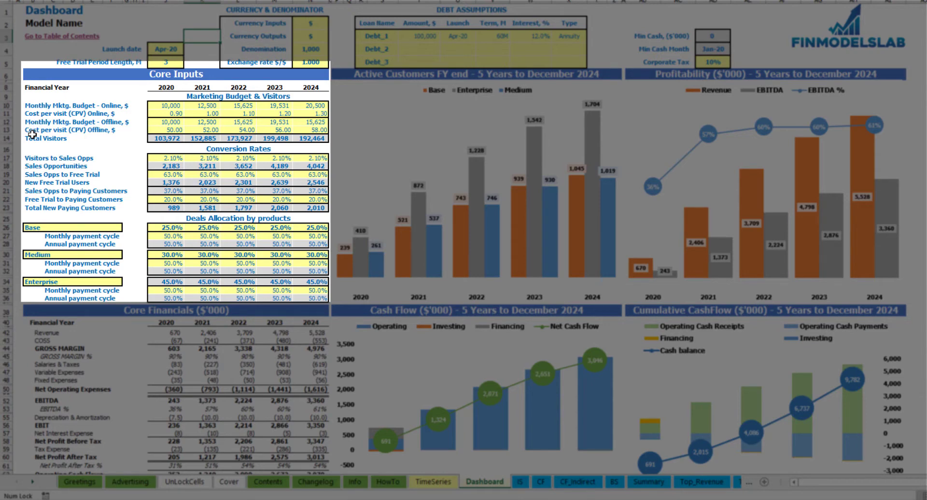
Clear the 2020–2024 offline marketing budget and offline cost-per-visit values, and undo the deletion
{"action": "left_click_drag", "start_coordinate": [169, 120], "coordinate": [315, 129]}
{"action": "key", "text": "Delete"}
{"action": "left_click", "coordinate": [139, 105]}
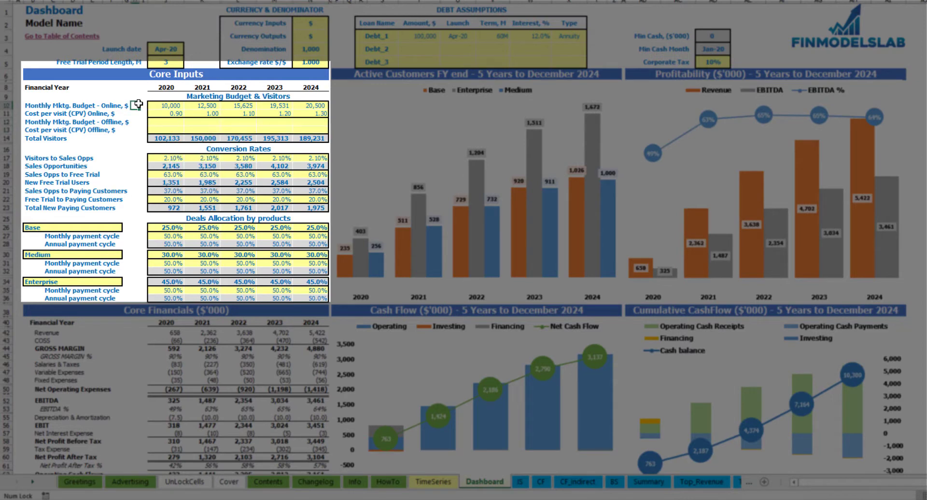
{"action": "key", "text": "ctrl+z"}
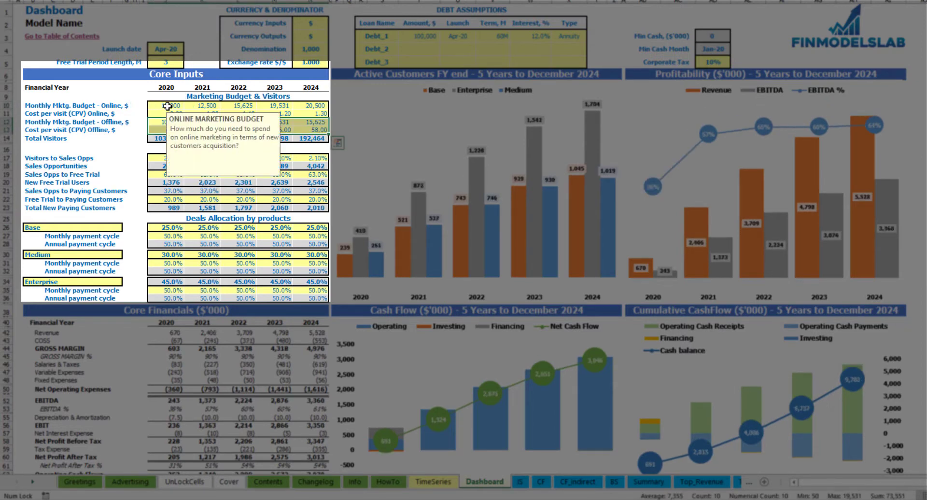
{"action": "left_click", "coordinate": [116, 94]}
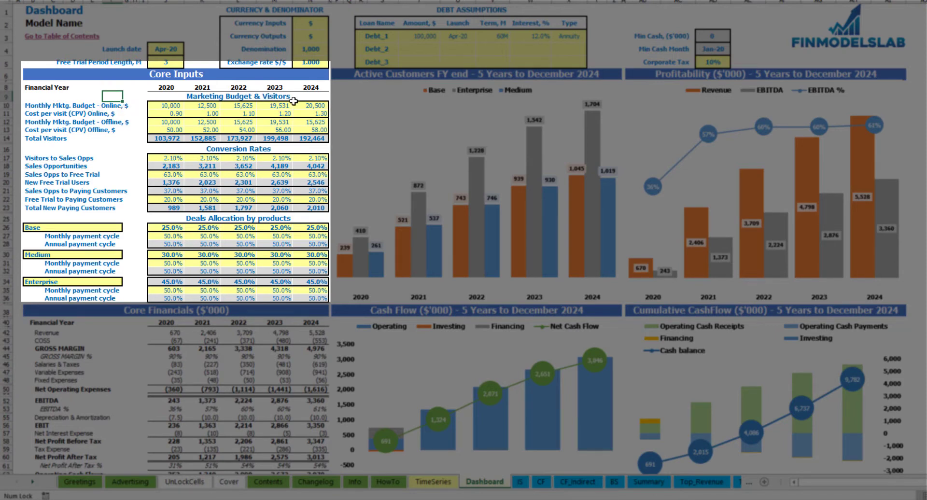
{"action": "left_click", "coordinate": [168, 102]}
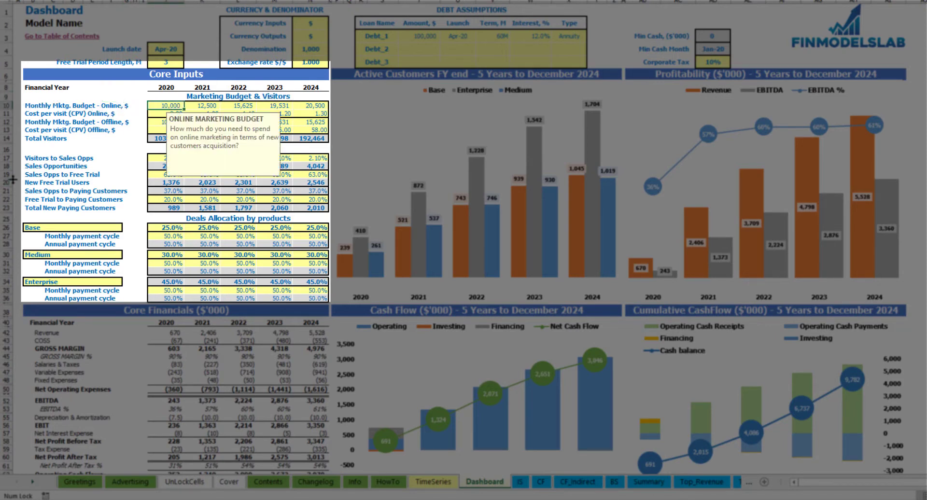
{"action": "key", "text": "Right"}
{"action": "key", "text": "Right"}
{"action": "key", "text": "Left"}
{"action": "key", "text": "Left"}
{"action": "key", "text": "Left"}
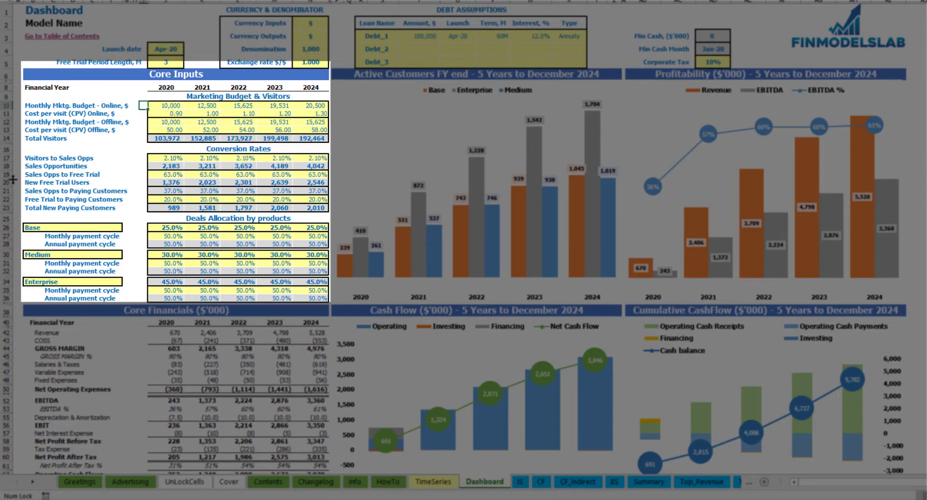
{"action": "key", "text": "Left"}
{"action": "key", "text": "Left"}
{"action": "key", "text": "Left"}
{"action": "key", "text": "Left"}
{"action": "key", "text": "Left"}
{"action": "key", "text": "Left"}
{"action": "key", "text": "Left"}
Set the 2020 monthly online marketing budget to 15,000
{"action": "key", "text": "Right"}
{"action": "key", "text": "Right"}
{"action": "key", "text": "Right"}
{"action": "key", "text": "Right"}
{"action": "type", "text": "1"}
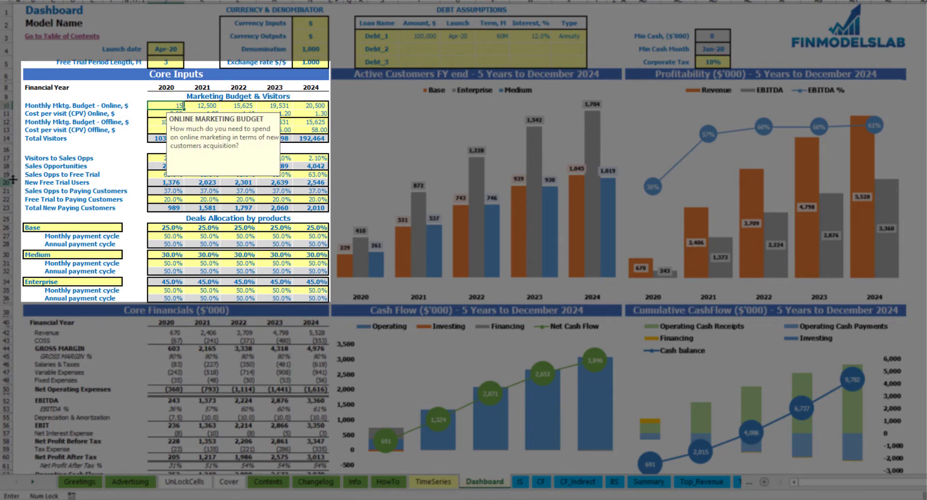
{"action": "type", "text": "5,000"}
{"action": "key", "text": "Right"}
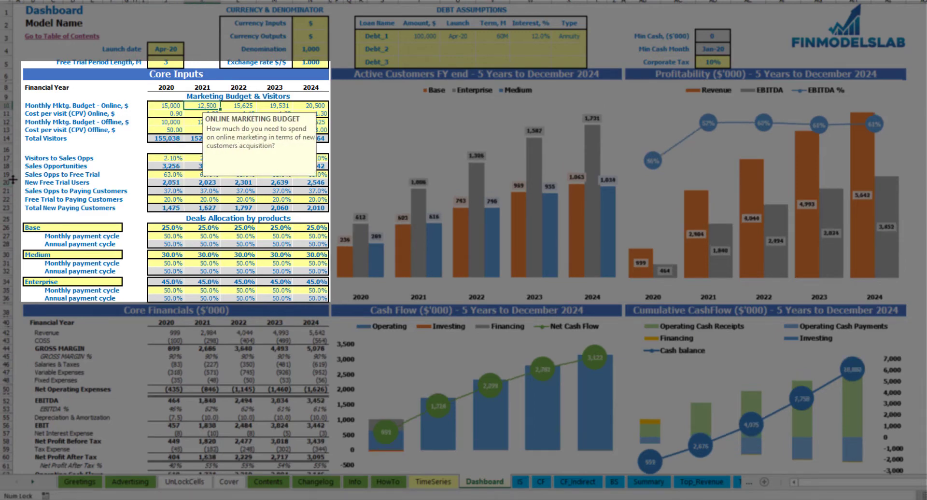
Calculate the 2021 monthly online marketing budget as the 2020 amount plus 1000, and copy the formula across 2022–2024
{"action": "type", "text": "="}
{"action": "key", "text": "Left"}
{"action": "type", "text": "+"}
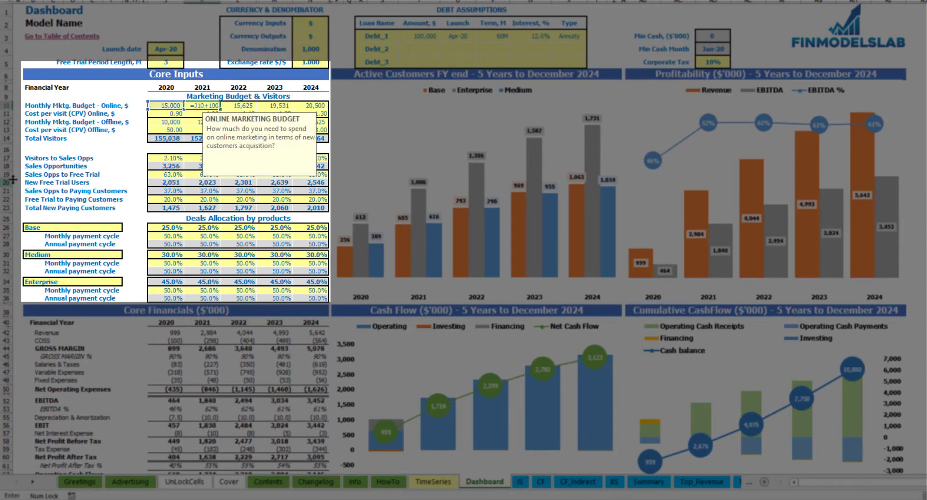
{"action": "key", "text": "ctrl+Return"}
{"action": "key", "text": "ctrl+c"}
{"action": "key", "text": "Right"}
{"action": "key", "text": "shift+Right"}
{"action": "key", "text": "shift+Right"}
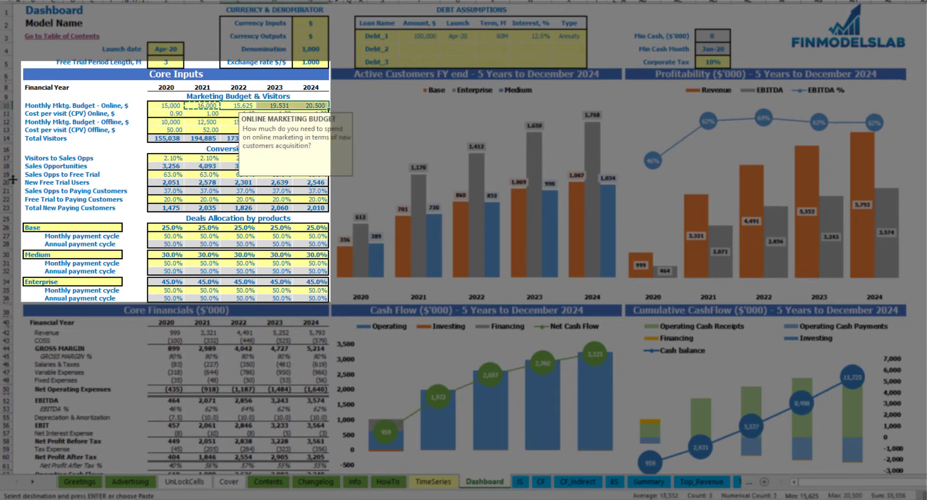
{"action": "key", "text": "ctrl+v"}
Set the online cost per visit for 2020 through 2024 to 1, 1.1, 1.2, 1.3 and 1.4
{"action": "left_click", "coordinate": [29, 113]}
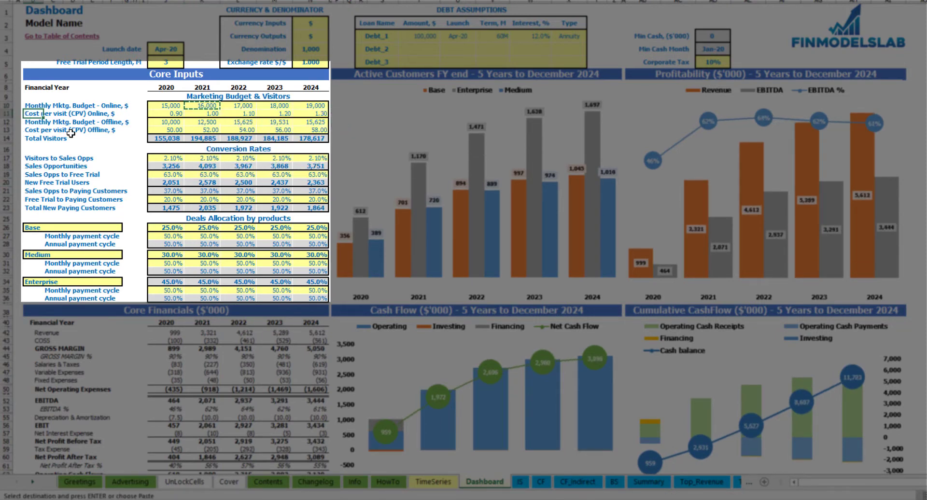
{"action": "left_click", "coordinate": [179, 115]}
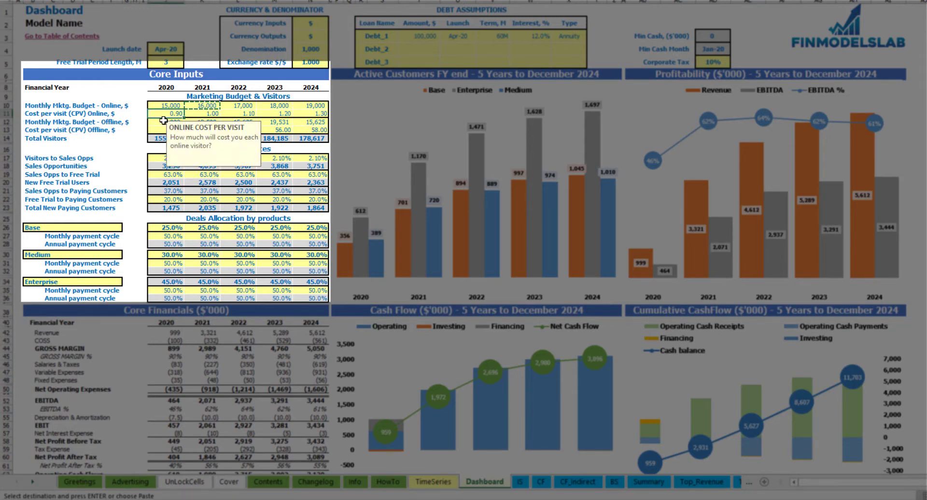
{"action": "type", "text": "1"}
{"action": "key", "text": "Tab"}
{"action": "type", "text": "1.1"}
{"action": "key", "text": "Tab"}
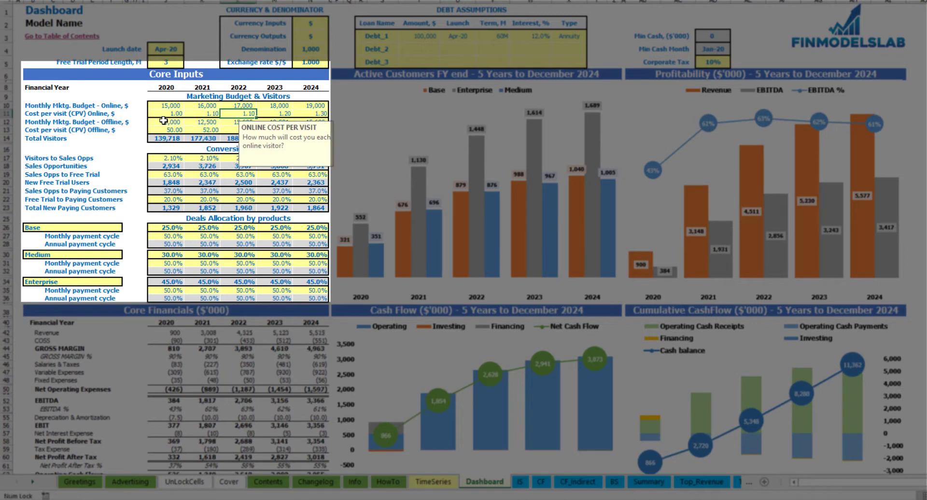
{"action": "type", "text": "1.2"}
{"action": "key", "text": "Tab"}
{"action": "type", "text": "1.3"}
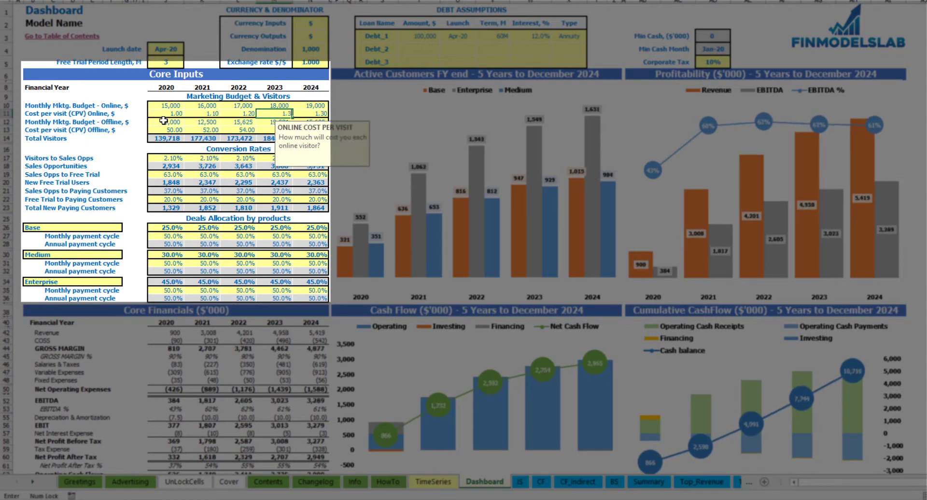
{"action": "key", "text": "Tab"}
{"action": "type", "text": "1."}
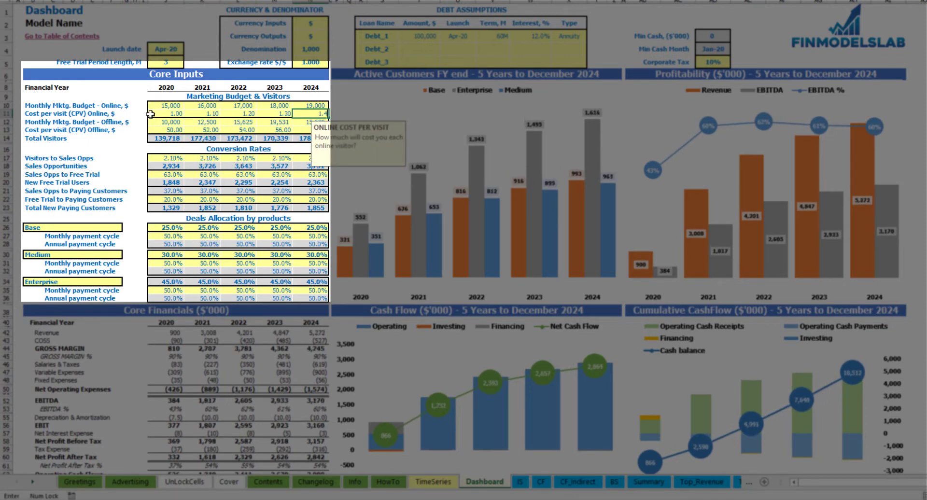
{"action": "left_click", "coordinate": [120, 95]}
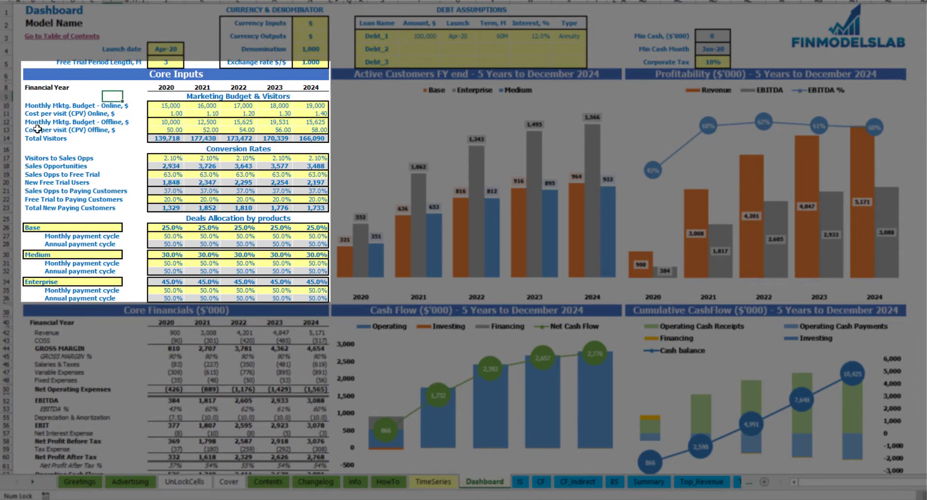
Examine the offline marketing budget and cost-per-visit rows and the total visitors for each year from 2020 to 2024
{"action": "left_click_drag", "start_coordinate": [37, 129], "coordinate": [145, 122]}
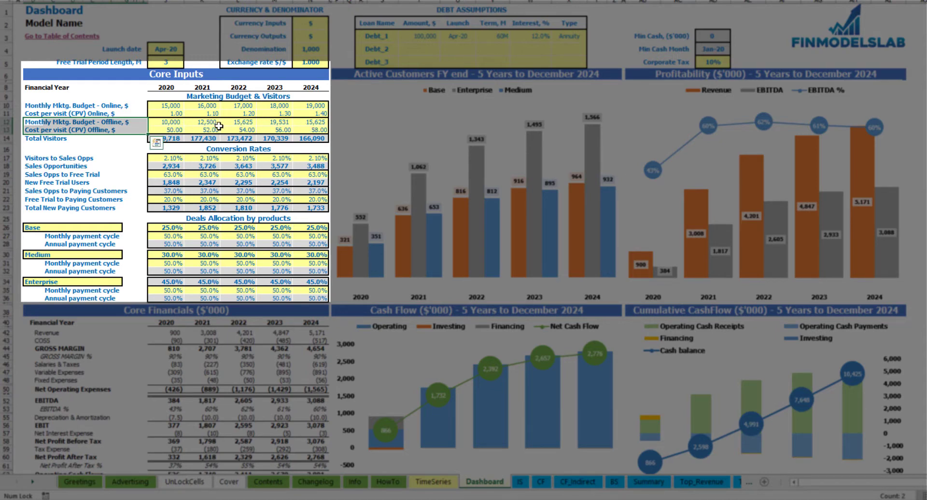
{"action": "left_click", "coordinate": [168, 139]}
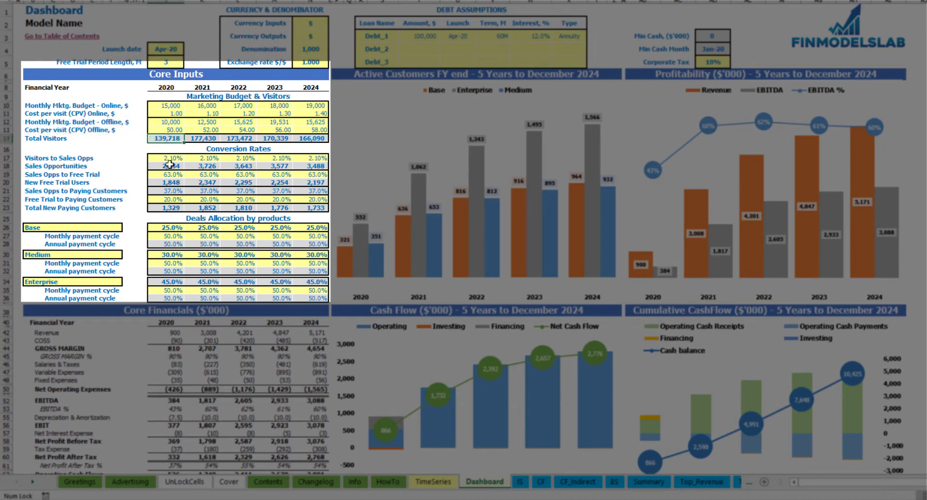
{"action": "key", "text": "Right"}
{"action": "key", "text": "Right"}
{"action": "key", "text": "Right"}
{"action": "key", "text": "Right"}
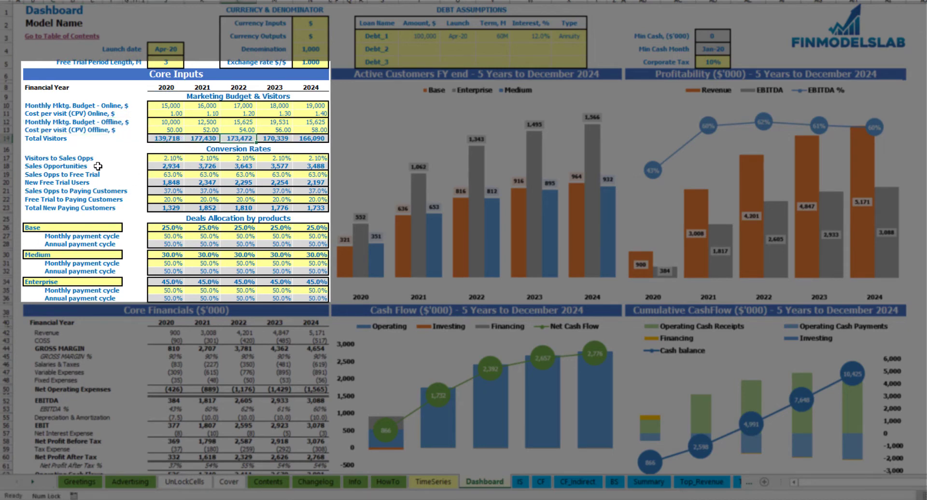
{"action": "key", "text": "Left"}
{"action": "key", "text": "Left"}
{"action": "key", "text": "Left"}
{"action": "key", "text": "Left"}
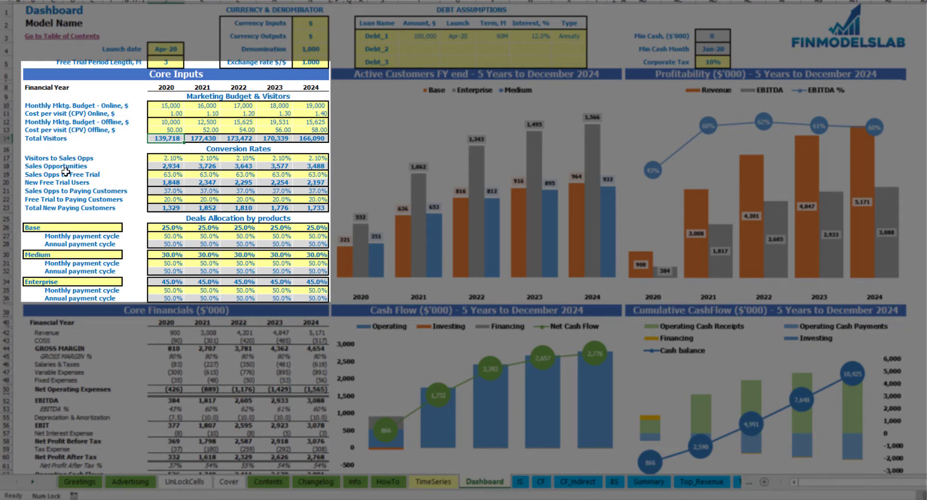
{"action": "left_click", "coordinate": [236, 152]}
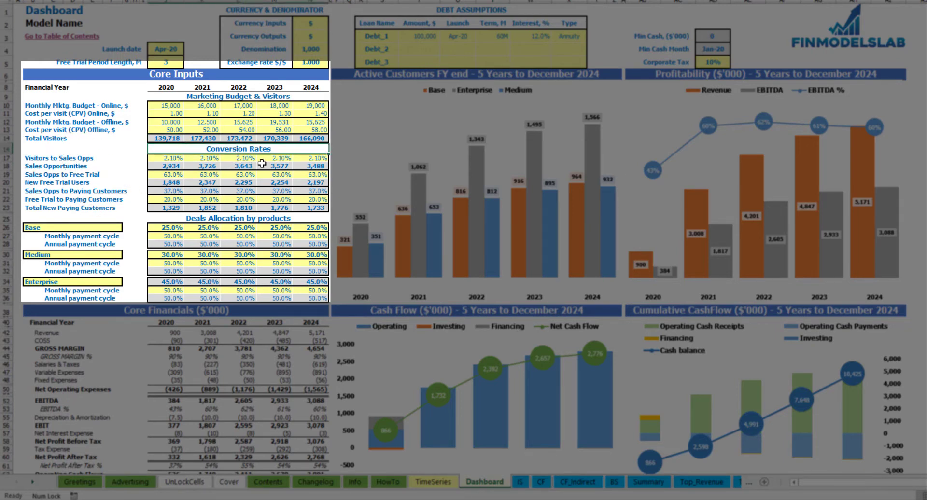
{"action": "left_click", "coordinate": [29, 139]}
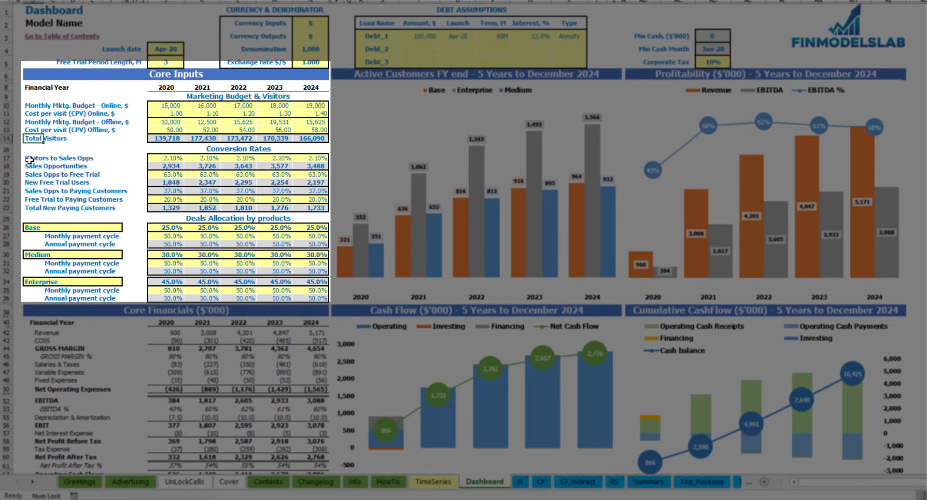
Set the visitors-to-sales-opportunities conversion rate to 10% for 2020 and copy it across 2021–2024
{"action": "left_click_drag", "start_coordinate": [29, 159], "coordinate": [103, 158]}
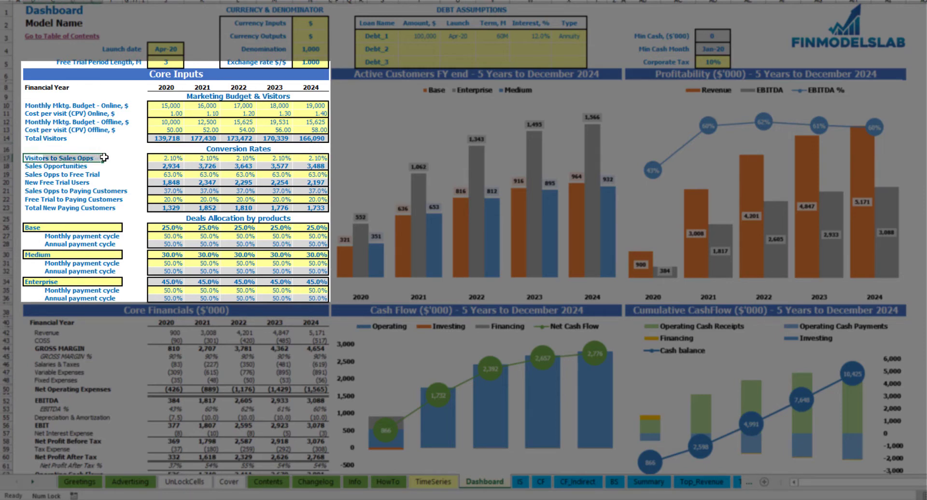
{"action": "left_click", "coordinate": [163, 156]}
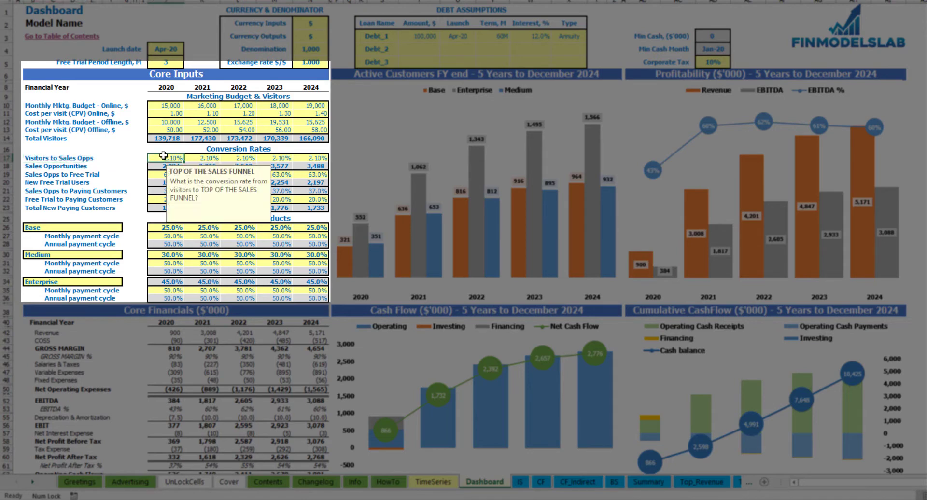
{"action": "type", "text": "10"}
{"action": "key", "text": "Return"}
{"action": "key", "text": "Up"}
{"action": "key", "text": "ctrl+c"}
{"action": "key", "text": "Right"}
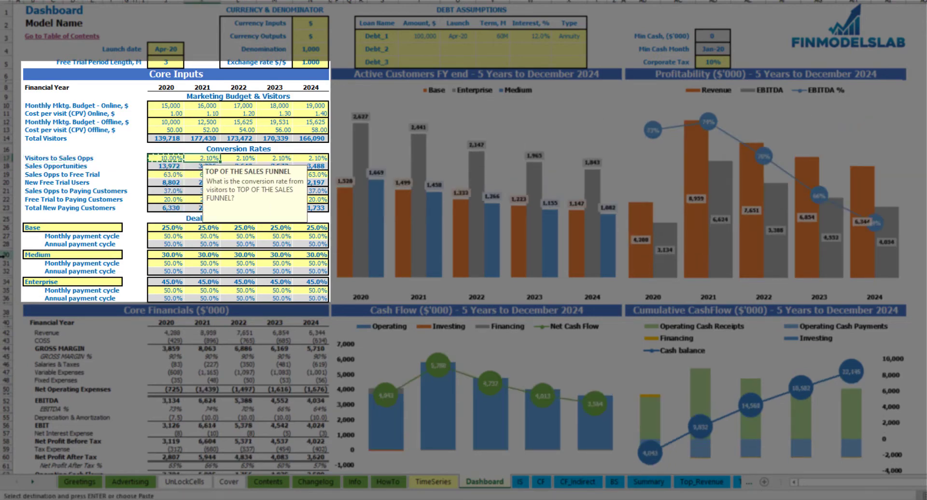
{"action": "key", "text": "ctrl+shift+Right"}
{"action": "key", "text": "ctrl+v"}
{"action": "key", "text": "Left"}
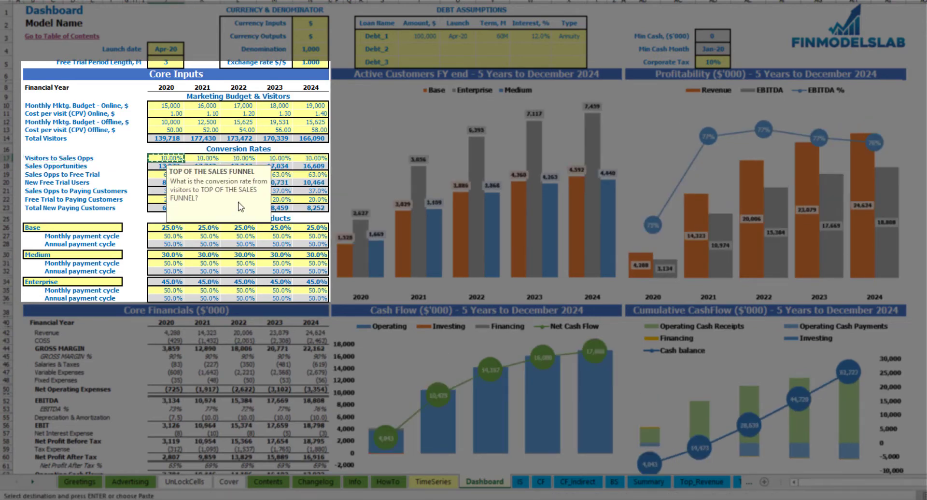
{"action": "key", "text": "Escape"}
{"action": "key", "text": "Right"}
{"action": "key", "text": "Right"}
{"action": "key", "text": "Right"}
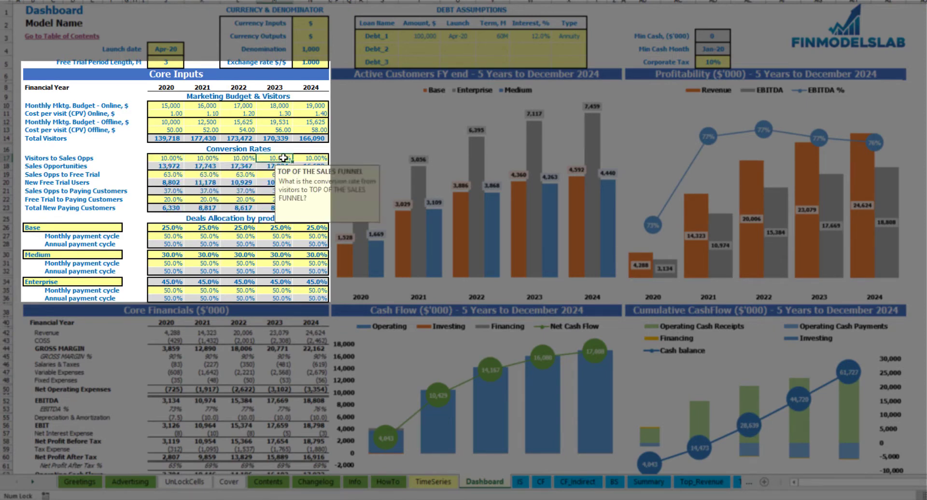
{"action": "left_click", "coordinate": [176, 137]}
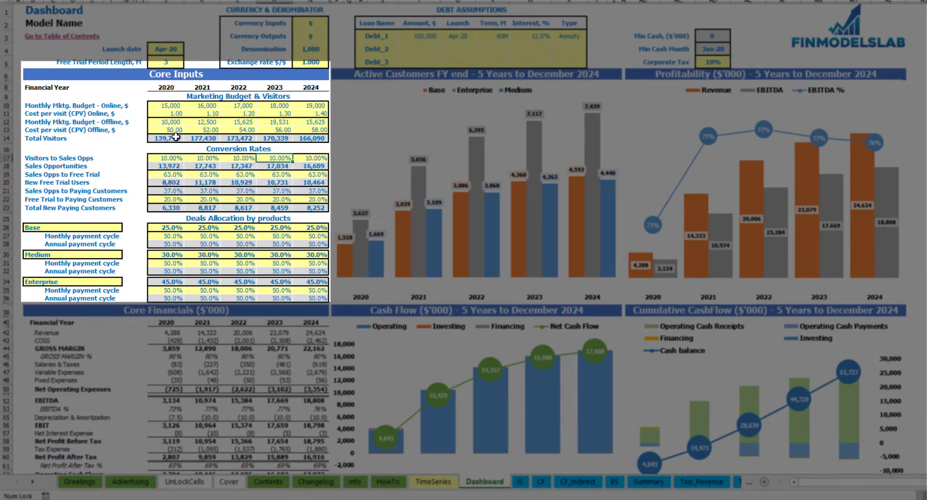
{"action": "left_click", "coordinate": [173, 165]}
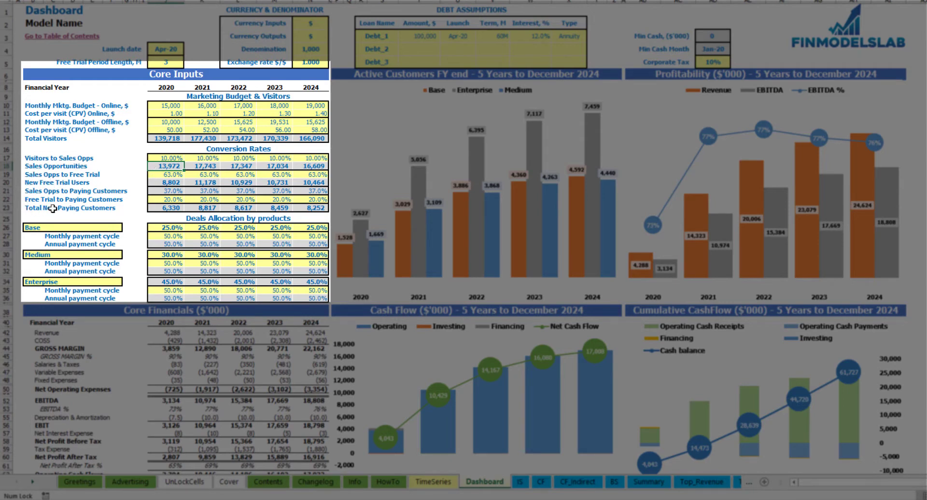
Set the 2020 conversion rate from sales opportunities to free trial to 40%
{"action": "left_click", "coordinate": [31, 174]}
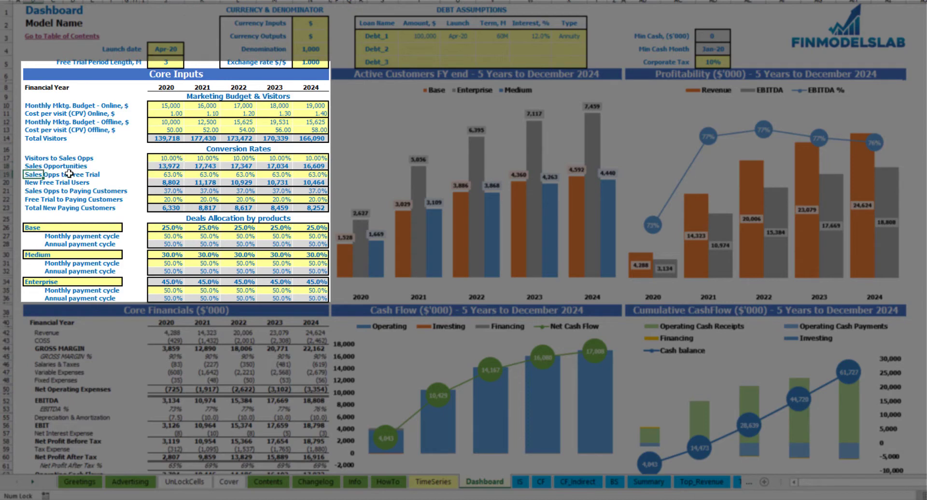
{"action": "left_click", "coordinate": [164, 174]}
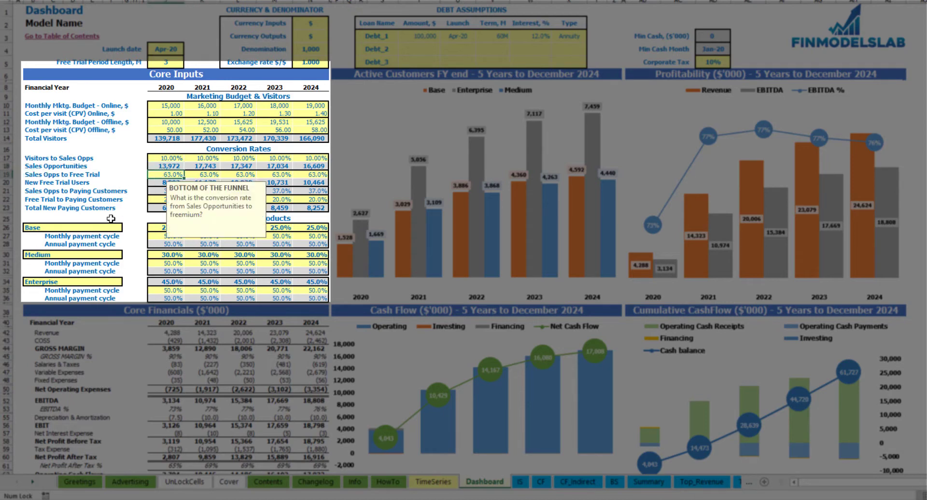
{"action": "type", "text": "40"}
{"action": "key", "text": "Return"}
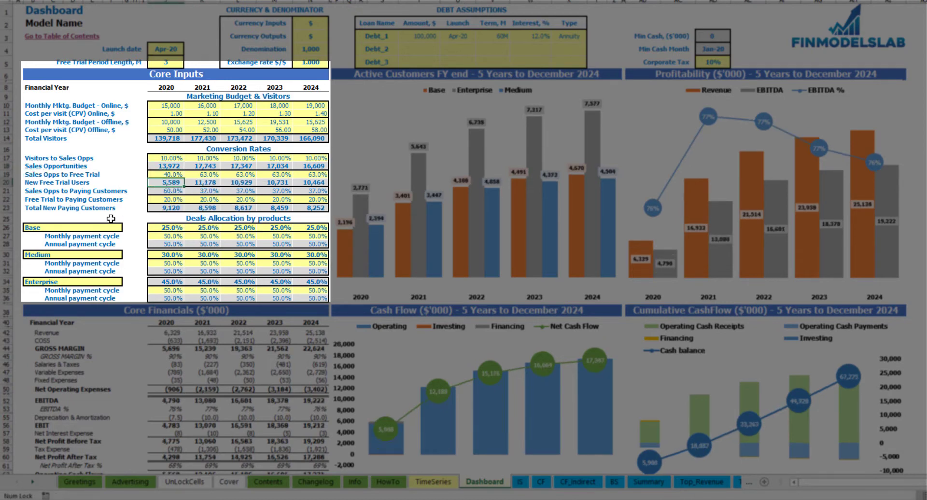
Inspect the formula behind the 2020 Sales Opps to Paying Customers rate
{"action": "left_click", "coordinate": [168, 193]}
{"action": "type", "text": "=1-J19"}
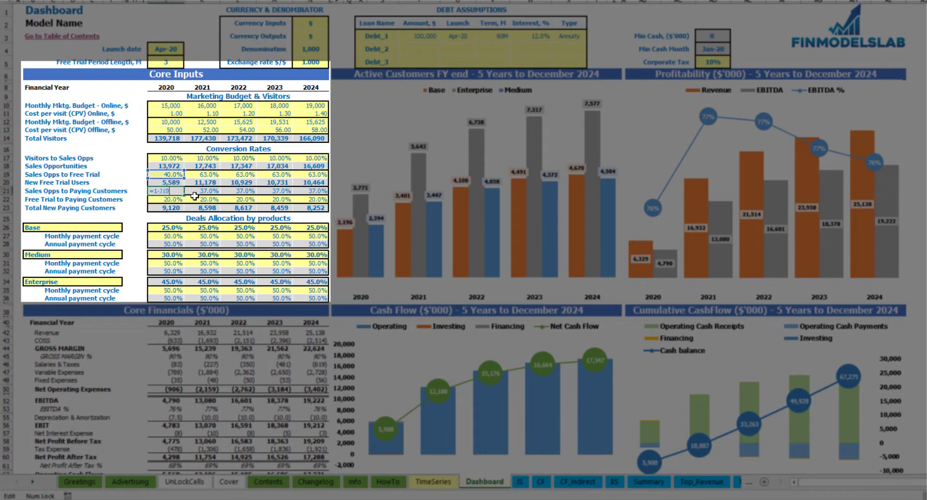
{"action": "key", "text": "ctrl+Return"}
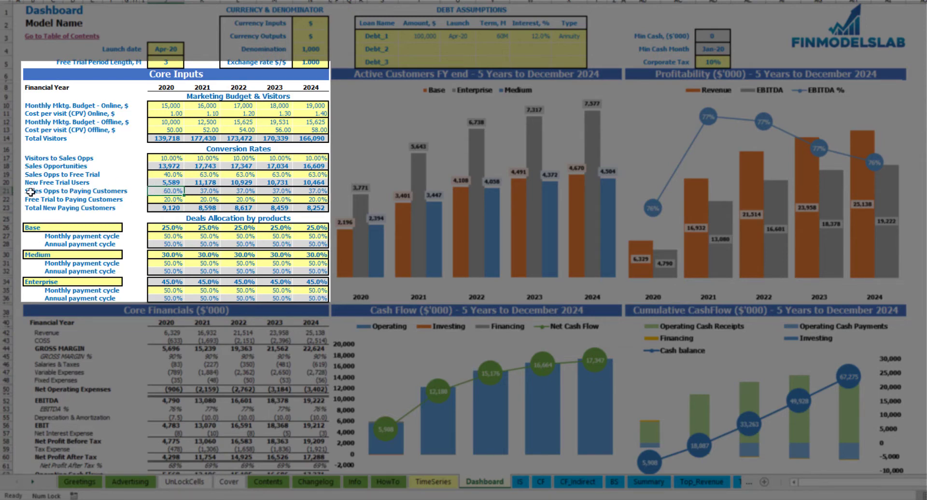
Set the 2020 Sales Opps to Free Trial rate to 100% and check the resulting new free trial users
{"action": "left_click", "coordinate": [165, 175]}
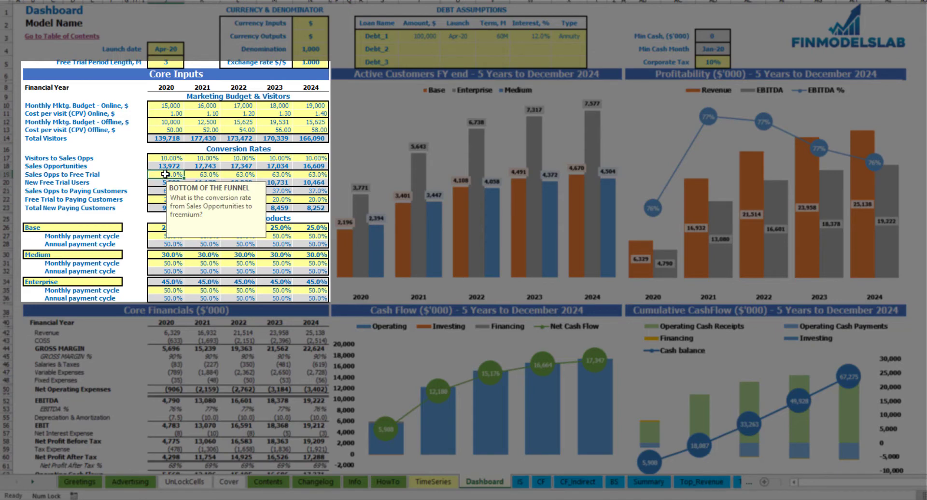
{"action": "type", "text": "1"}
{"action": "key", "text": "Return"}
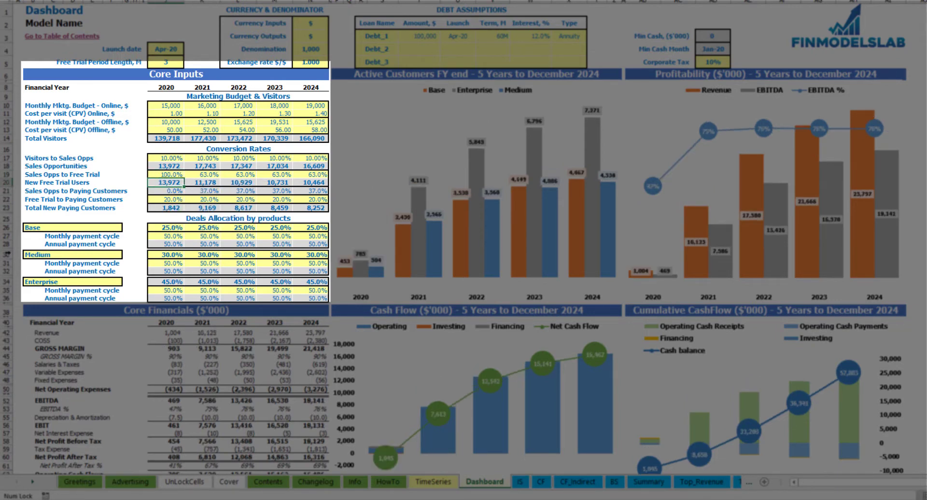
{"action": "left_click", "coordinate": [112, 174]}
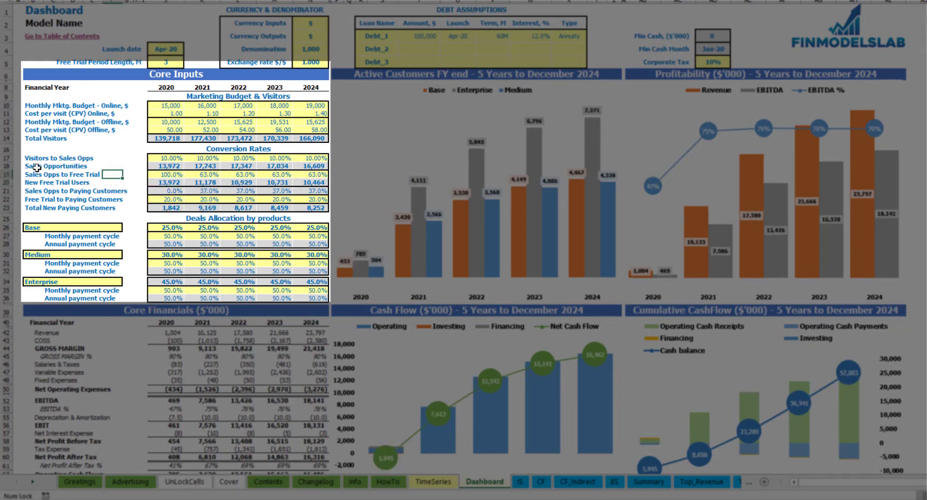
{"action": "left_click", "coordinate": [167, 182]}
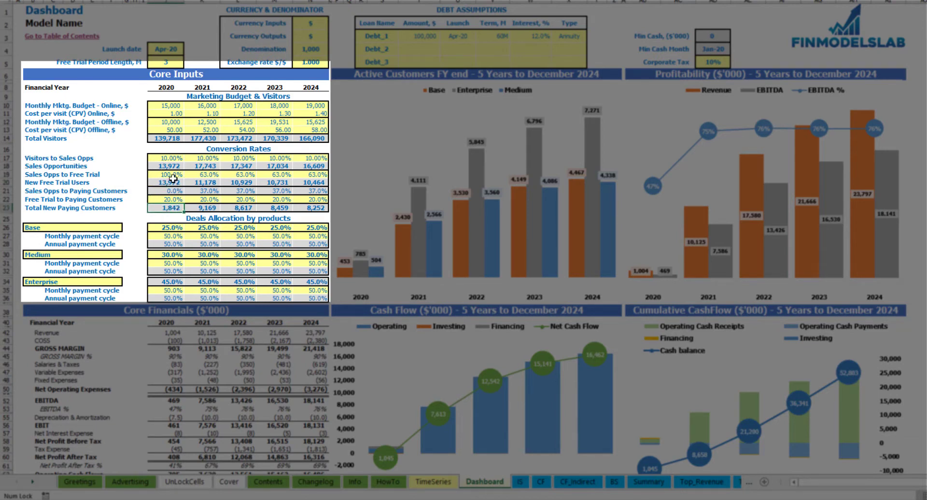
Set the Sales Opps to Free Trial conversion rate to 80% for 2020 and copy it across 2021–2024
{"action": "left_click", "coordinate": [173, 176]}
{"action": "type", "text": "80"}
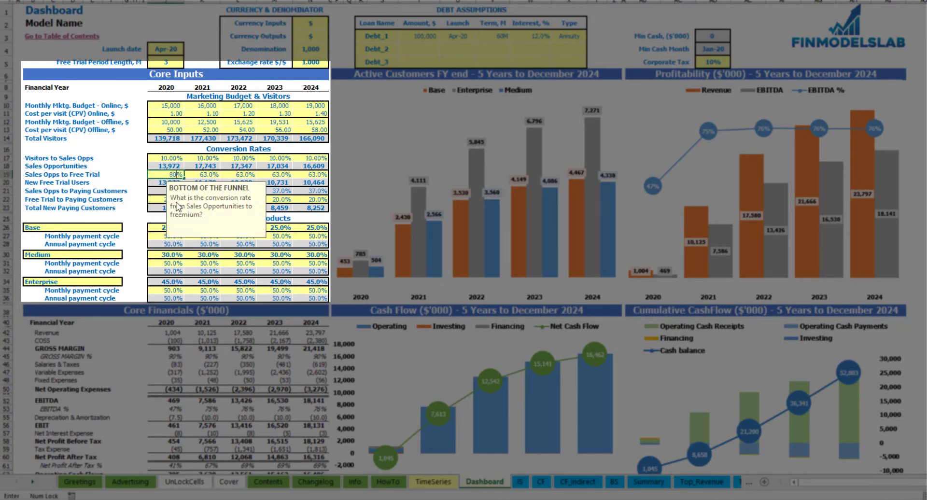
{"action": "key", "text": "Return"}
{"action": "key", "text": "Up"}
{"action": "key", "text": "ctrl+c"}
{"action": "key", "text": "Right"}
{"action": "key", "text": "ctrl+shift+Right"}
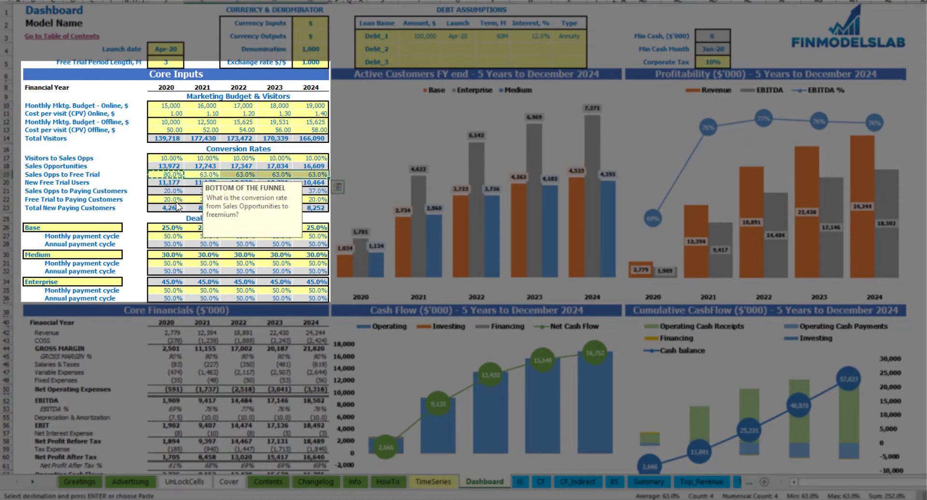
{"action": "key", "text": "Return"}
Review the 2020 rates to paying customers, the new free trial users, the total new paying customers and the free trial period length
{"action": "left_click", "coordinate": [166, 193]}
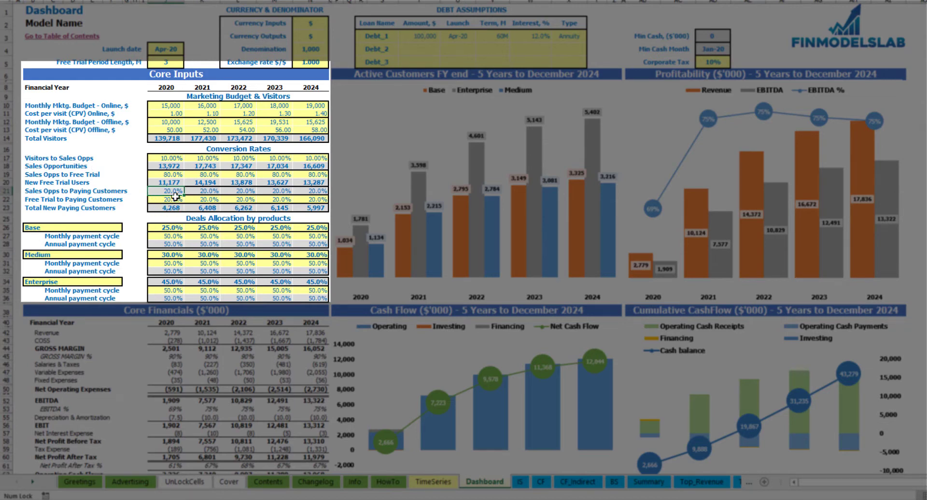
{"action": "left_click", "coordinate": [172, 182]}
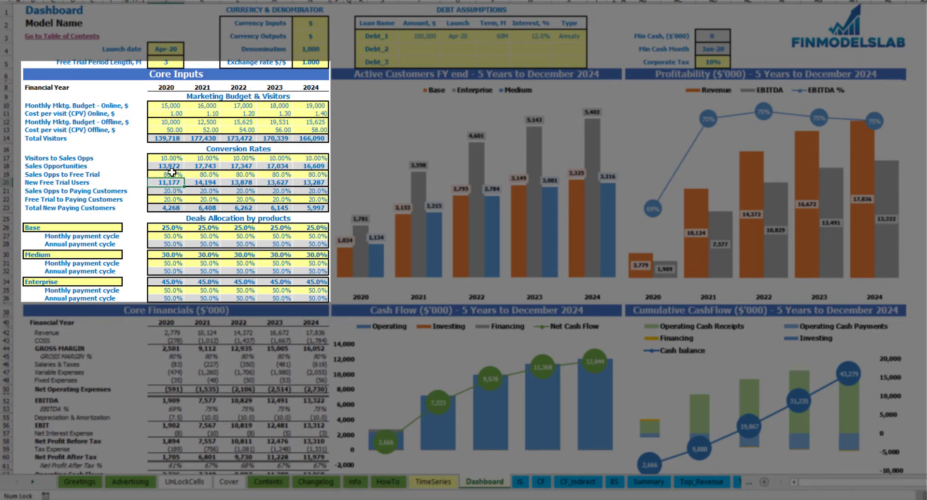
{"action": "left_click", "coordinate": [164, 207]}
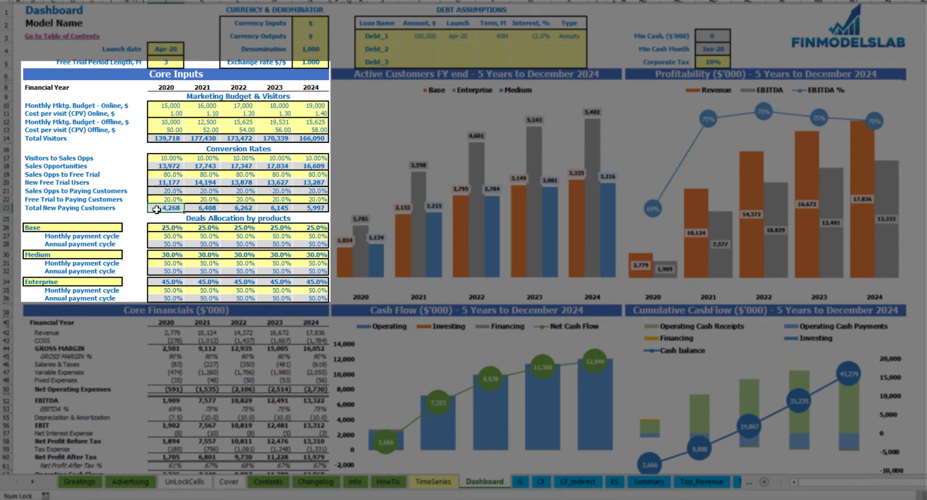
{"action": "left_click", "coordinate": [164, 200]}
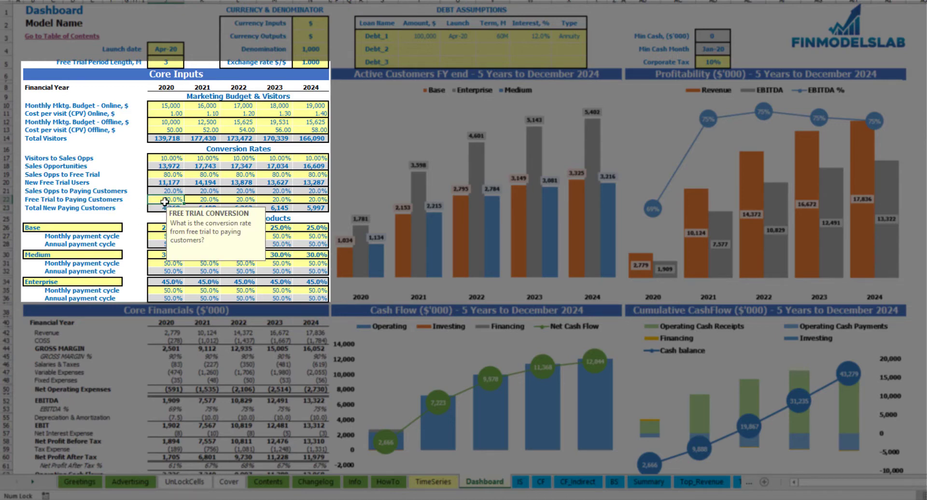
{"action": "left_click", "coordinate": [170, 60]}
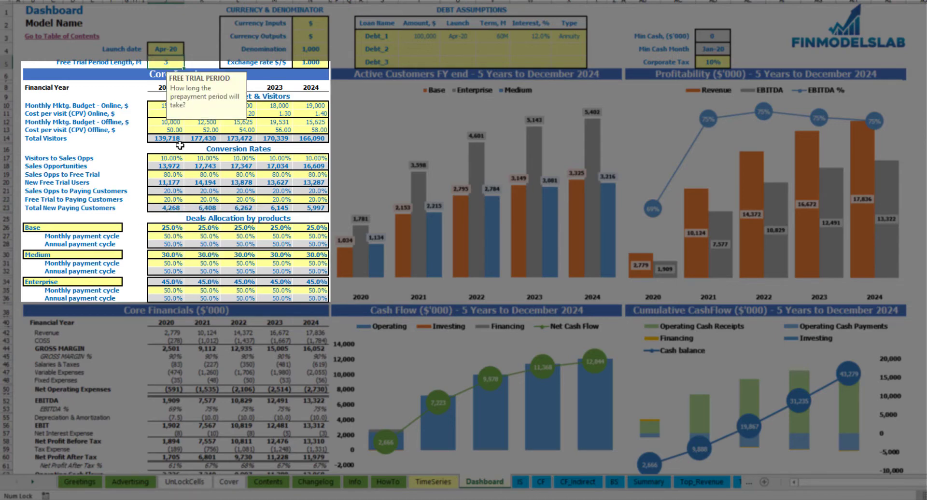
Set the Free Trial to Paying Customers conversion rate to 10% for 2020 and copy it across 2021–2024
{"action": "left_click", "coordinate": [179, 200]}
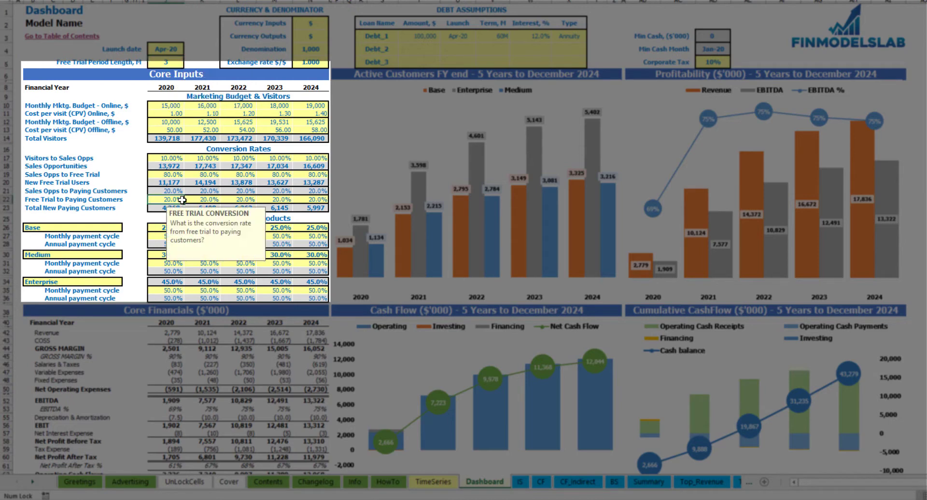
{"action": "type", "text": "10"}
{"action": "key", "text": "ctrl+Return"}
{"action": "key", "text": "ctrl+c"}
{"action": "key", "text": "Right"}
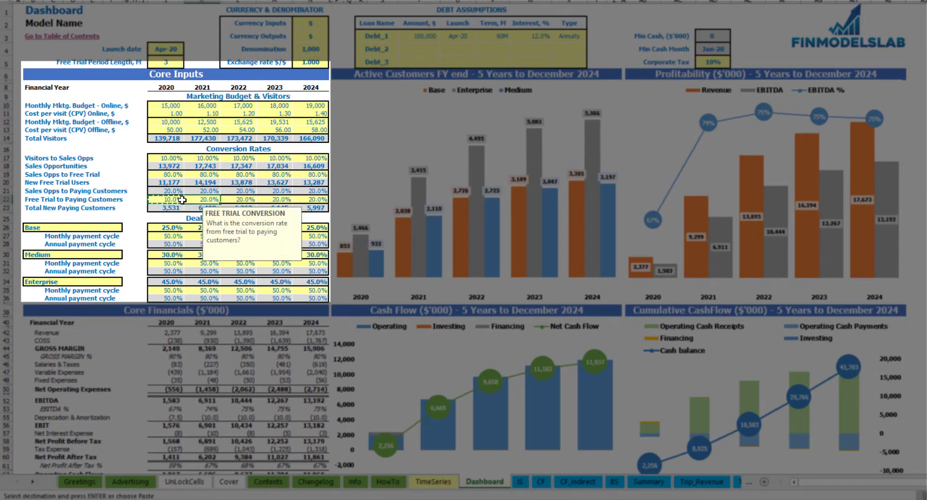
{"action": "key", "text": "shift+Right"}
{"action": "key", "text": "shift+Right"}
{"action": "key", "text": "shift+Right"}
{"action": "key", "text": "ctrl+v"}
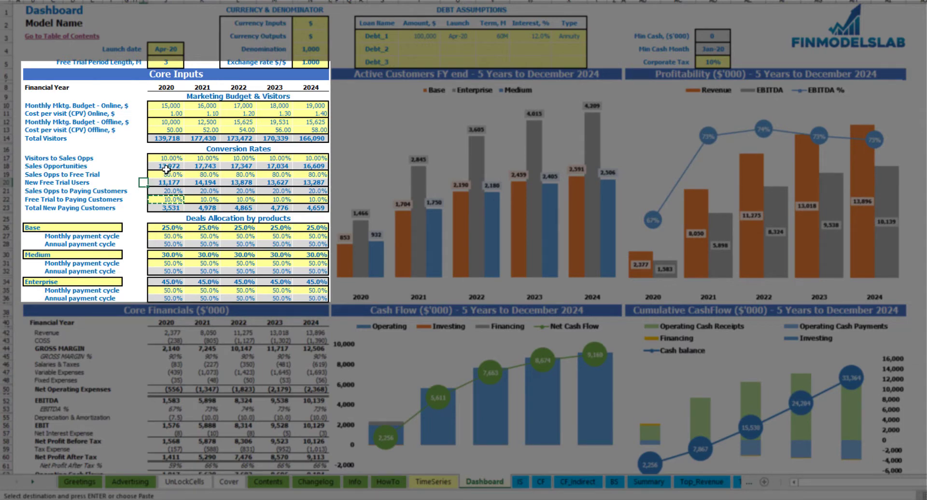
Examine how sales opportunities, free trial users and both paying conversion rates lead to the total new paying customers for 2020–2024
{"action": "left_click", "coordinate": [166, 168]}
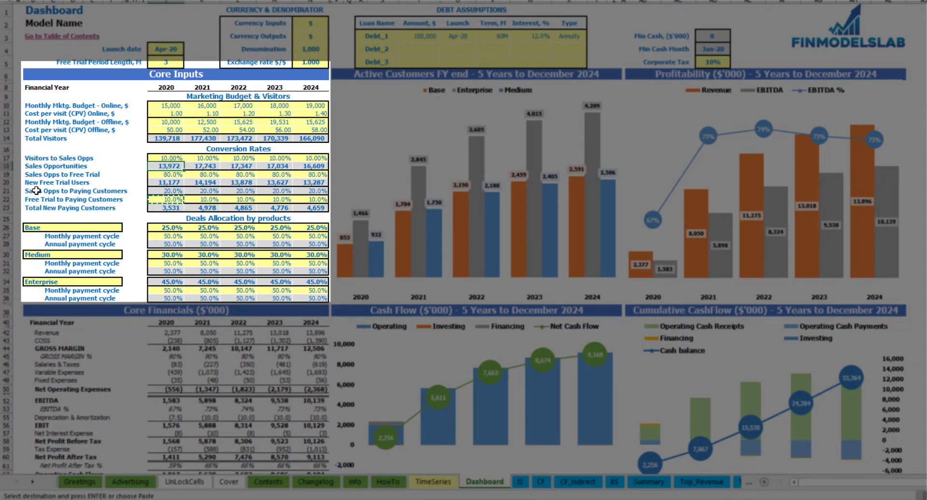
{"action": "left_click", "coordinate": [175, 190]}
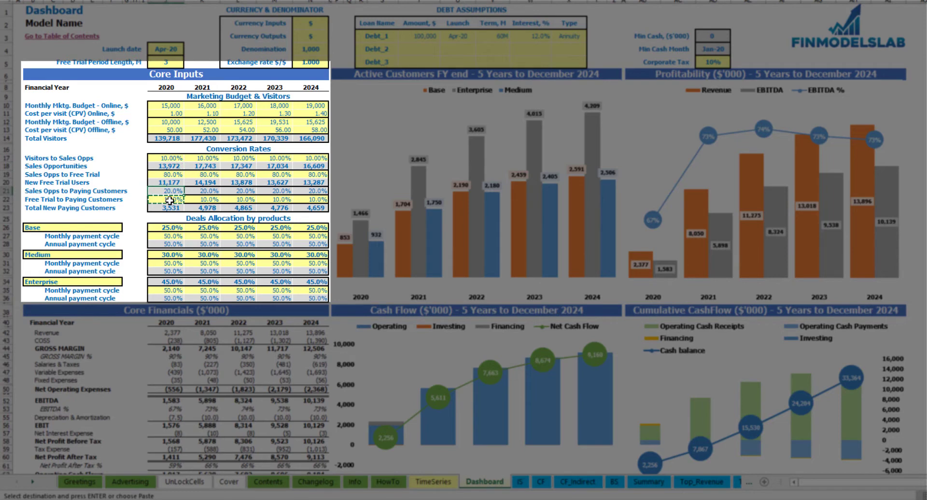
{"action": "left_click", "coordinate": [170, 199]}
{"action": "left_click", "coordinate": [170, 182]}
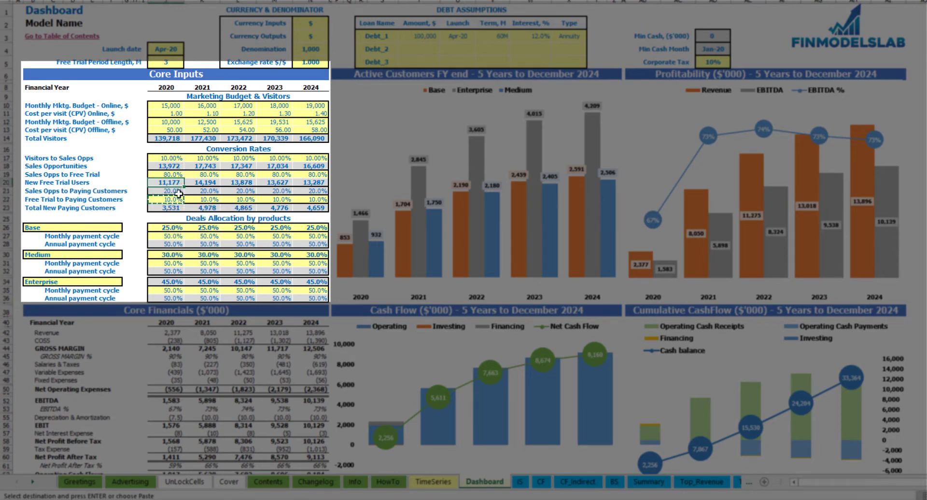
{"action": "left_click", "coordinate": [174, 205]}
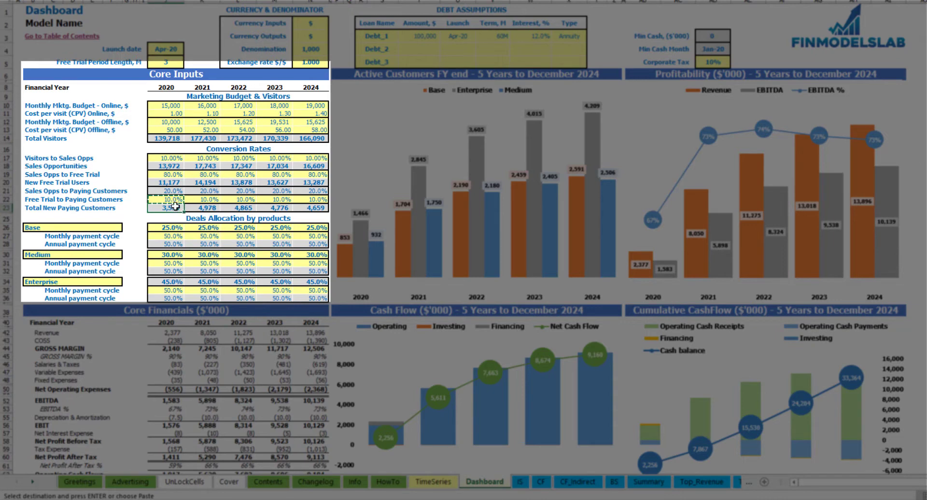
{"action": "left_click", "coordinate": [242, 208]}
{"action": "left_click_drag", "start_coordinate": [182, 207], "coordinate": [312, 208]}
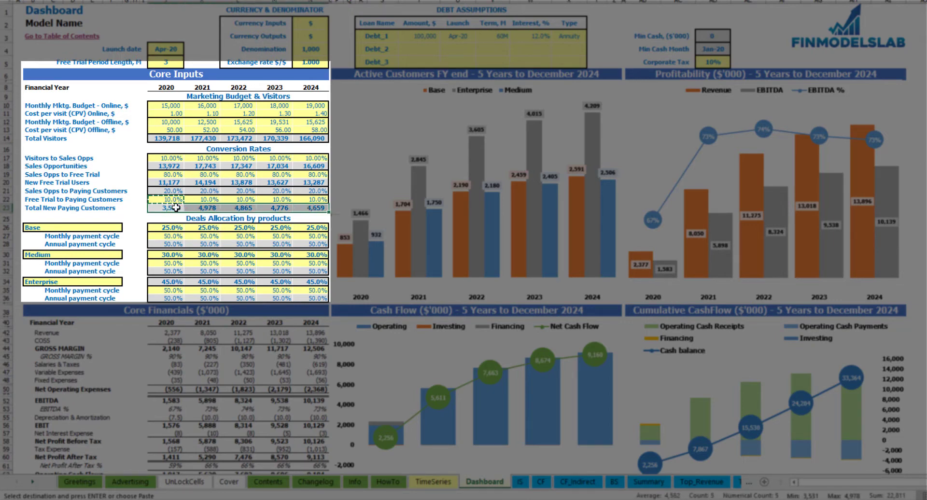
{"action": "left_click_drag", "start_coordinate": [176, 208], "coordinate": [305, 208]}
Rename the third product offering, Enterprise, as Pro in the deals allocation section
{"action": "left_click", "coordinate": [51, 227]}
{"action": "left_click", "coordinate": [51, 255]}
{"action": "left_click", "coordinate": [46, 281]}
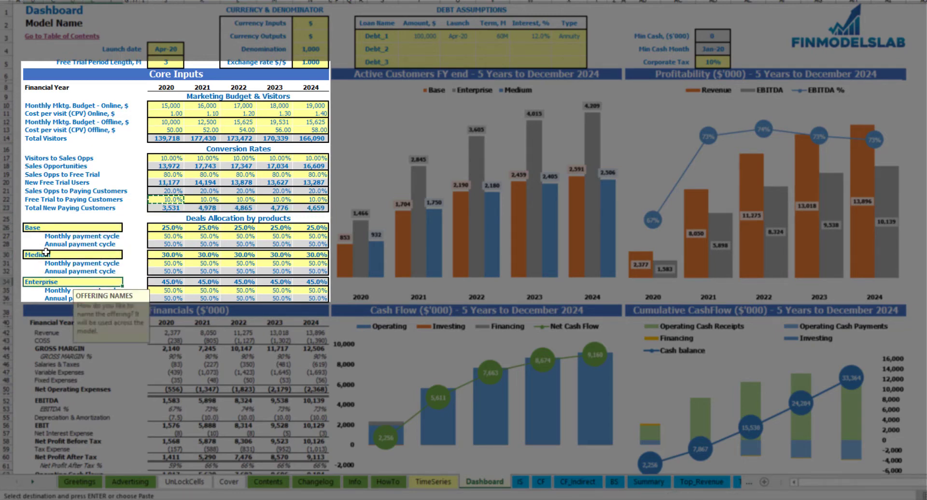
{"action": "left_click", "coordinate": [35, 217]}
{"action": "left_click", "coordinate": [35, 283]}
{"action": "type", "text": "Pro"}
{"action": "key", "text": "Return"}
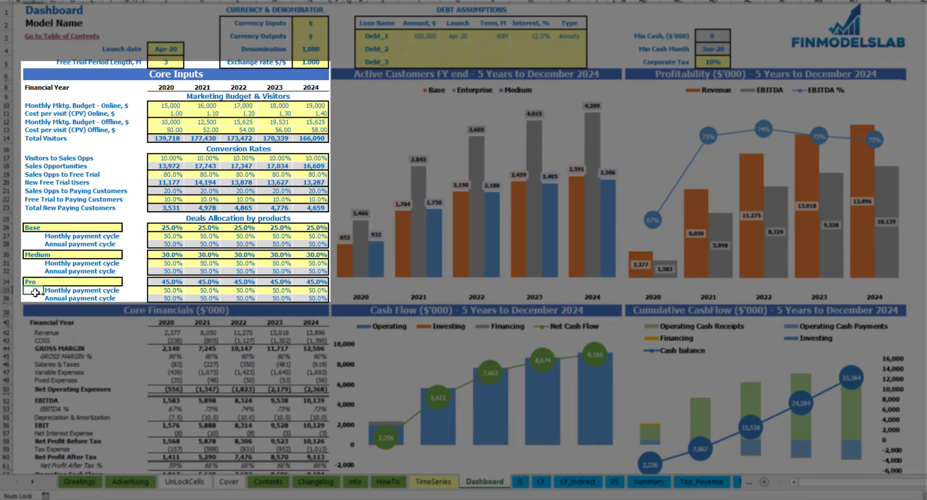
{"action": "left_click", "coordinate": [94, 256]}
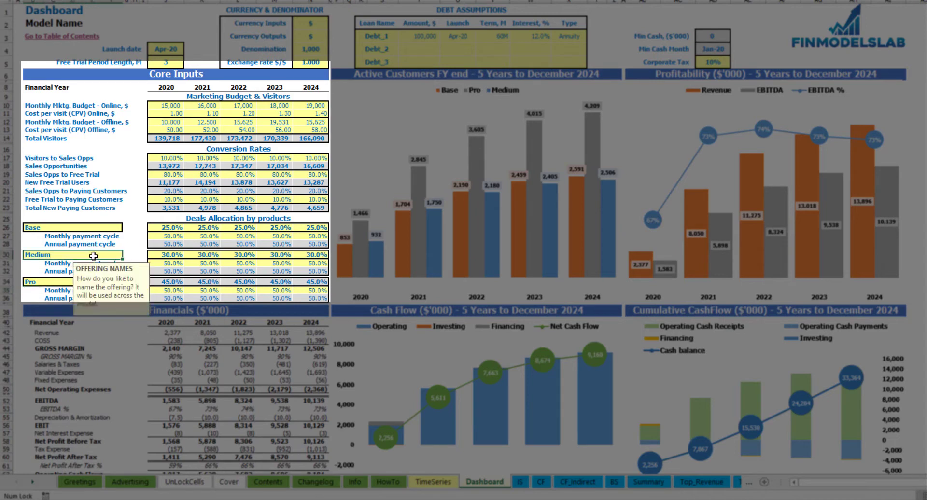
Clear the Base product's deals allocation percentages for 2020 through 2024
{"action": "left_click", "coordinate": [142, 218]}
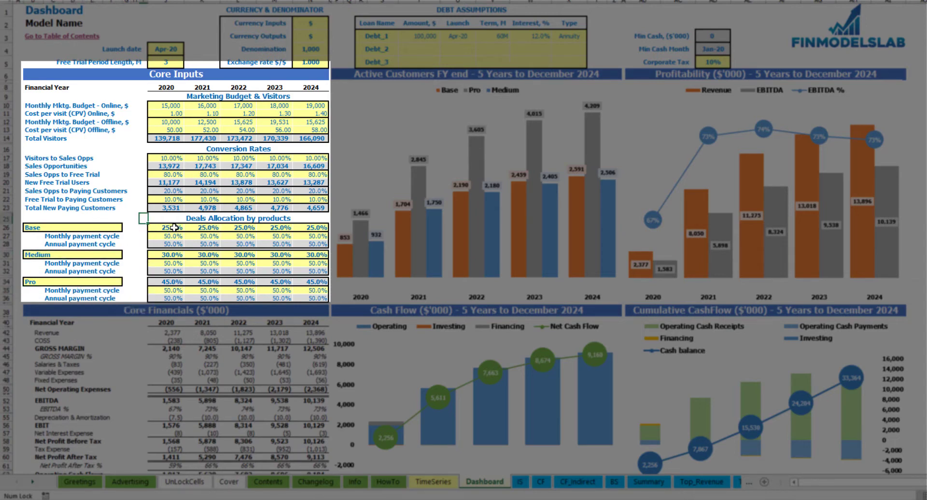
{"action": "left_click", "coordinate": [174, 227]}
{"action": "left_click", "coordinate": [158, 254]}
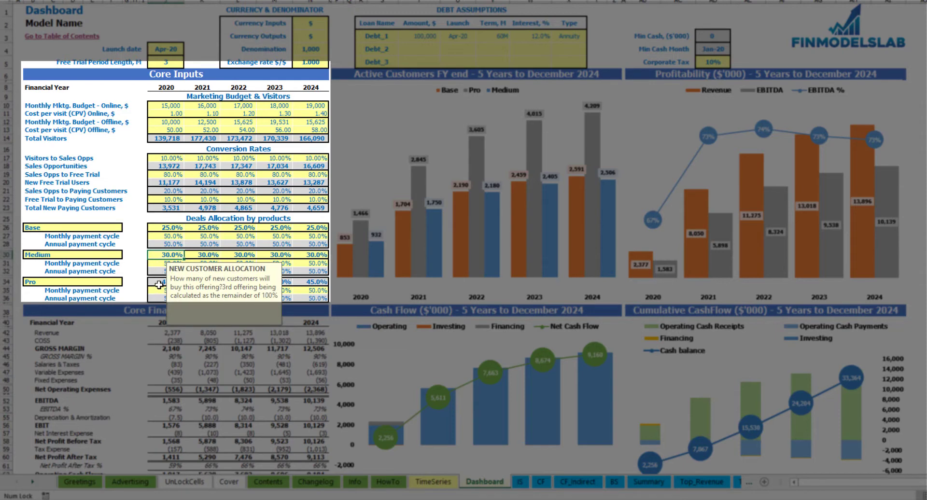
{"action": "left_click", "coordinate": [159, 283]}
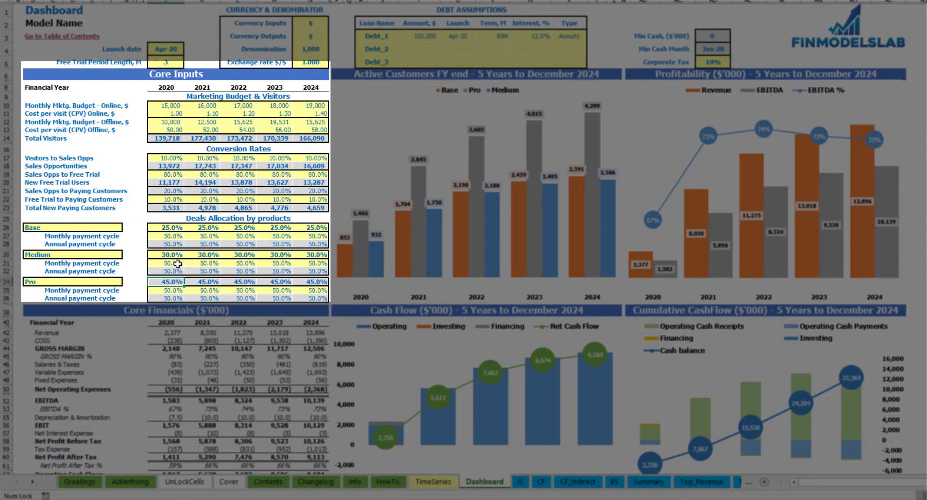
{"action": "left_click_drag", "start_coordinate": [163, 228], "coordinate": [305, 226]}
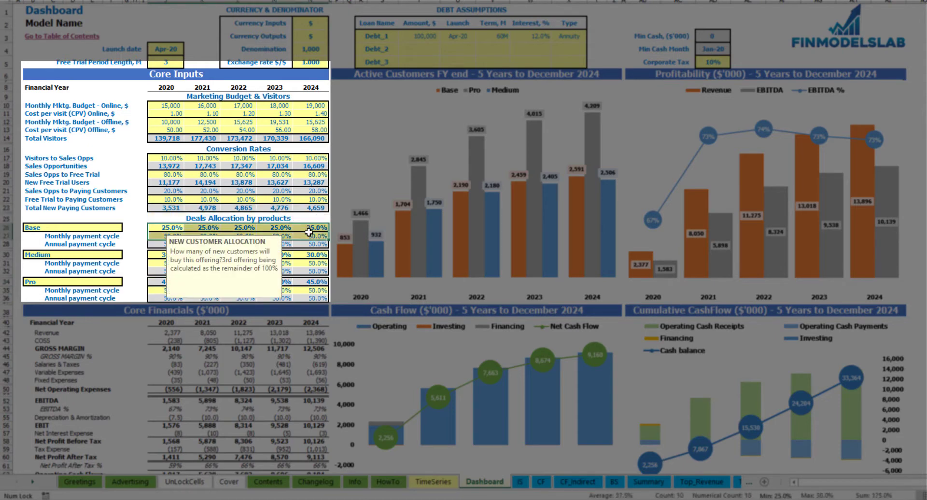
{"action": "key", "text": "Delete"}
{"action": "left_click", "coordinate": [138, 219]}
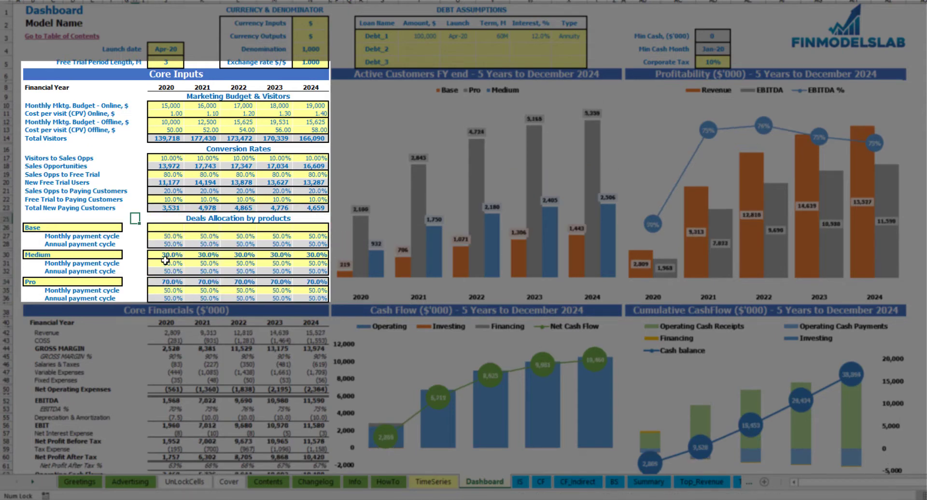
Set the Medium product's deals allocation to 40% for 2020 and copy it across 2021–2024
{"action": "left_click", "coordinate": [164, 254]}
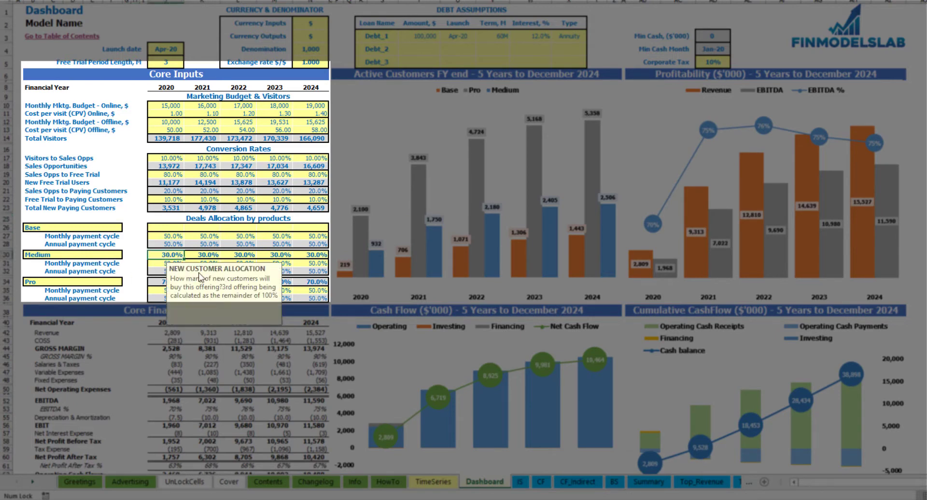
{"action": "type", "text": "40"}
{"action": "key", "text": "Return"}
{"action": "key", "text": "Up"}
{"action": "key", "text": "ctrl+c"}
{"action": "key", "text": "Right"}
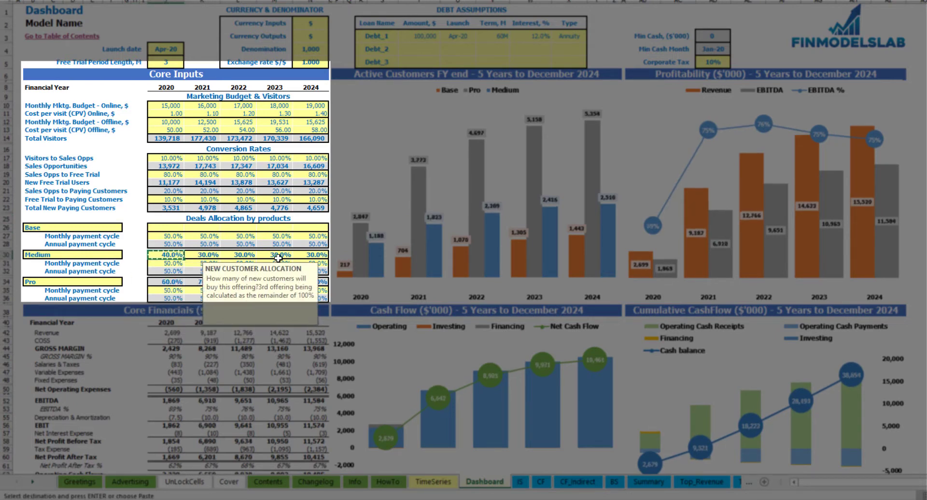
{"action": "key", "text": "ctrl+shift+Right"}
{"action": "key", "text": "ctrl+v"}
{"action": "key", "text": "Escape"}
{"action": "left_click", "coordinate": [160, 257]}
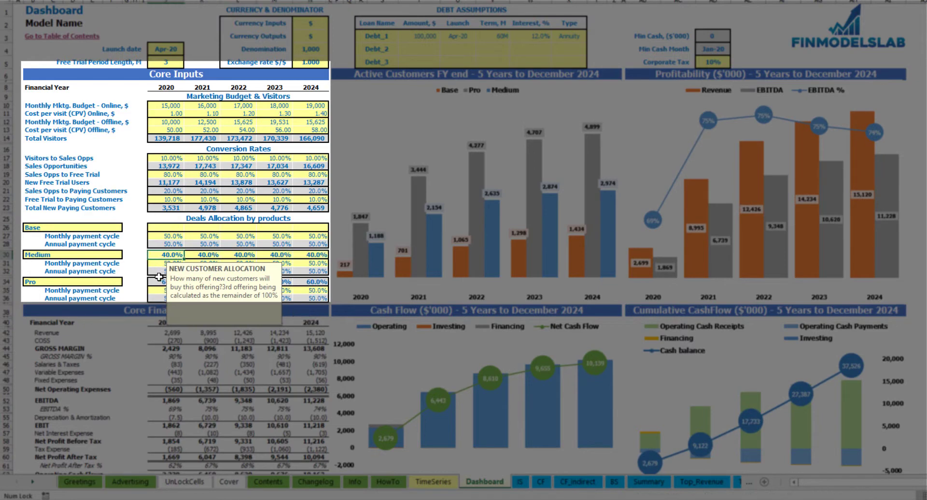
Set the Base product's deals allocation to 10% for 2020 and copy it across 2021–2024
{"action": "left_click", "coordinate": [158, 282]}
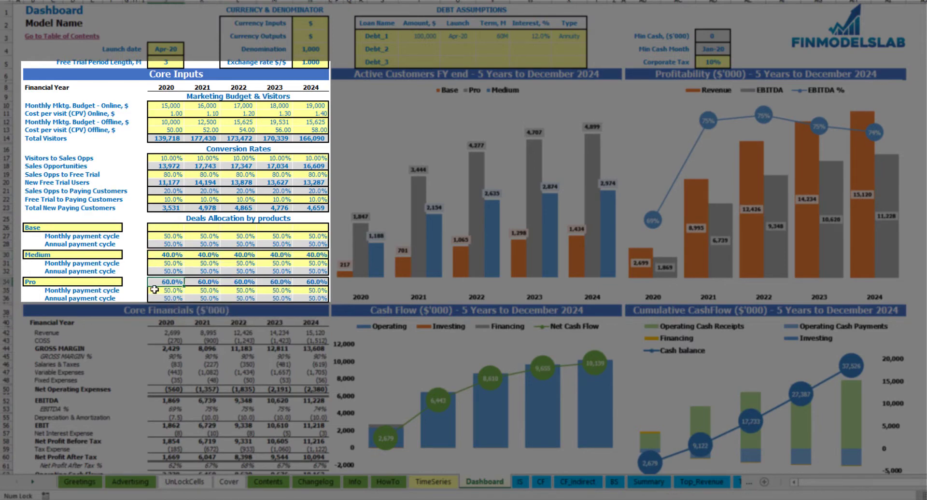
{"action": "left_click", "coordinate": [164, 230]}
{"action": "type", "text": "10"}
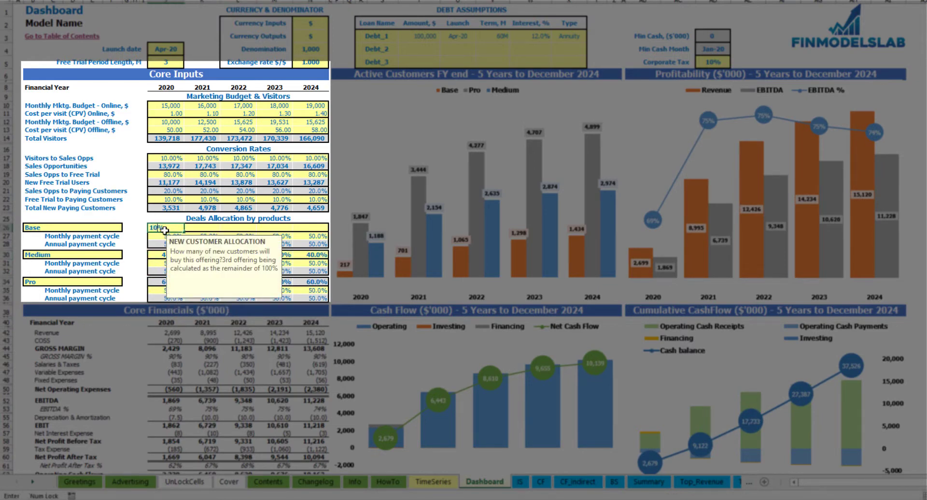
{"action": "key", "text": "Return"}
{"action": "key", "text": "Up"}
{"action": "key", "text": "ctrl+c"}
{"action": "key", "text": "Right"}
{"action": "key", "text": "shift+Right"}
{"action": "key", "text": "shift+Right"}
{"action": "key", "text": "shift+Right"}
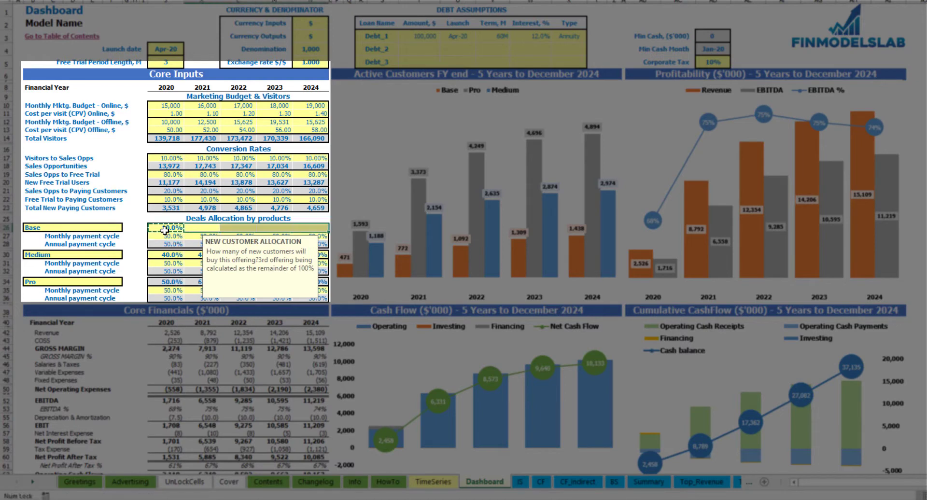
{"action": "key", "text": "ctrl+v"}
{"action": "left_click", "coordinate": [171, 255]}
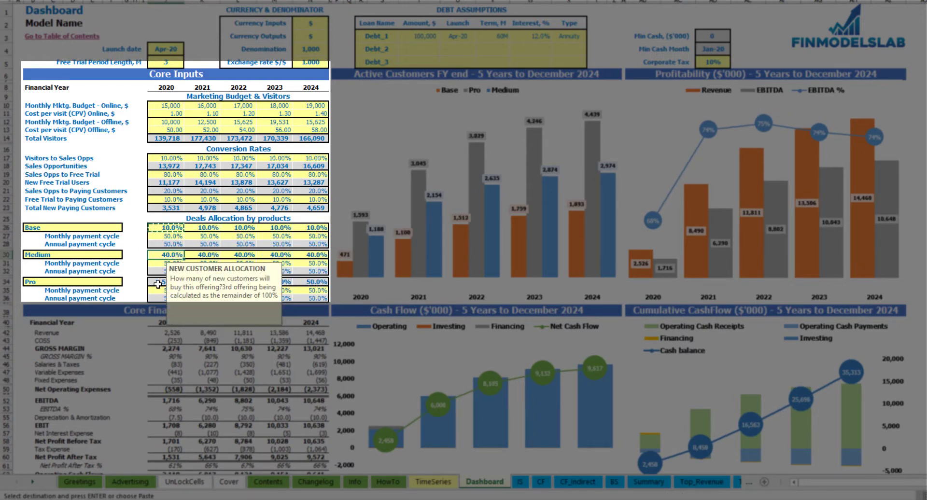
{"action": "left_click", "coordinate": [160, 282]}
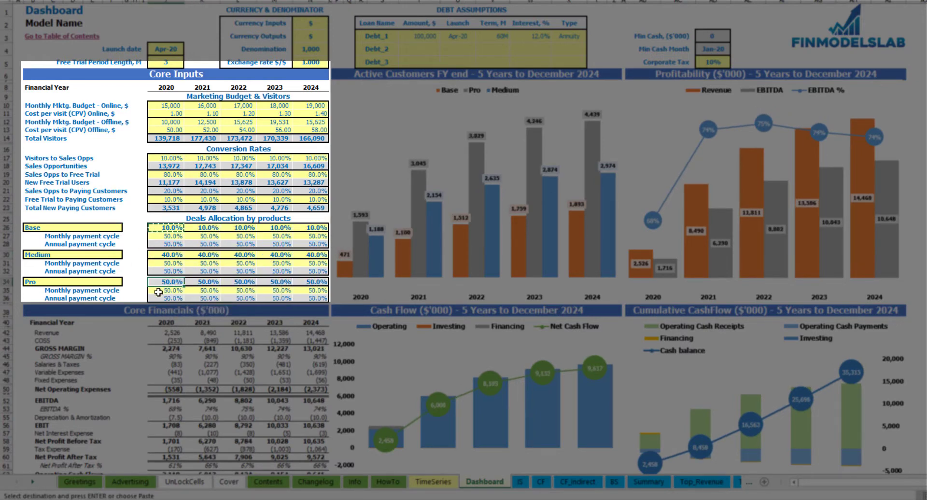
Try a 90% deals allocation for the Base product in 2020 and check the Pro product's remaining share
{"action": "left_click", "coordinate": [171, 231]}
{"action": "type", "text": "90"}
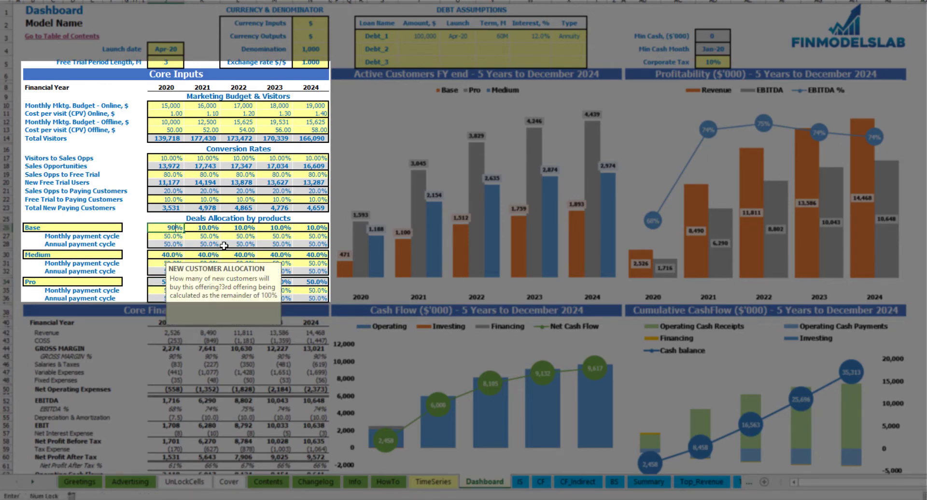
{"action": "key", "text": "Return"}
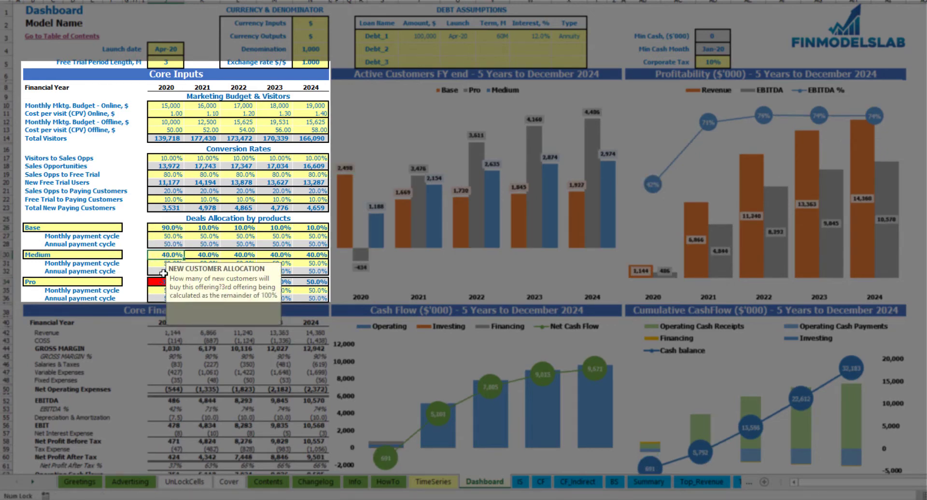
{"action": "left_click", "coordinate": [155, 282]}
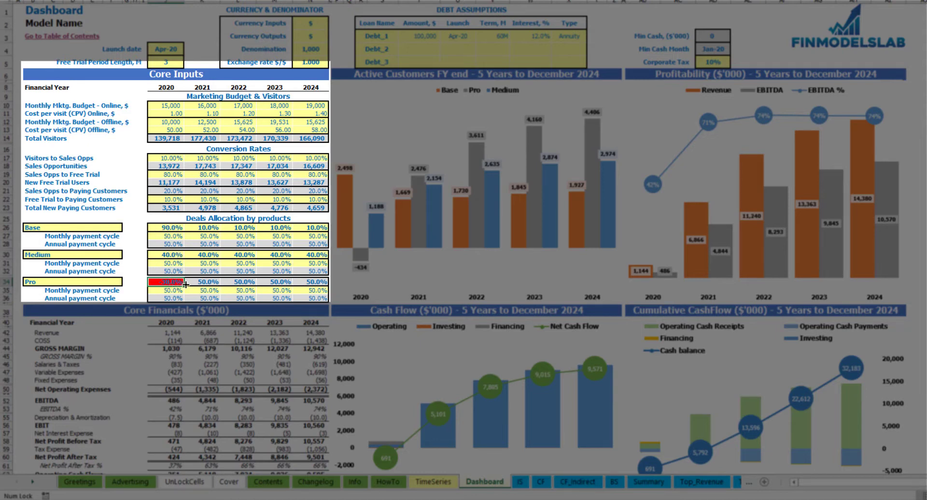
Set the Base product's 2020 deals allocation back to 10%
{"action": "left_click", "coordinate": [166, 227]}
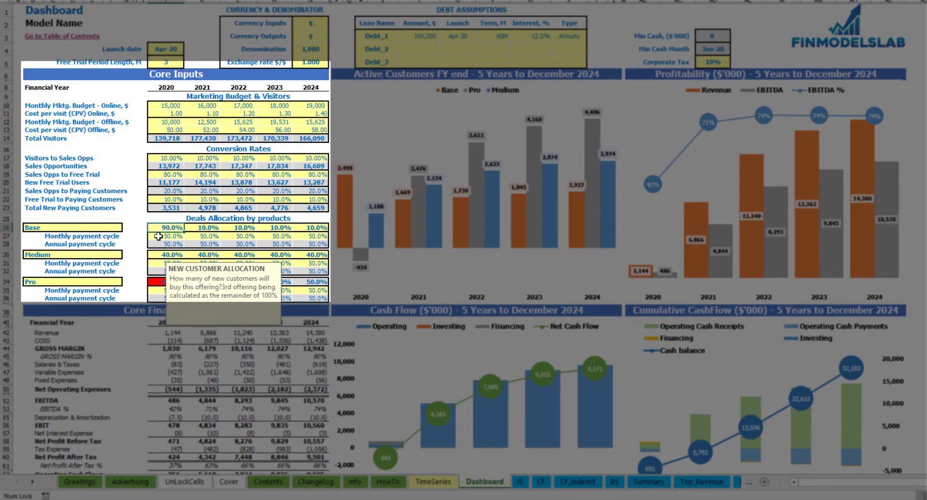
{"action": "type", "text": "10"}
{"action": "key", "text": "Return"}
{"action": "key", "text": "Left"}
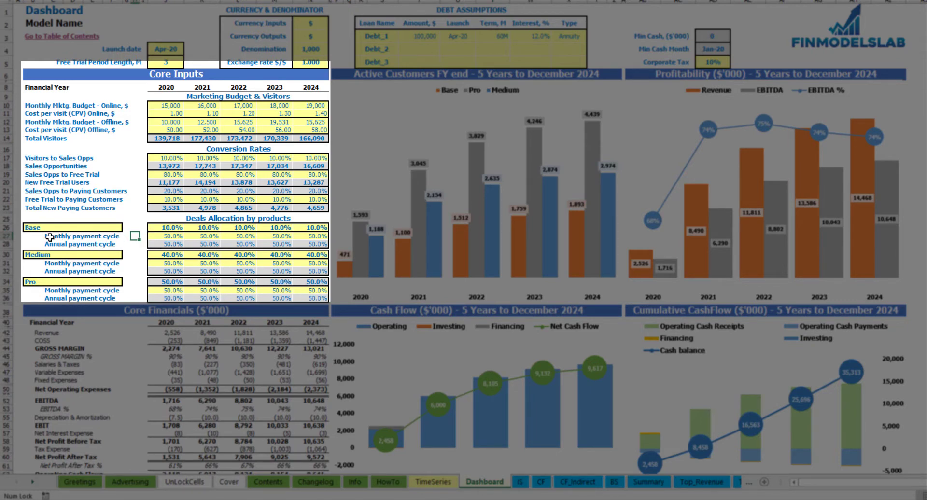
Examine the Base product's monthly and annual payment cycle percentages for 2020–2024
{"action": "left_click_drag", "start_coordinate": [170, 236], "coordinate": [309, 237]}
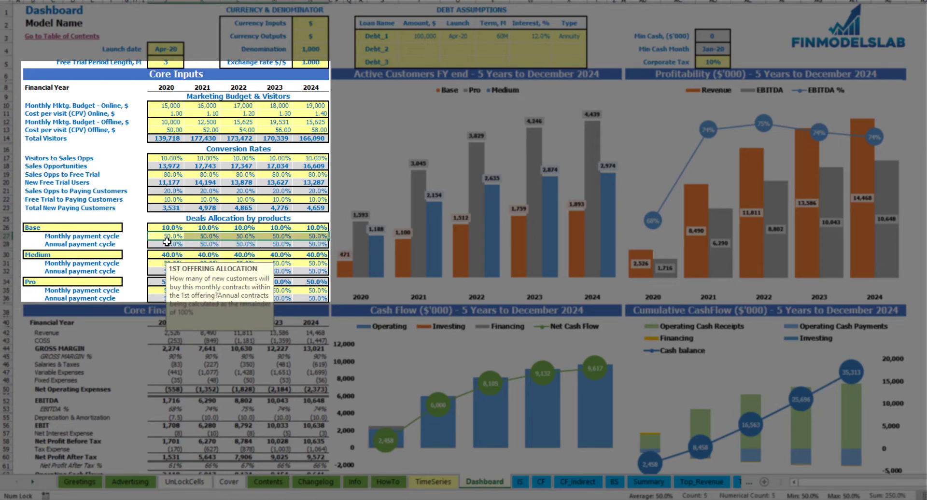
{"action": "left_click_drag", "start_coordinate": [167, 244], "coordinate": [303, 243]}
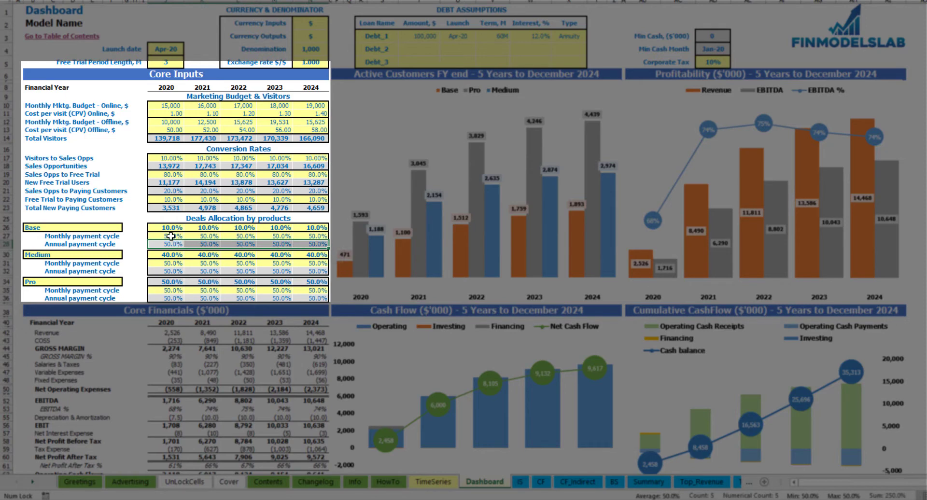
{"action": "left_click", "coordinate": [141, 236]}
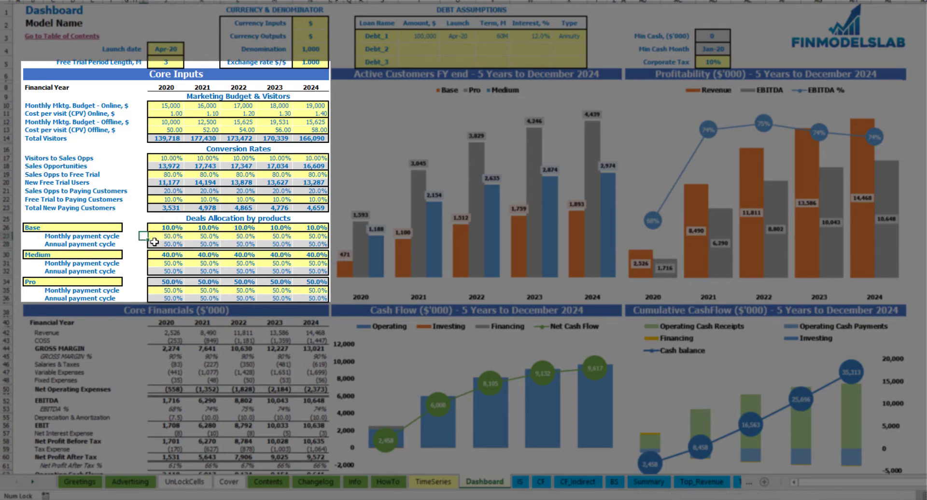
Set the Base product's monthly payment cycle share to 35% for 2020, 40% for 2021, 45% for 2022 and 55% for 2024
{"action": "left_click", "coordinate": [165, 237]}
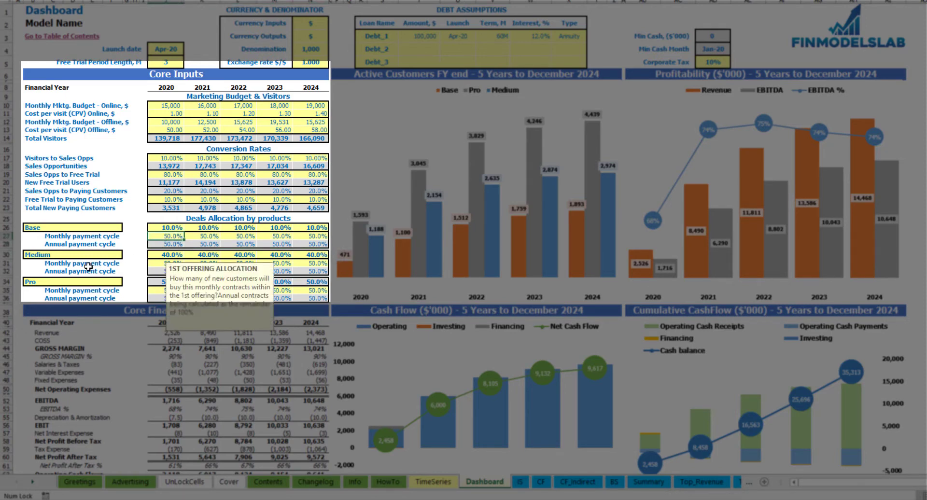
{"action": "key", "text": "Right"}
{"action": "key", "text": "Right"}
{"action": "key", "text": "Right"}
{"action": "key", "text": "Left"}
{"action": "key", "text": "Left"}
{"action": "key", "text": "Left"}
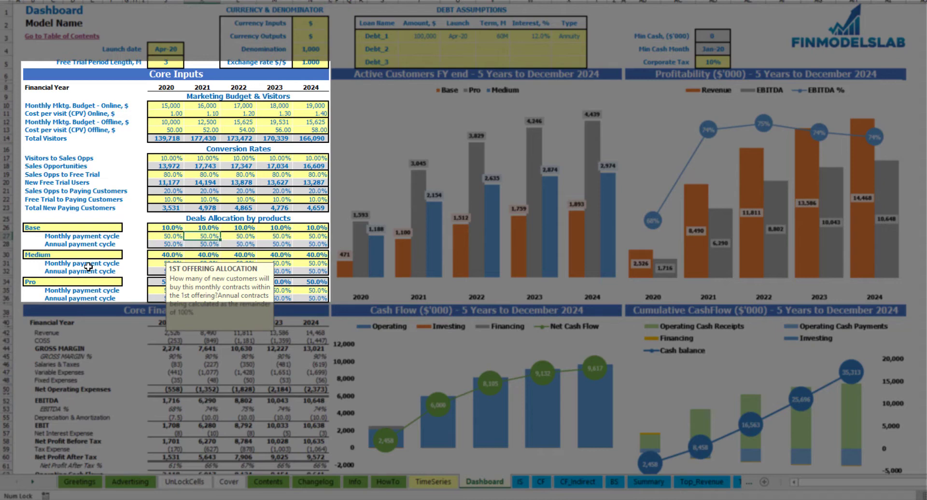
{"action": "type", "text": "35"}
{"action": "key", "text": "Right"}
{"action": "type", "text": "40"}
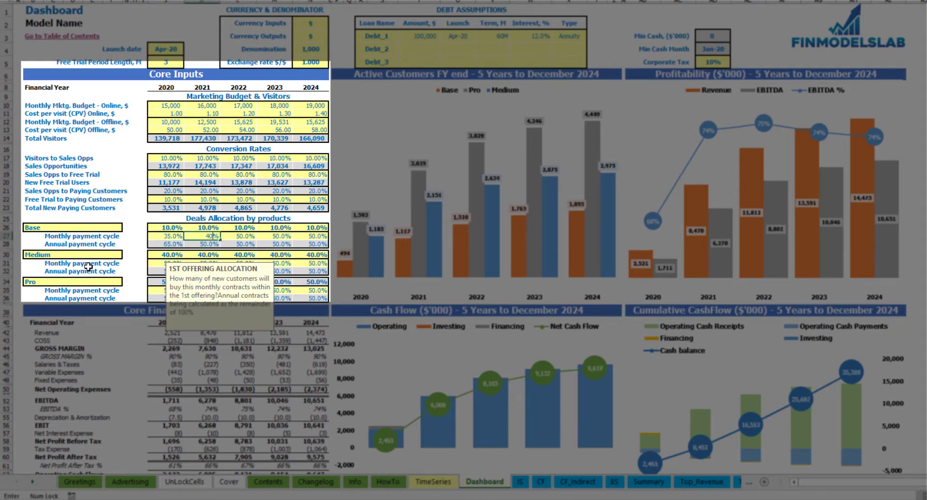
{"action": "key", "text": "Right"}
{"action": "type", "text": "45"}
{"action": "key", "text": "Right"}
{"action": "key", "text": "Right"}
{"action": "type", "text": "5"}
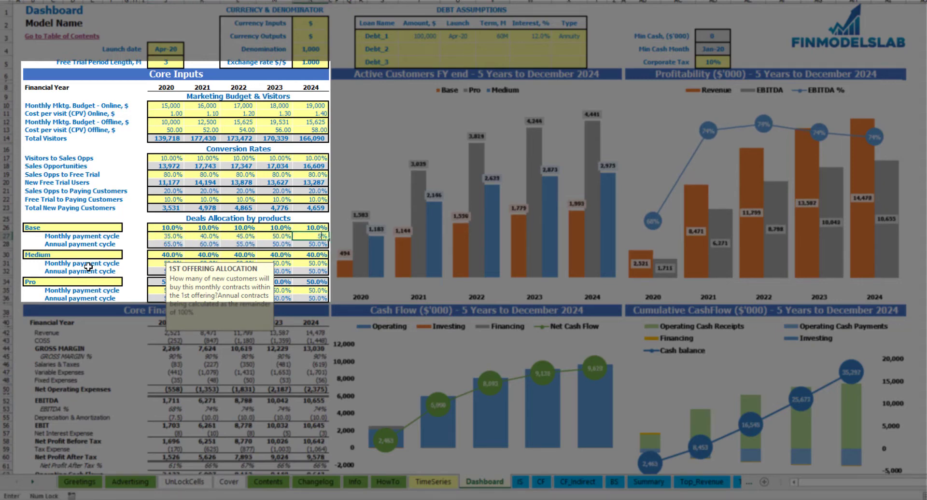
{"action": "type", "text": "5"}
{"action": "left_click", "coordinate": [180, 244]}
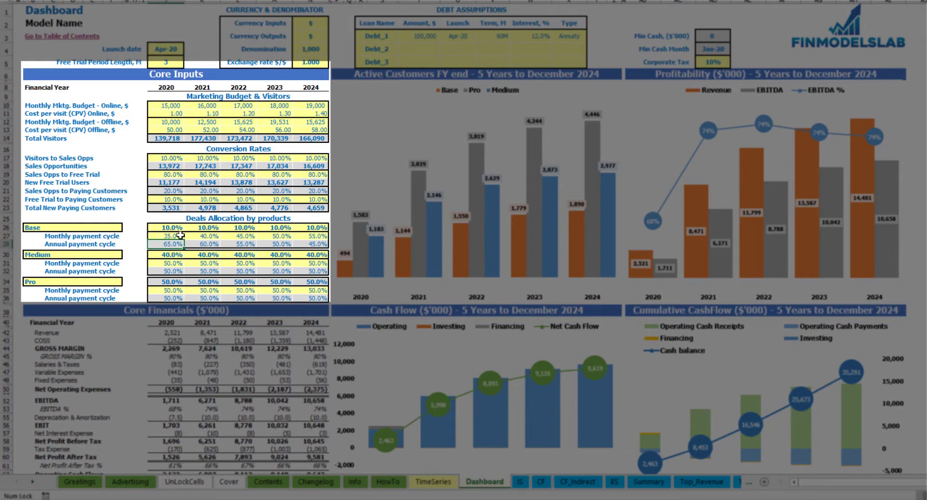
{"action": "left_click", "coordinate": [179, 235]}
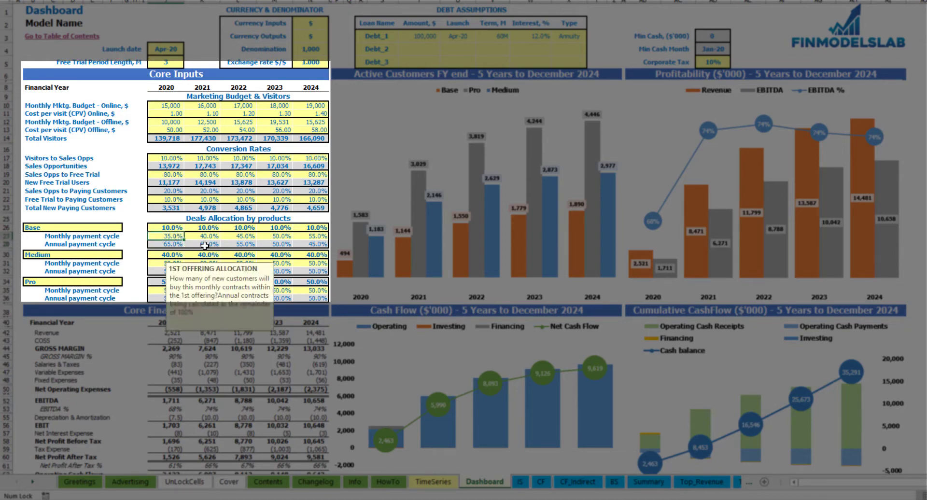
Try to set the Base product's 2024 monthly payment cycle share to 550%
{"action": "left_click", "coordinate": [322, 235]}
{"action": "type", "text": "550"}
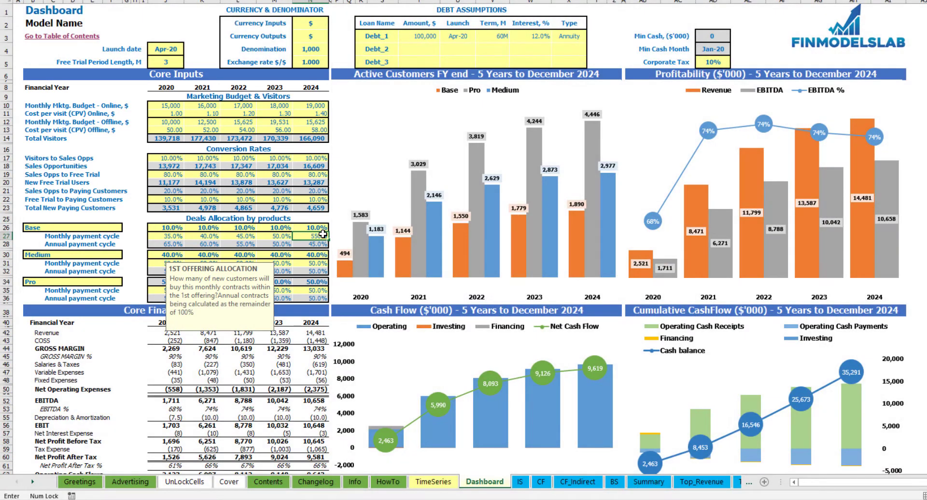
{"action": "key", "text": "Return"}
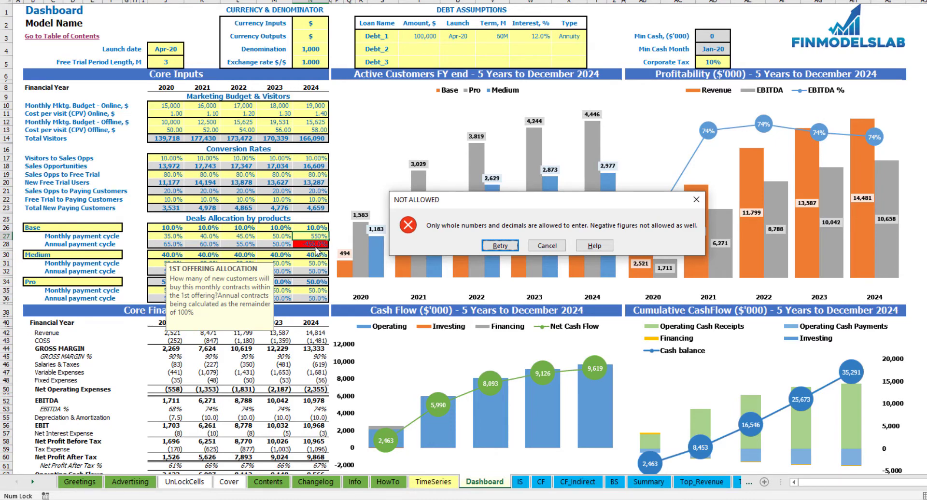
{"action": "key", "text": "Escape"}
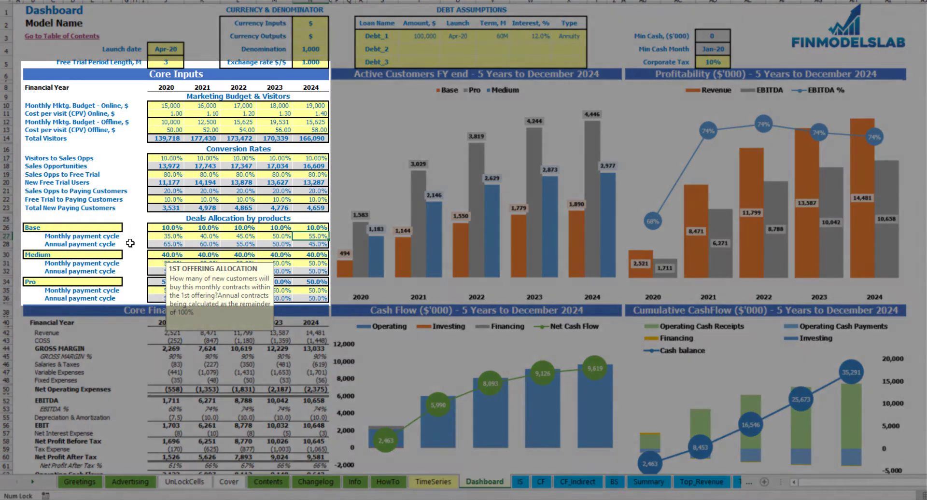
Examine the Medium and Pro products' payment cycle splits and the core financials table beneath the inputs
{"action": "left_click", "coordinate": [128, 243]}
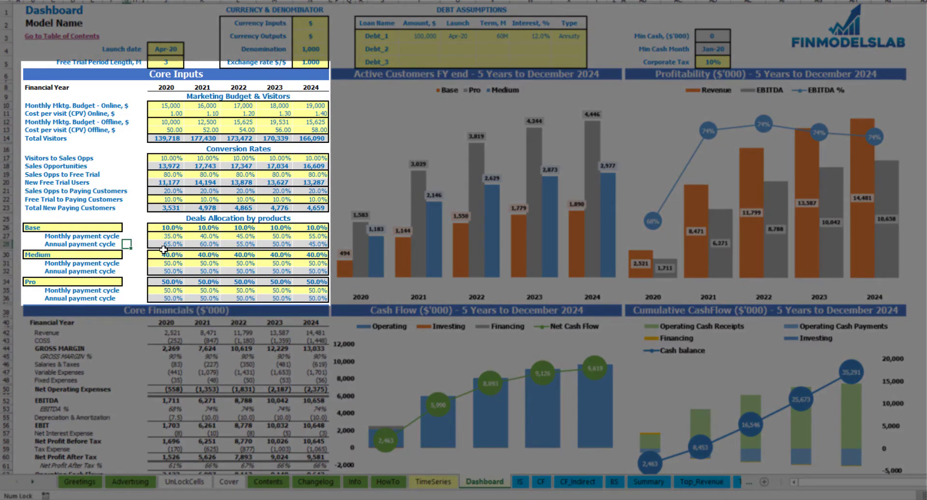
{"action": "left_click_drag", "start_coordinate": [162, 263], "coordinate": [320, 267]}
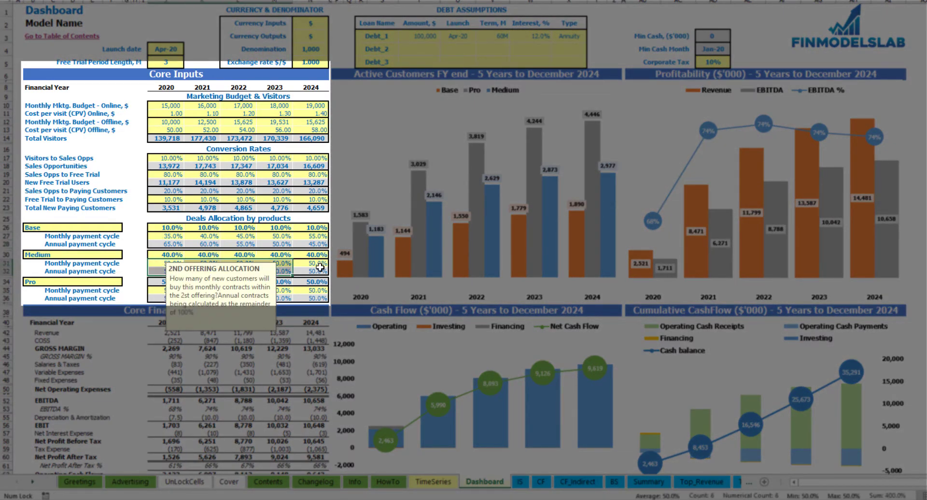
{"action": "left_click", "coordinate": [134, 269]}
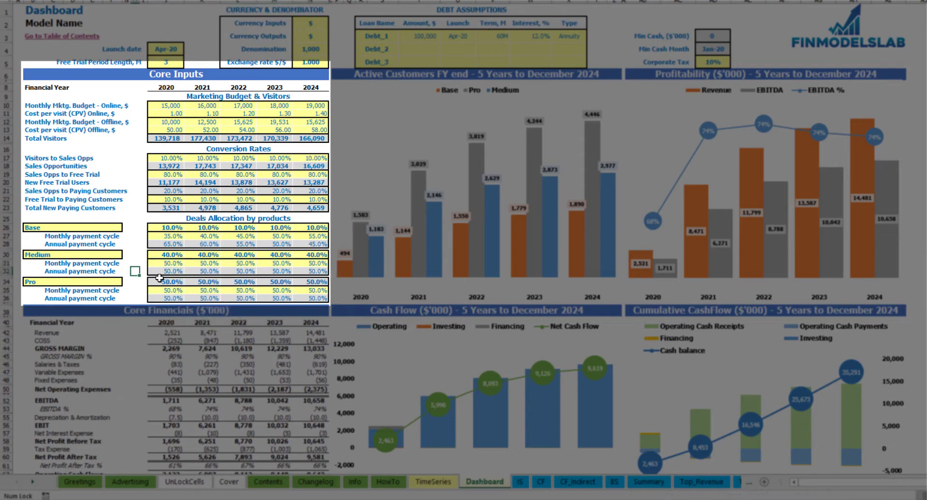
{"action": "left_click_drag", "start_coordinate": [159, 278], "coordinate": [319, 298]}
{"action": "left_click", "coordinate": [131, 228]}
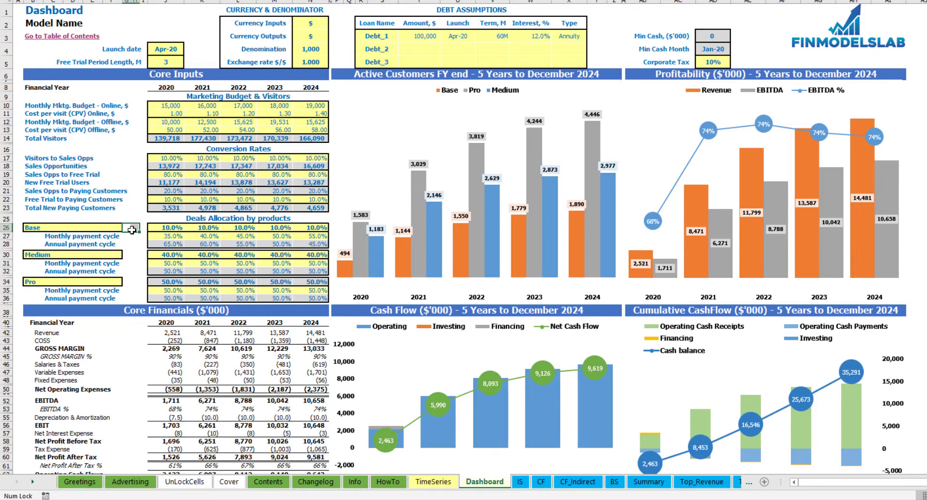
{"action": "scroll", "coordinate": [97, 361], "scroll_direction": "down", "scroll_amount": 3}
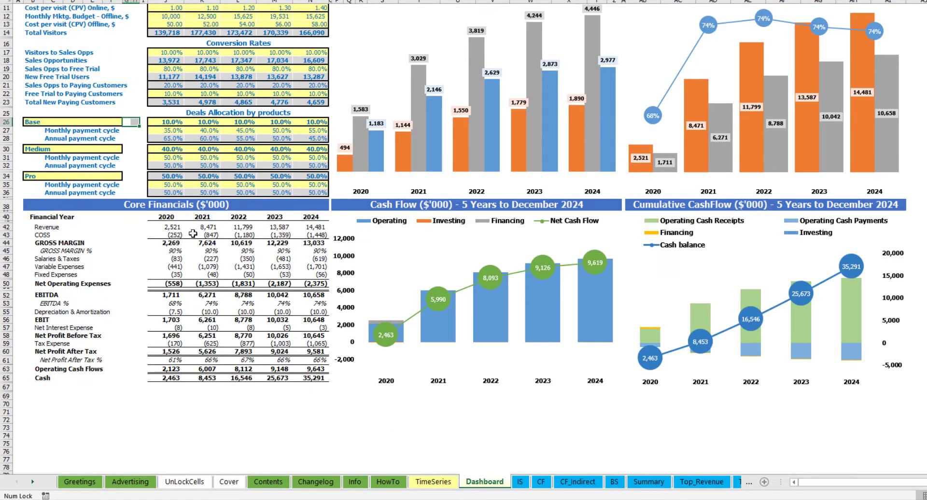
{"action": "scroll", "coordinate": [280, 314], "scroll_direction": "up", "scroll_amount": 3}
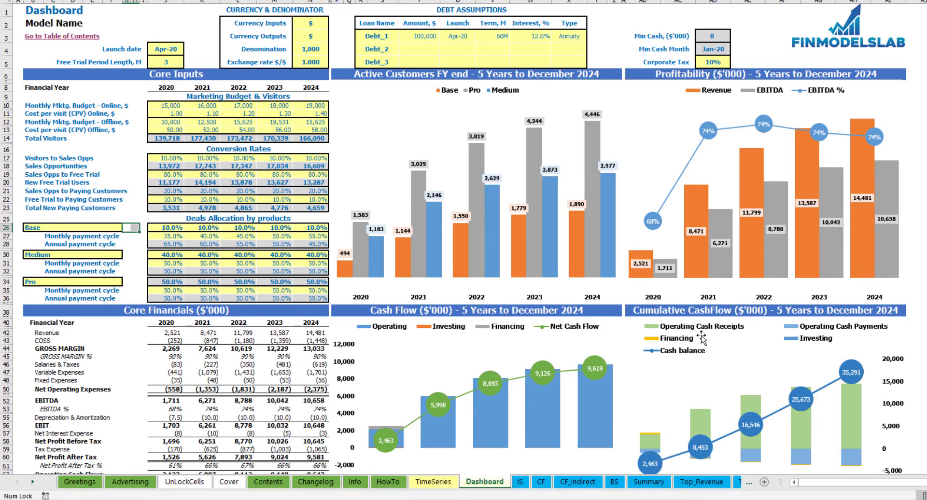
Set January's marketing expenses seasonality to =1/12 and copy it across February to December on the Seasonality Setup sheet
{"action": "mouse_move", "coordinate": [534, 243]}
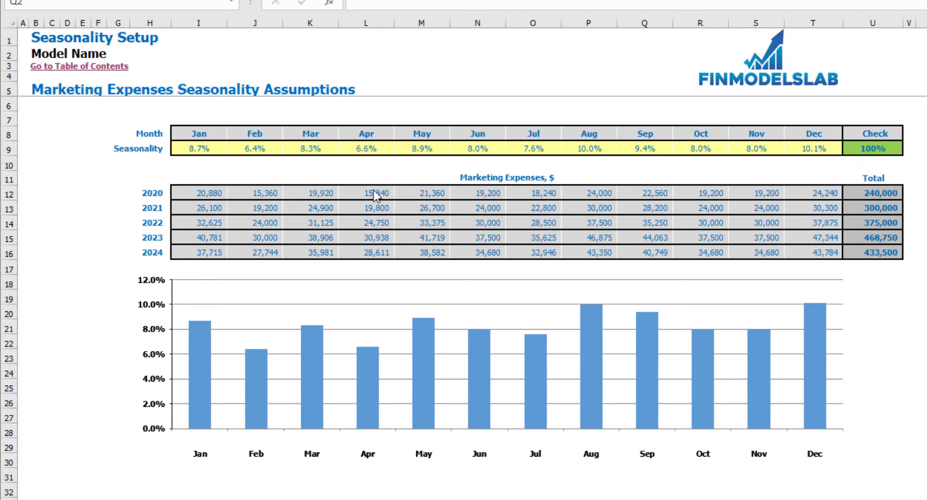
{"action": "left_click", "coordinate": [225, 148]}
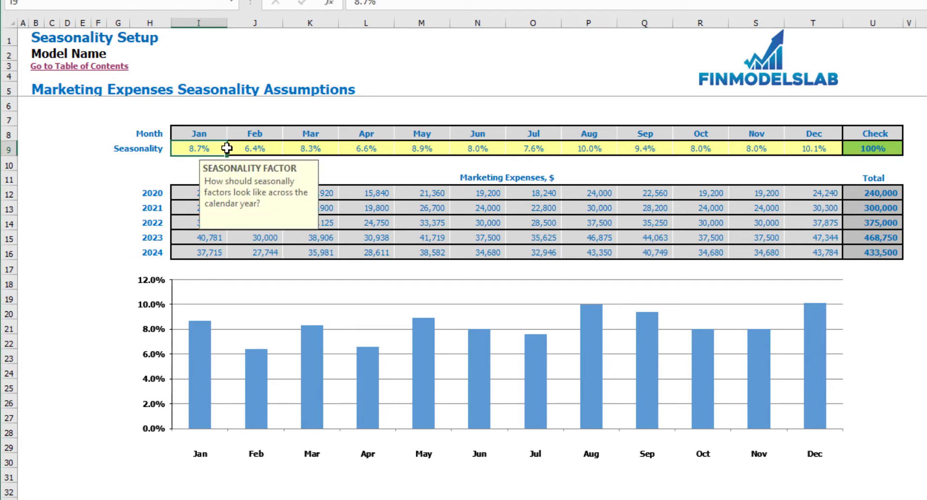
{"action": "type", "text": "=1/12"}
{"action": "key", "text": "ctrl+Return"}
{"action": "key", "text": "ctrl+c"}
{"action": "key", "text": "Right"}
{"action": "key", "text": "ctrl+shift+Right"}
{"action": "key", "text": "ctrl+v"}
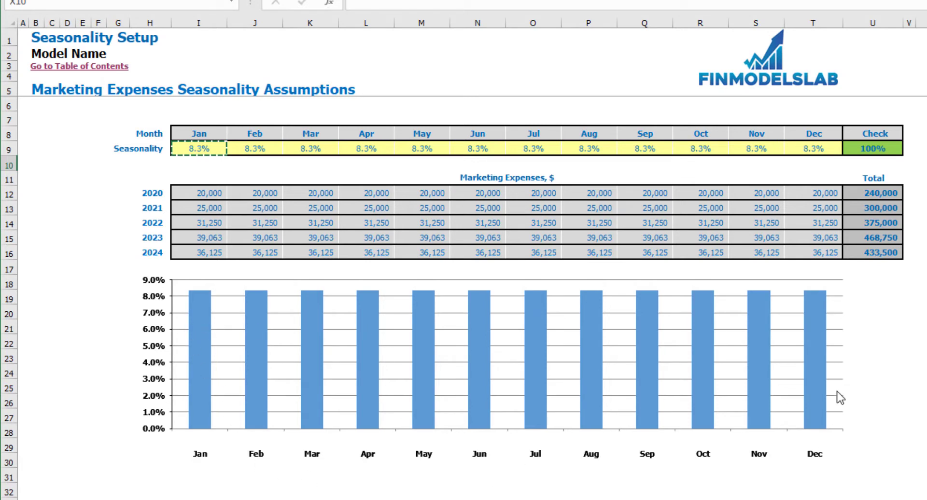
Compare the monthly marketing expenses for 2020 and 2021 with the seasonality factors
{"action": "left_click_drag", "start_coordinate": [219, 194], "coordinate": [799, 193]}
{"action": "left_click_drag", "start_coordinate": [187, 208], "coordinate": [800, 208]}
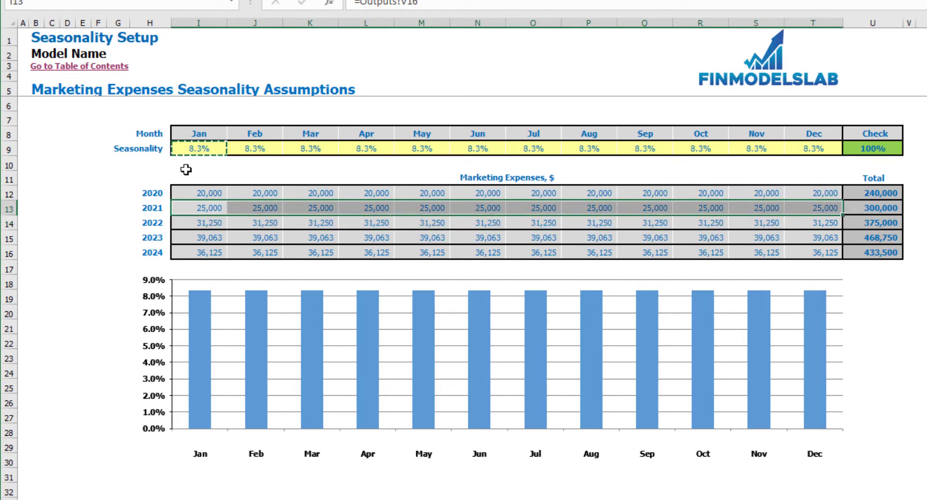
{"action": "left_click", "coordinate": [205, 153]}
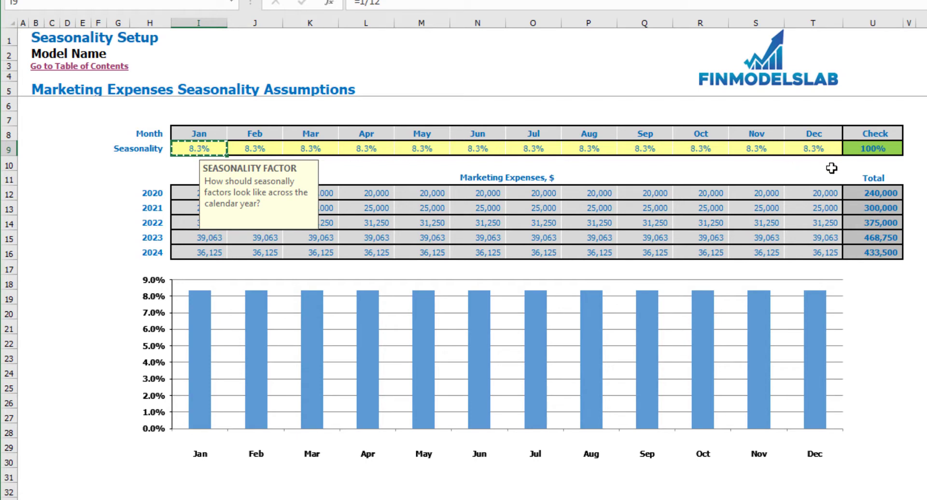
{"action": "left_click", "coordinate": [406, 106]}
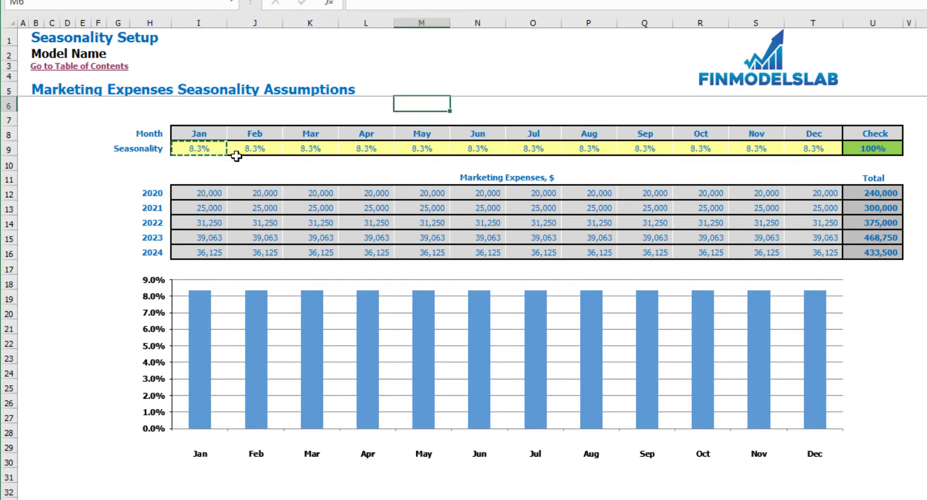
Set January's marketing expenses seasonality to 10%
{"action": "left_click", "coordinate": [221, 151]}
{"action": "type", "text": "10"}
{"action": "key", "text": "Tab"}
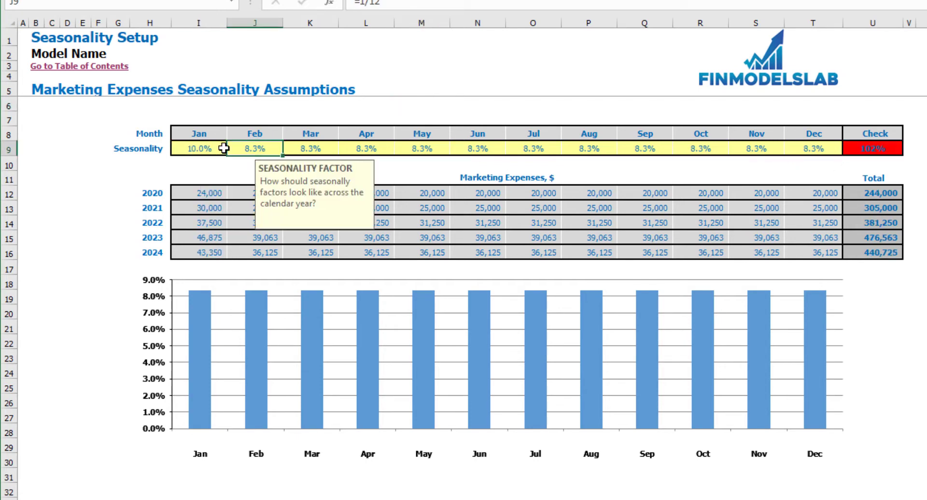
Set the marketing seasonality factors to 15% for February, 5% for March, 7% for April, 8% for May and 3% for June
{"action": "type", "text": "15"}
{"action": "key", "text": "Tab"}
{"action": "type", "text": "5"}
{"action": "key", "text": "Tab"}
{"action": "type", "text": "7"}
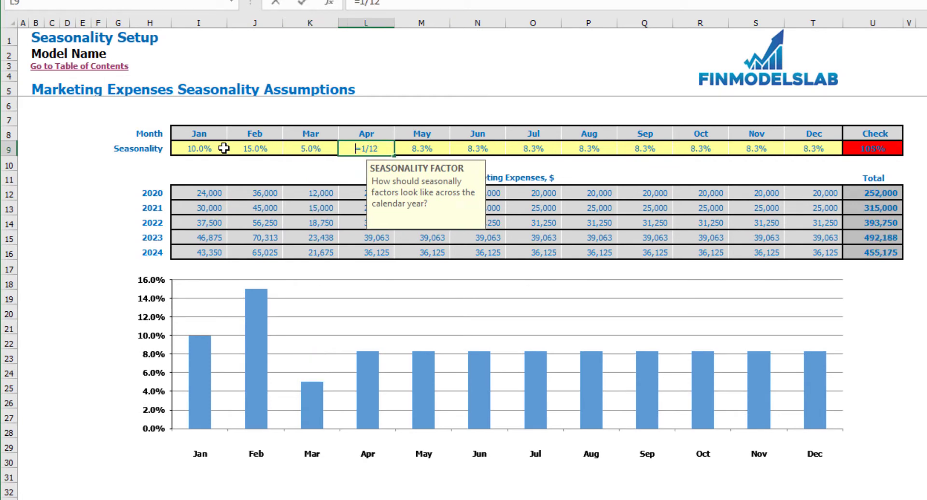
{"action": "key", "text": "Tab"}
{"action": "type", "text": "8"}
{"action": "key", "text": "Tab"}
{"action": "type", "text": "3"}
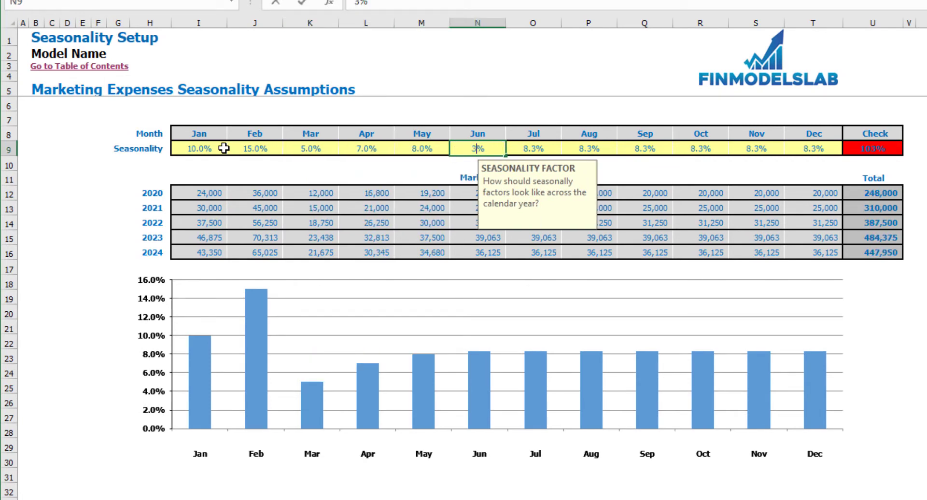
{"action": "key", "text": "Tab"}
Set the marketing seasonality to 2% for July, 5% for August, 10% for September, 8% for October, 7% for November and 12% for December
{"action": "type", "text": "2"}
{"action": "key", "text": "Tab"}
{"action": "type", "text": "5"}
{"action": "key", "text": "Tab"}
{"action": "type", "text": "10"}
{"action": "key", "text": "Tab"}
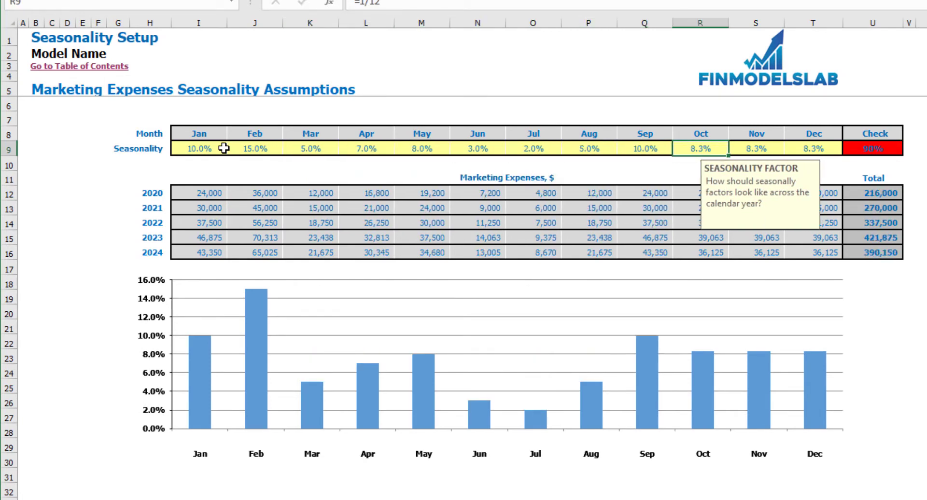
{"action": "type", "text": "8"}
{"action": "key", "text": "Tab"}
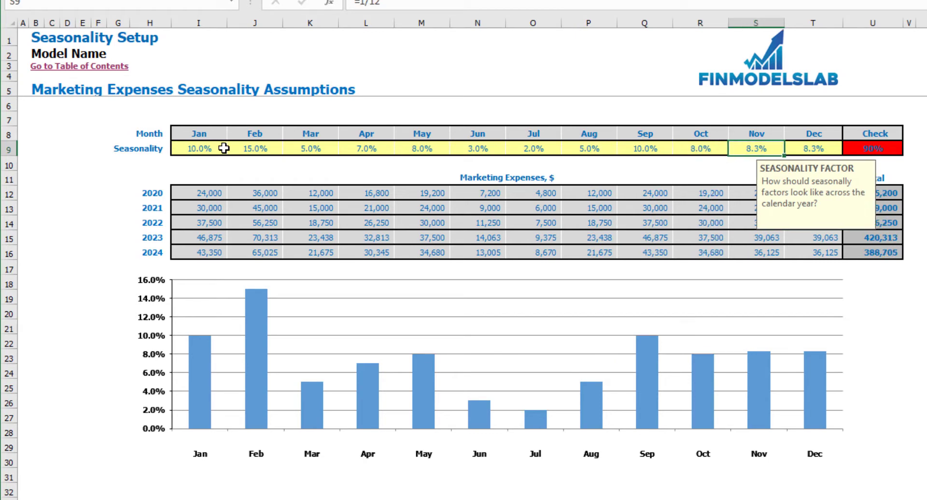
{"action": "type", "text": "7"}
{"action": "key", "text": "Tab"}
{"action": "type", "text": "12"}
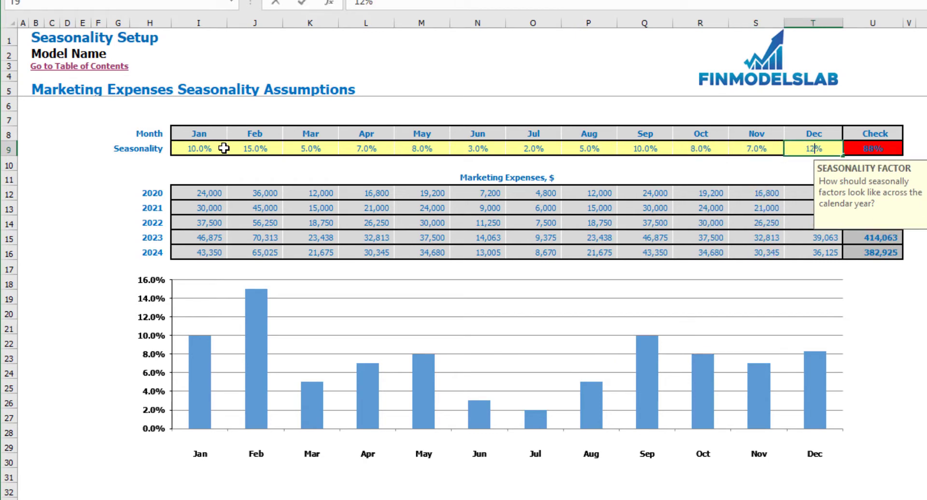
{"action": "key", "text": "Return"}
Check the seasonality check total against the January to December factors it sums
{"action": "left_click", "coordinate": [885, 144]}
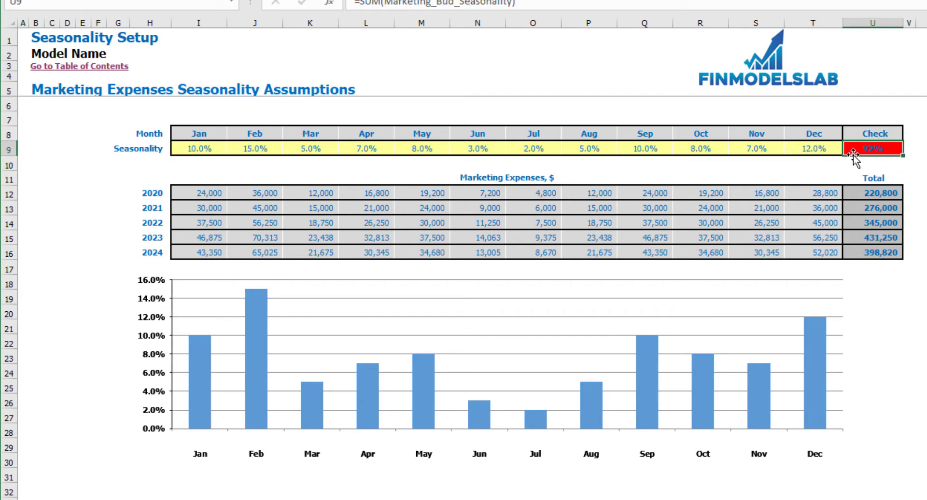
{"action": "left_click_drag", "start_coordinate": [824, 147], "coordinate": [192, 141]}
{"action": "left_click", "coordinate": [871, 148]}
Set the July marketing seasonality to 6% and June's to 7%
{"action": "left_click", "coordinate": [530, 146]}
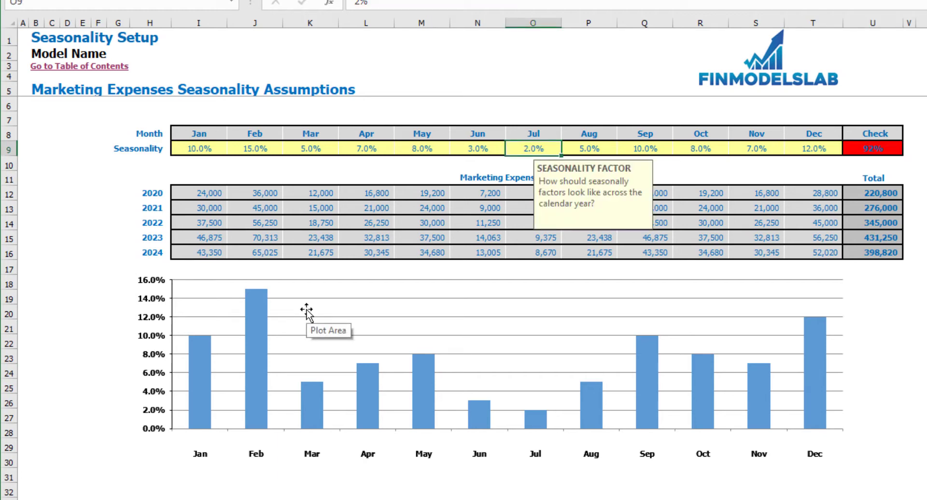
{"action": "type", "text": "6"}
{"action": "key", "text": "Return"}
{"action": "key", "text": "Up"}
{"action": "key", "text": "Left"}
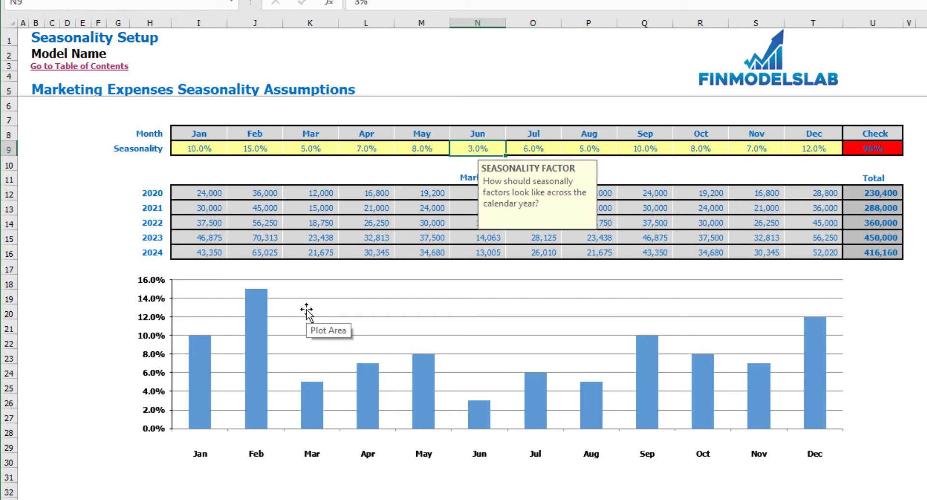
{"action": "type", "text": "7"}
{"action": "key", "text": "Return"}
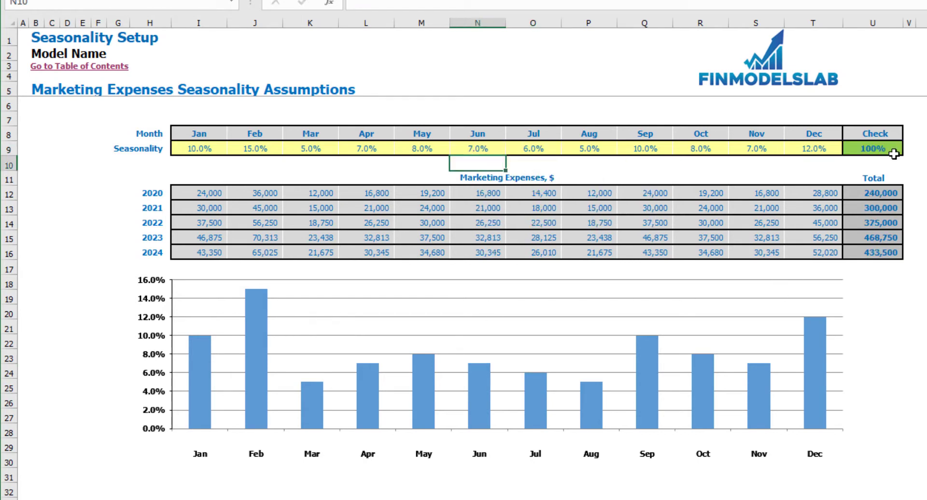
Review the seasonality check, the monthly factors, and the 2020 to 2024 marketing expenses with their yearly totals
{"action": "left_click", "coordinate": [893, 153]}
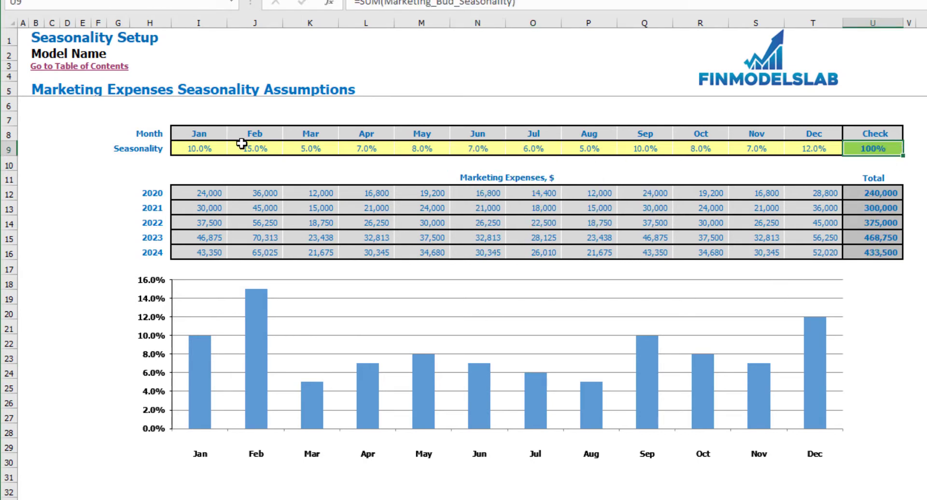
{"action": "left_click_drag", "start_coordinate": [217, 149], "coordinate": [816, 148]}
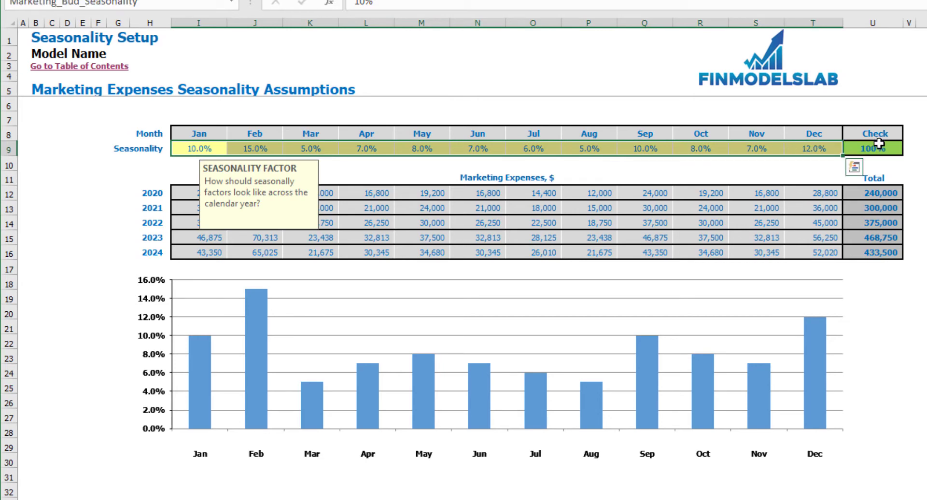
{"action": "left_click", "coordinate": [878, 144]}
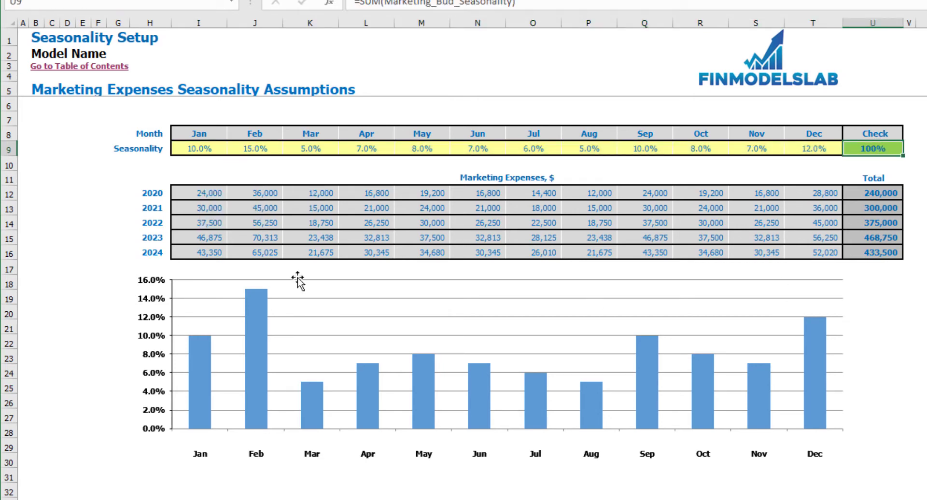
{"action": "left_click_drag", "start_coordinate": [212, 195], "coordinate": [812, 250]}
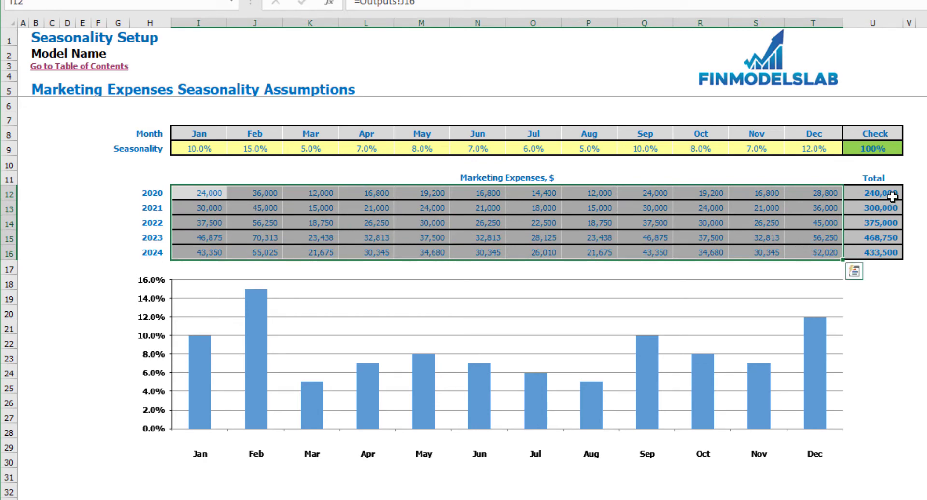
{"action": "left_click_drag", "start_coordinate": [892, 195], "coordinate": [885, 250]}
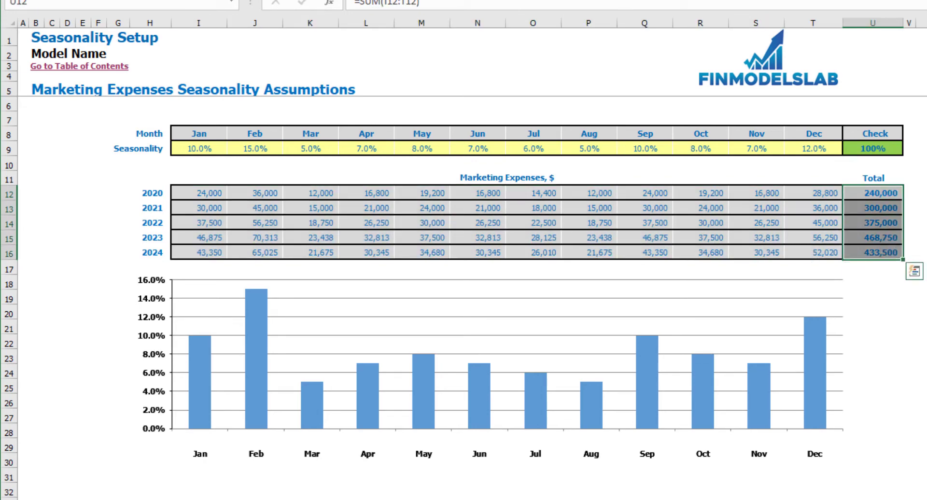
{"action": "left_click", "coordinate": [924, 209]}
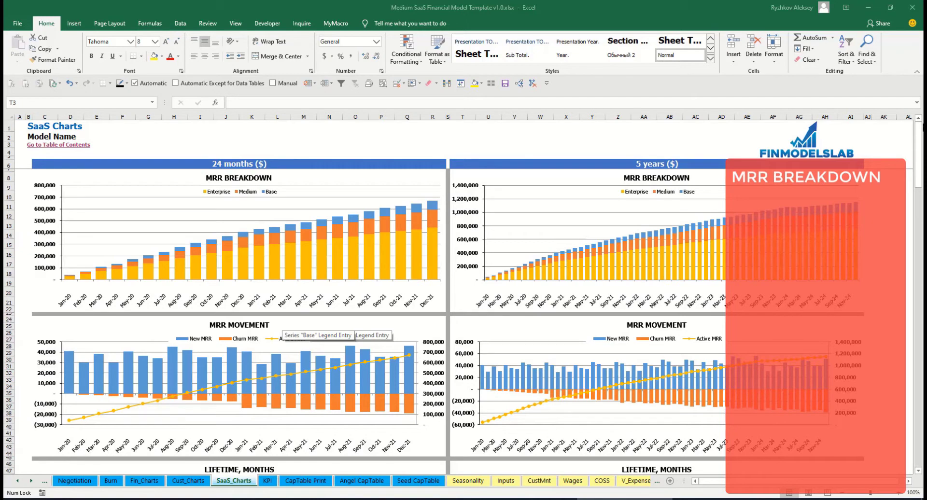
Examine the SaaS Charts sheet from MRR movement and lifetime value through the SaaS quick ratio and LTV to CAC ratio charts
{"action": "left_click_drag", "start_coordinate": [919, 136], "coordinate": [920, 167]}
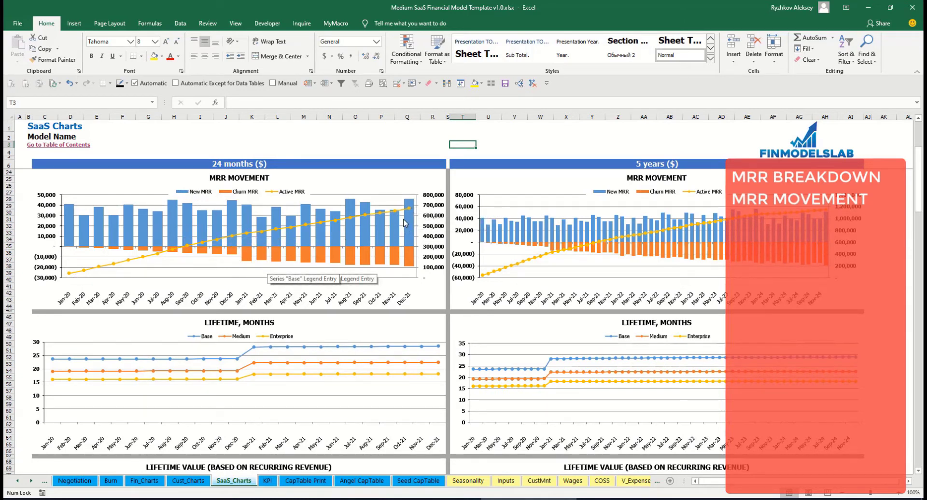
{"action": "left_click_drag", "start_coordinate": [920, 178], "coordinate": [917, 208]}
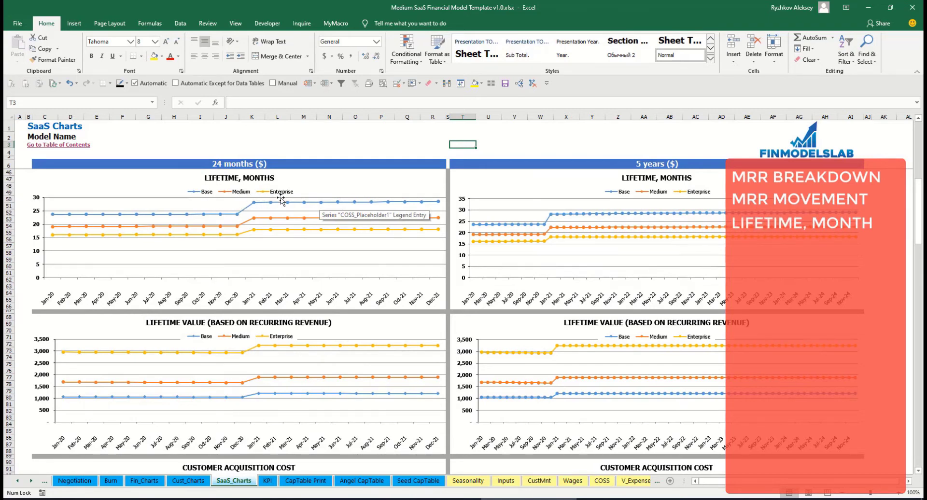
{"action": "left_click_drag", "start_coordinate": [920, 195], "coordinate": [920, 228]}
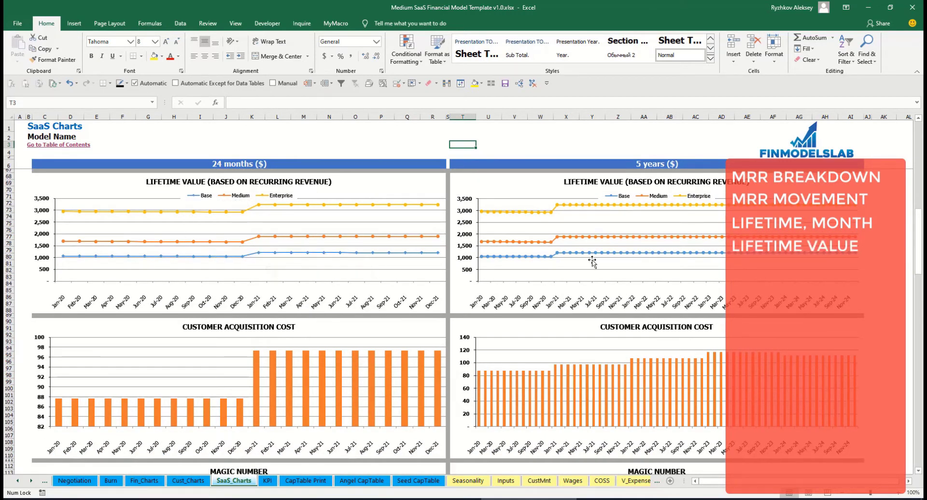
{"action": "left_click_drag", "start_coordinate": [921, 209], "coordinate": [919, 258]}
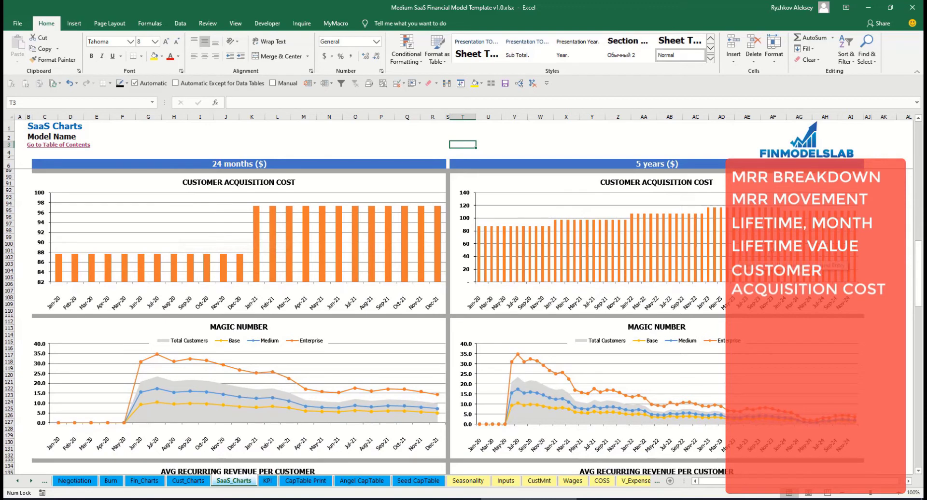
{"action": "left_click_drag", "start_coordinate": [914, 263], "coordinate": [907, 307]}
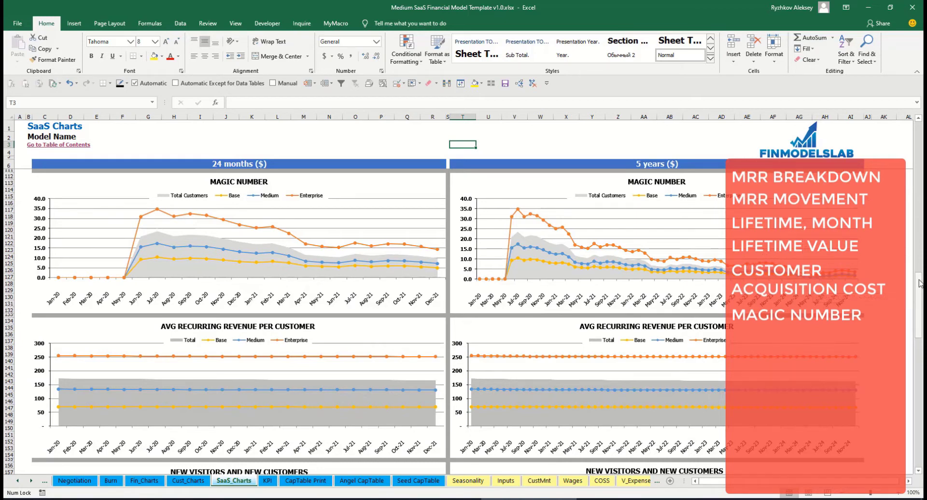
{"action": "left_click_drag", "start_coordinate": [918, 295], "coordinate": [920, 315]}
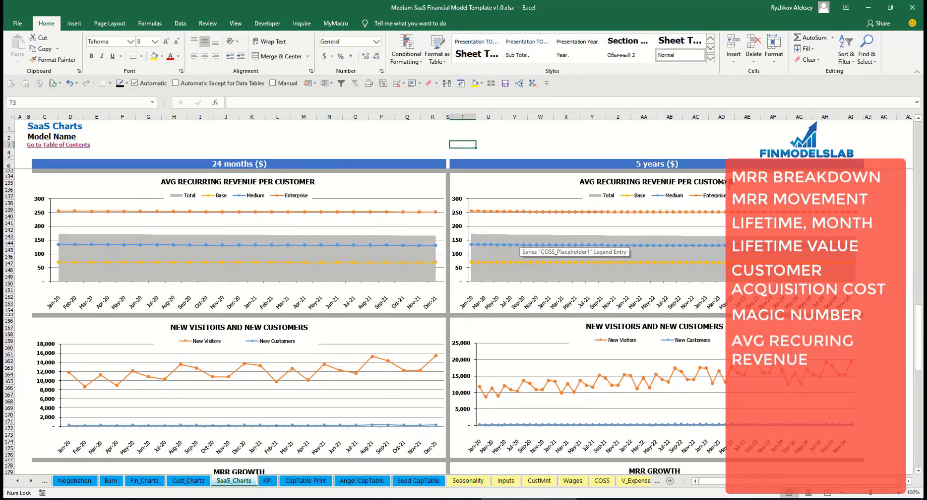
{"action": "left_click_drag", "start_coordinate": [917, 317], "coordinate": [915, 345]}
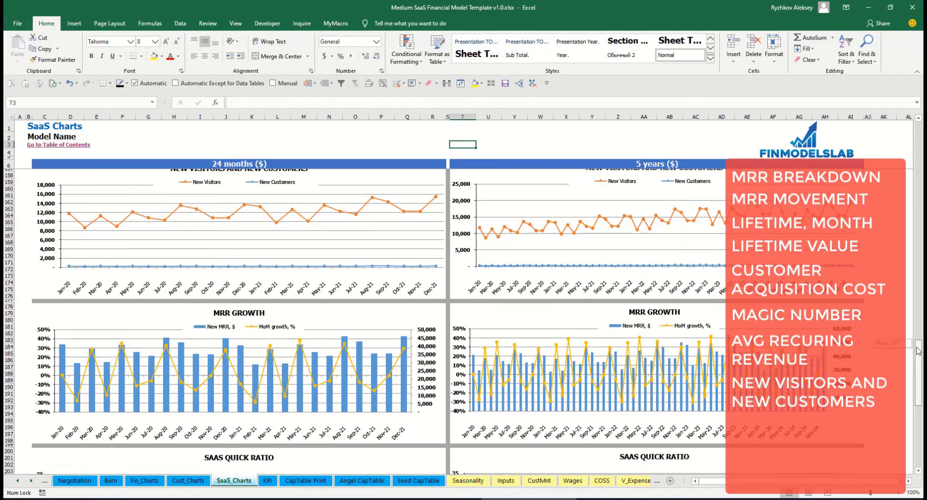
{"action": "left_click_drag", "start_coordinate": [917, 346], "coordinate": [920, 381]}
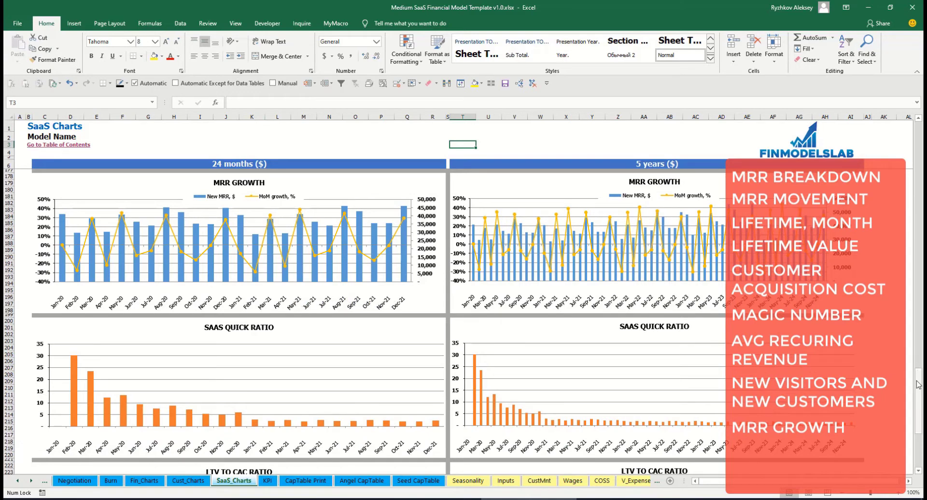
{"action": "left_click_drag", "start_coordinate": [918, 385], "coordinate": [916, 406]}
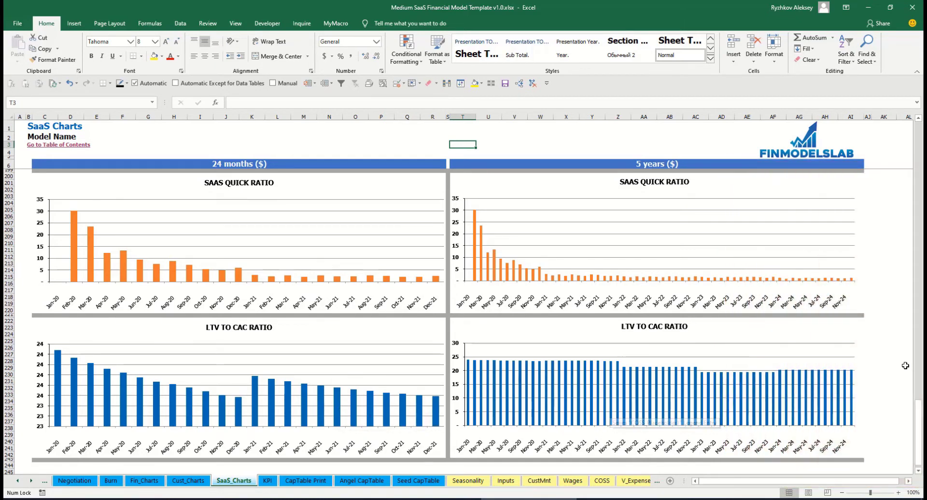
{"action": "left_click", "coordinate": [900, 361]}
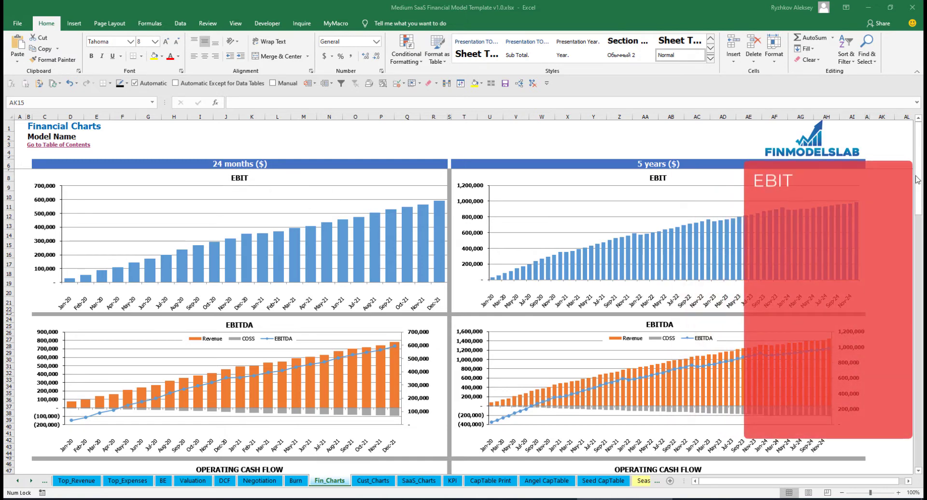
Examine the Financial Charts from EBITDA through revenue breakdown, and the customers breakdown charts on the Customers Charts sheet
{"action": "left_click_drag", "start_coordinate": [920, 184], "coordinate": [919, 217]}
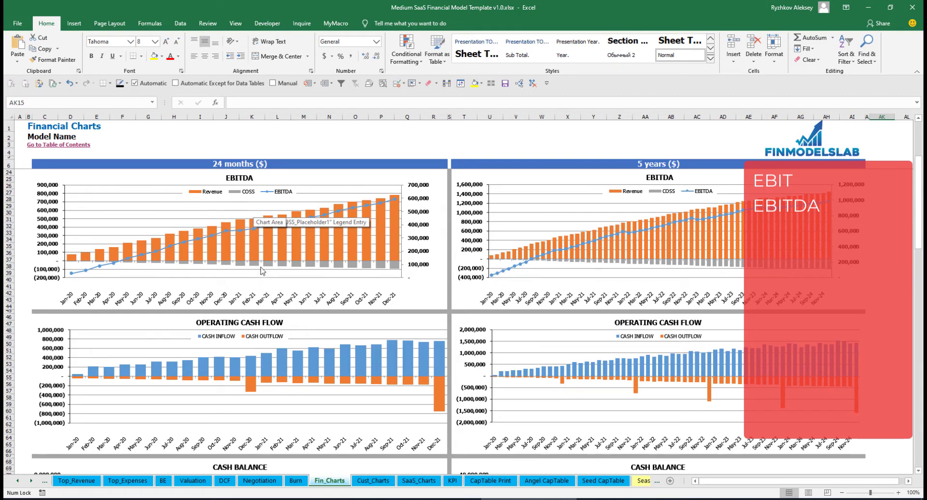
{"action": "left_click_drag", "start_coordinate": [919, 245], "coordinate": [918, 271]}
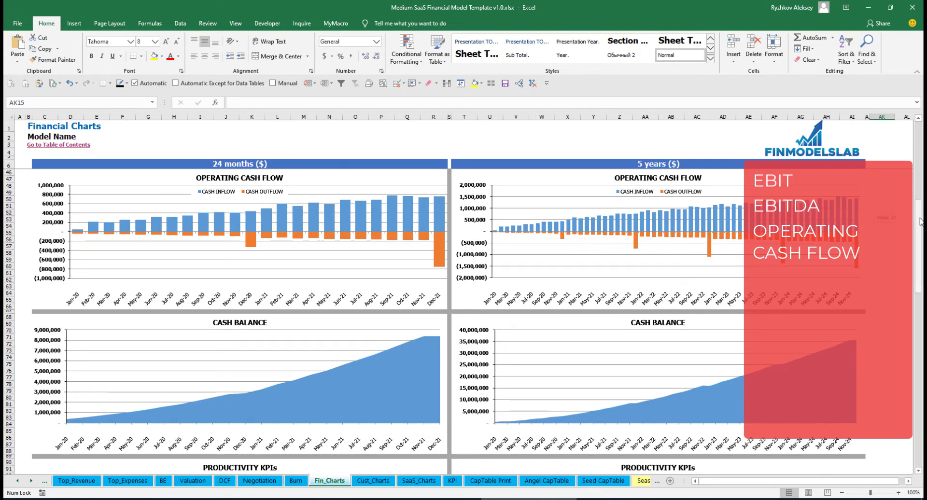
{"action": "left_click_drag", "start_coordinate": [920, 221], "coordinate": [921, 311]}
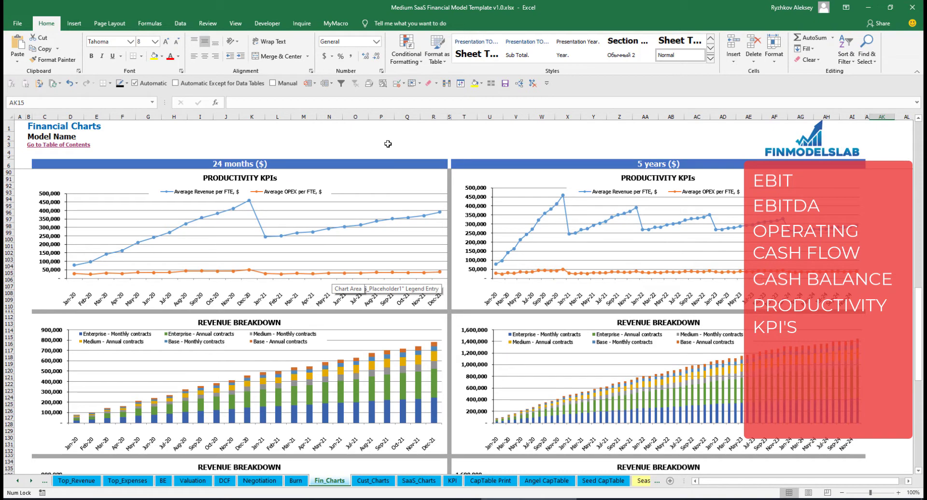
{"action": "left_click_drag", "start_coordinate": [915, 314], "coordinate": [913, 355]}
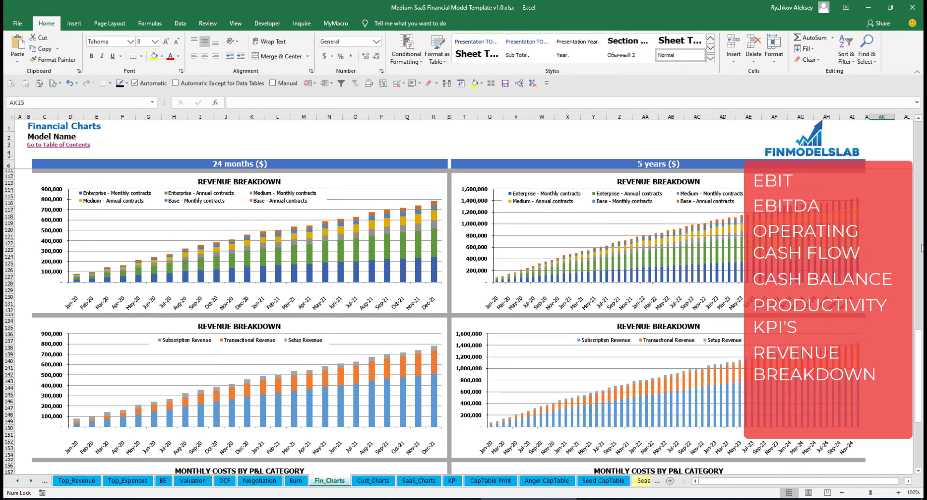
{"action": "left_click_drag", "start_coordinate": [920, 348], "coordinate": [921, 394]}
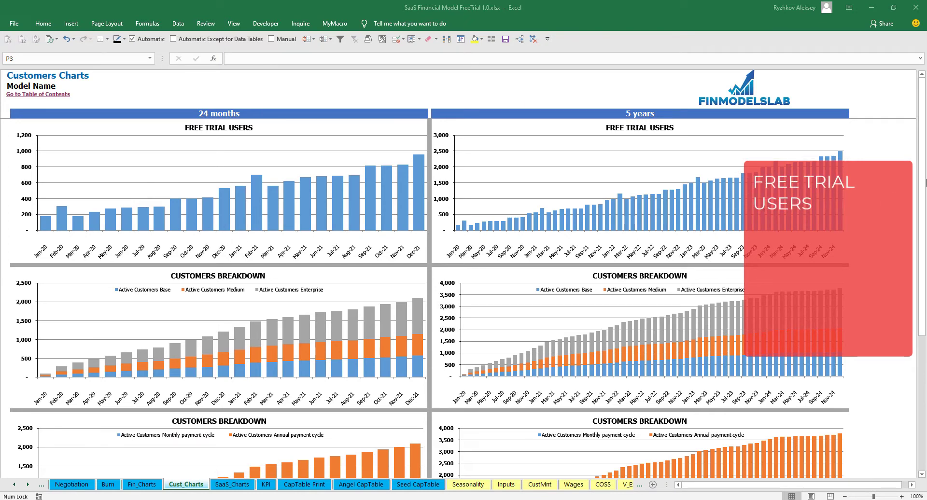
{"action": "left_click_drag", "start_coordinate": [922, 182], "coordinate": [917, 277]}
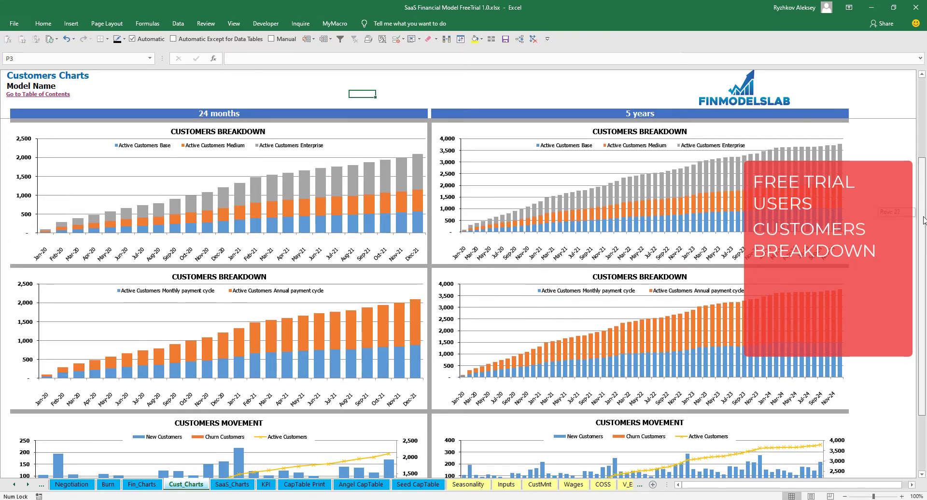
{"action": "scroll", "coordinate": [908, 250], "scroll_direction": "down", "scroll_amount": 3}
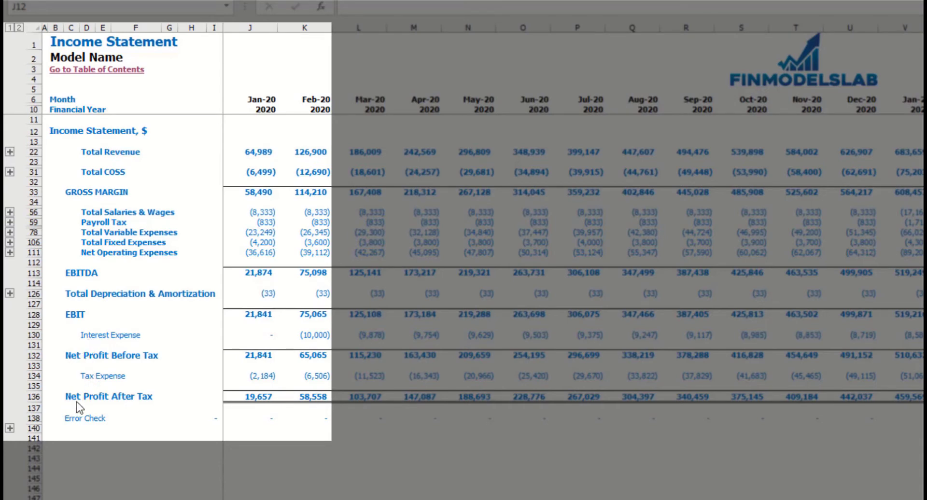
Expand the fixed and variable expense details on the Income Statement to inspect their lines, and collapse the variable expenses again
{"action": "left_click", "coordinate": [13, 244]}
{"action": "left_click", "coordinate": [10, 243]}
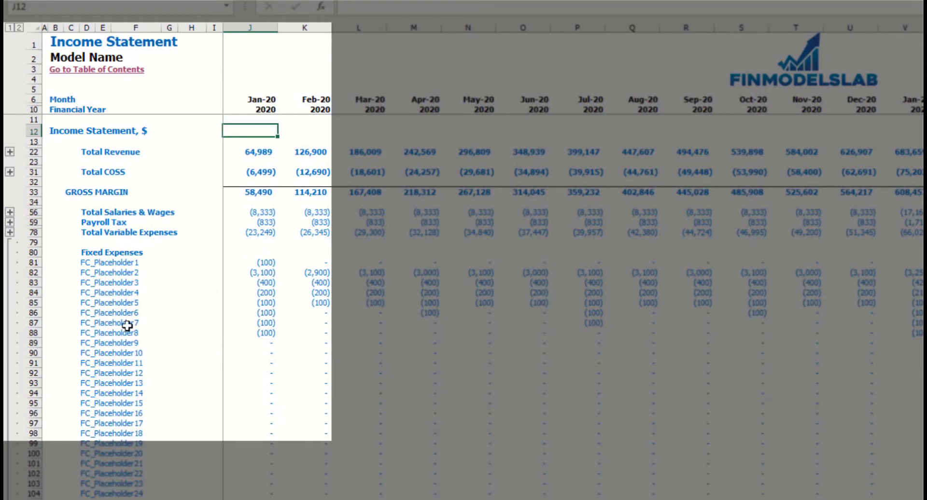
{"action": "left_click", "coordinate": [10, 232]}
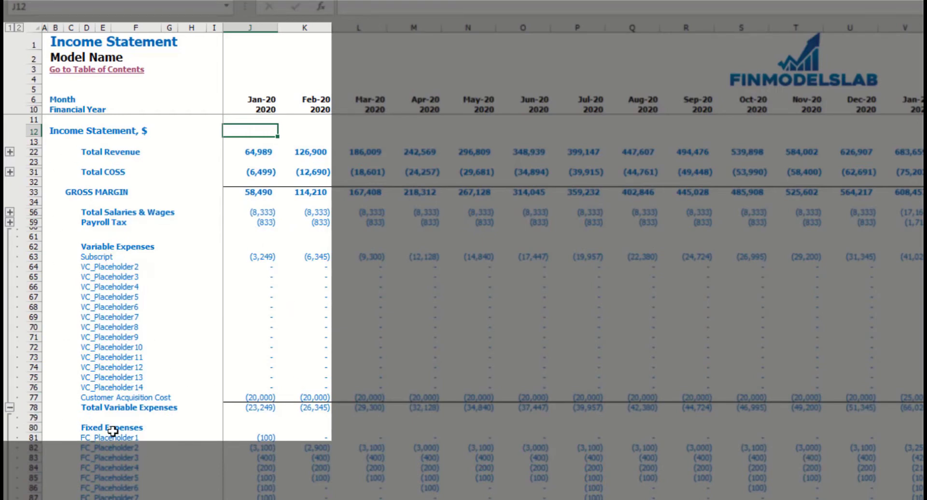
{"action": "left_click", "coordinate": [10, 408]}
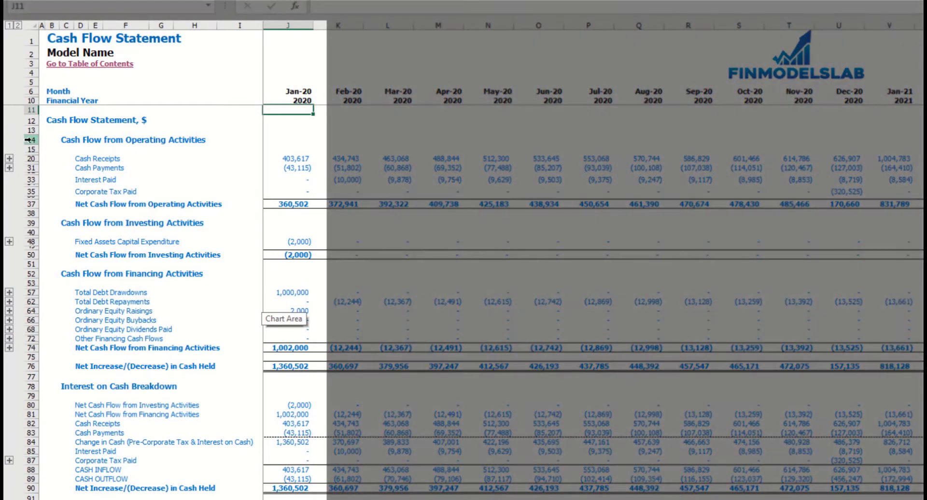
Review the operating, financing and investing sections of the Cash Flow Statement, and the indirect-method Cash Flow Statement
{"action": "left_click", "coordinate": [28, 139]}
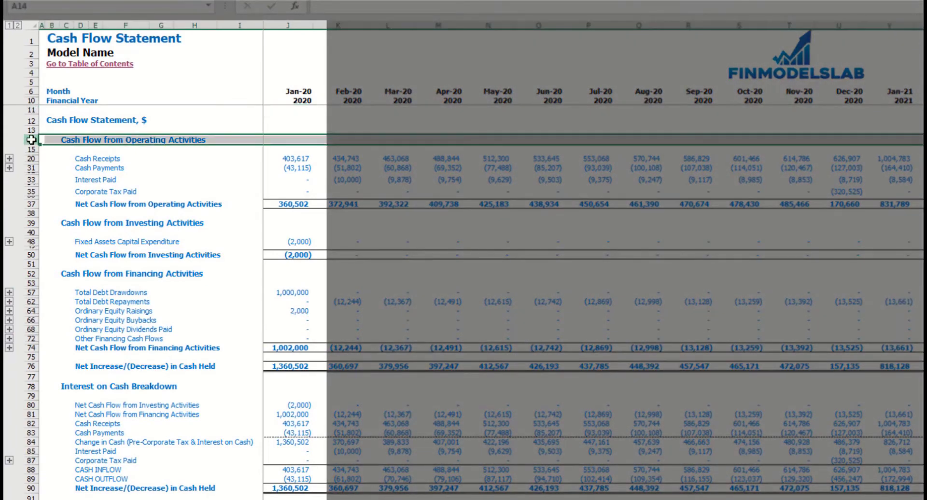
{"action": "left_click", "coordinate": [34, 273]}
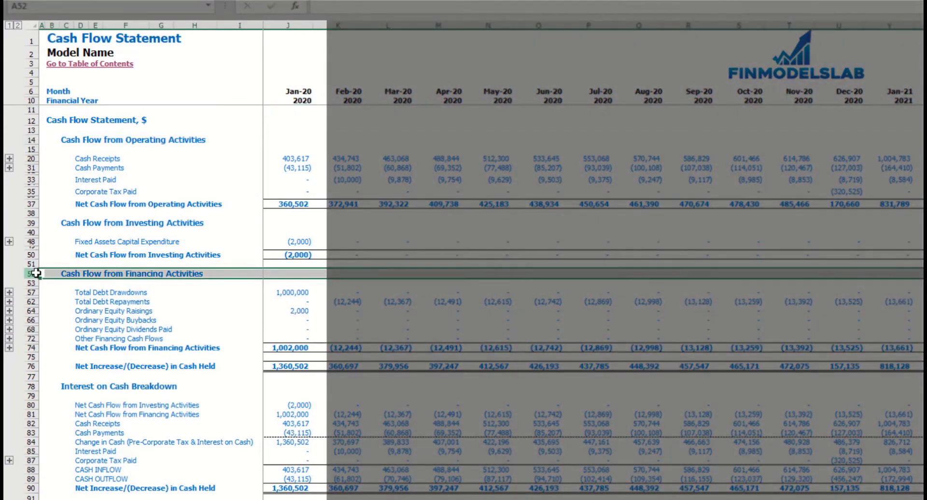
{"action": "left_click", "coordinate": [32, 223]}
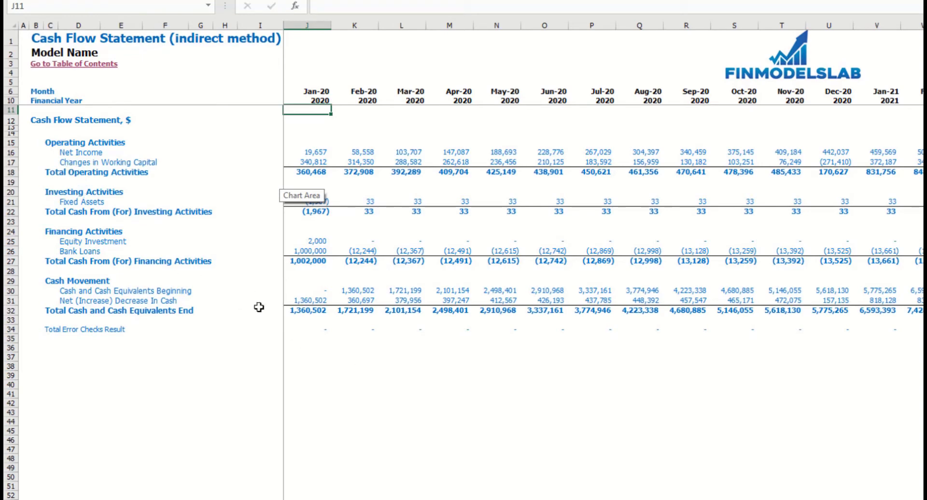
{"action": "left_click", "coordinate": [356, 358]}
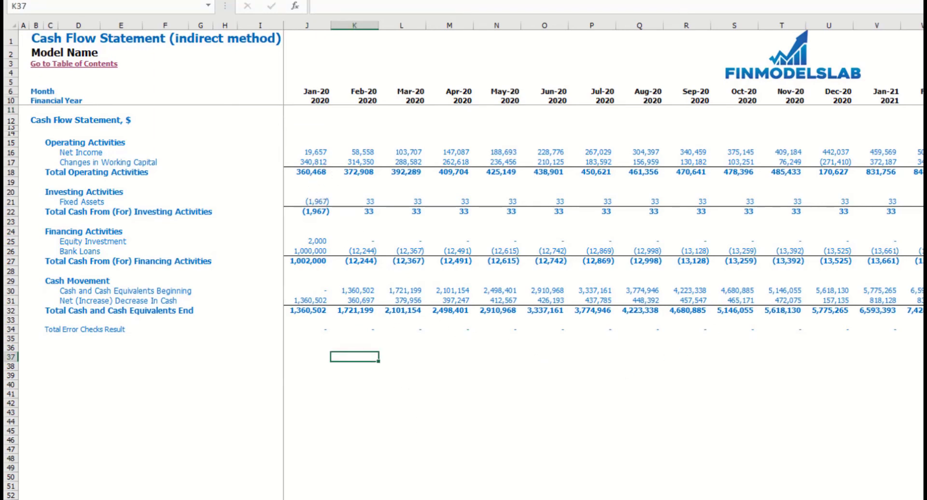
Review the Balance Sheet from current assets through liabilities and total equity to the error check rows
{"action": "key", "text": "ctrl+Page_Down"}
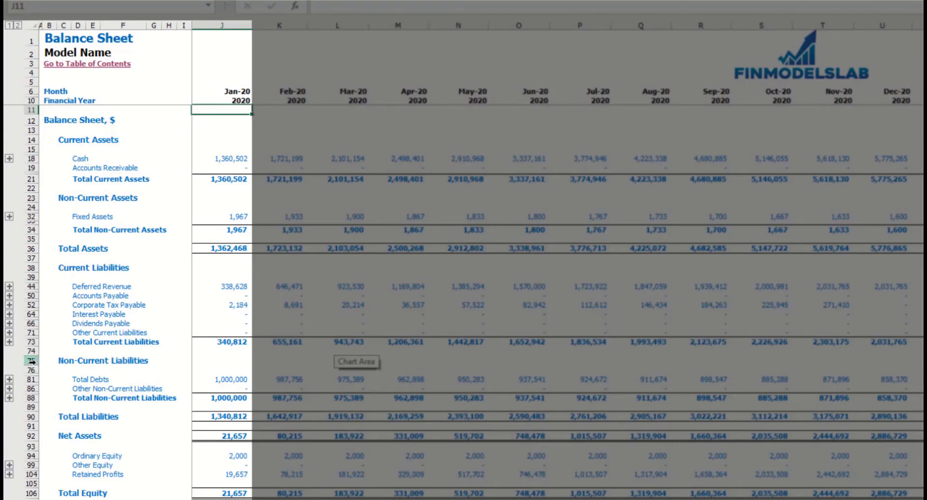
{"action": "scroll", "coordinate": [31, 367], "scroll_direction": "down", "scroll_amount": 3}
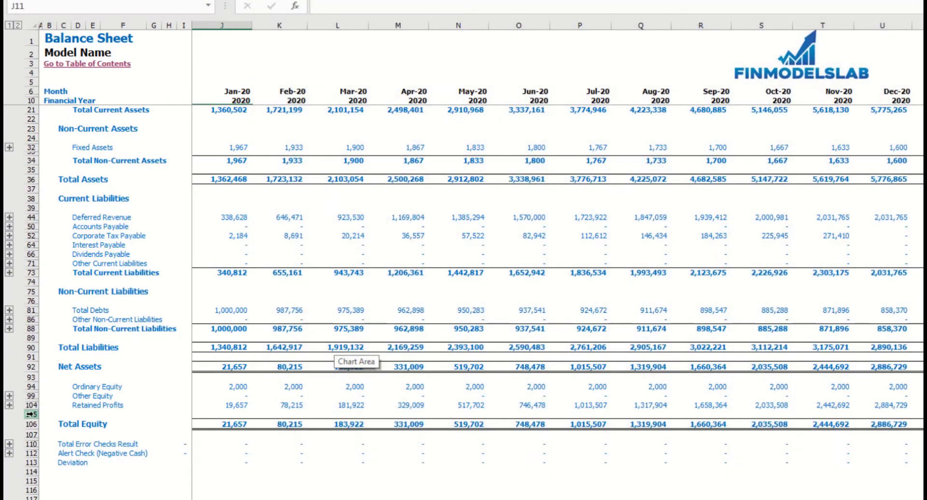
{"action": "left_click", "coordinate": [470, 499]}
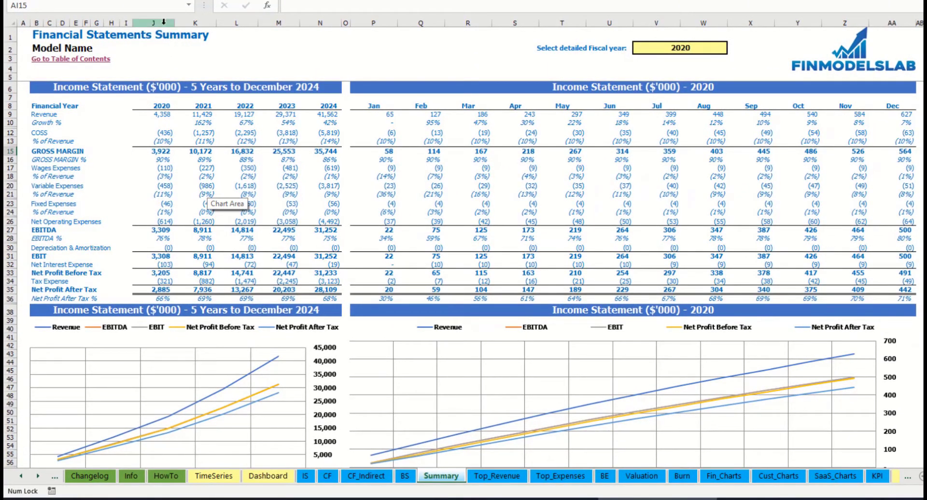
Look over the five-year columns of the Financial Statements Summary and set the detailed fiscal year to 2021
{"action": "left_click_drag", "start_coordinate": [160, 22], "coordinate": [320, 24]}
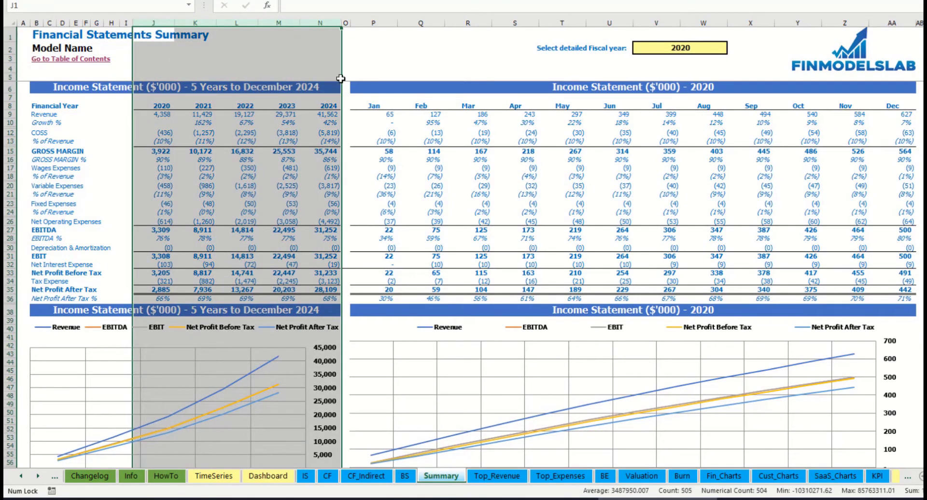
{"action": "left_click", "coordinate": [374, 59]}
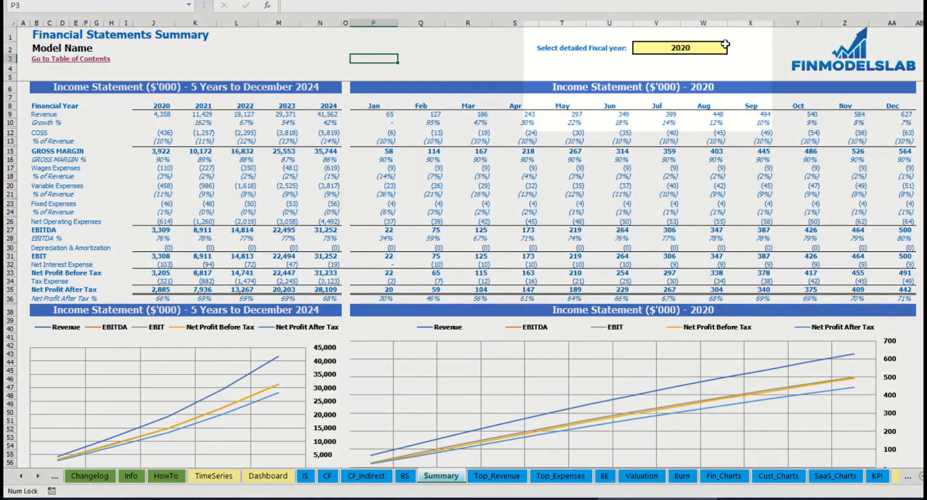
{"action": "left_click", "coordinate": [722, 47]}
{"action": "left_click", "coordinate": [732, 48]}
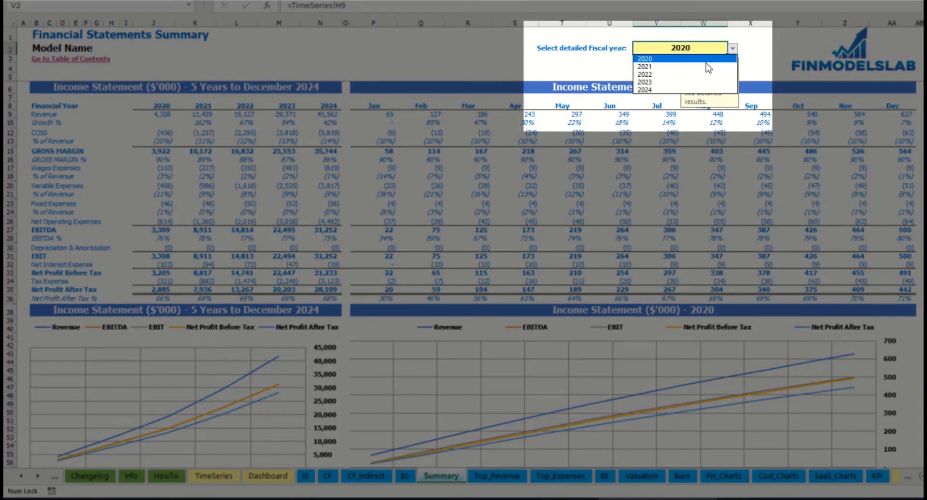
{"action": "left_click", "coordinate": [707, 66]}
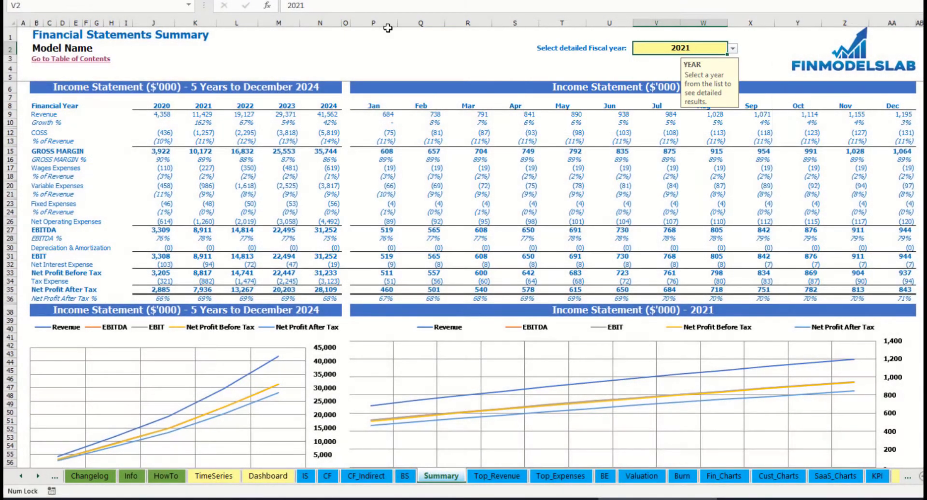
Examine the 2021 monthly income statement, balance sheet and charts on the Summary sheet, continuing down to the cash flow statement
{"action": "left_click_drag", "start_coordinate": [381, 23], "coordinate": [893, 22]}
{"action": "left_click", "coordinate": [379, 46]}
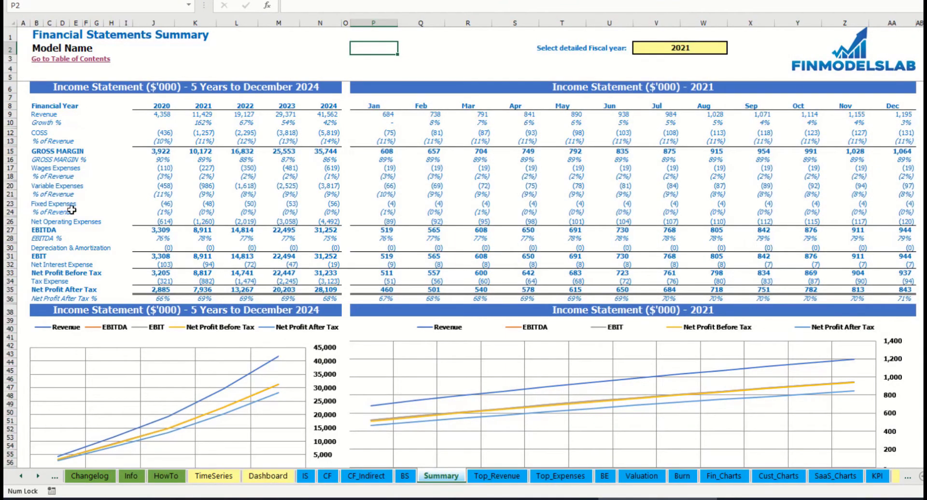
{"action": "scroll", "coordinate": [72, 212], "scroll_direction": "down", "scroll_amount": 3}
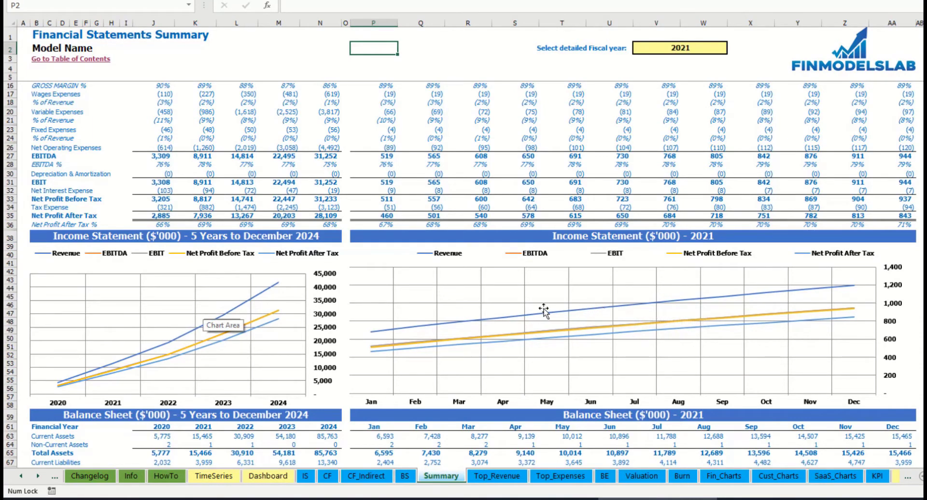
{"action": "scroll", "coordinate": [692, 283], "scroll_direction": "down", "scroll_amount": 7}
{"action": "scroll", "coordinate": [695, 278], "scroll_direction": "down", "scroll_amount": 10}
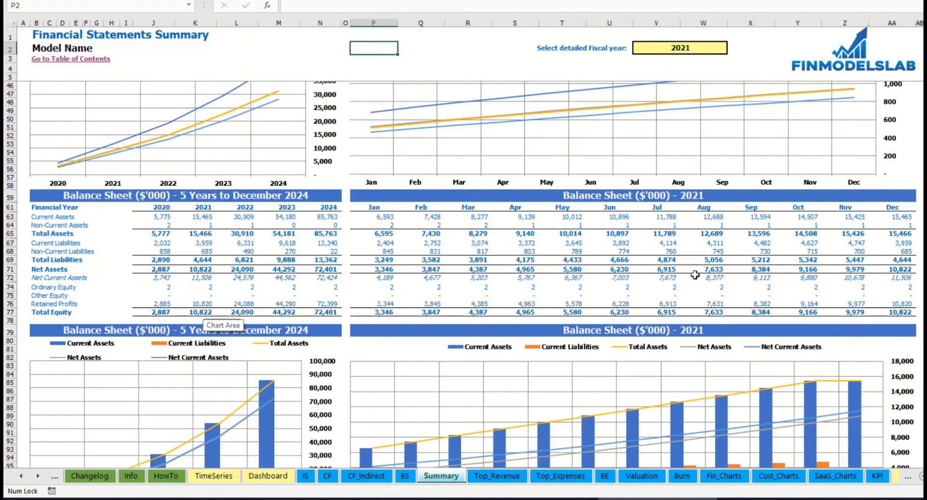
{"action": "scroll", "coordinate": [697, 273], "scroll_direction": "up", "scroll_amount": 4}
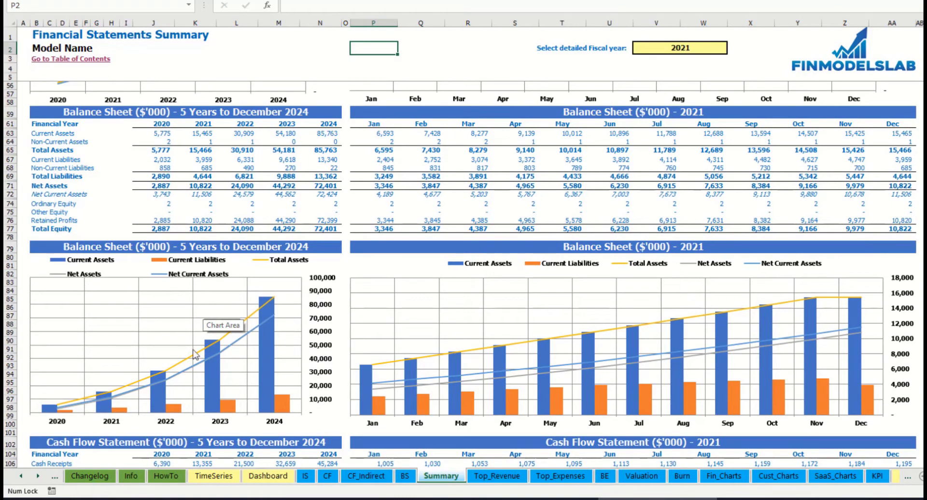
{"action": "scroll", "coordinate": [555, 290], "scroll_direction": "down", "scroll_amount": 13}
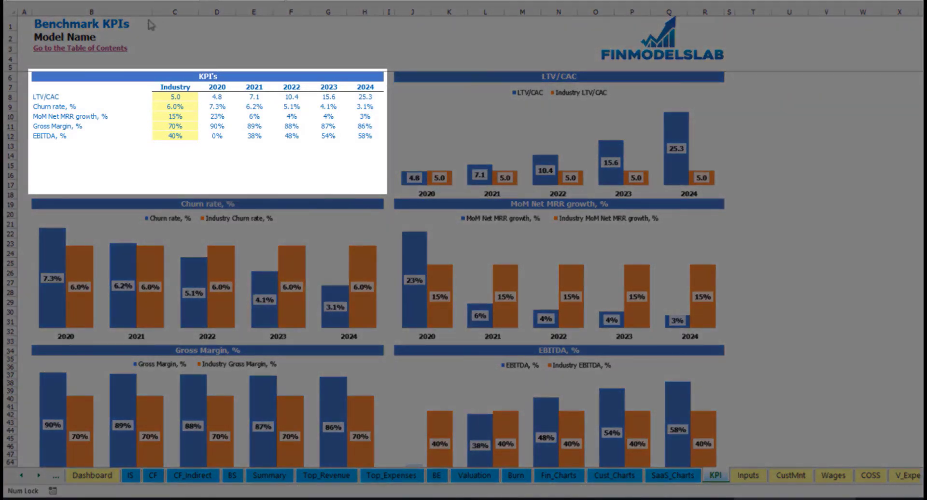
Review the Benchmark KPIs table, covering churn rate, MoM net MRR growth, gross margin, EBITDA and the industry benchmark column
{"action": "left_click", "coordinate": [39, 106]}
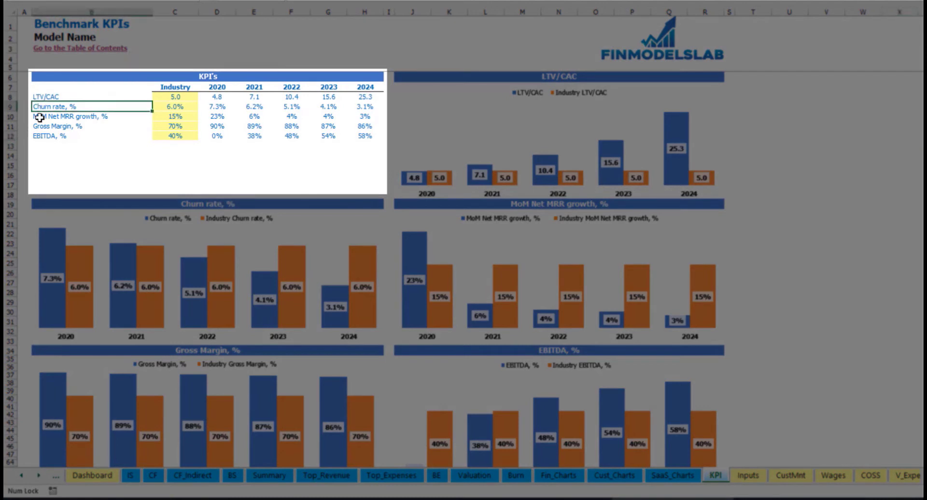
{"action": "left_click", "coordinate": [39, 118]}
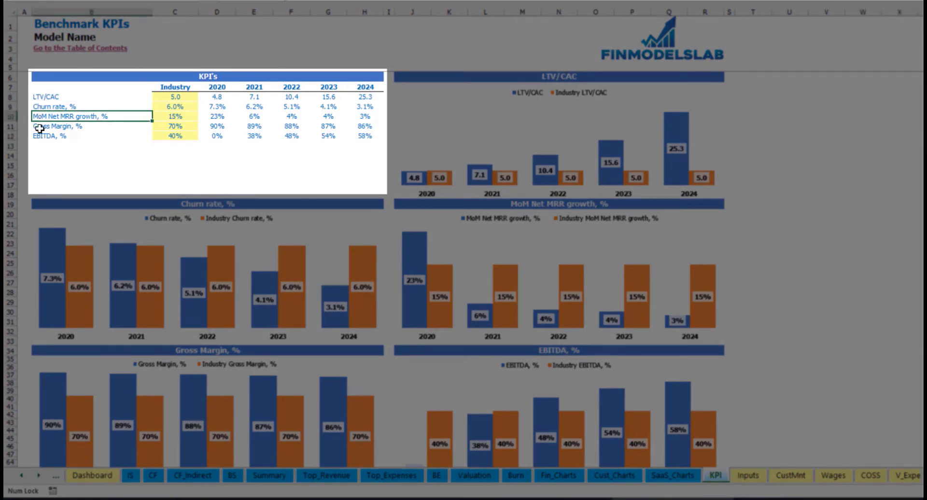
{"action": "left_click", "coordinate": [42, 126]}
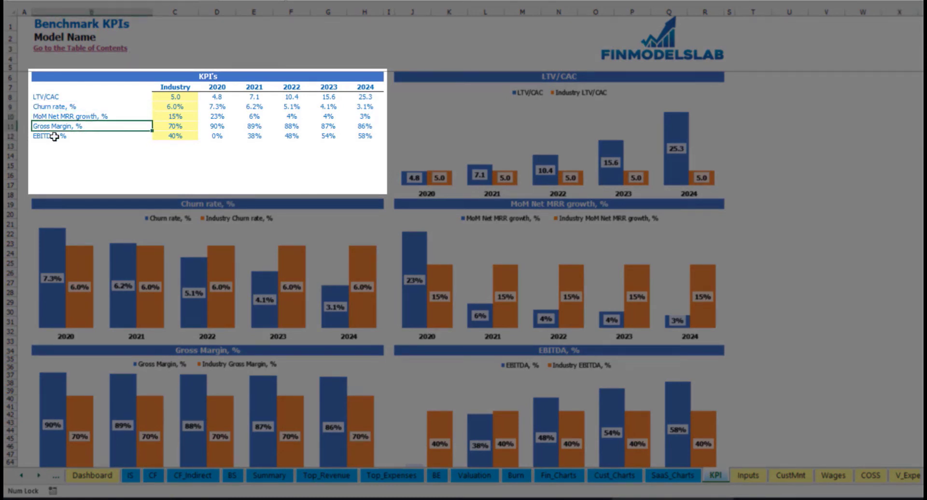
{"action": "left_click", "coordinate": [55, 137]}
{"action": "left_click", "coordinate": [81, 157]}
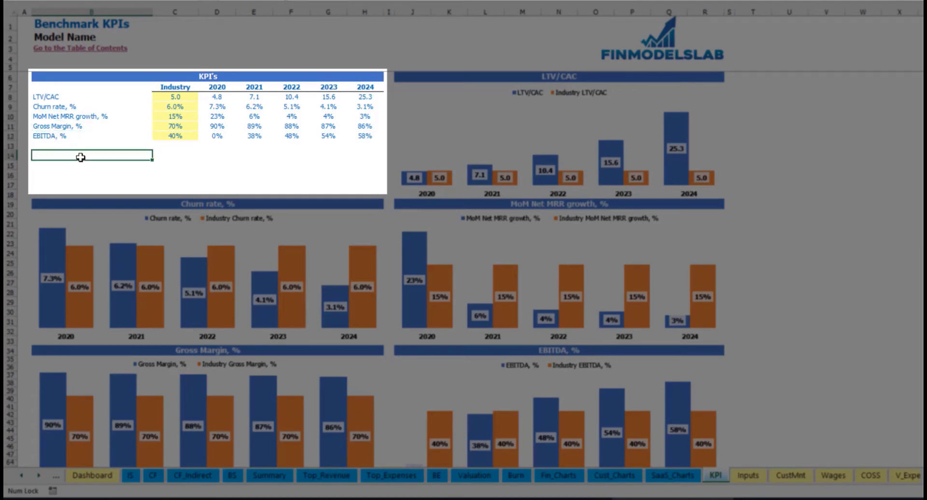
{"action": "left_click", "coordinate": [164, 98]}
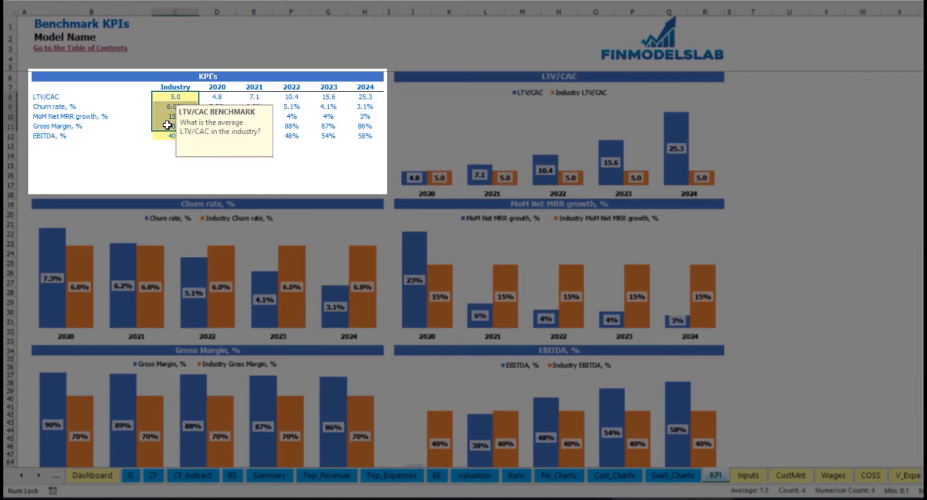
{"action": "left_click", "coordinate": [149, 149]}
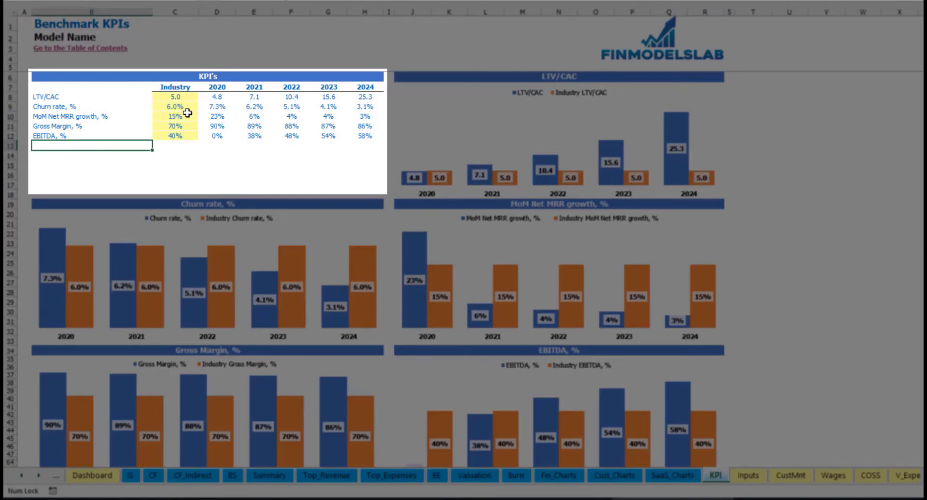
Set the industry EBITDA benchmark to 30% and check the EBITDA comparison chart
{"action": "left_click", "coordinate": [181, 138]}
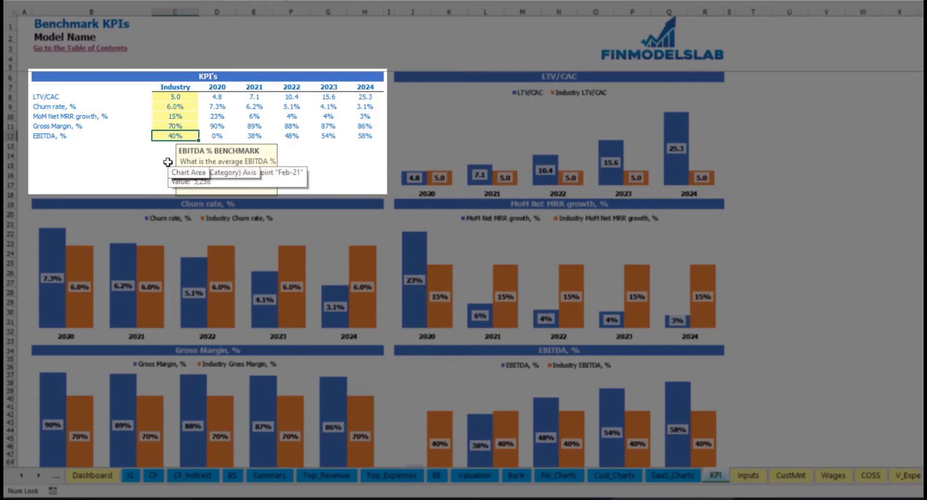
{"action": "type", "text": "30%"}
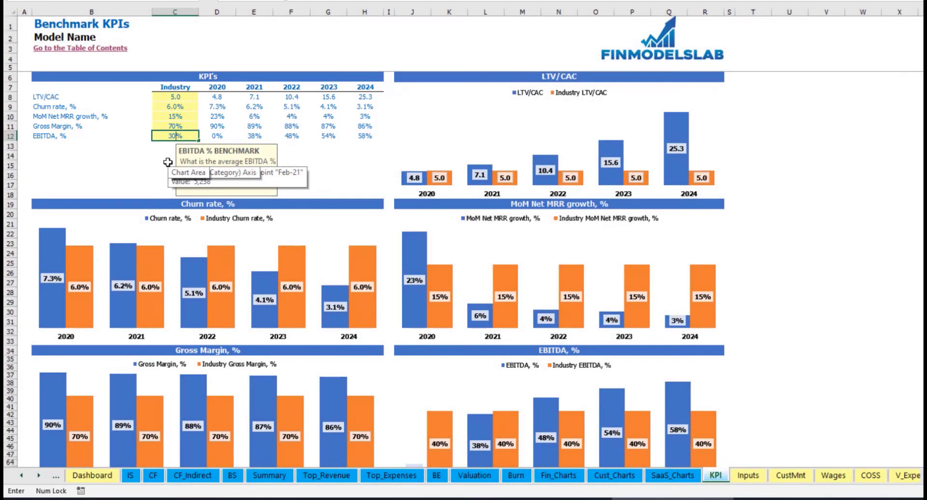
{"action": "key", "text": "Return"}
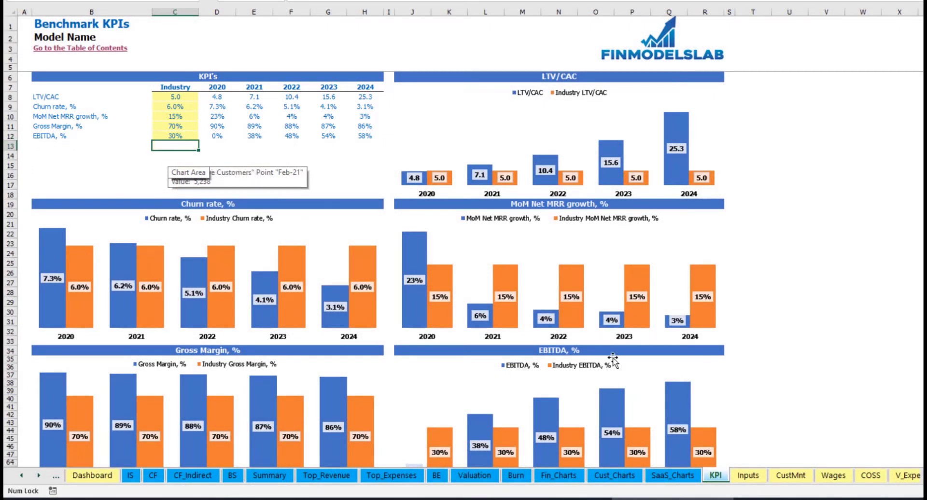
{"action": "scroll", "coordinate": [505, 300], "scroll_direction": "down", "scroll_amount": 3}
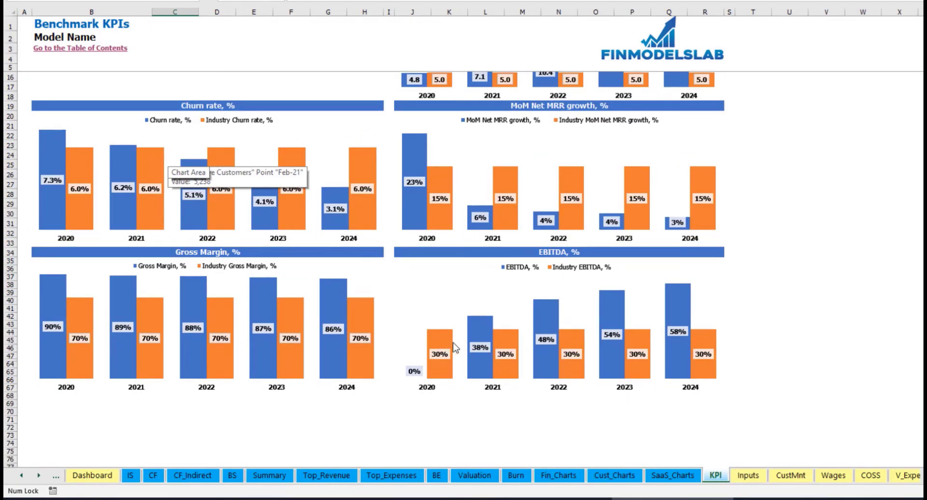
{"action": "scroll", "coordinate": [514, 339], "scroll_direction": "up", "scroll_amount": 3}
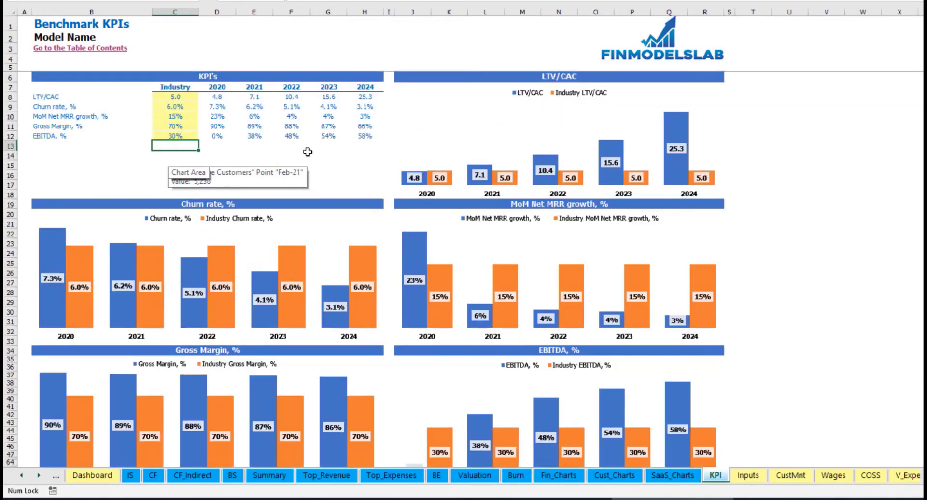
Compare the 2020 to 2024 KPI values with the industry benchmarks in the table and the KPI charts
{"action": "left_click_drag", "start_coordinate": [214, 99], "coordinate": [356, 133]}
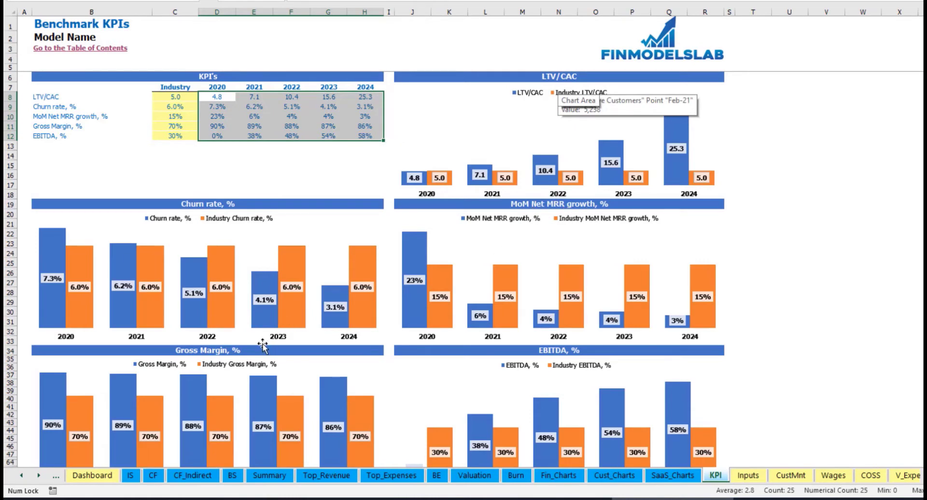
{"action": "scroll", "coordinate": [262, 344], "scroll_direction": "down", "scroll_amount": 3}
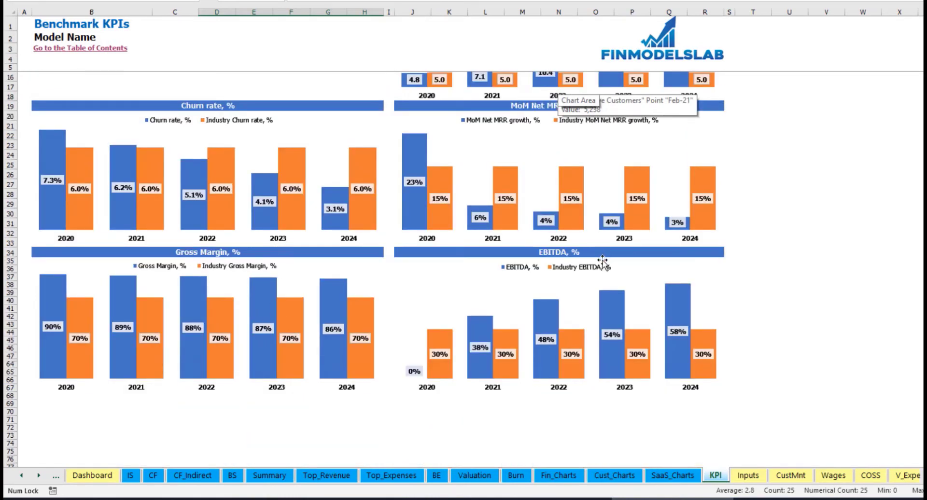
{"action": "scroll", "coordinate": [601, 265], "scroll_direction": "up", "scroll_amount": 3}
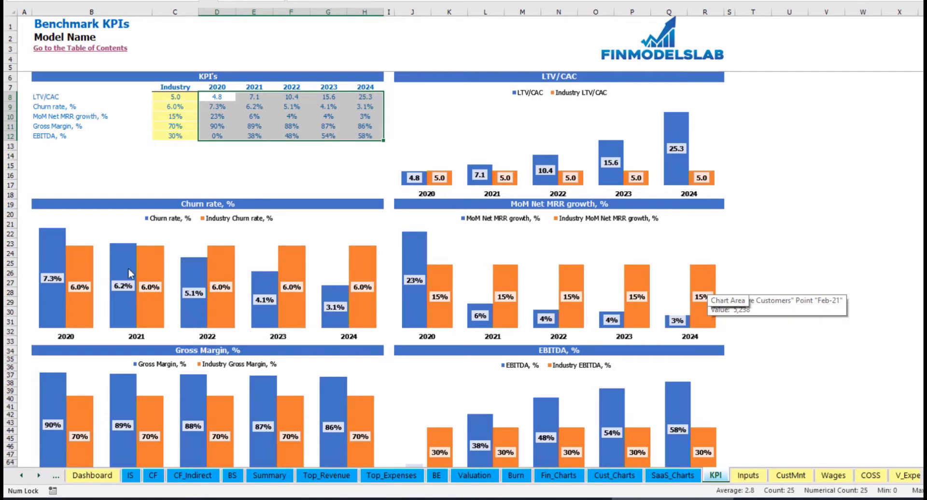
{"action": "left_click", "coordinate": [169, 174]}
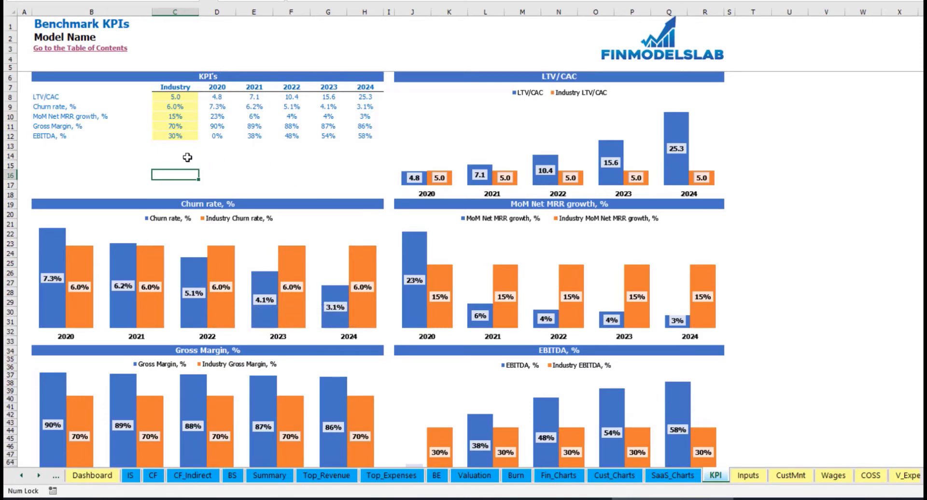
{"action": "scroll", "coordinate": [451, 276], "scroll_direction": "down", "scroll_amount": 3}
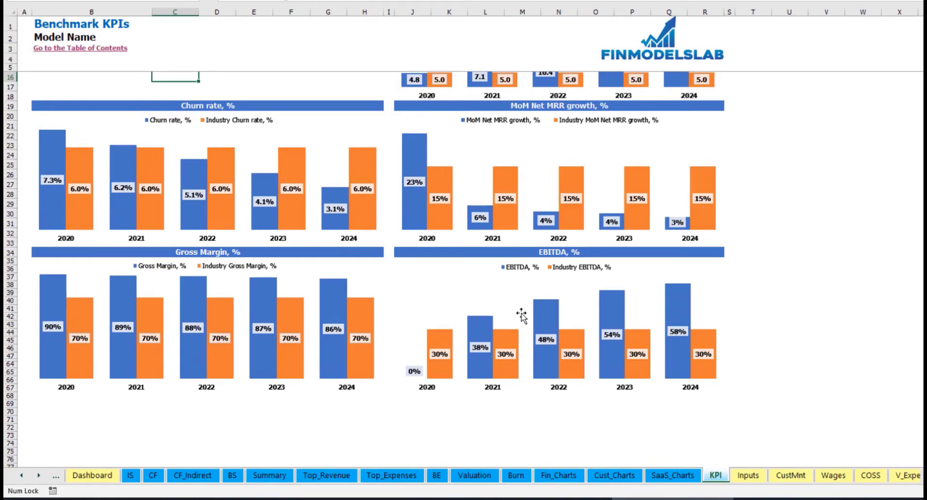
{"action": "scroll", "coordinate": [522, 311], "scroll_direction": "up", "scroll_amount": 3}
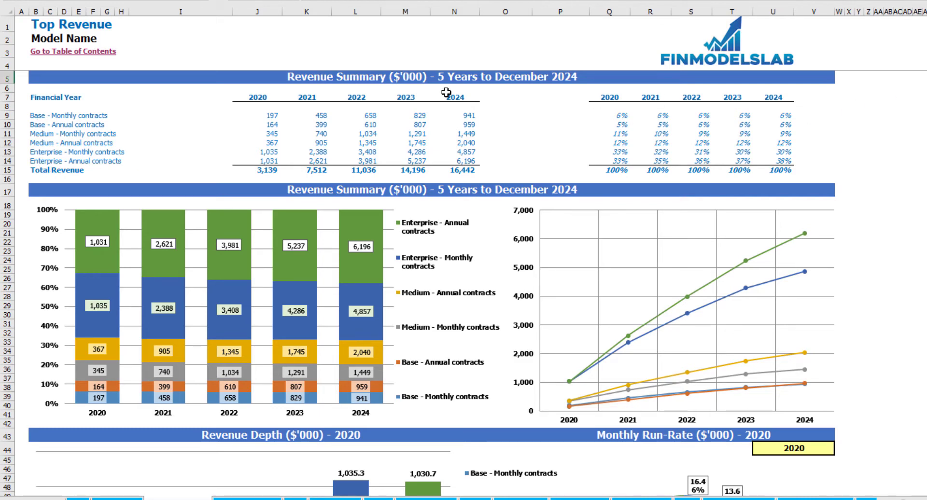
Examine the five-year revenue table by contract type, its percentage breakdown and the revenue summary charts
{"action": "left_click_drag", "start_coordinate": [256, 95], "coordinate": [455, 162]}
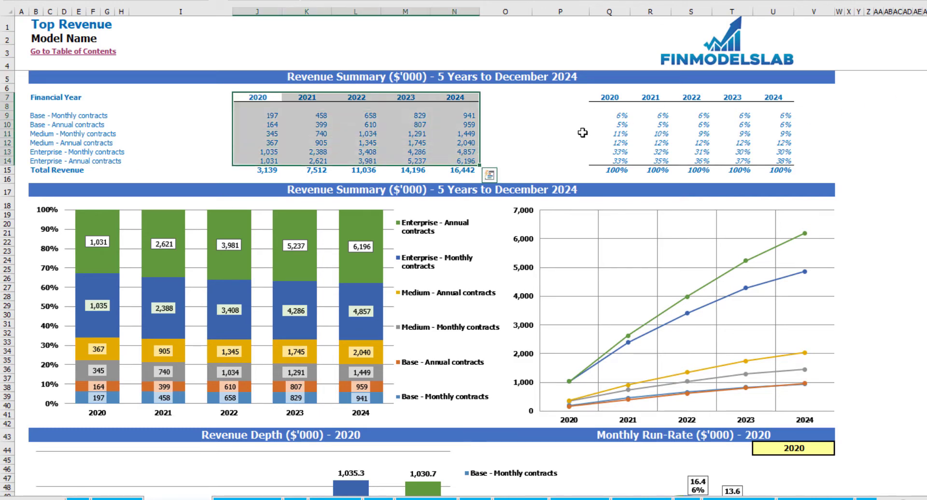
{"action": "left_click_drag", "start_coordinate": [610, 96], "coordinate": [769, 158]}
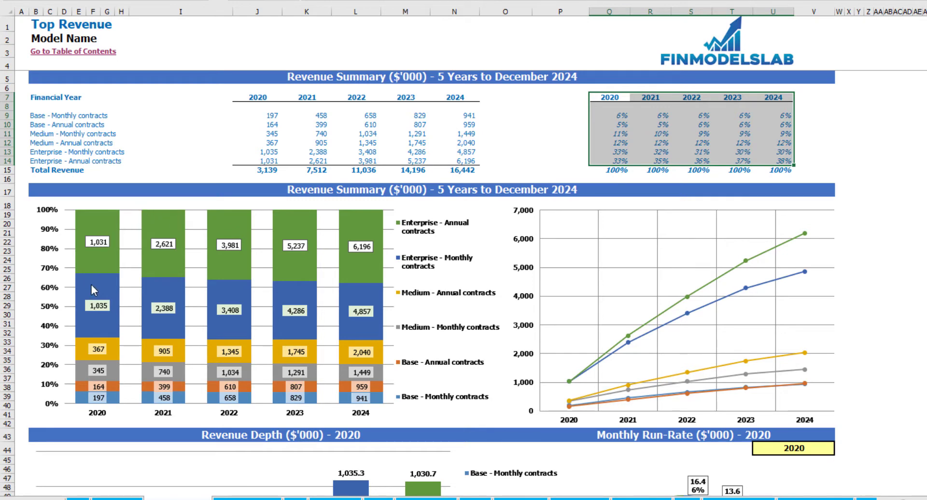
{"action": "scroll", "coordinate": [91, 284], "scroll_direction": "down", "scroll_amount": 3}
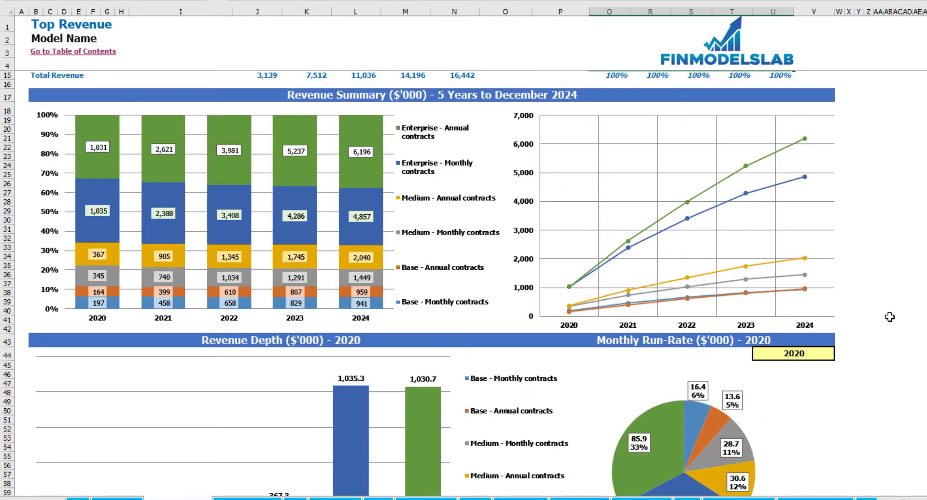
{"action": "scroll", "coordinate": [432, 285], "scroll_direction": "down", "scroll_amount": 9}
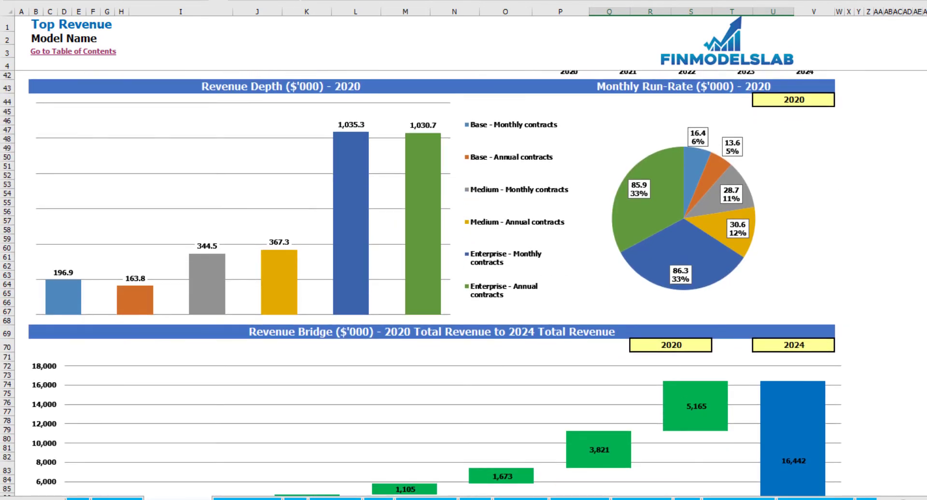
Set the year for the Revenue Depth and Monthly Run-Rate charts on the Top Revenue sheet to 2021
{"action": "scroll", "coordinate": [432, 285], "scroll_direction": "down", "scroll_amount": 1}
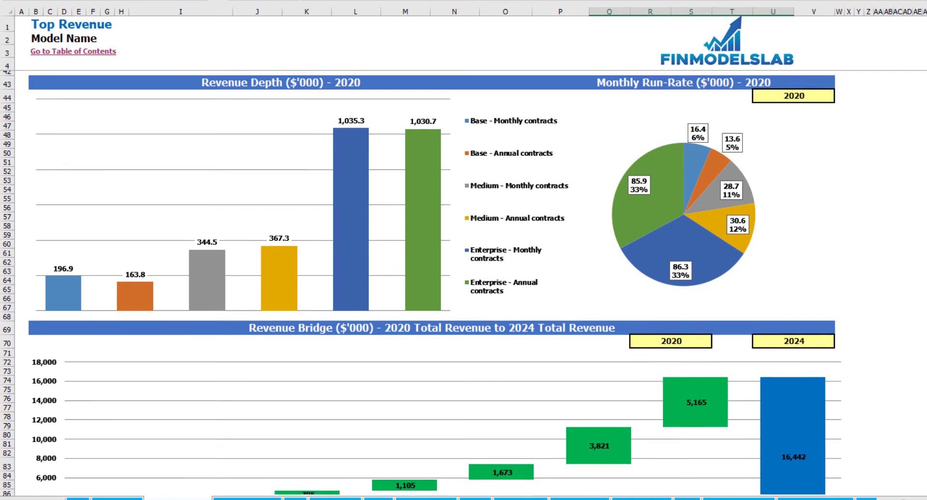
{"action": "left_click", "coordinate": [826, 92]}
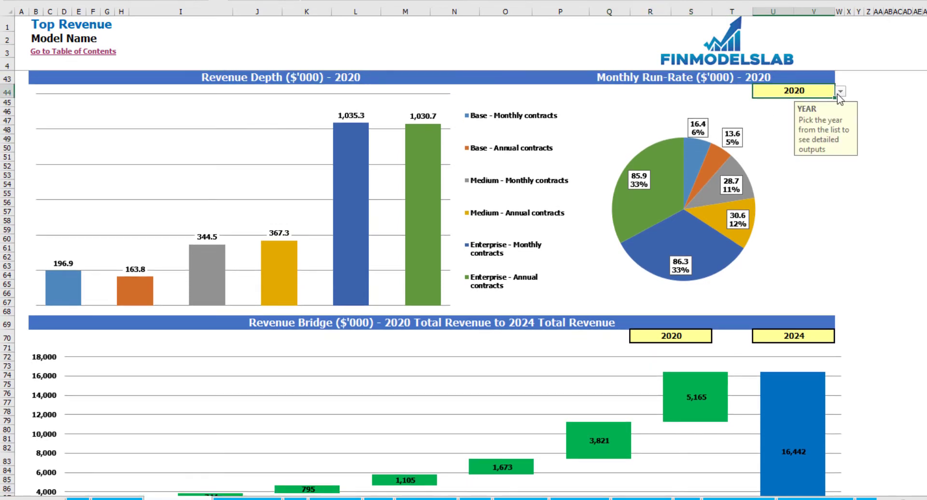
{"action": "left_click", "coordinate": [840, 91]}
{"action": "left_click", "coordinate": [828, 111]}
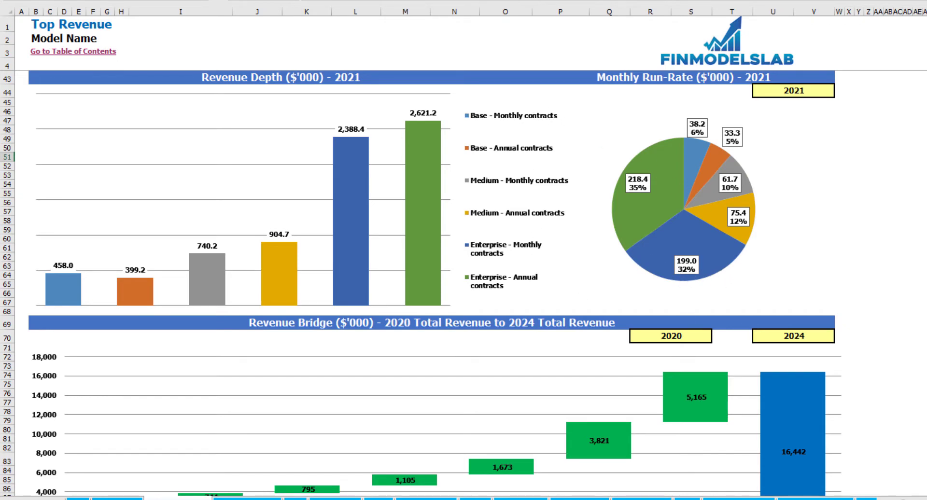
Set the first year of the Revenue Bridge chart to 2021
{"action": "scroll", "coordinate": [421, 283], "scroll_direction": "down", "scroll_amount": 7}
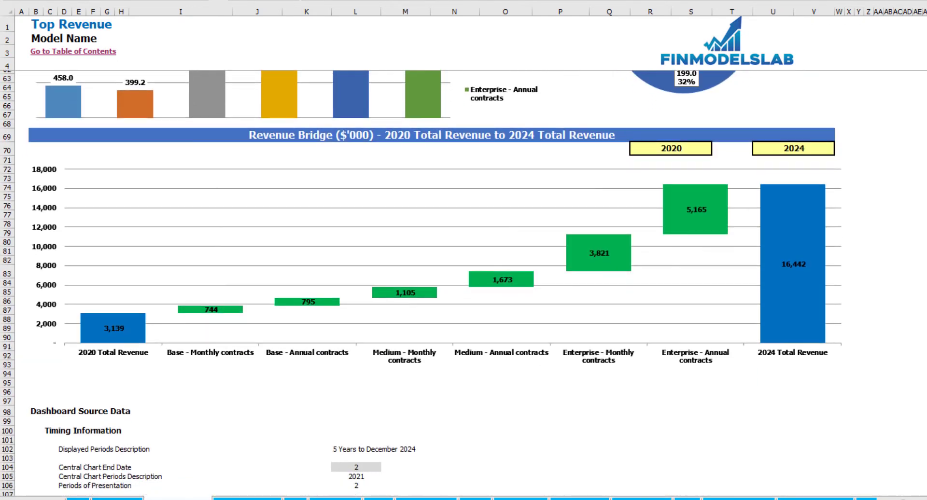
{"action": "scroll", "coordinate": [422, 283], "scroll_direction": "down", "scroll_amount": 2}
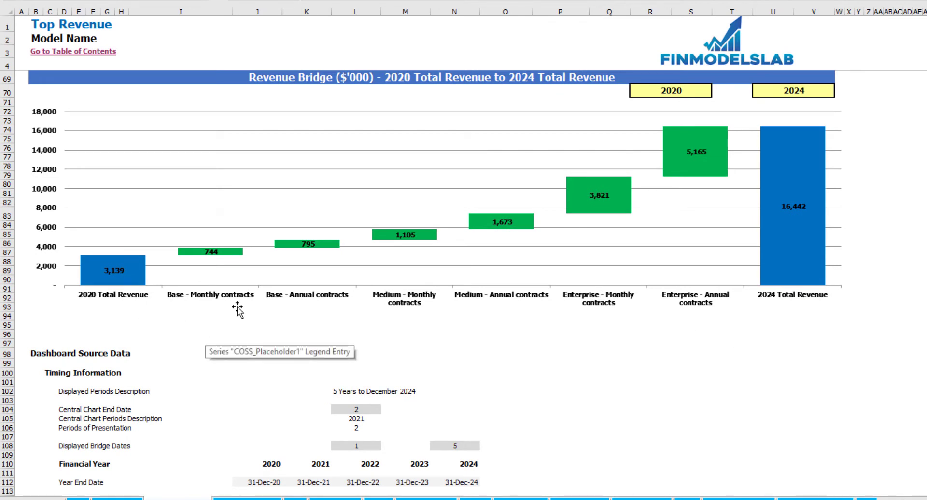
{"action": "left_click", "coordinate": [700, 92]}
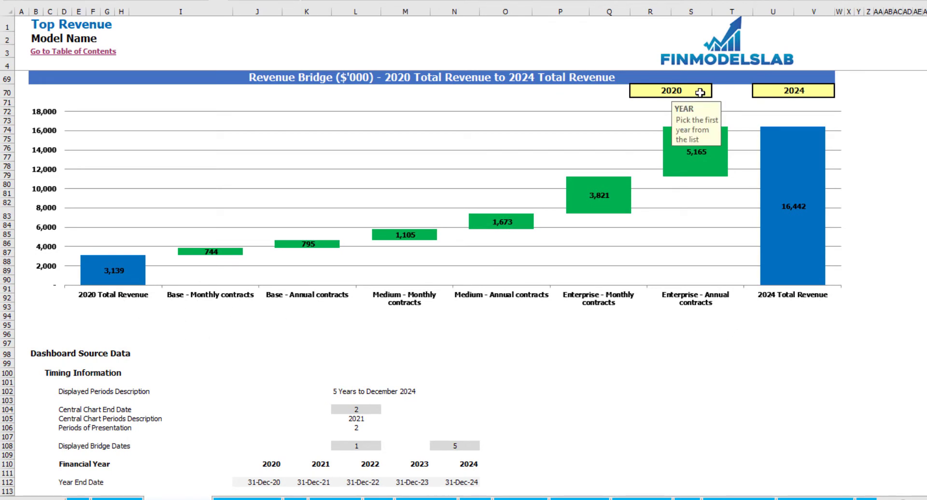
{"action": "left_click", "coordinate": [718, 91]}
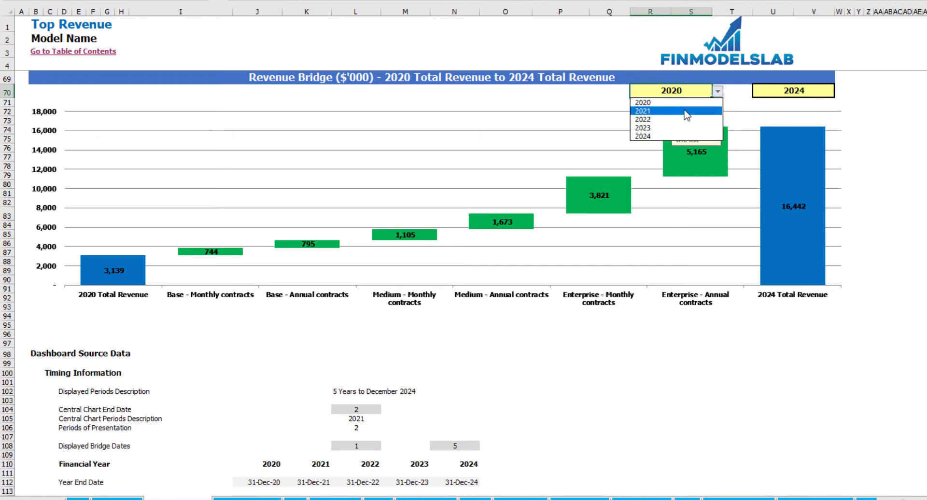
{"action": "left_click", "coordinate": [685, 111]}
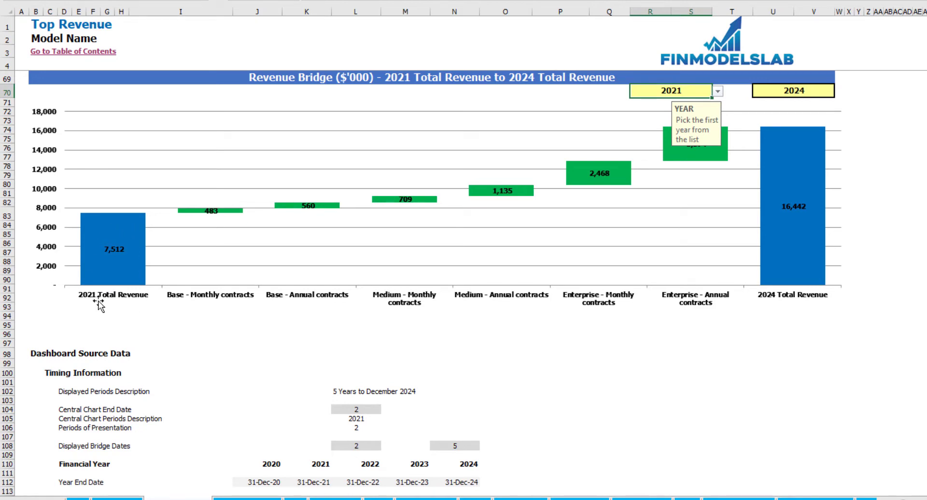
{"action": "left_click", "coordinate": [868, 261]}
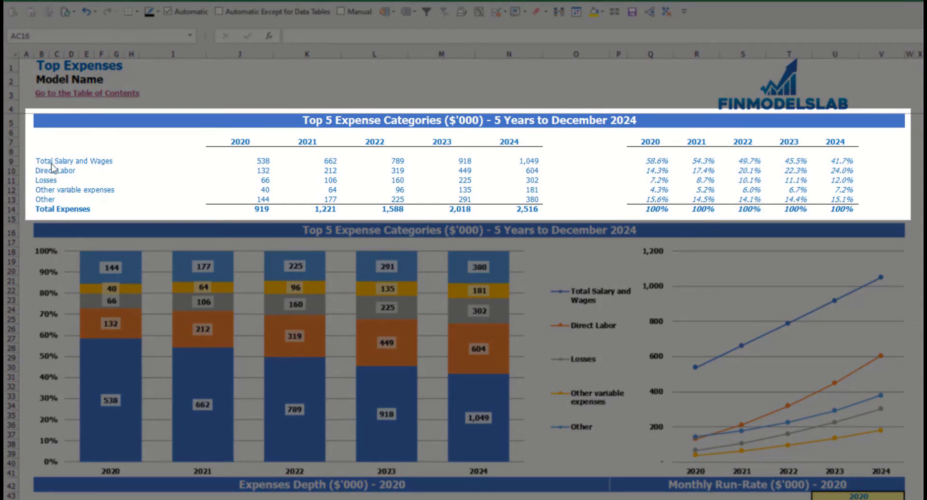
Review the top 5 expense categories on the Top Expenses sheet, covering yearly amounts, total expenses and percentage shares
{"action": "left_click_drag", "start_coordinate": [41, 162], "coordinate": [41, 191]}
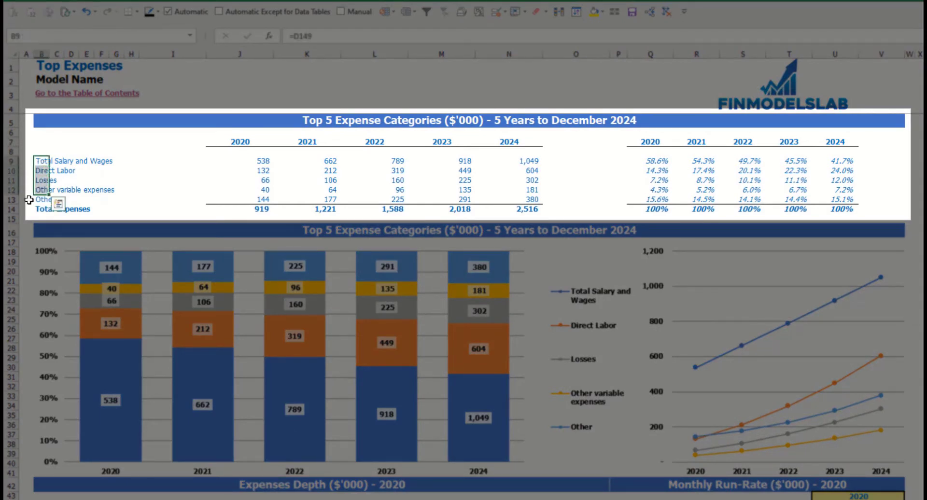
{"action": "left_click", "coordinate": [47, 200]}
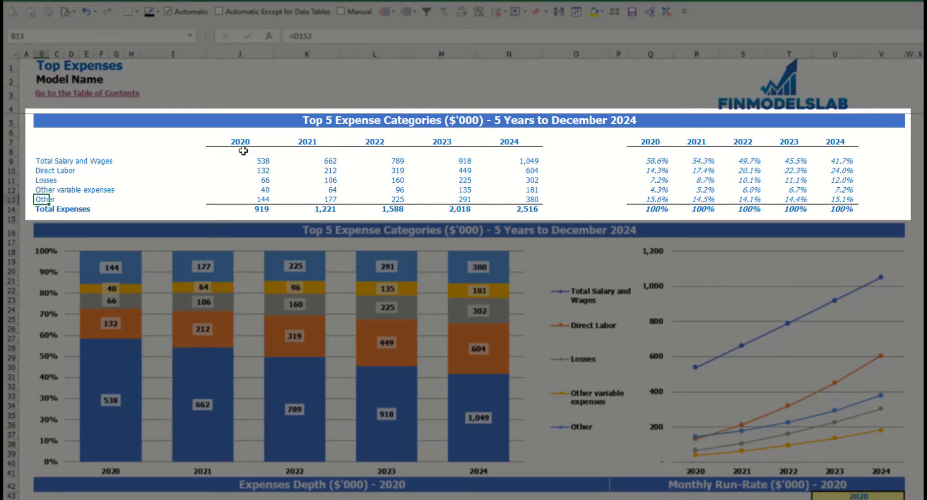
{"action": "left_click_drag", "start_coordinate": [240, 144], "coordinate": [495, 206]}
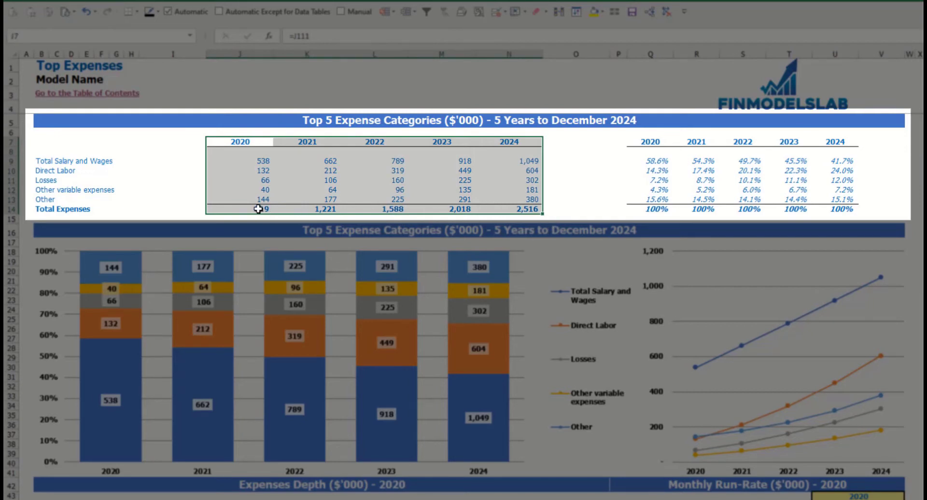
{"action": "left_click_drag", "start_coordinate": [257, 208], "coordinate": [512, 209]}
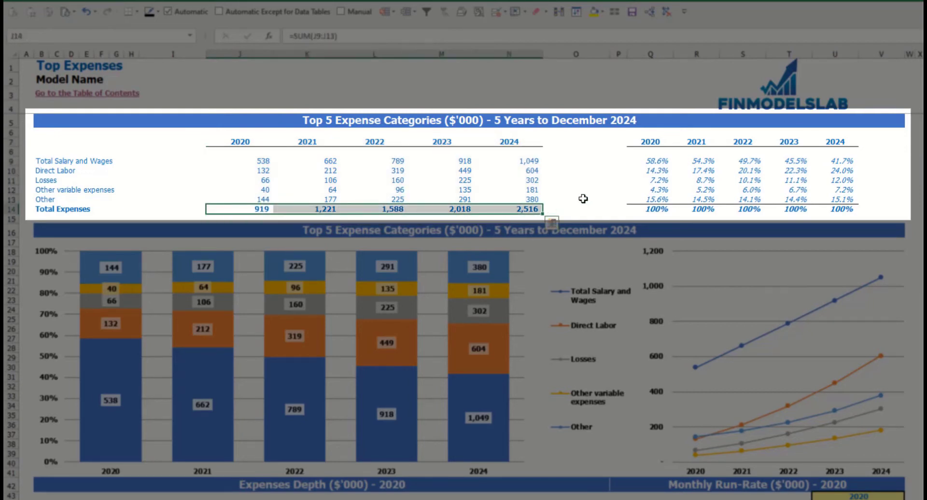
{"action": "left_click_drag", "start_coordinate": [650, 145], "coordinate": [844, 202]}
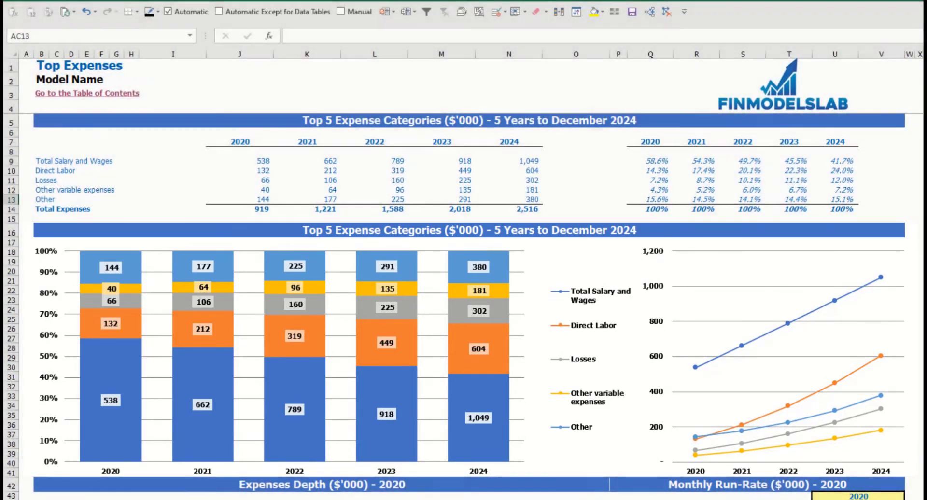
Set the year for the Expenses Depth and Monthly Run-Rate charts on the Top Expenses sheet to 2021
{"action": "scroll", "coordinate": [468, 306], "scroll_direction": "down", "scroll_amount": 7}
{"action": "scroll", "coordinate": [572, 296], "scroll_direction": "down", "scroll_amount": 3}
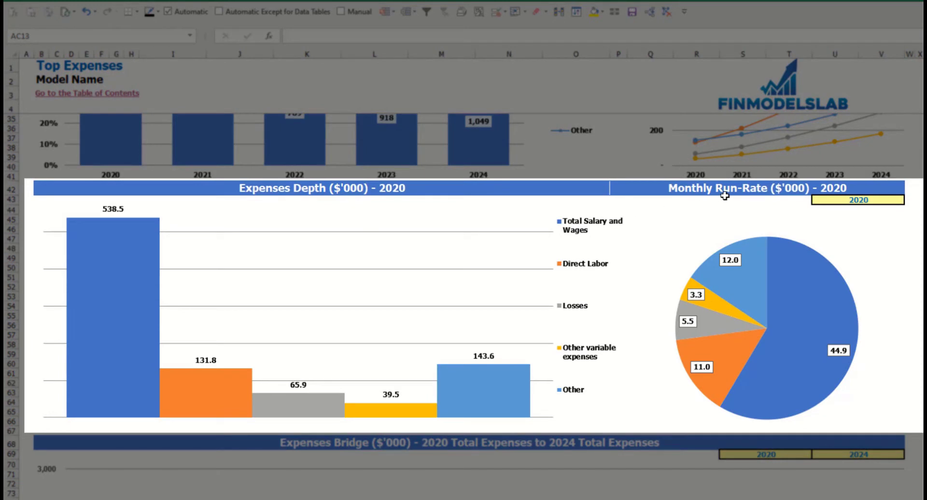
{"action": "left_click", "coordinate": [892, 199]}
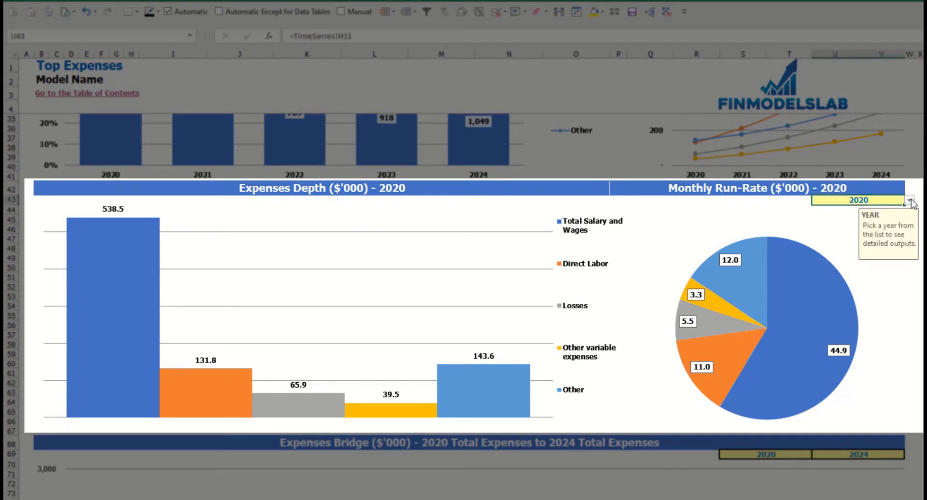
{"action": "left_click", "coordinate": [908, 199]}
{"action": "left_click", "coordinate": [827, 220]}
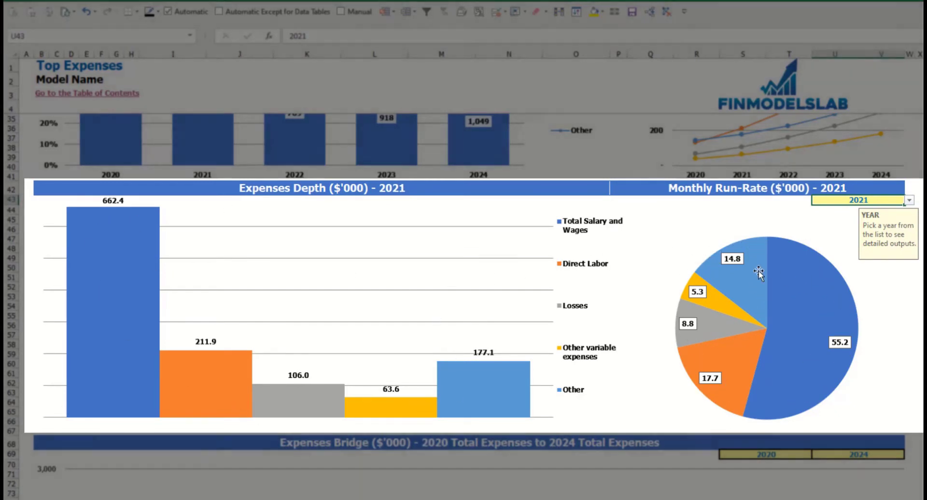
Check the available first-year and last-year choices for the Expenses Bridge chart without picking new ones
{"action": "scroll", "coordinate": [753, 241], "scroll_direction": "down", "scroll_amount": 7}
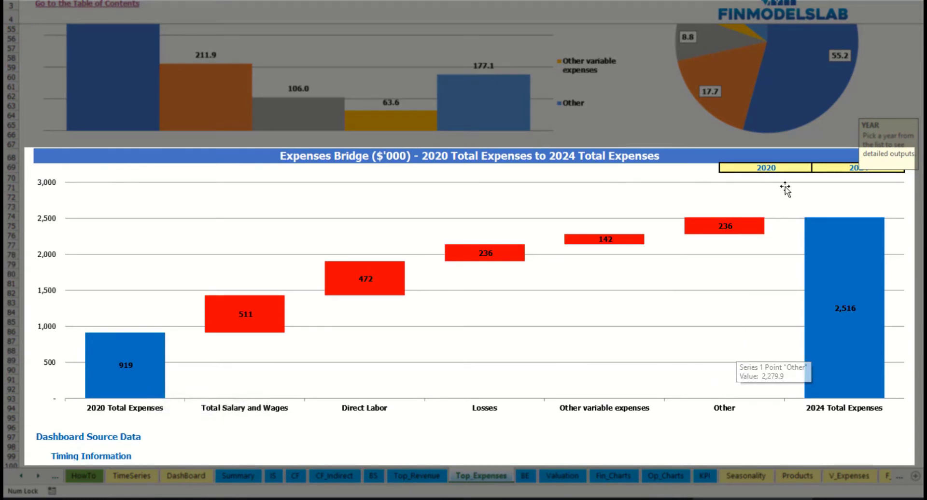
{"action": "left_click", "coordinate": [801, 167]}
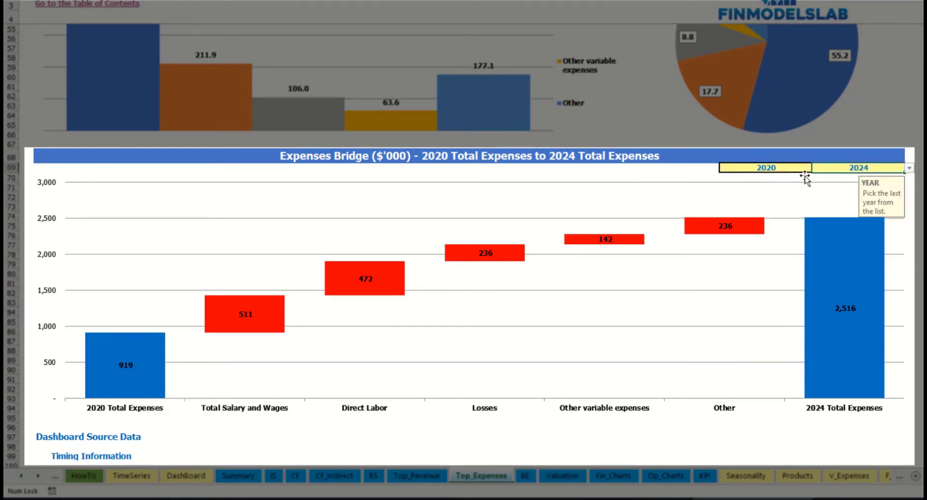
{"action": "left_click", "coordinate": [816, 167]}
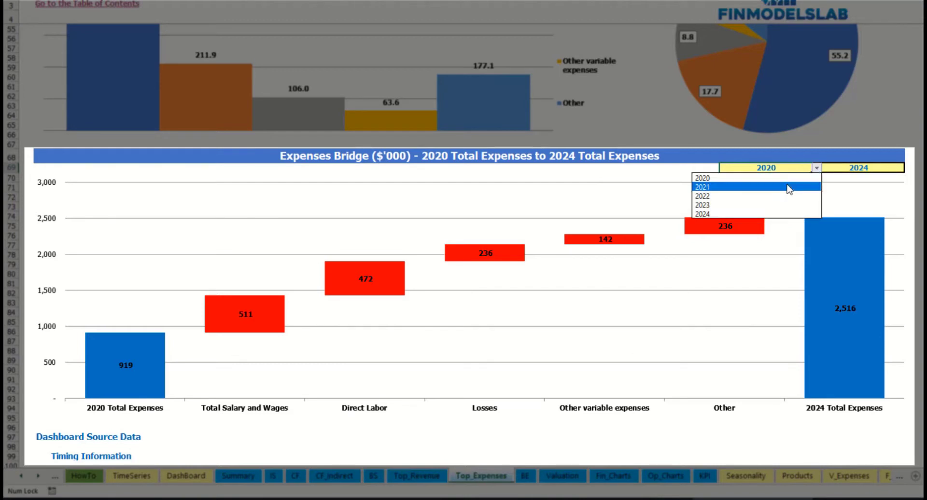
{"action": "key", "text": "Escape"}
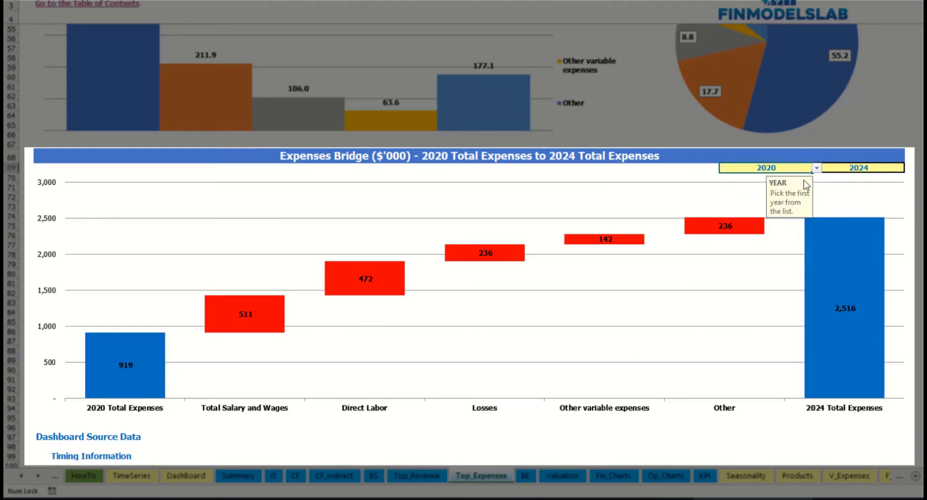
{"action": "left_click", "coordinate": [890, 167]}
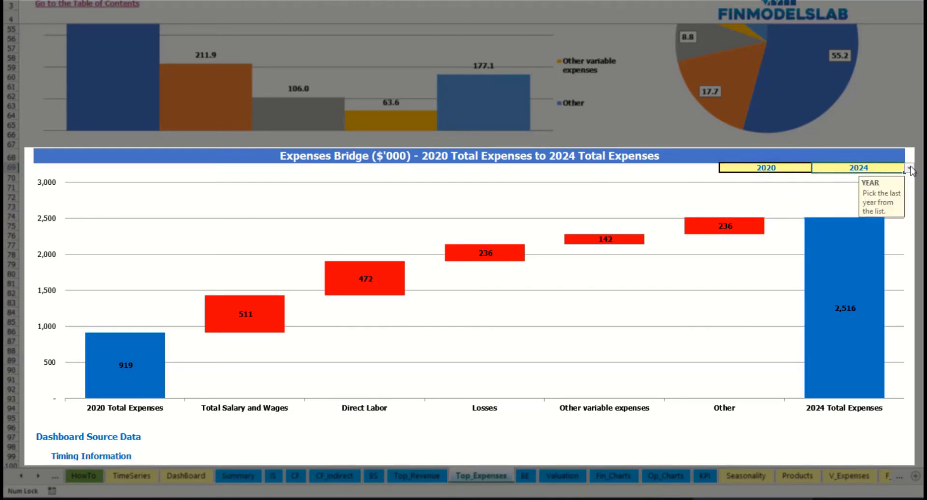
{"action": "left_click", "coordinate": [909, 167]}
{"action": "key", "text": "Escape"}
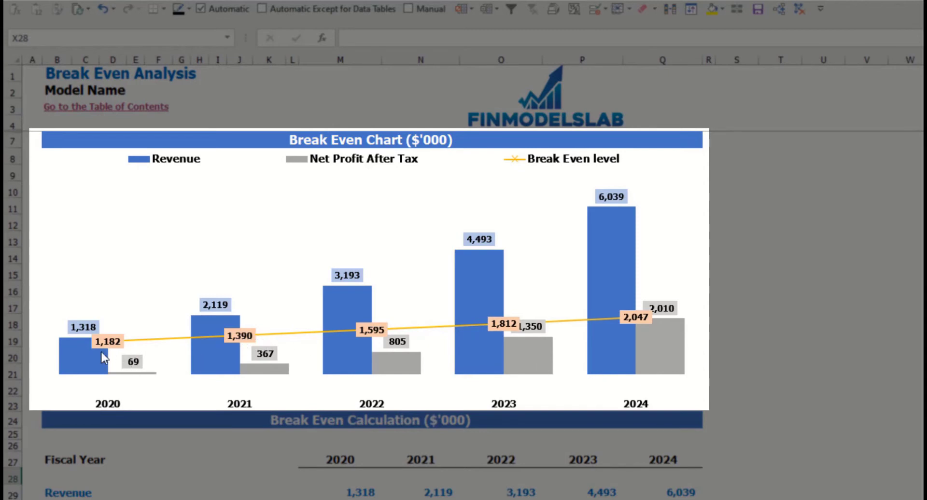
Examine the Break Even chart and the Valuation sheet's WACC calculation, including loan and equity costs and resource shares
{"action": "mouse_move", "coordinate": [99, 361]}
{"action": "mouse_move", "coordinate": [341, 308]}
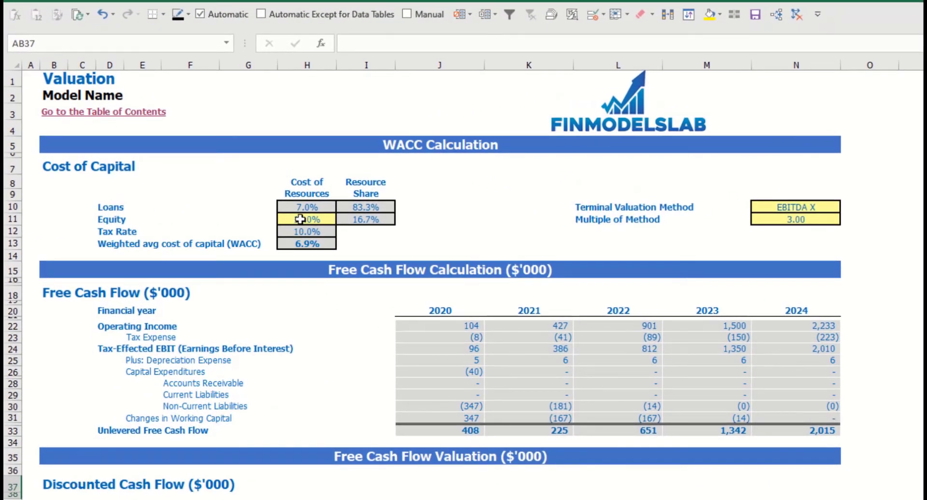
{"action": "left_click", "coordinate": [300, 219]}
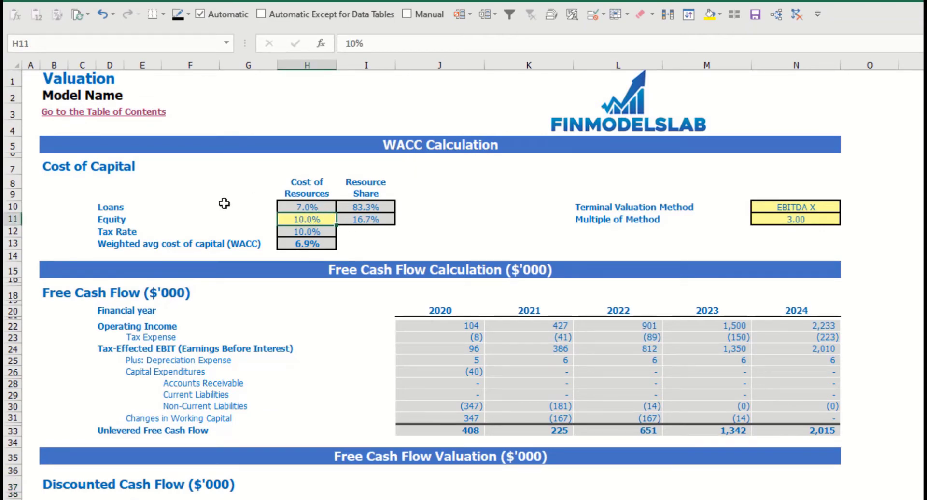
{"action": "left_click", "coordinate": [282, 207]}
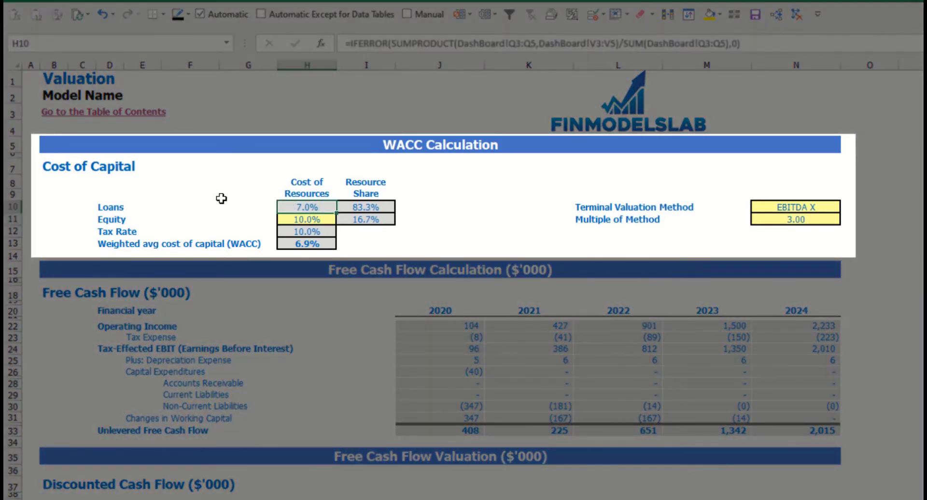
{"action": "left_click_drag", "start_coordinate": [367, 207], "coordinate": [373, 220]}
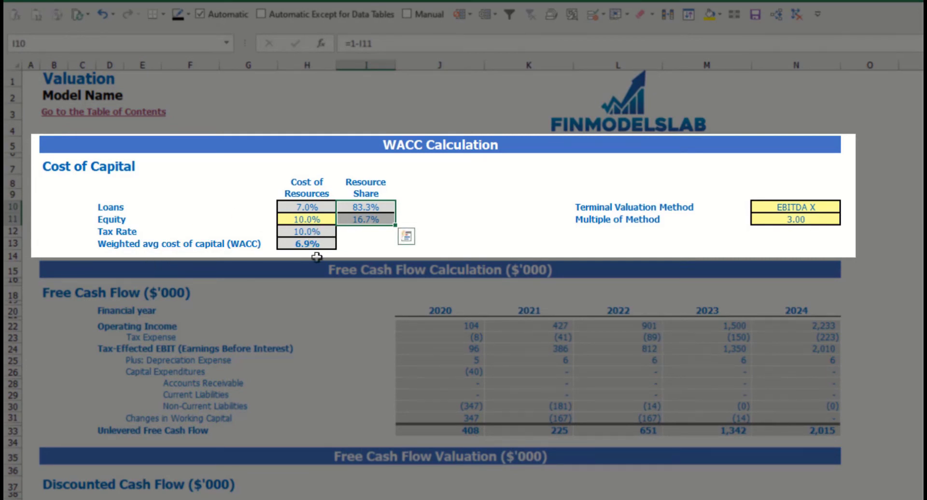
{"action": "left_click", "coordinate": [323, 241]}
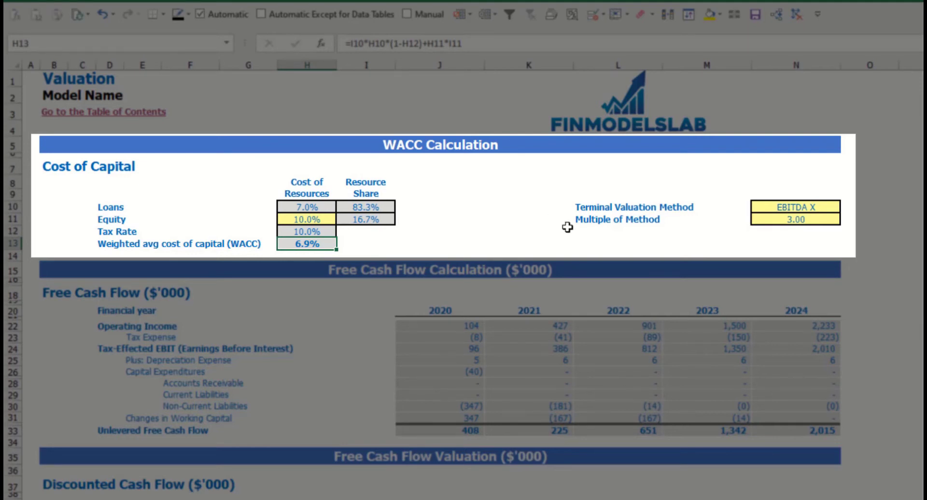
Set the terminal valuation method on the Valuation sheet to Revenue X and check its multiple
{"action": "left_click", "coordinate": [811, 208]}
{"action": "left_click", "coordinate": [847, 207]}
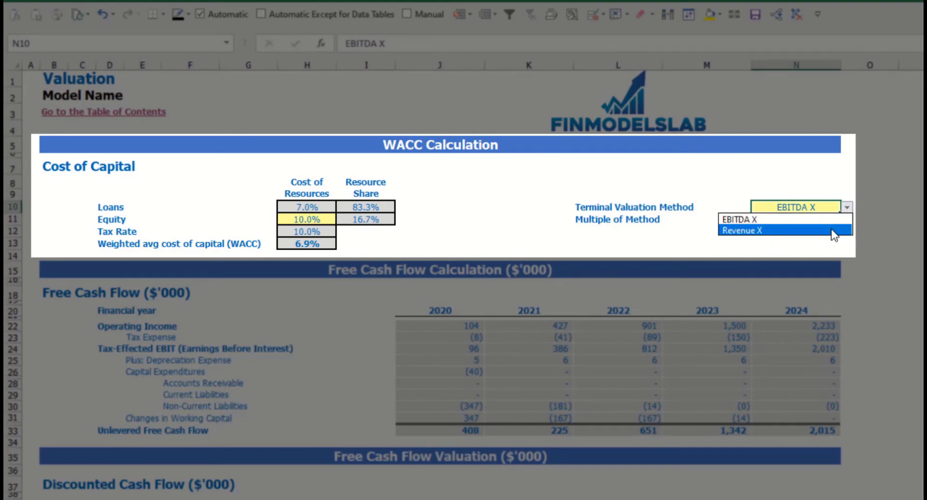
{"action": "left_click", "coordinate": [780, 231]}
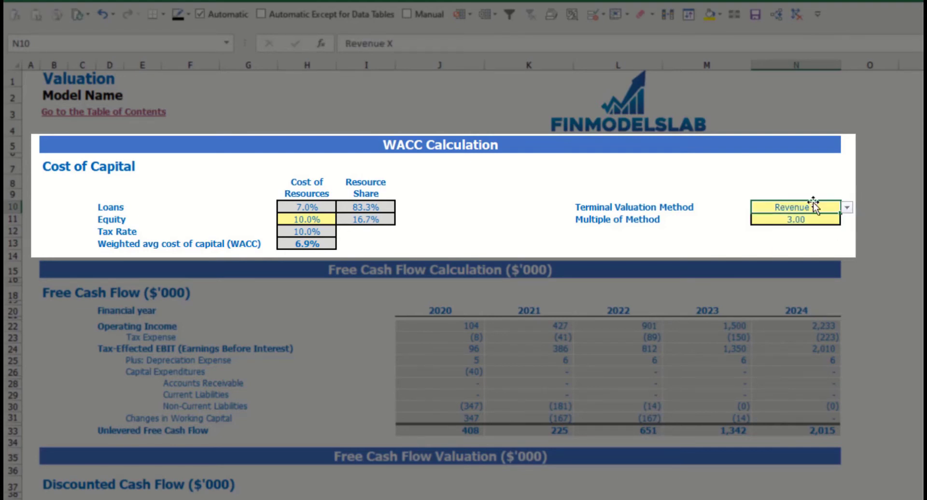
{"action": "left_click", "coordinate": [785, 220]}
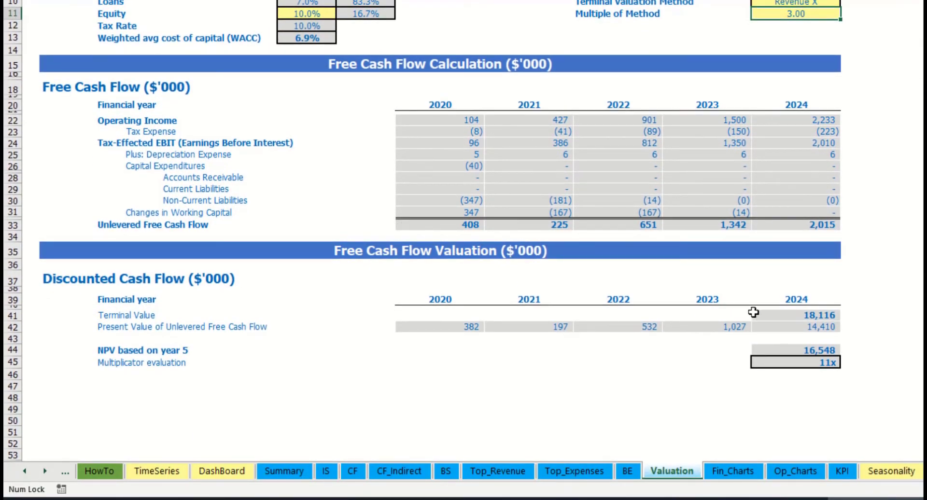
Examine the Valuation sheet's terminal value, yearly unlevered free cash flow and multiplicator evaluation
{"action": "left_click", "coordinate": [782, 316]}
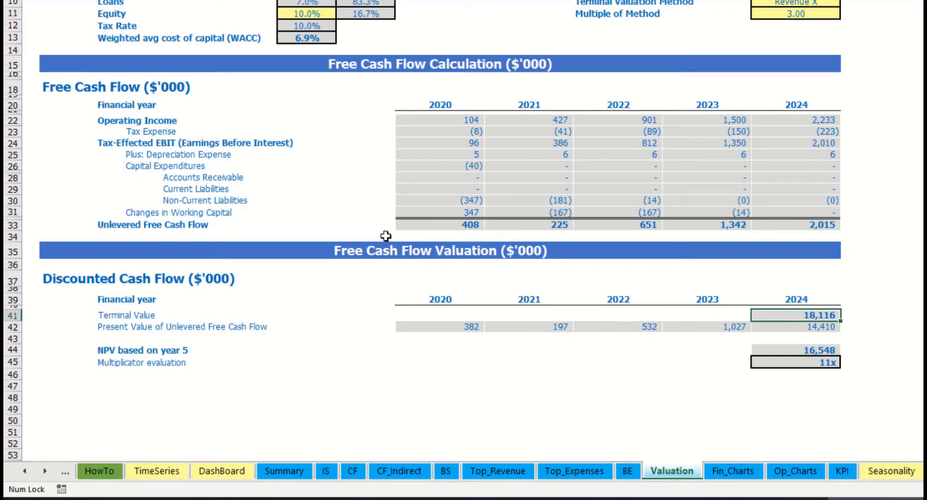
{"action": "left_click_drag", "start_coordinate": [419, 224], "coordinate": [794, 226]}
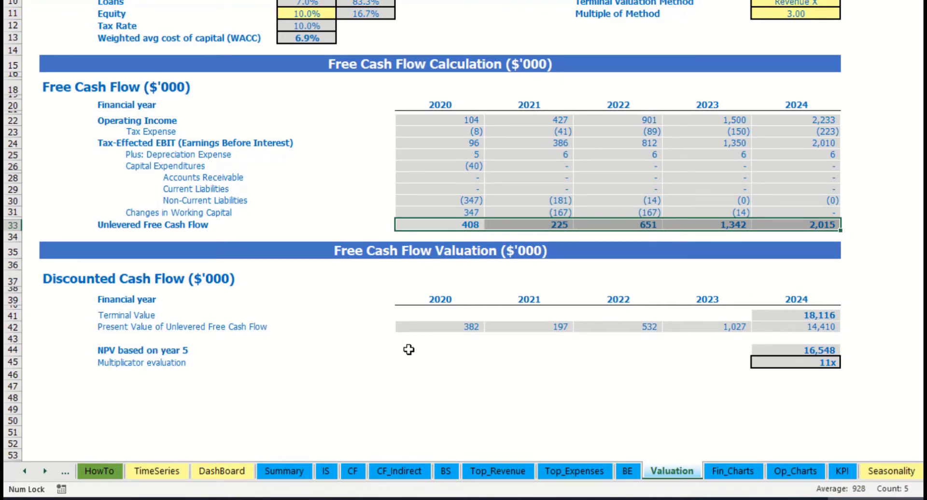
{"action": "left_click", "coordinate": [819, 363]}
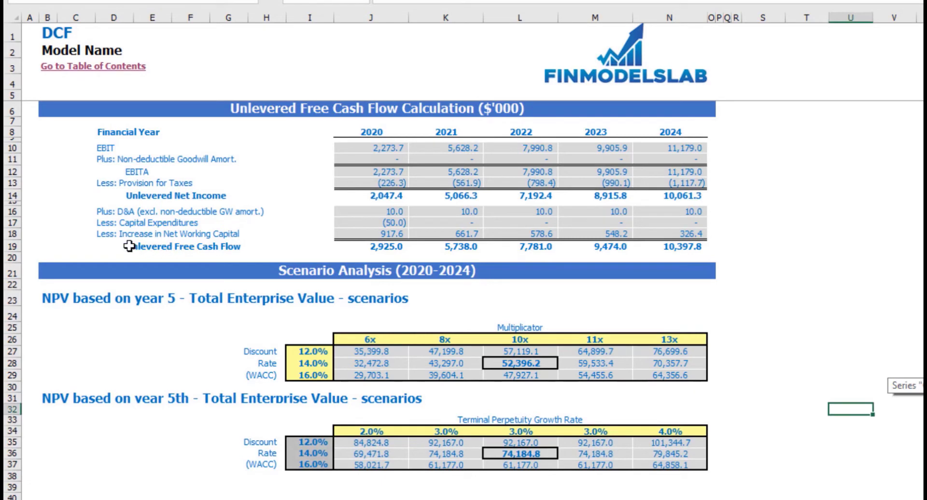
Examine the DCF sheet's unlevered free cash flow row and the WACC discount rates in the multiplicator scenario table
{"action": "left_click_drag", "start_coordinate": [136, 248], "coordinate": [688, 251]}
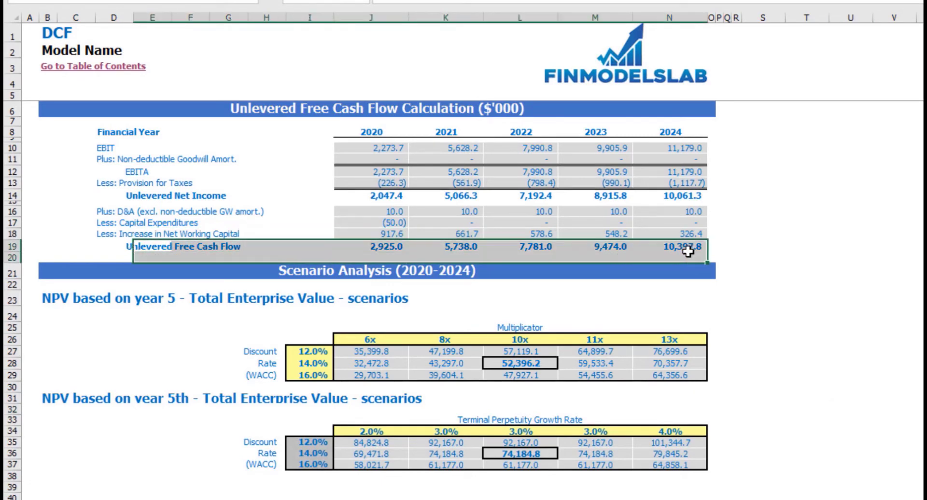
{"action": "left_click", "coordinate": [840, 203]}
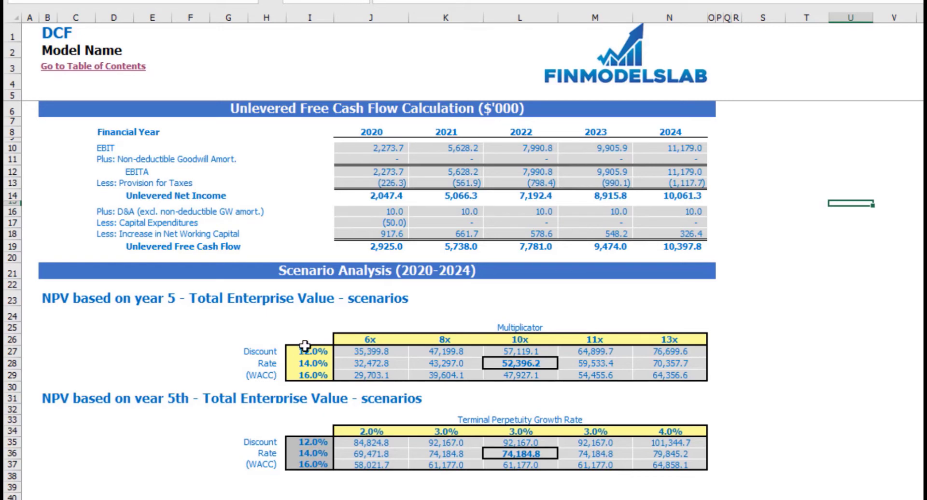
{"action": "left_click_drag", "start_coordinate": [308, 351], "coordinate": [306, 364]}
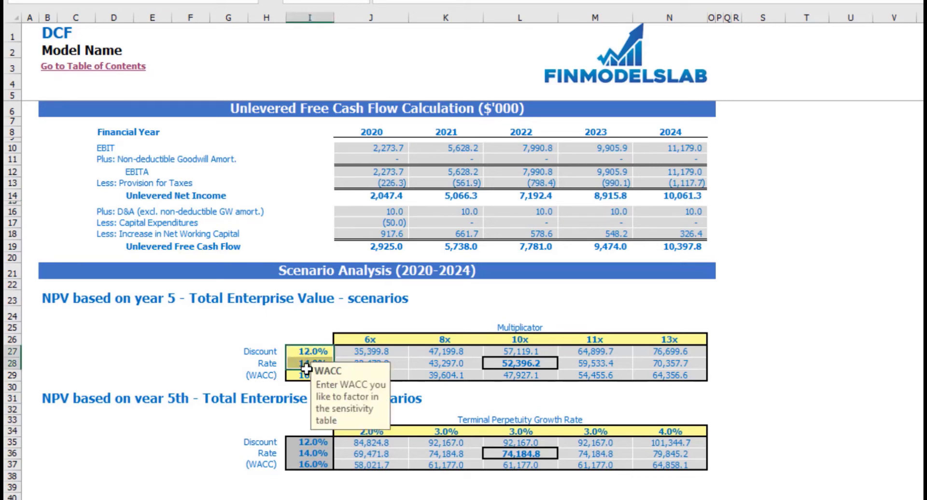
{"action": "left_click", "coordinate": [201, 355]}
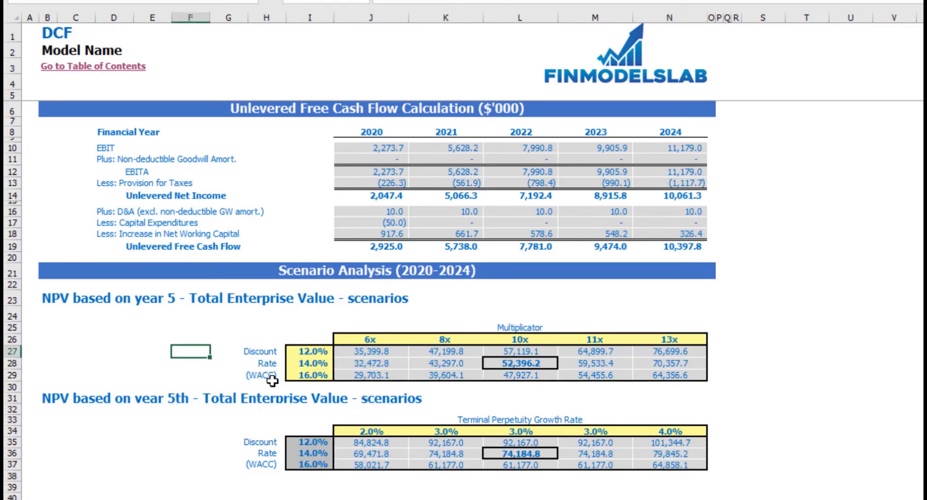
{"action": "left_click", "coordinate": [314, 363]}
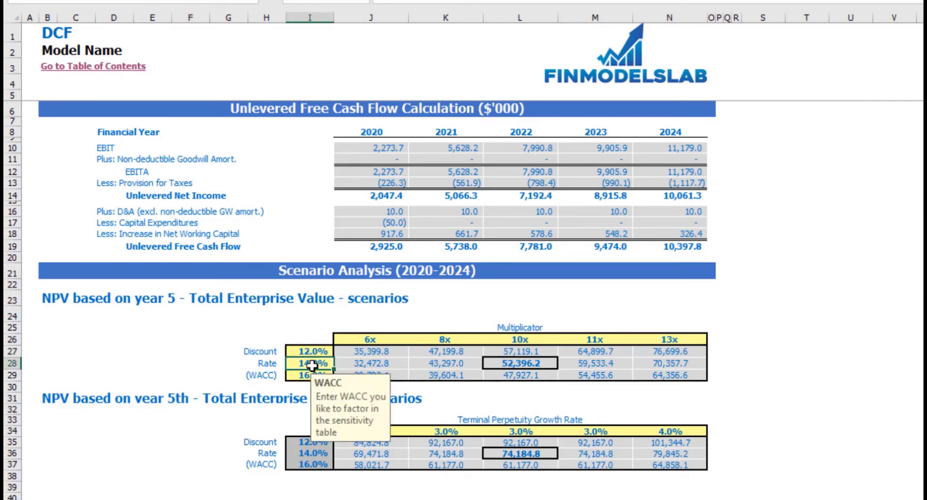
{"action": "left_click", "coordinate": [858, 312]}
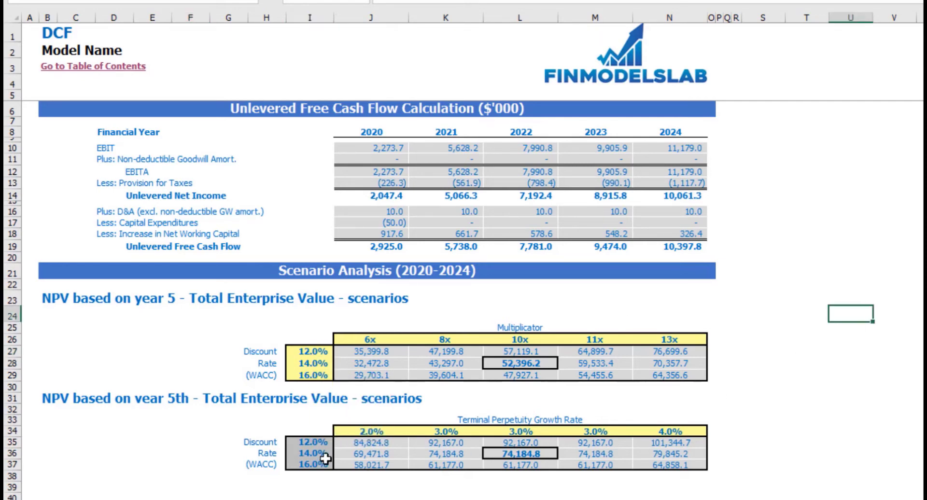
Set the middle multiplicator in the first NPV scenario table to 8 and check the table's scenario values
{"action": "left_click_drag", "start_coordinate": [362, 340], "coordinate": [677, 342]}
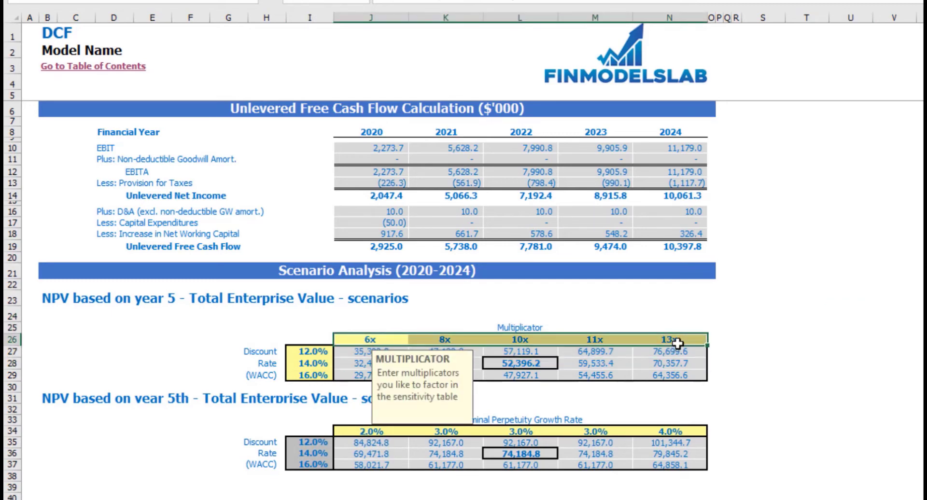
{"action": "left_click", "coordinate": [735, 340]}
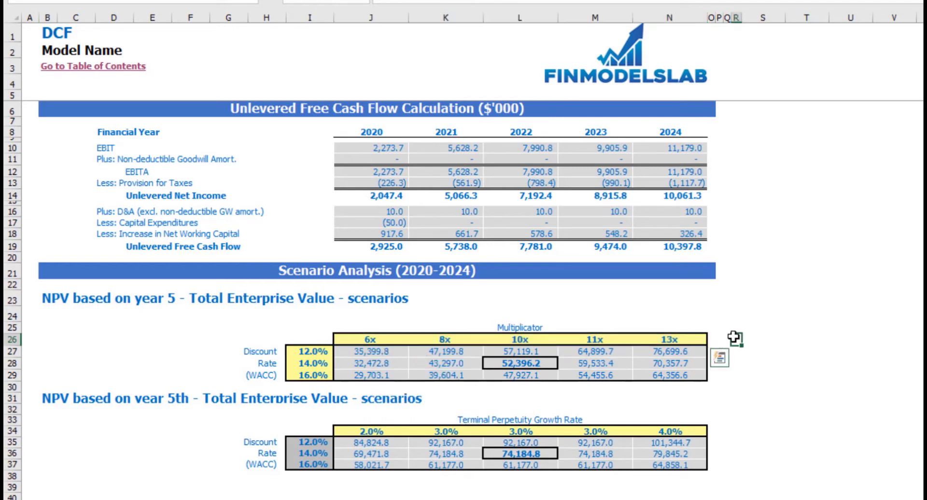
{"action": "left_click", "coordinate": [534, 344]}
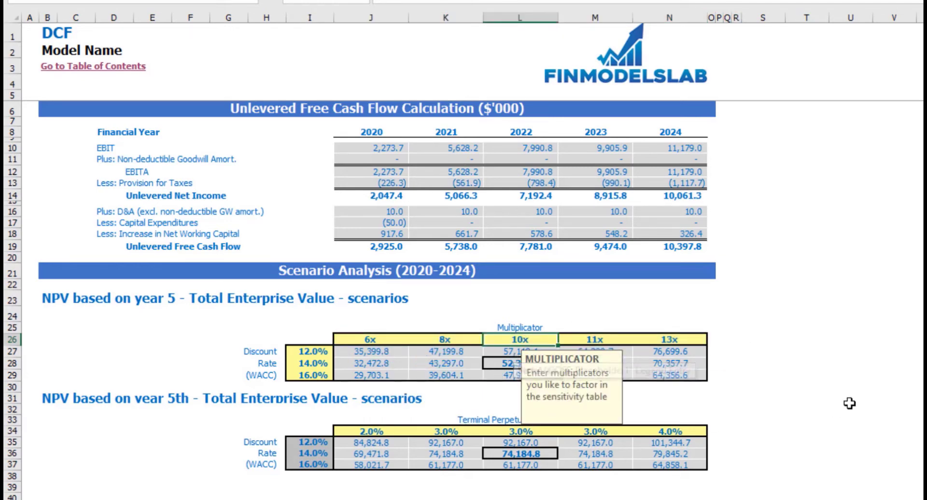
{"action": "type", "text": "8"}
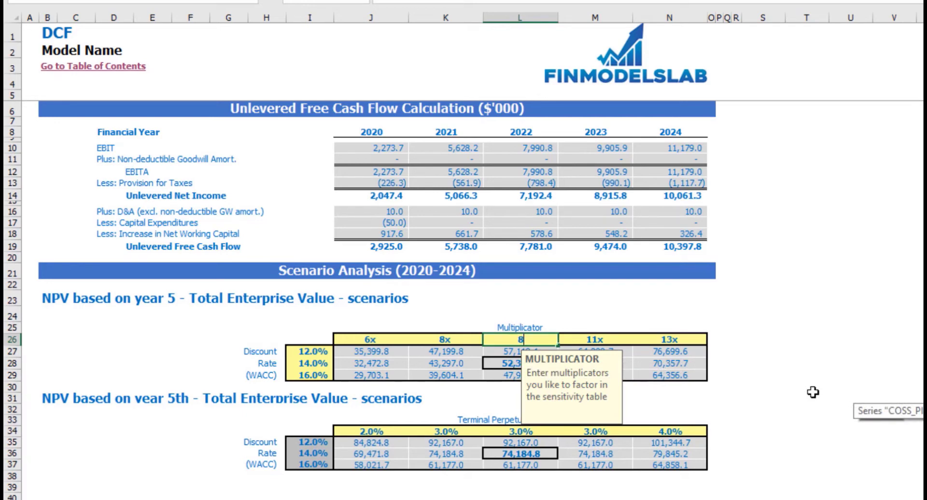
{"action": "key", "text": "Return"}
{"action": "left_click", "coordinate": [791, 311]}
{"action": "left_click_drag", "start_coordinate": [378, 348], "coordinate": [677, 376]}
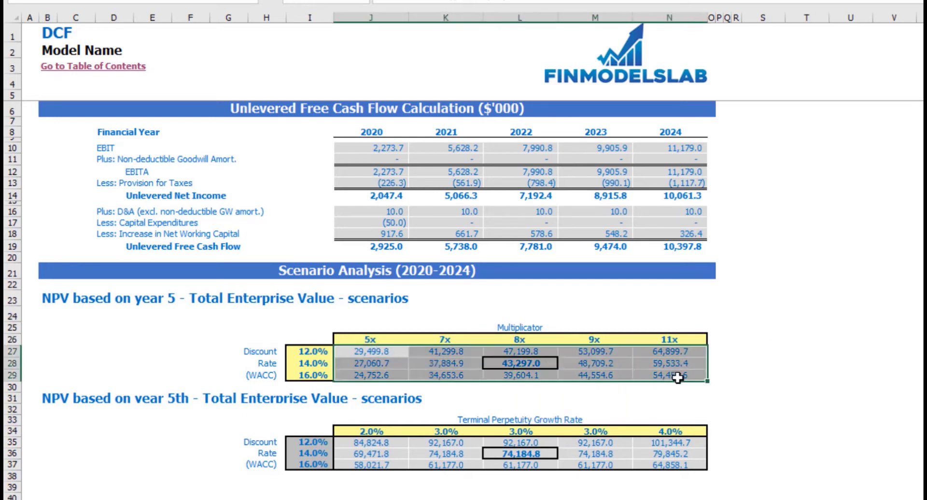
{"action": "left_click", "coordinate": [881, 317]}
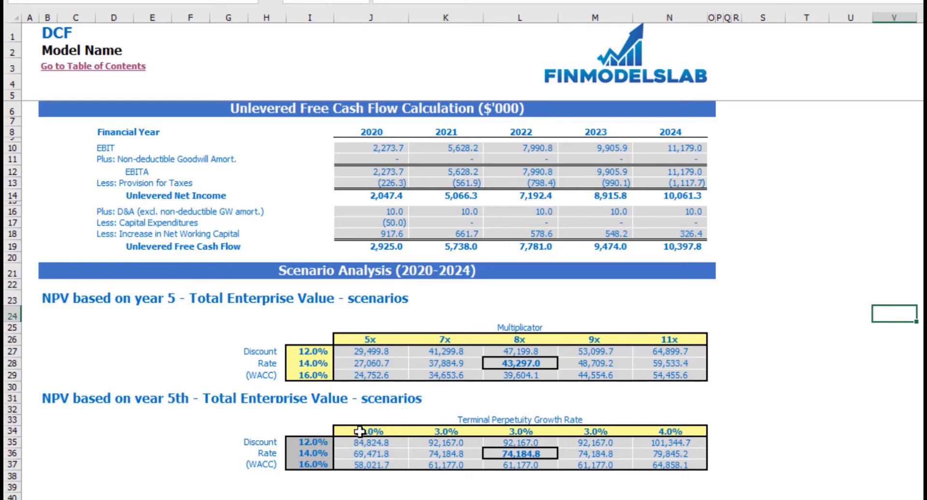
Set the middle terminal perpetuity growth rate in the second NPV scenario table to 5%
{"action": "left_click", "coordinate": [526, 431]}
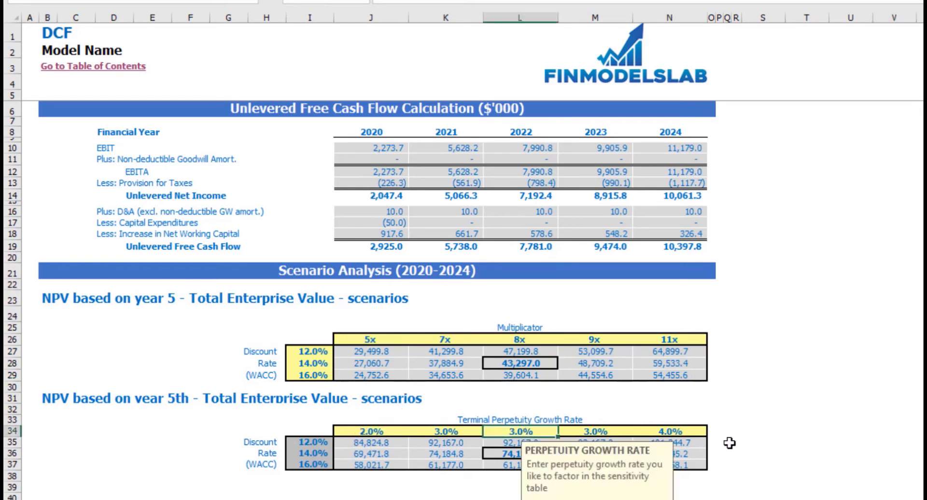
{"action": "left_click", "coordinate": [815, 419]}
{"action": "left_click", "coordinate": [540, 434]}
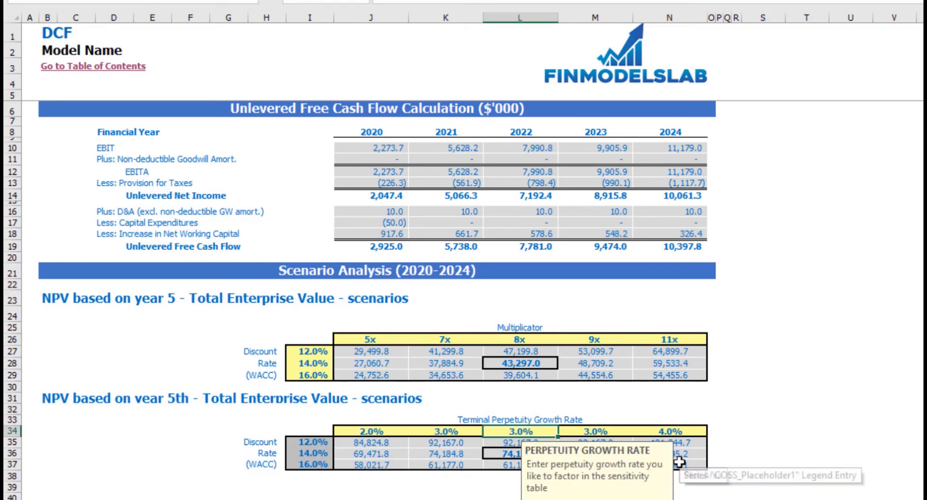
{"action": "type", "text": "5%"}
{"action": "key", "text": "Return"}
{"action": "left_click", "coordinate": [842, 385]}
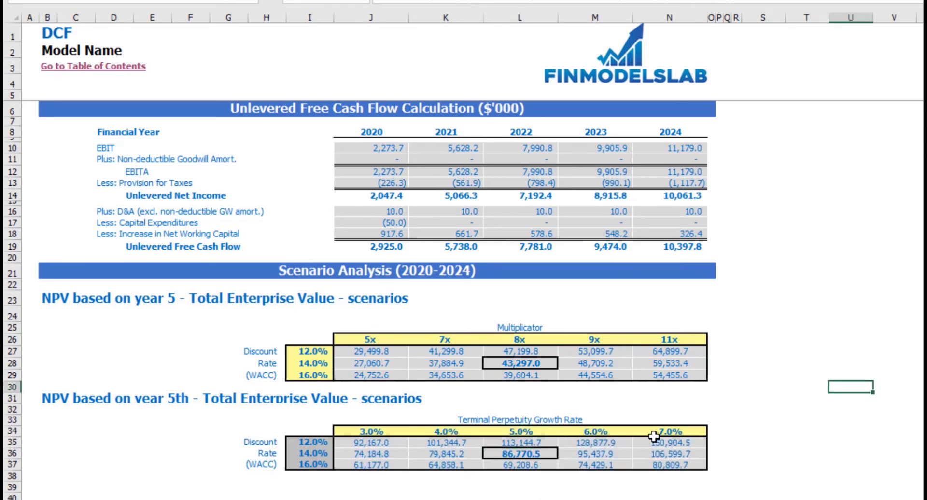
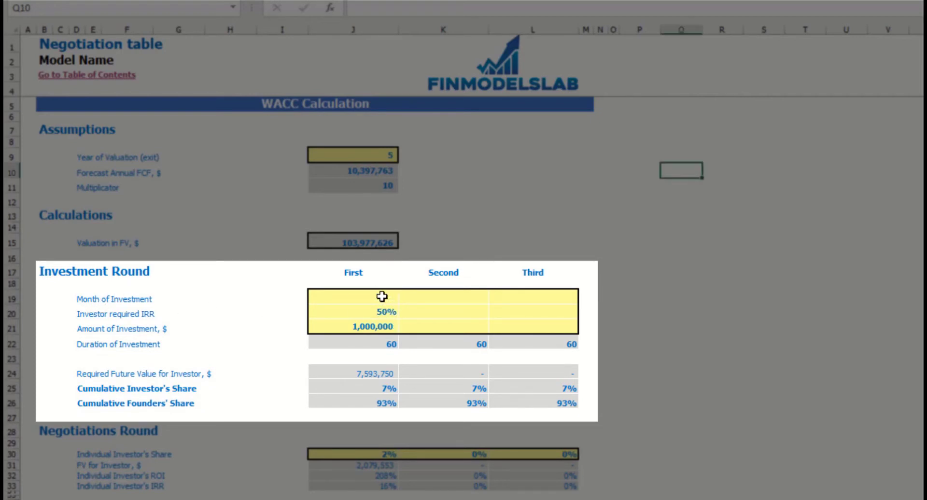
Set the first investment round's month of investment to 2 and the investor required IRR to 45% in the Negotiation table
{"action": "left_click", "coordinate": [383, 296]}
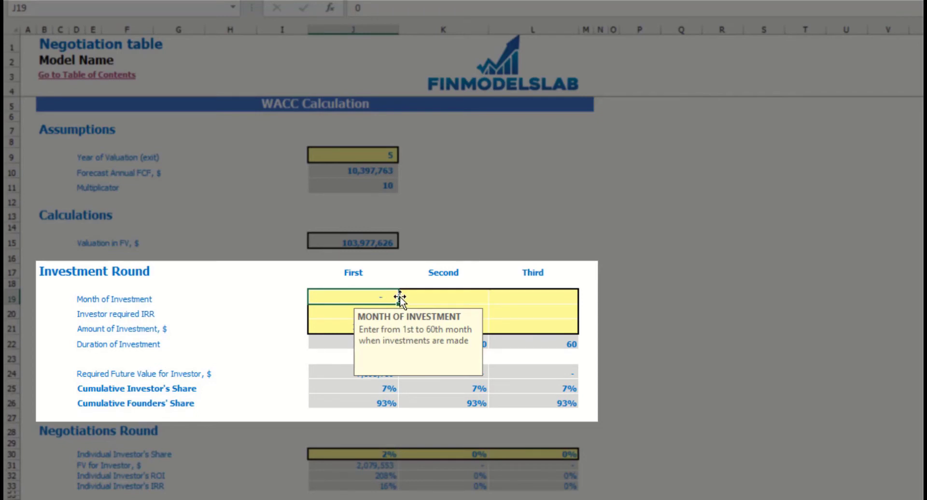
{"action": "type", "text": "2"}
{"action": "key", "text": "Return"}
{"action": "left_click", "coordinate": [800, 297]}
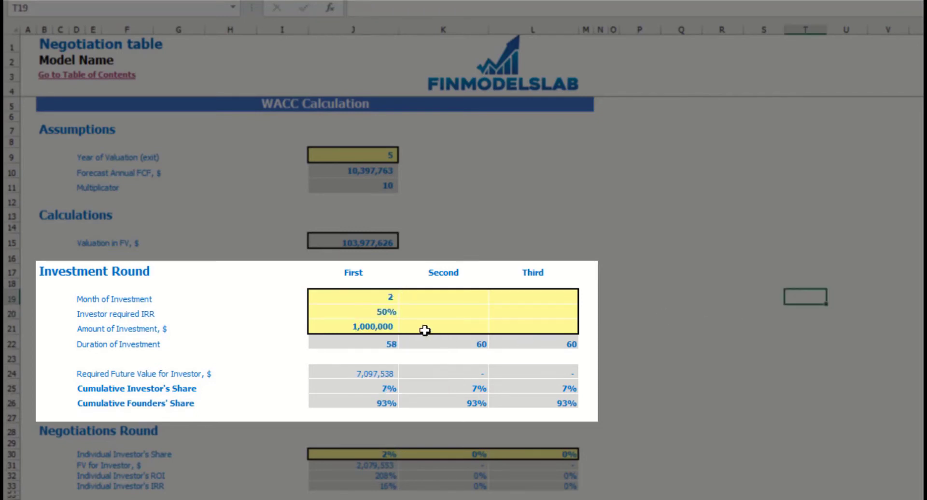
{"action": "left_click", "coordinate": [350, 314]}
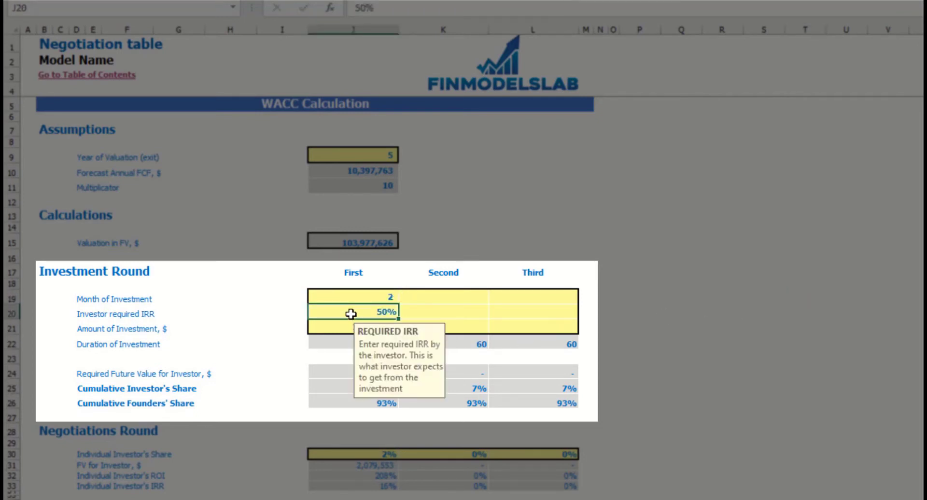
{"action": "type", "text": "45"}
{"action": "key", "text": "Return"}
{"action": "left_click", "coordinate": [719, 312]}
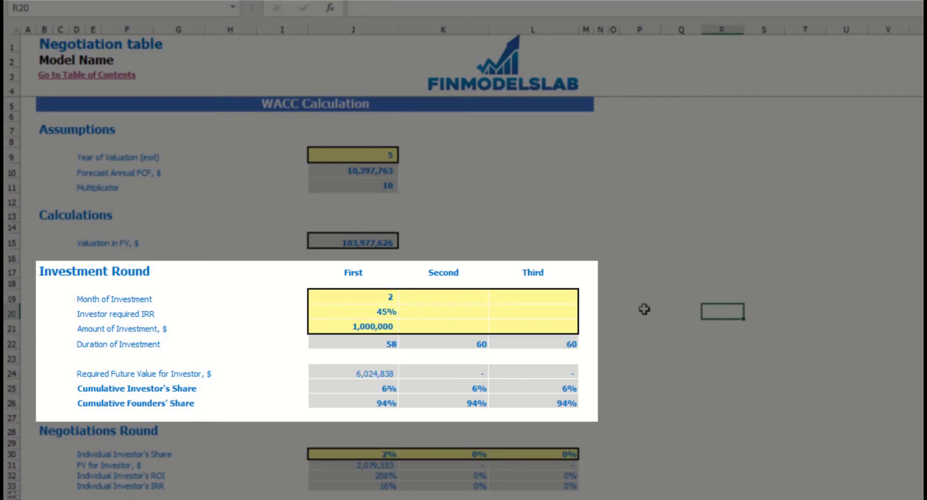
Set the first investment round's amount of investment to 900,000
{"action": "left_click", "coordinate": [387, 327]}
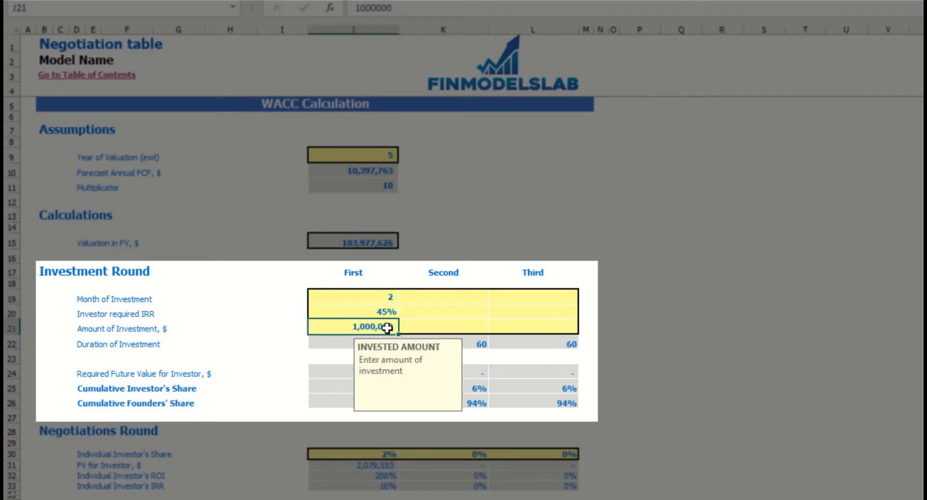
{"action": "type", "text": "9"}
{"action": "key", "text": "Return"}
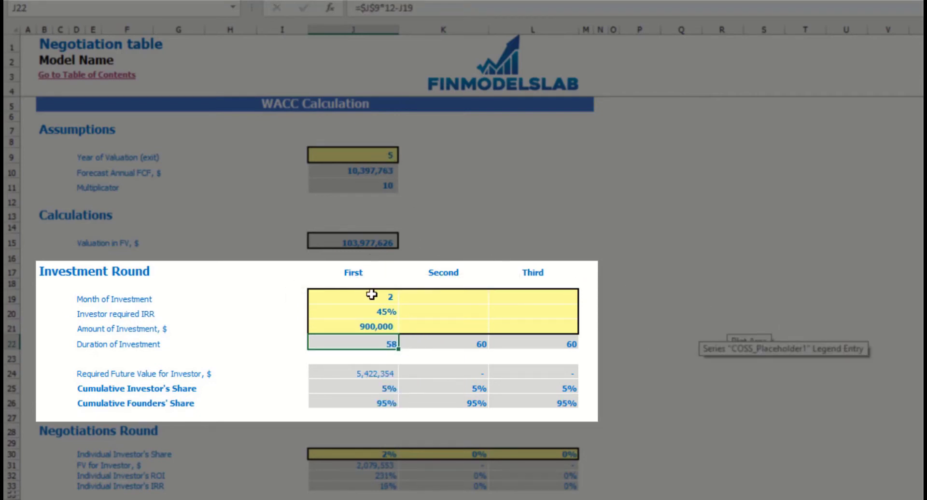
Examine the first round's required future value and the cumulative shares of investors and founders
{"action": "left_click", "coordinate": [385, 370]}
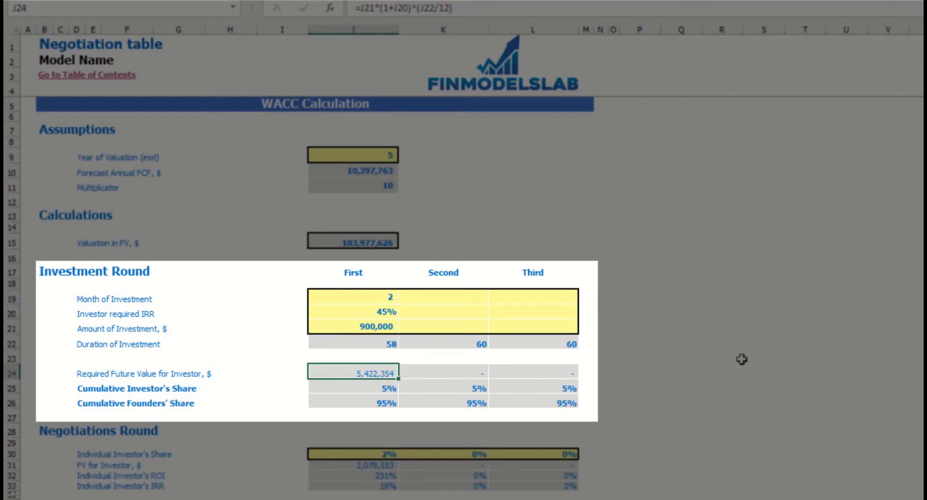
{"action": "key", "text": "Down"}
{"action": "key", "text": "Down"}
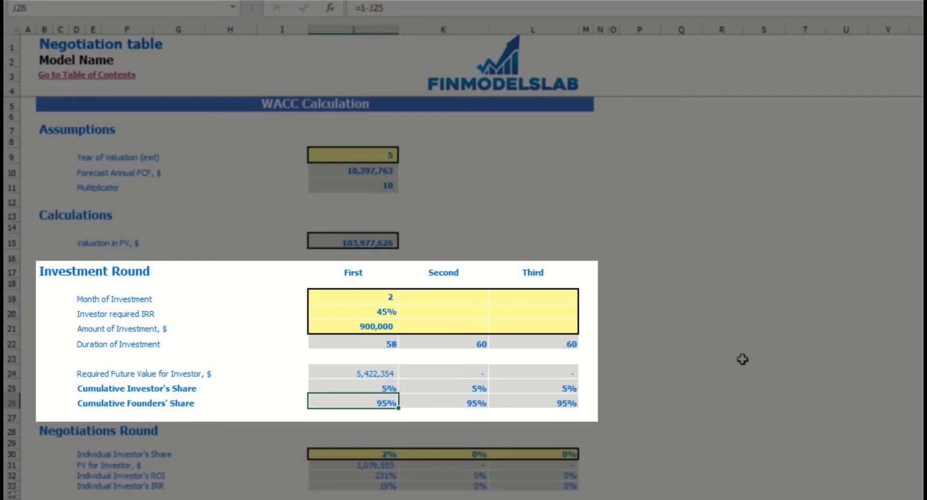
{"action": "key", "text": "Up"}
{"action": "key", "text": "Down"}
{"action": "key", "text": "Up"}
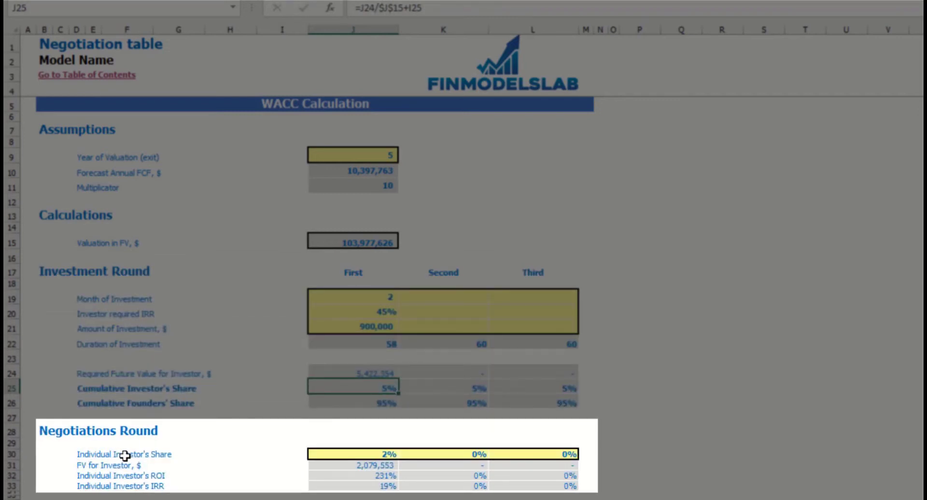
Set the first individual investor's share in the Negotiations Round to 1.5%
{"action": "left_click", "coordinate": [364, 454]}
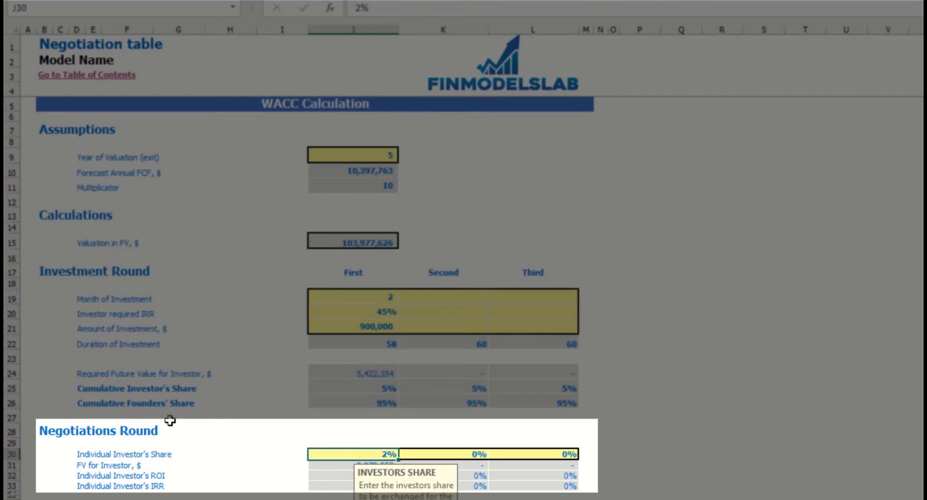
{"action": "type", "text": "1.5"}
{"action": "key", "text": "Return"}
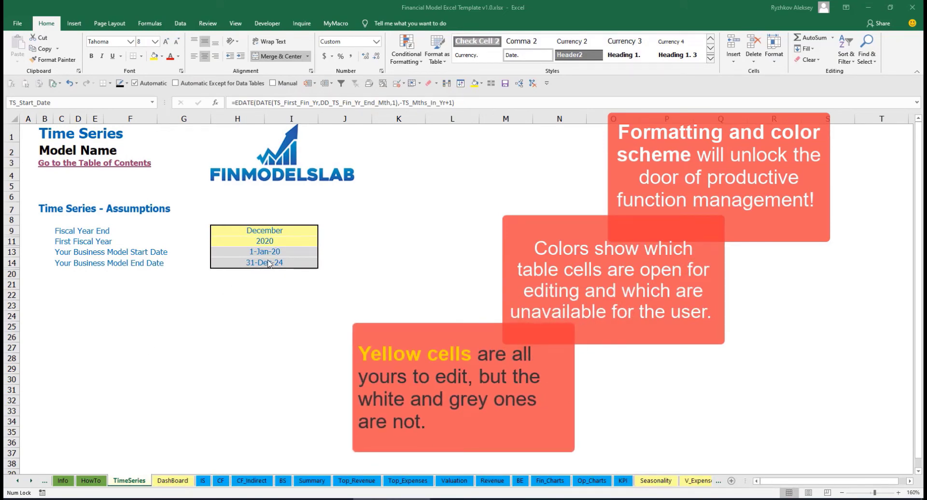
Look through the workbook's sheets in both directions to review the colour coding of their tabs
{"action": "left_click", "coordinate": [31, 481]}
{"action": "left_click", "coordinate": [31, 481]}
{"action": "left_click", "coordinate": [31, 481]}
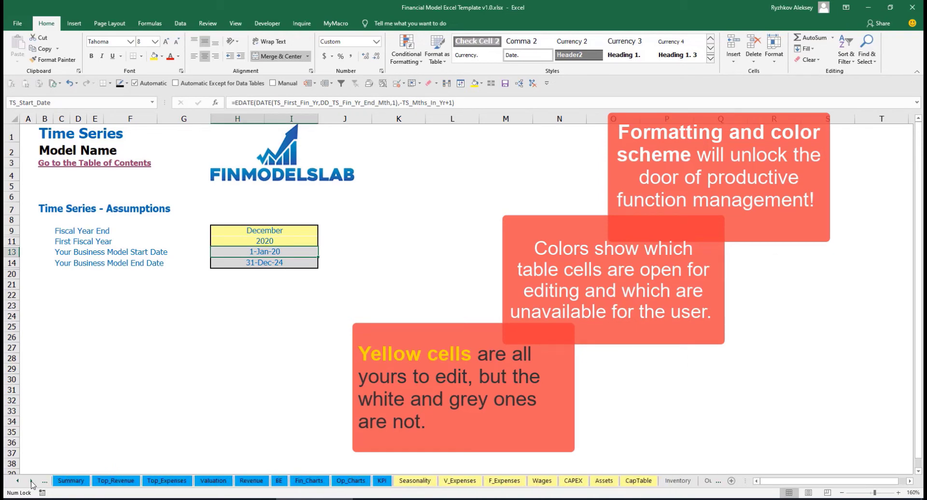
{"action": "left_click", "coordinate": [32, 481]}
{"action": "left_click", "coordinate": [32, 481]}
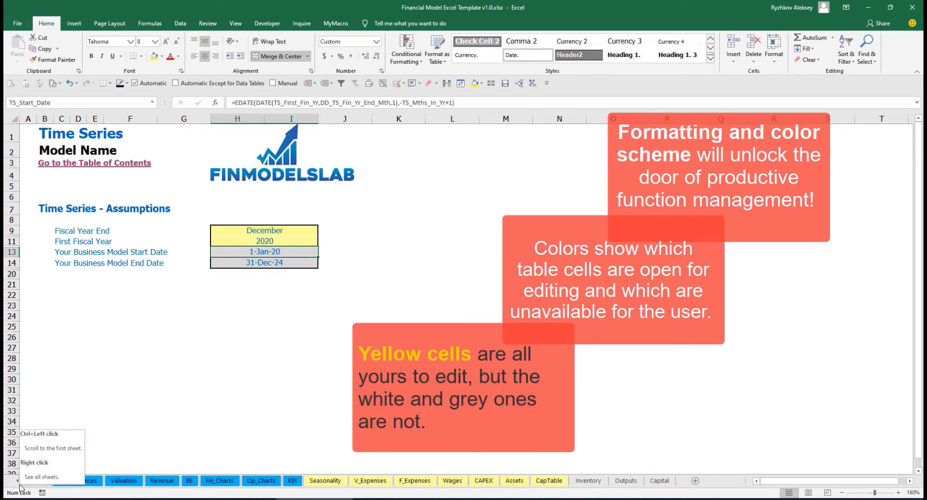
{"action": "left_click", "coordinate": [19, 485]}
{"action": "left_click", "coordinate": [20, 484]}
{"action": "left_click", "coordinate": [20, 485]}
{"action": "left_click", "coordinate": [19, 485]}
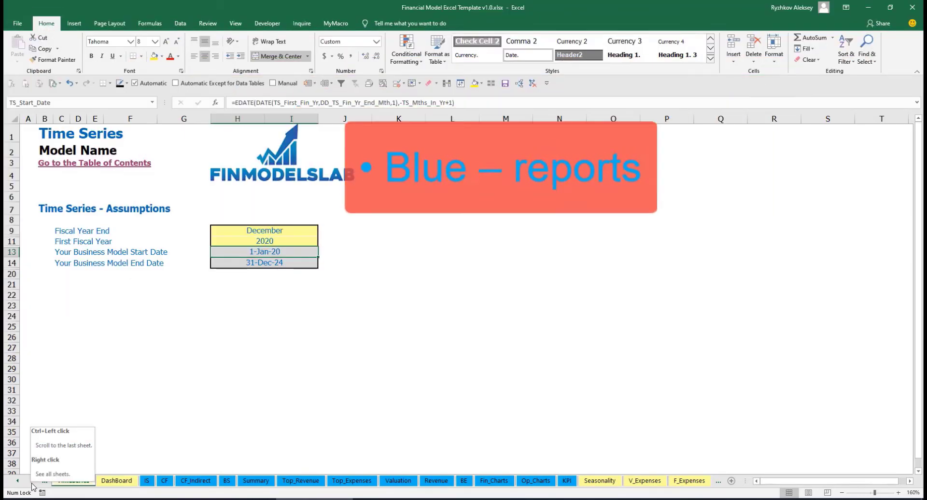
{"action": "left_click", "coordinate": [31, 483]}
{"action": "left_click", "coordinate": [31, 483]}
{"action": "left_click", "coordinate": [32, 482]}
{"action": "left_click", "coordinate": [31, 482]}
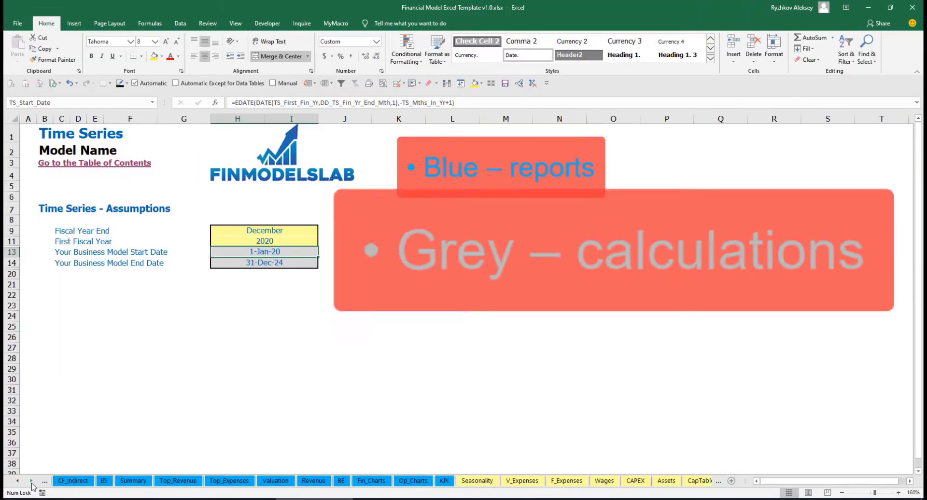
{"action": "left_click", "coordinate": [32, 482]}
{"action": "left_click", "coordinate": [32, 483]}
{"action": "left_click", "coordinate": [32, 482]}
{"action": "left_click", "coordinate": [32, 483]}
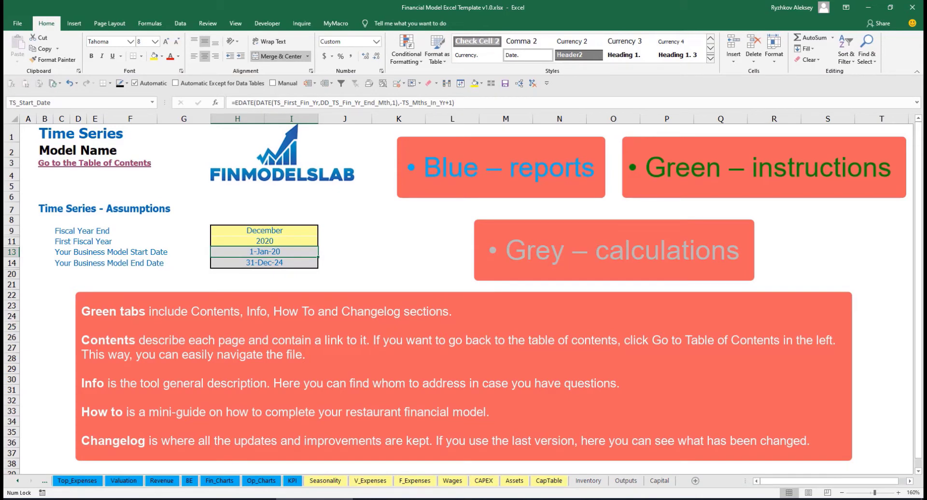
Go back through the workbook's sheets to Contents and review the section and sheet titles with their descriptions
{"action": "left_click", "coordinate": [17, 481]}
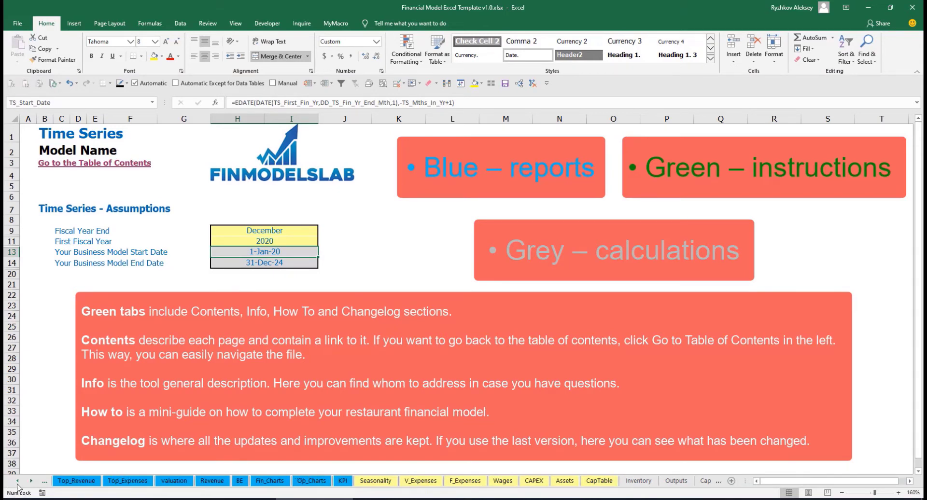
{"action": "left_click", "coordinate": [18, 481]}
{"action": "left_click", "coordinate": [17, 482]}
{"action": "left_click", "coordinate": [18, 481]}
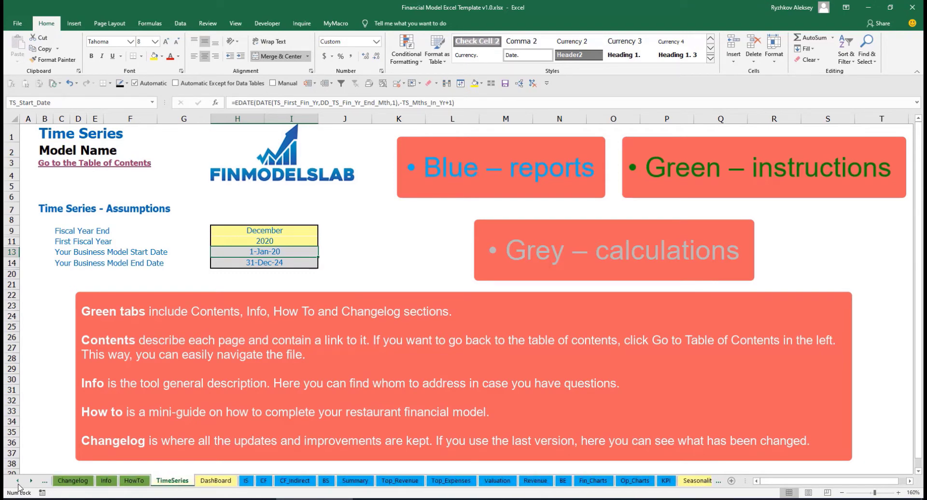
{"action": "left_click", "coordinate": [17, 481]}
{"action": "left_click", "coordinate": [18, 481]}
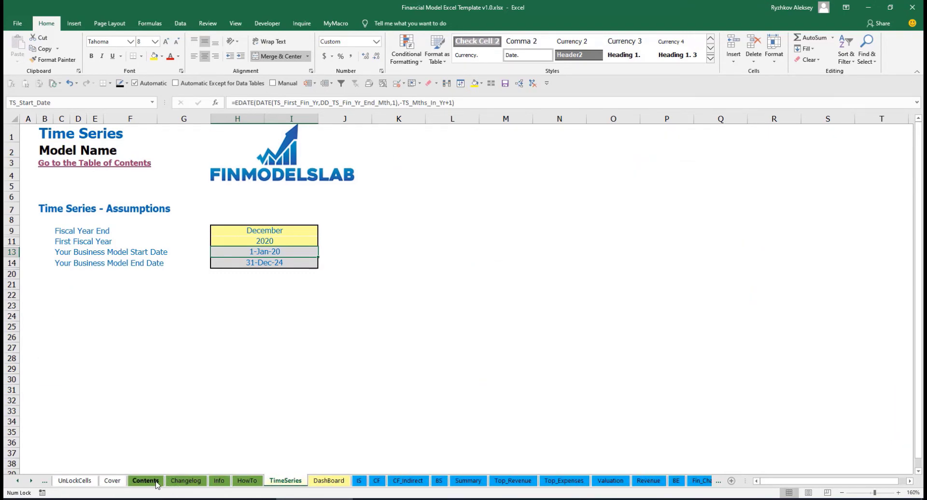
{"action": "left_click", "coordinate": [145, 481]}
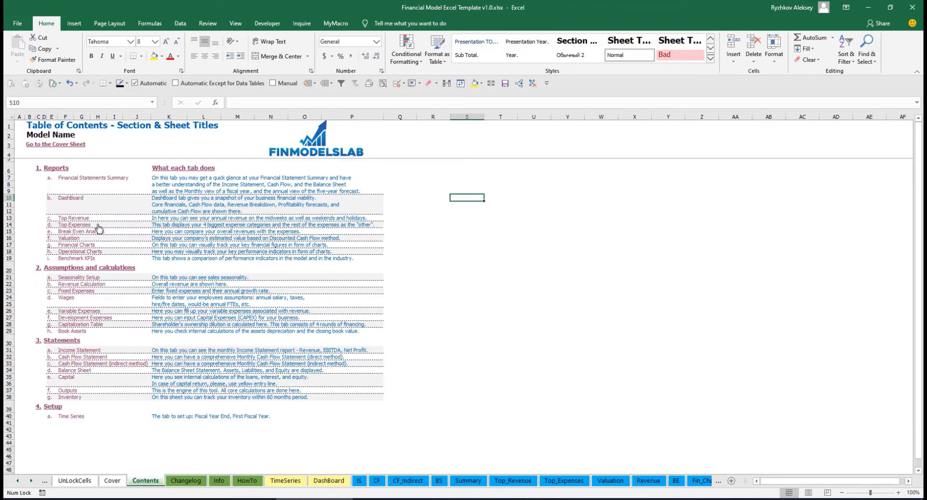
{"action": "left_click", "coordinate": [83, 182]}
{"action": "left_click", "coordinate": [33, 146]}
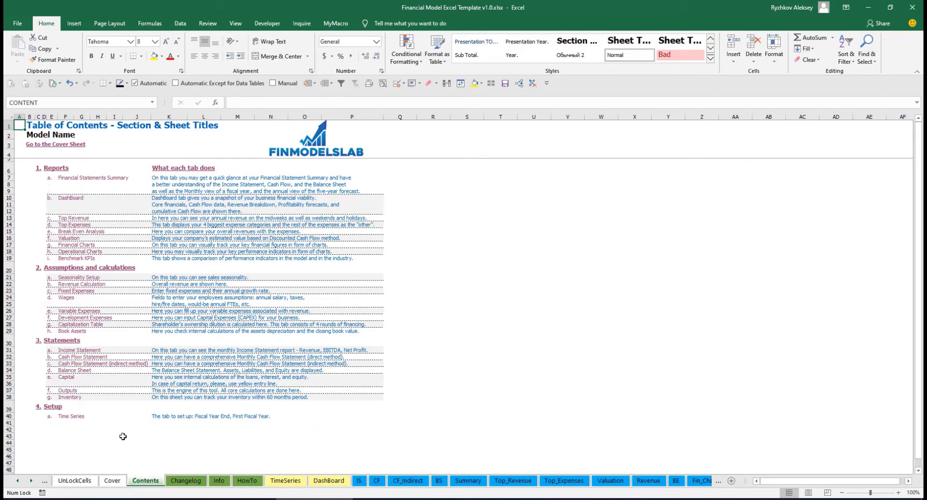
Read through the HowTo sheet's guide, from the business model principles down to the expense, wages and development sections
{"action": "left_click", "coordinate": [247, 481]}
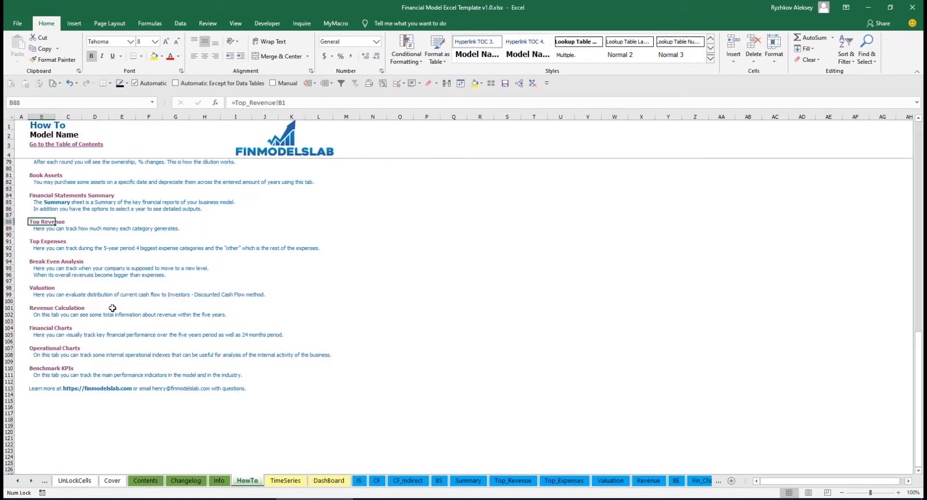
{"action": "scroll", "coordinate": [112, 308], "scroll_direction": "up", "scroll_amount": 20}
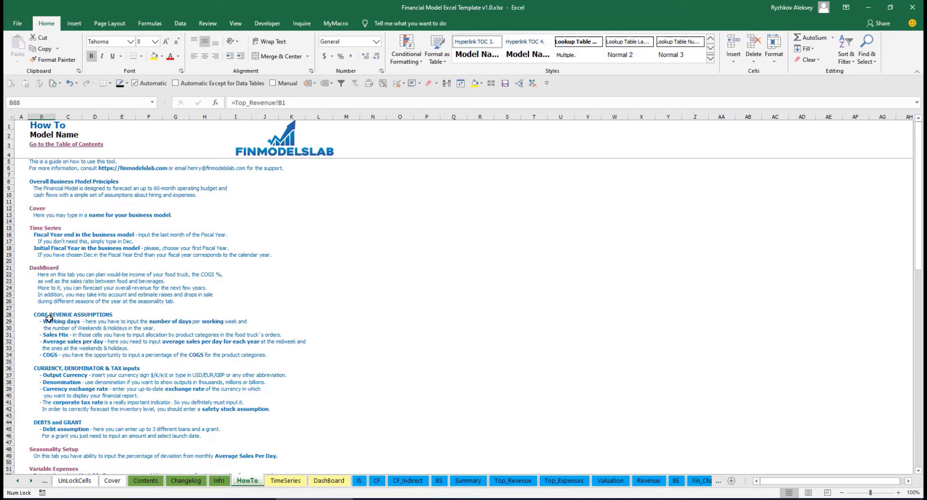
{"action": "scroll", "coordinate": [51, 320], "scroll_direction": "down", "scroll_amount": 3}
{"action": "scroll", "coordinate": [58, 333], "scroll_direction": "down", "scroll_amount": 3}
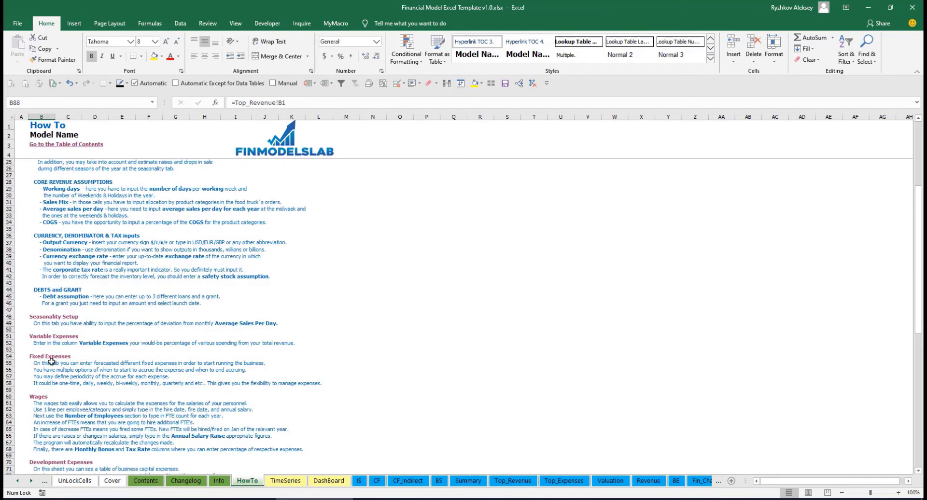
{"action": "scroll", "coordinate": [51, 362], "scroll_direction": "down", "scroll_amount": 6}
{"action": "scroll", "coordinate": [48, 378], "scroll_direction": "up", "scroll_amount": 13}
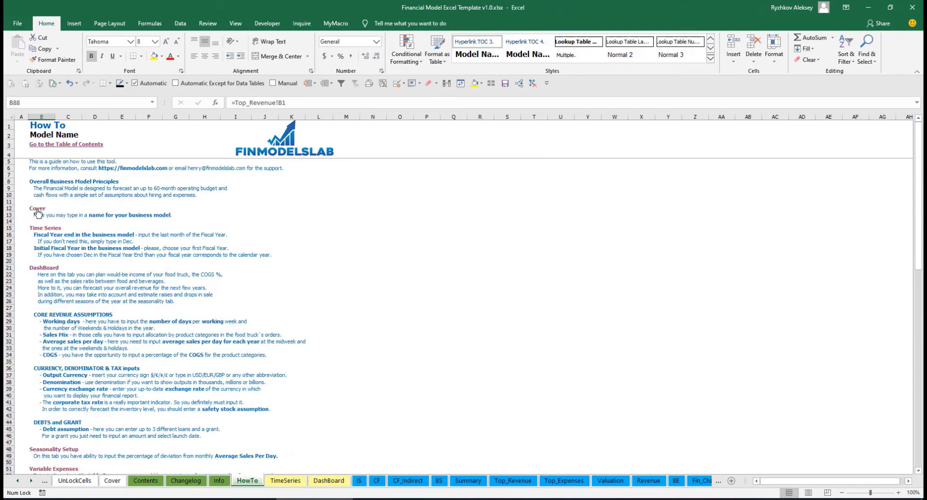
{"action": "scroll", "coordinate": [42, 300], "scroll_direction": "down", "scroll_amount": 10}
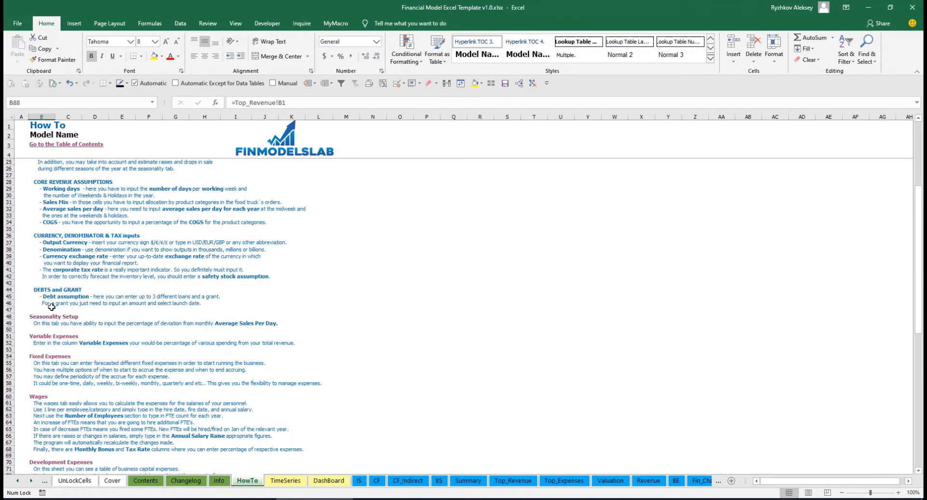
{"action": "scroll", "coordinate": [47, 274], "scroll_direction": "down", "scroll_amount": 3}
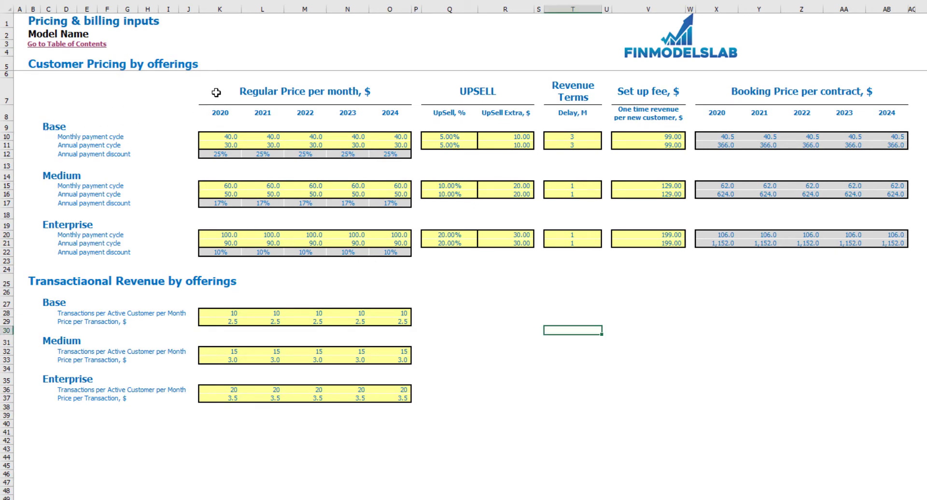
On the Pricing & billing inputs sheet, examine the Base, Medium and Enterprise offerings, their payment cycles and the Base regular prices
{"action": "left_click_drag", "start_coordinate": [216, 93], "coordinate": [364, 252]}
{"action": "left_click", "coordinate": [50, 113]}
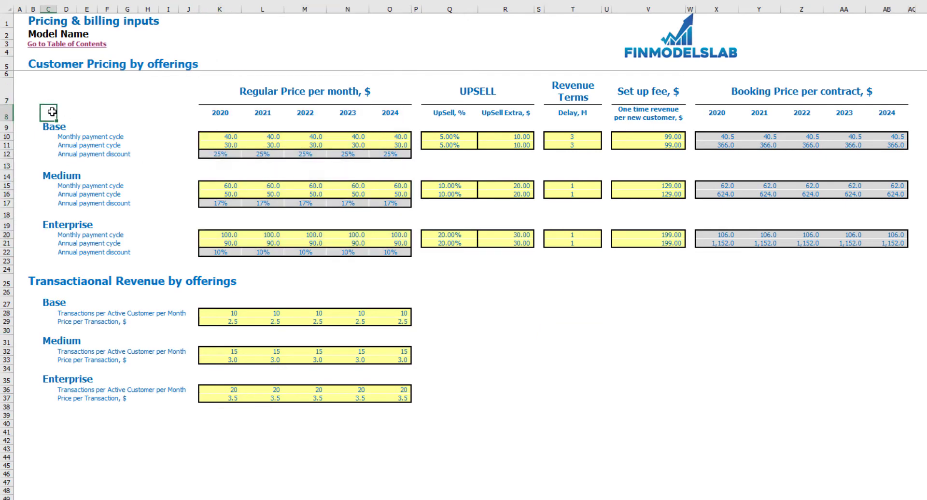
{"action": "left_click_drag", "start_coordinate": [49, 126], "coordinate": [48, 225]}
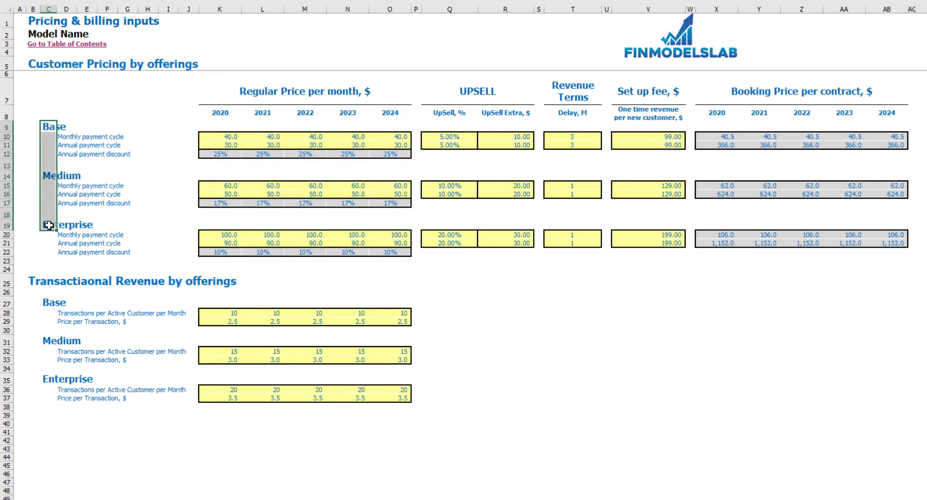
{"action": "left_click", "coordinate": [52, 124]}
{"action": "left_click", "coordinate": [46, 174]}
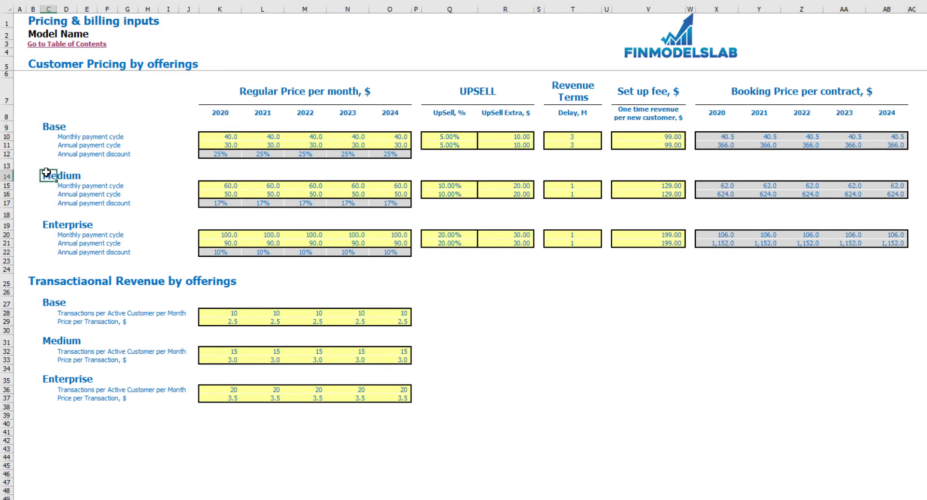
{"action": "left_click", "coordinate": [48, 223]}
{"action": "left_click", "coordinate": [60, 99]}
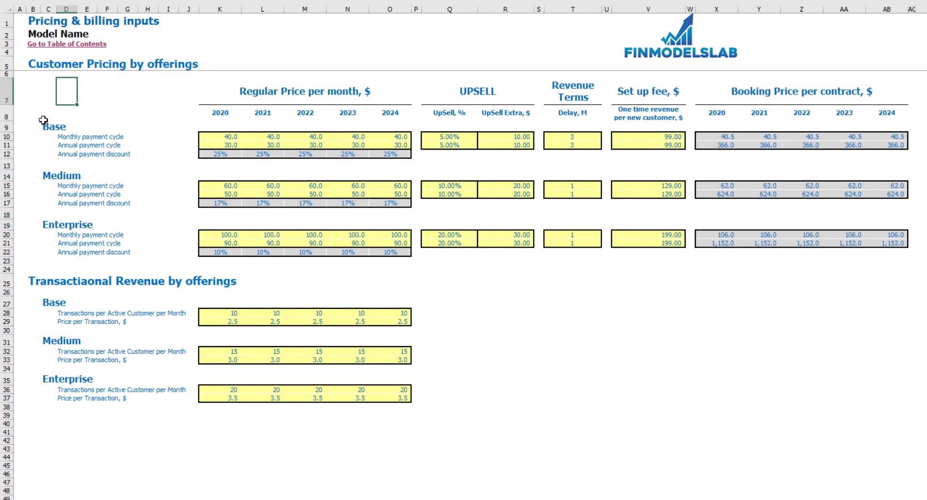
{"action": "left_click", "coordinate": [65, 136]}
{"action": "left_click", "coordinate": [63, 148]}
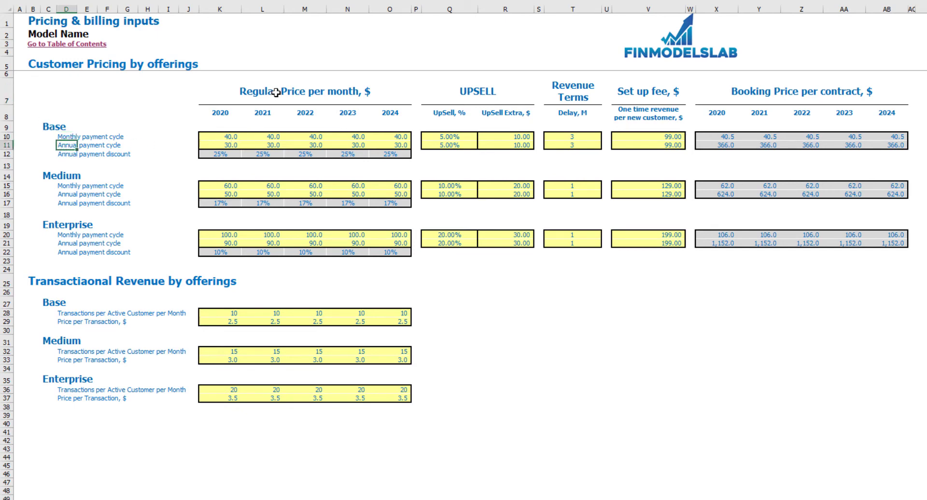
{"action": "left_click_drag", "start_coordinate": [229, 136], "coordinate": [362, 154]}
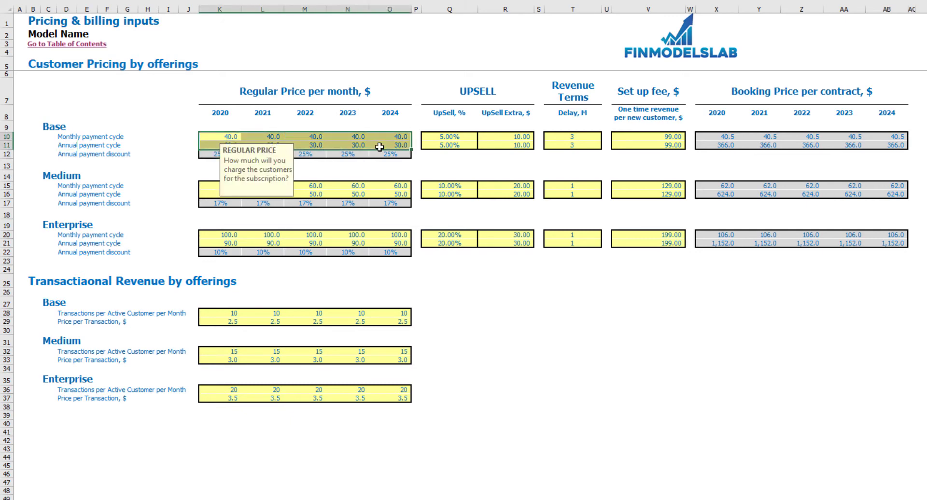
{"action": "left_click", "coordinate": [263, 76]}
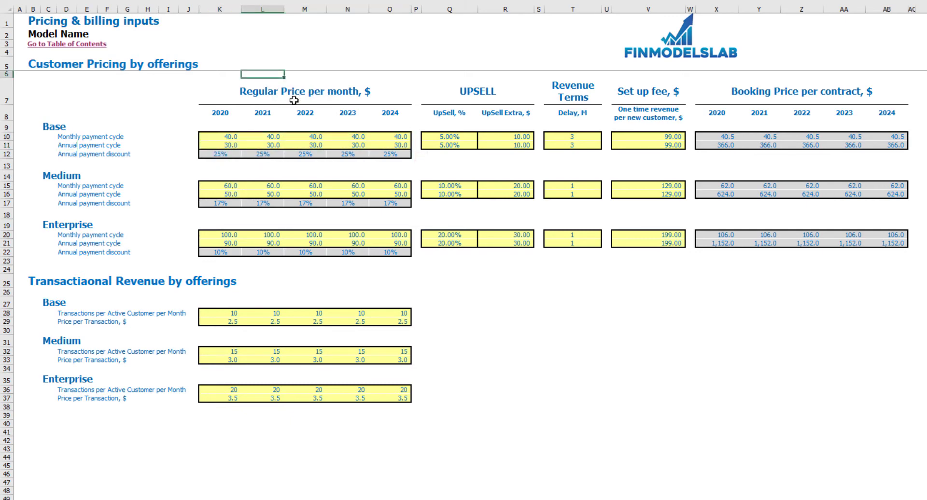
Set the Base monthly payment cycle's regular prices for 2020 to 2024 to 50, 51, 52, 53 and 54
{"action": "left_click", "coordinate": [231, 137]}
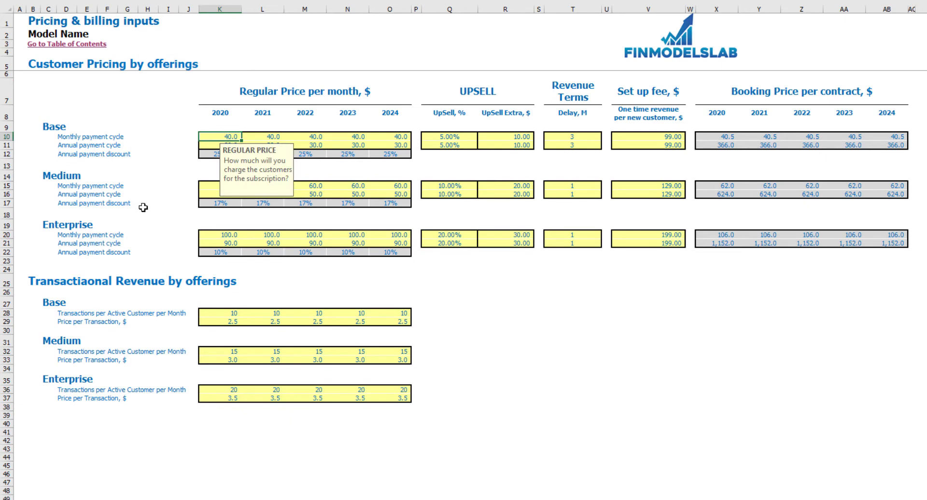
{"action": "key", "text": "Return"}
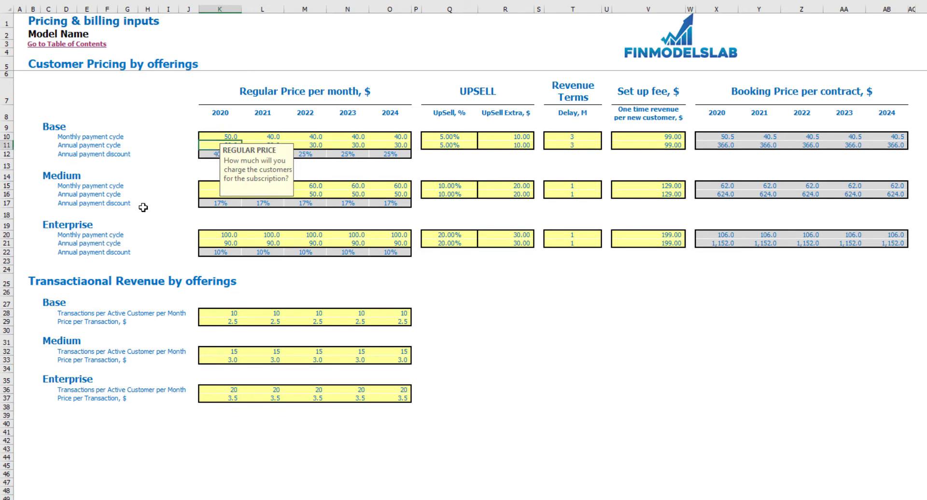
{"action": "key", "text": "Up"}
{"action": "key", "text": "Right"}
{"action": "type", "text": "51"}
{"action": "key", "text": "Tab"}
{"action": "type", "text": "5"}
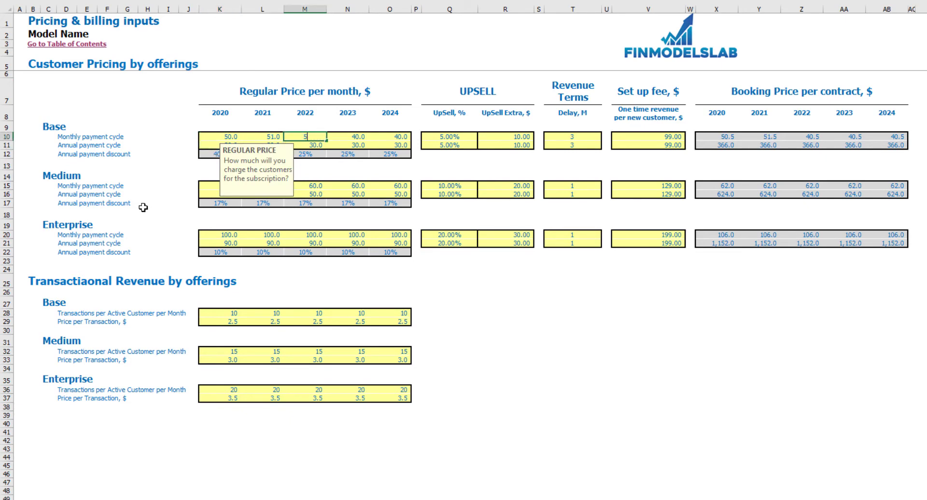
{"action": "type", "text": "2"}
{"action": "key", "text": "Tab"}
{"action": "type", "text": "53"}
{"action": "key", "text": "Tab"}
{"action": "type", "text": "54"}
{"action": "key", "text": "Return"}
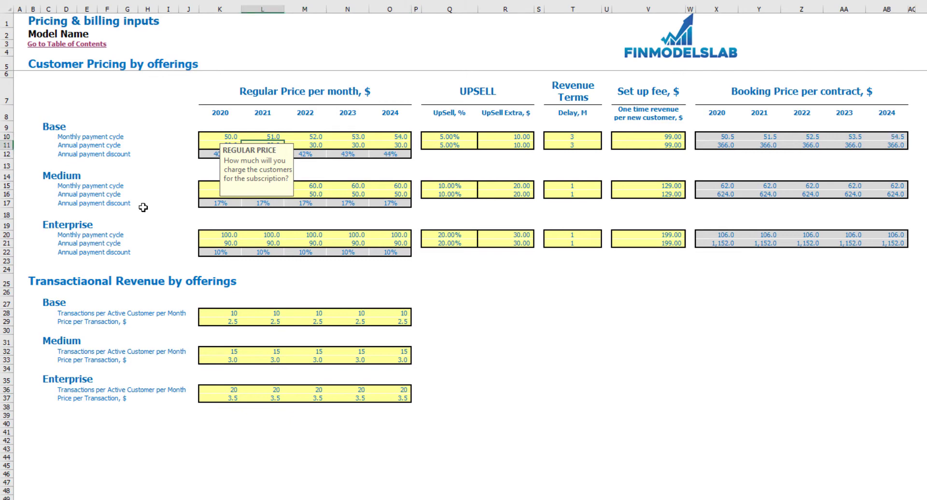
{"action": "left_click", "coordinate": [148, 109]}
Set the Base annual payment cycle's regular prices for 2020 to 2024 to 40, 41, 42, 43 and 44
{"action": "left_click", "coordinate": [231, 144]}
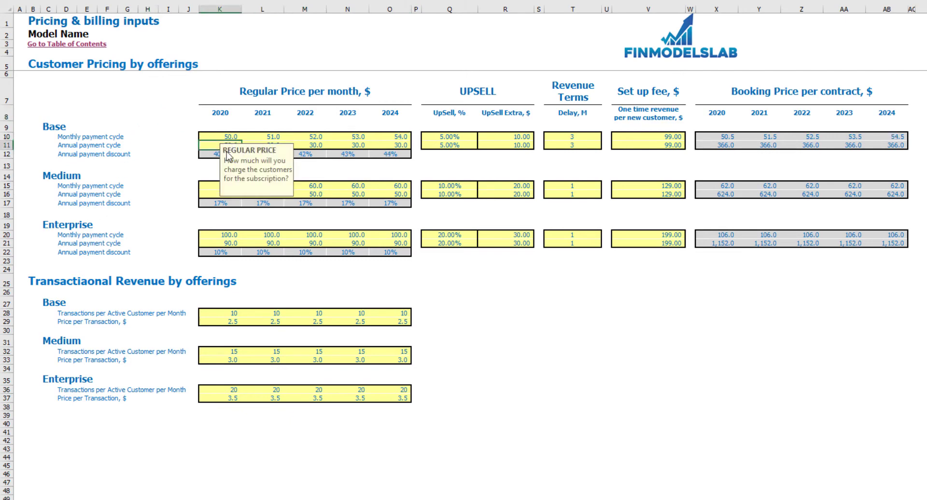
{"action": "type", "text": "40"}
{"action": "key", "text": "Tab"}
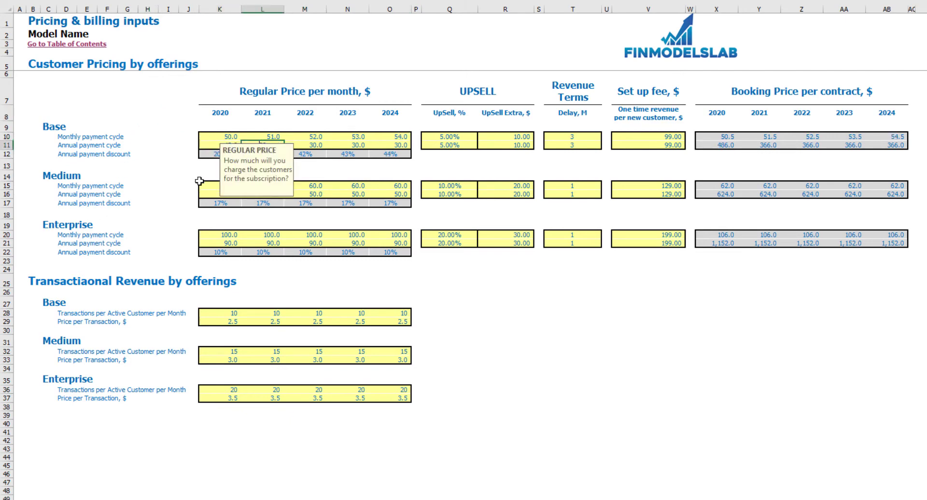
{"action": "type", "text": "41"}
{"action": "key", "text": "Tab"}
{"action": "type", "text": "42"}
{"action": "key", "text": "Tab"}
{"action": "type", "text": "43"}
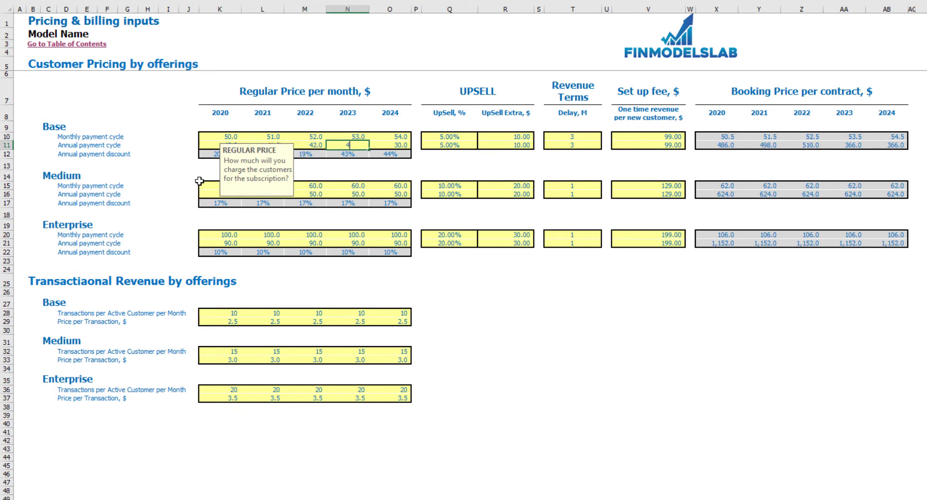
{"action": "key", "text": "Tab"}
{"action": "type", "text": "44"}
{"action": "key", "text": "Tab"}
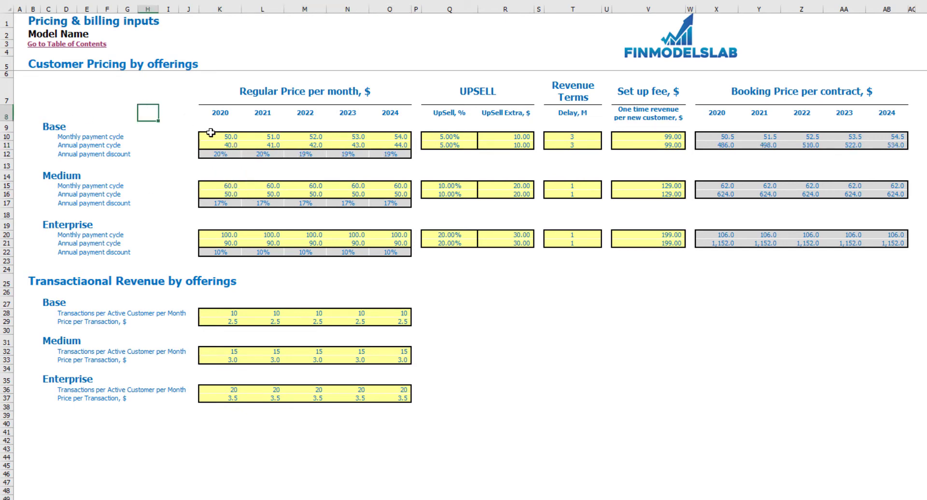
Compare the Base offering's monthly and annual regular prices and check its annual payment discount for each year
{"action": "left_click", "coordinate": [212, 135]}
{"action": "left_click", "coordinate": [304, 136]}
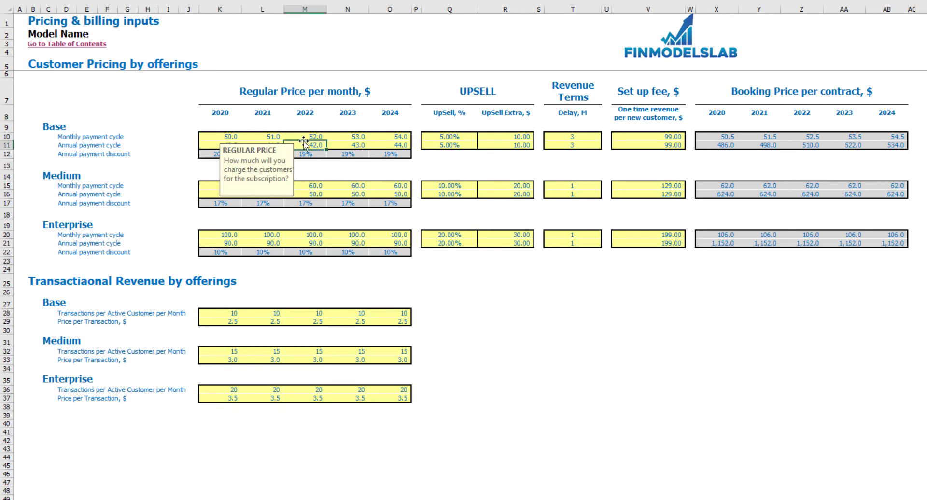
{"action": "left_click", "coordinate": [354, 135]}
{"action": "left_click", "coordinate": [238, 137]}
{"action": "left_click", "coordinate": [264, 132]}
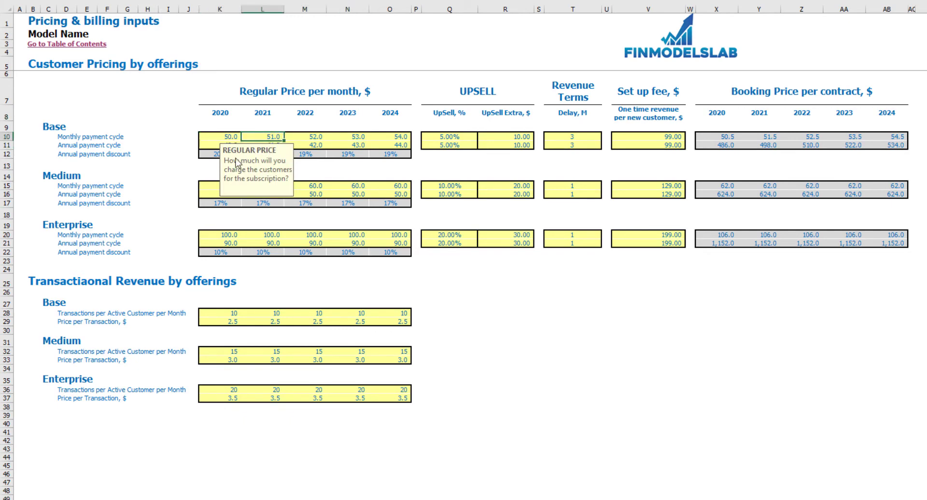
{"action": "left_click", "coordinate": [181, 115]}
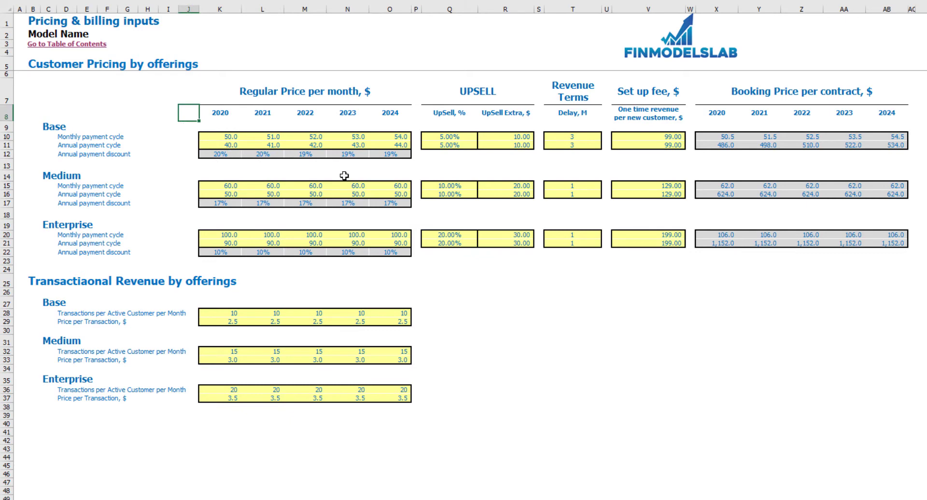
{"action": "left_click", "coordinate": [224, 156]}
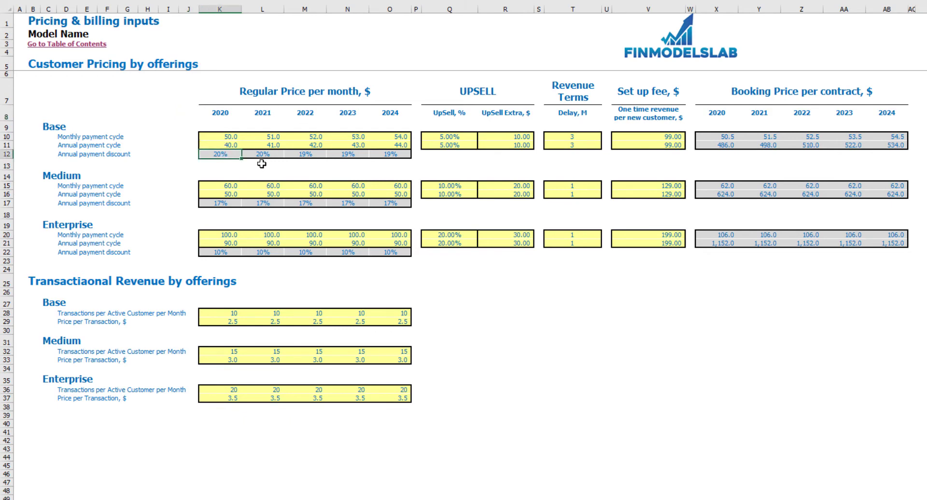
{"action": "left_click", "coordinate": [262, 157]}
{"action": "left_click", "coordinate": [299, 152]}
{"action": "left_click", "coordinate": [342, 152]}
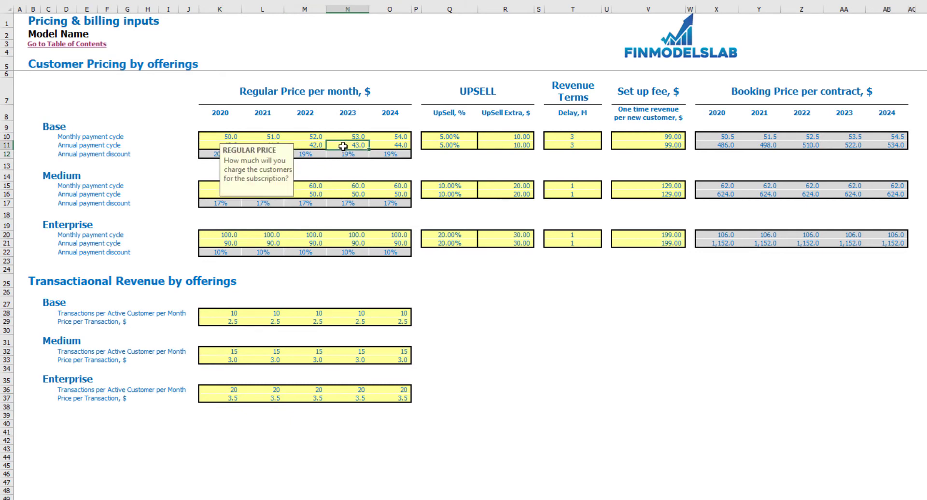
{"action": "left_click", "coordinate": [384, 154]}
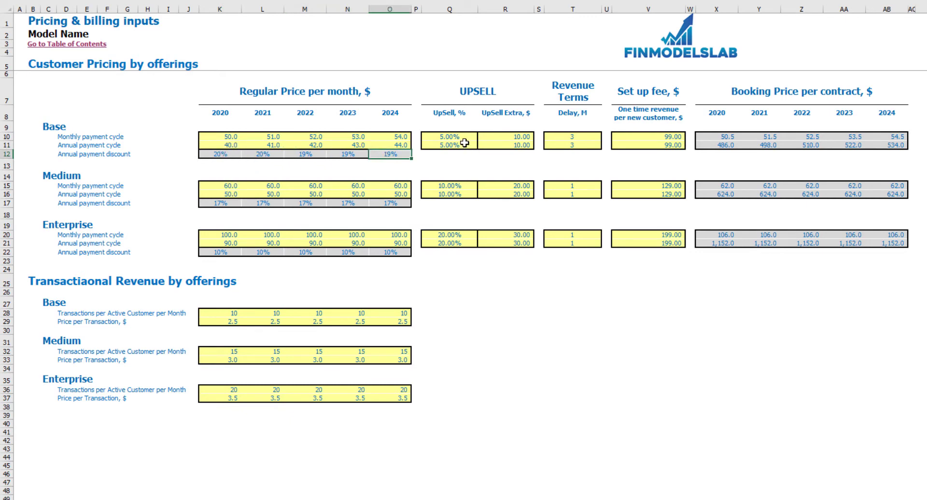
Set the UpSell percentage of the Base monthly payment cycle to 10%
{"action": "left_click", "coordinate": [462, 137]}
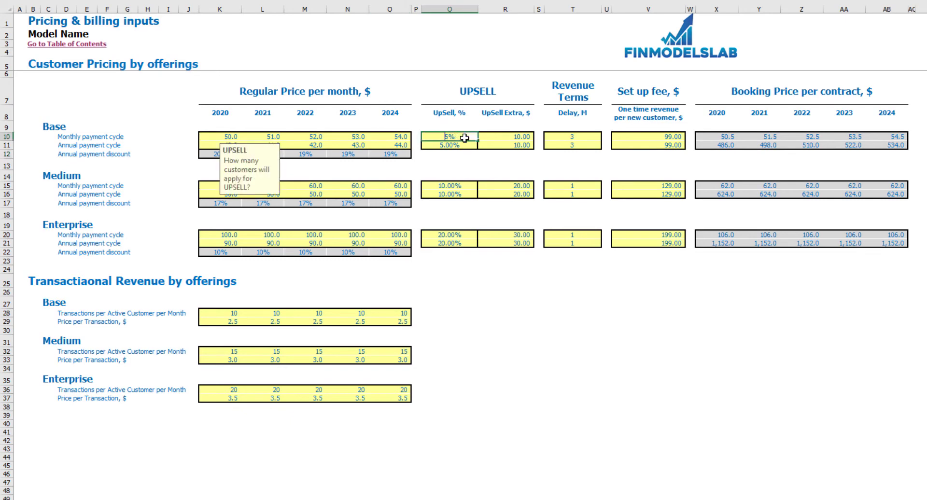
{"action": "left_click", "coordinate": [493, 144]}
{"action": "left_click", "coordinate": [497, 155]}
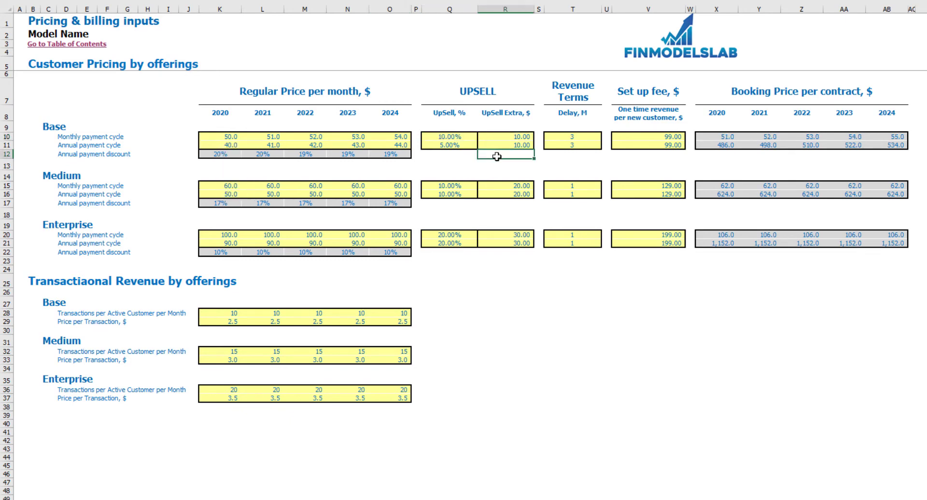
{"action": "left_click", "coordinate": [523, 139]}
{"action": "left_click", "coordinate": [500, 165]}
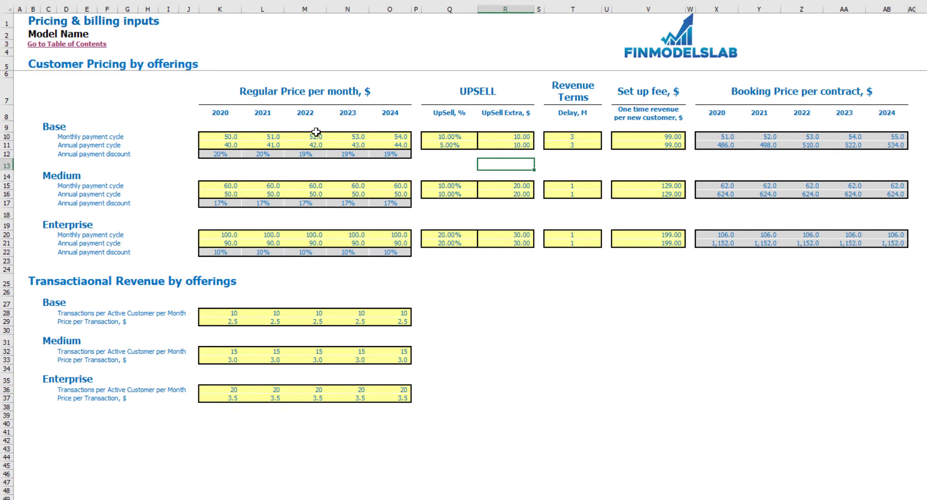
Compare the Base monthly payment cycle's regular price and upsell inputs with its booking price per contract for 2020 to 2024
{"action": "left_click", "coordinate": [236, 138]}
{"action": "left_click", "coordinate": [455, 135]}
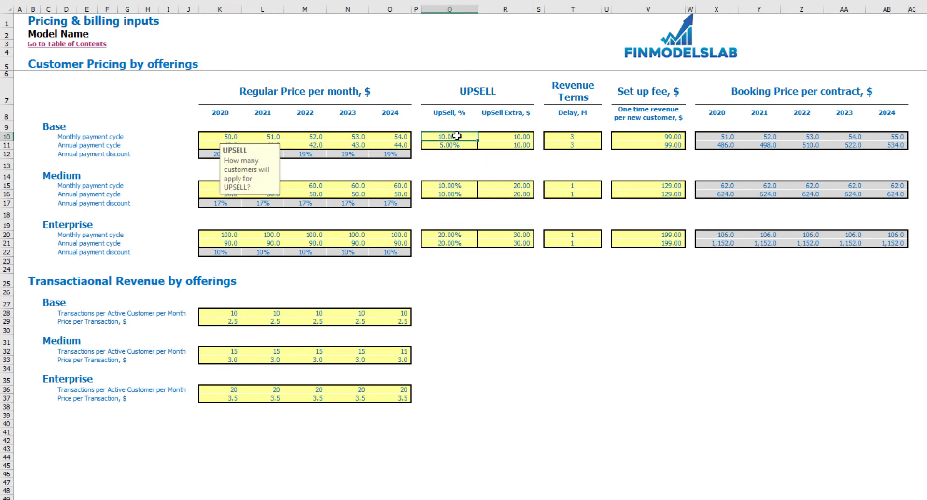
{"action": "left_click", "coordinate": [513, 138]}
{"action": "left_click", "coordinate": [535, 163]}
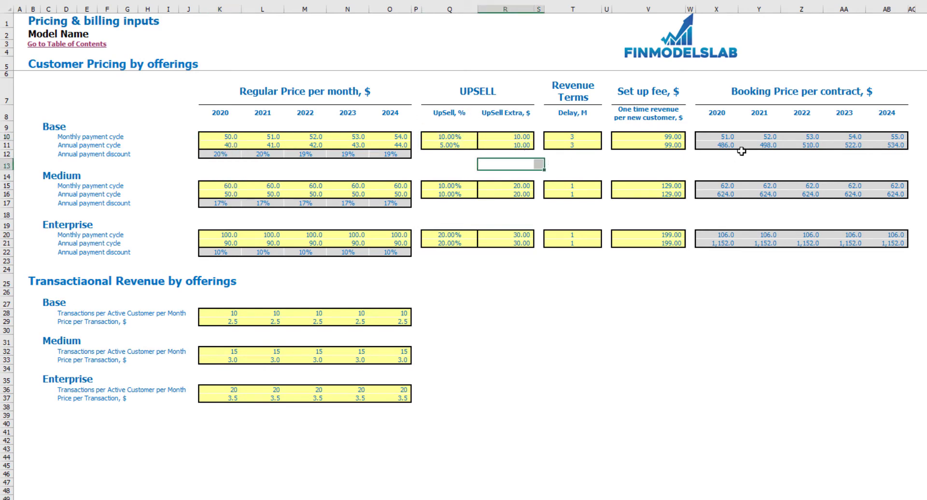
{"action": "left_click", "coordinate": [728, 137]}
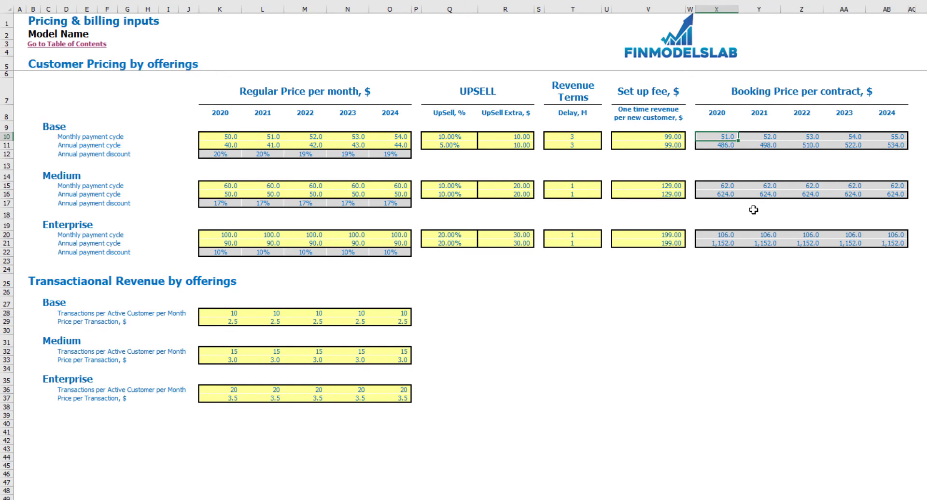
{"action": "key", "text": "Right"}
{"action": "key", "text": "Right"}
{"action": "key", "text": "Right"}
{"action": "key", "text": "Right"}
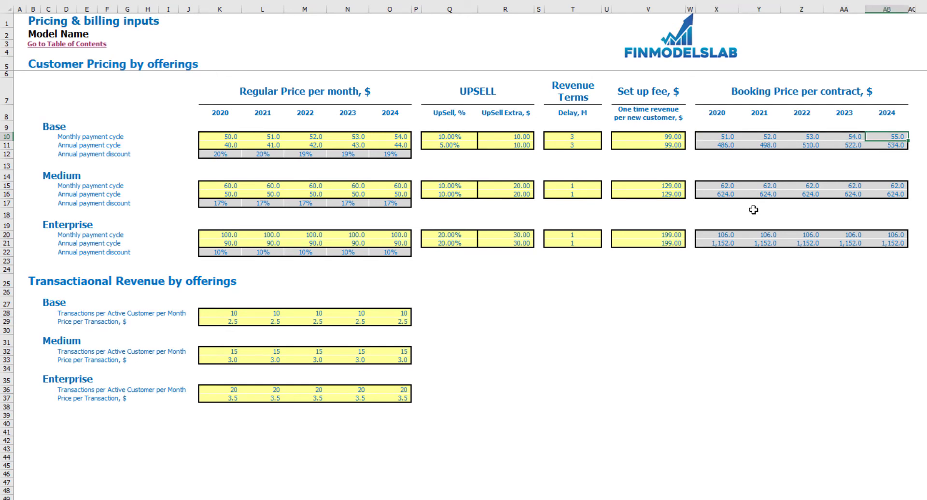
{"action": "key", "text": "Left"}
{"action": "key", "text": "Left"}
{"action": "key", "text": "Left"}
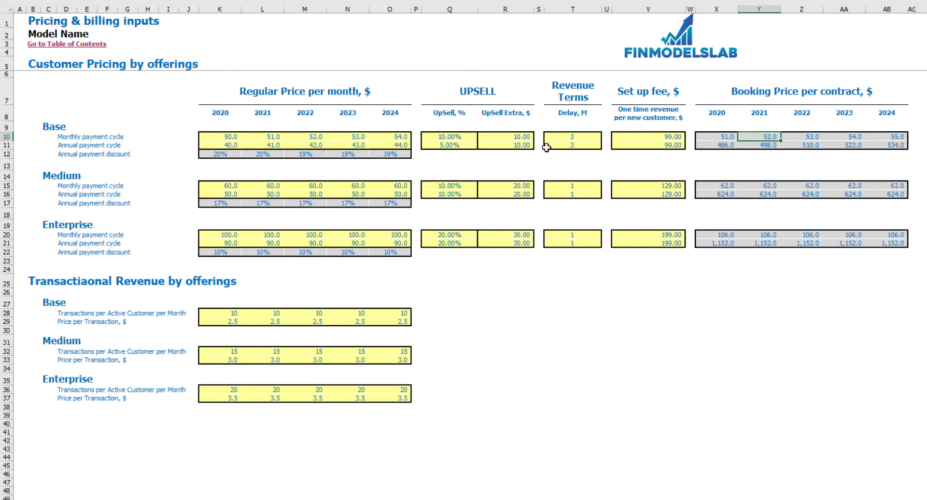
Set the Base monthly payment cycle's UpSell Extra to 50 and review its booking price per contract for each year
{"action": "left_click", "coordinate": [527, 139]}
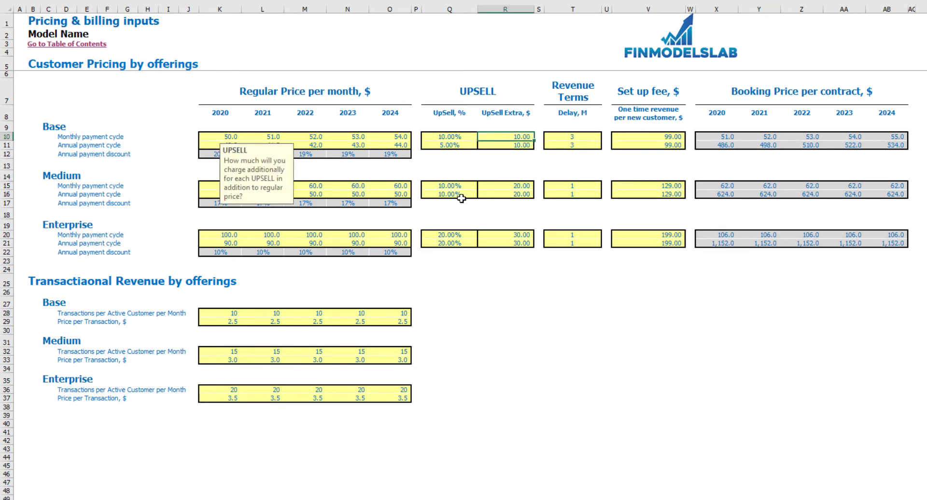
{"action": "key", "text": "Return"}
{"action": "left_click", "coordinate": [726, 137]}
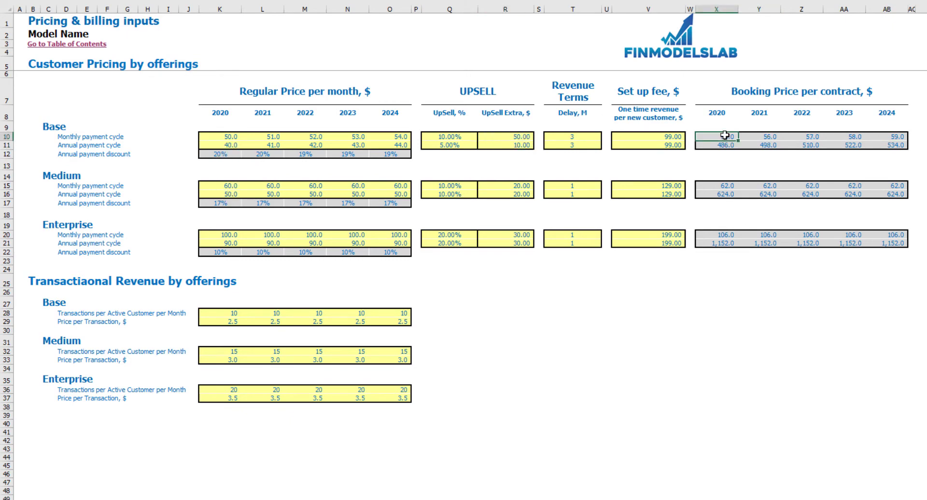
{"action": "left_click", "coordinate": [750, 138]}
{"action": "left_click", "coordinate": [828, 137]}
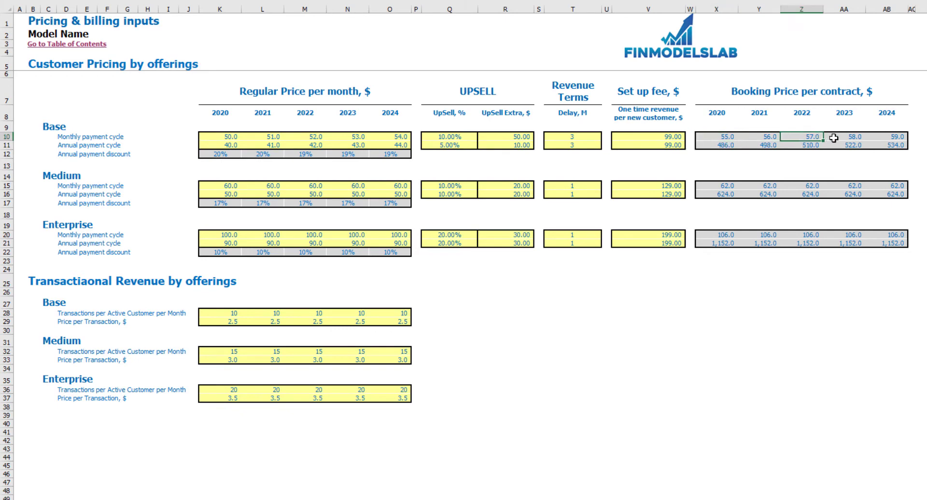
{"action": "left_click", "coordinate": [849, 135]}
{"action": "left_click", "coordinate": [888, 137]}
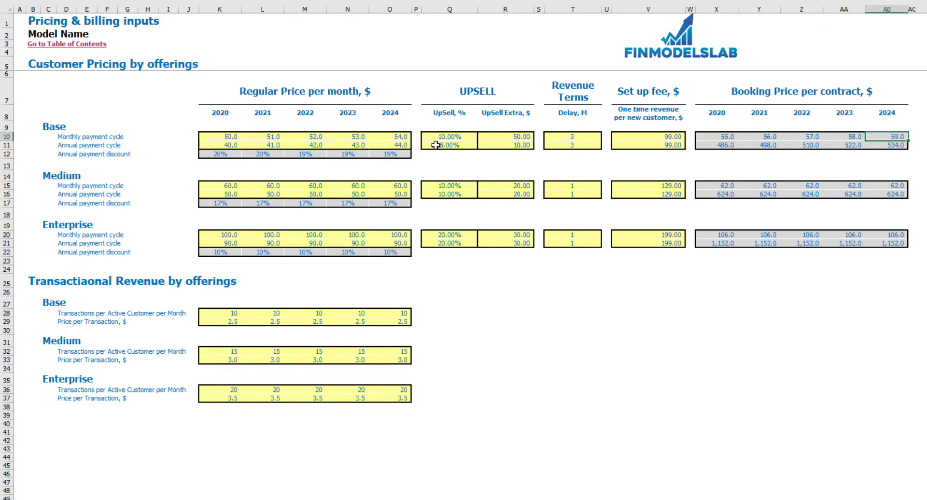
Clear the Base annual payment cycle's UpSell percentage and UpSell Extra, and compare its regular prices with the booking price per contract
{"action": "left_click_drag", "start_coordinate": [448, 148], "coordinate": [502, 147]}
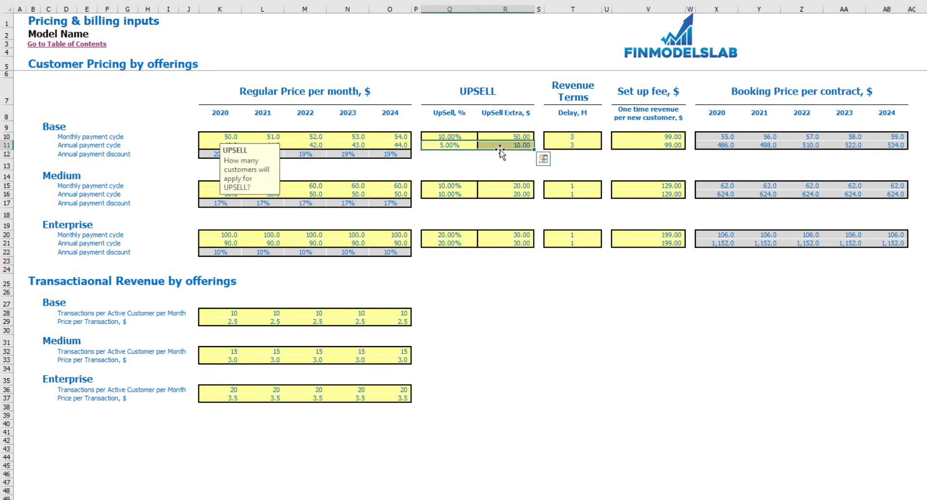
{"action": "key", "text": "Delete"}
{"action": "left_click", "coordinate": [505, 159]}
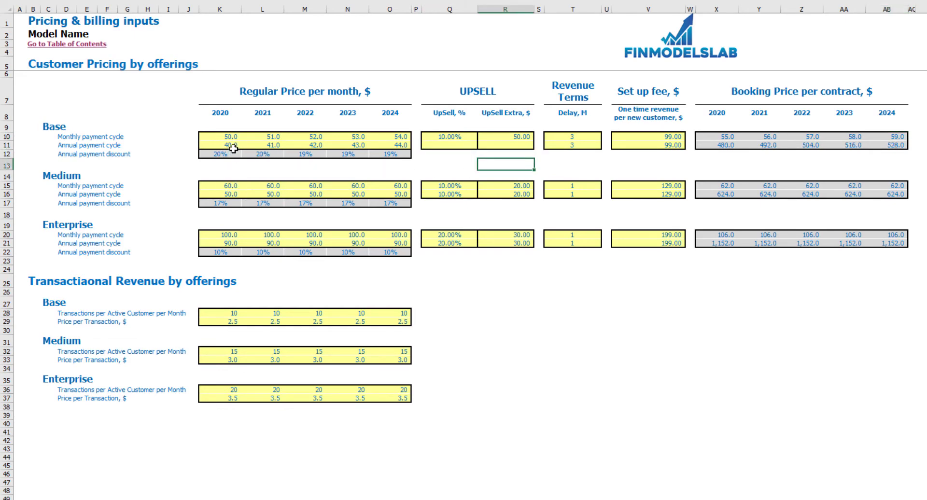
{"action": "mouse_move", "coordinate": [225, 147]}
{"action": "left_click_drag", "start_coordinate": [225, 148], "coordinate": [396, 139]}
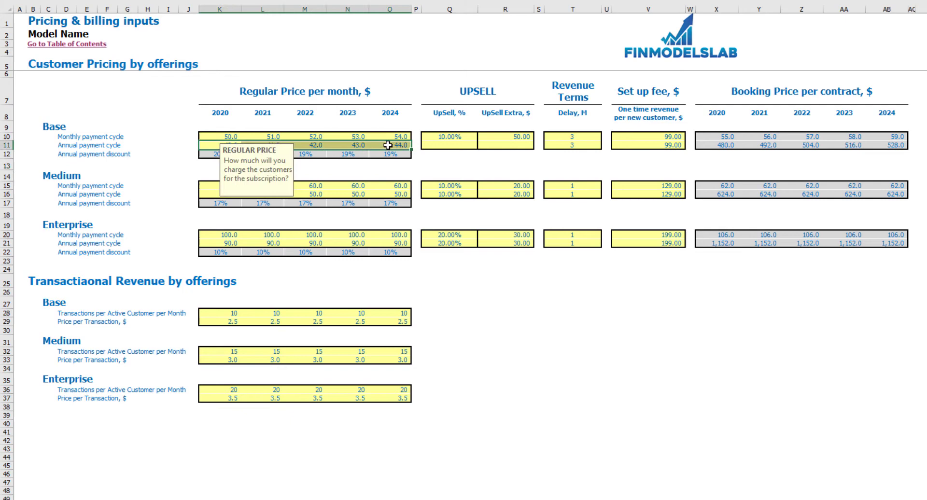
{"action": "left_click", "coordinate": [729, 146]}
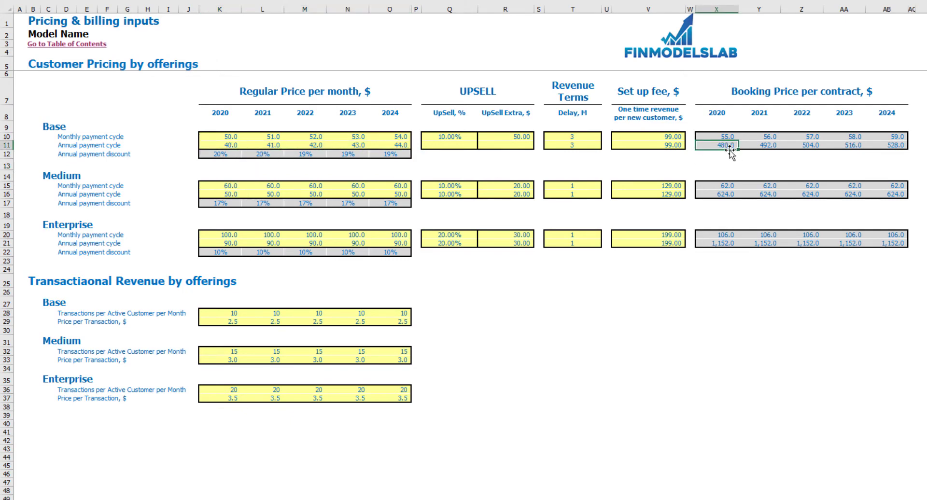
Check the accounts receivable on the Balance Sheet and set the Base monthly payment cycle's revenue collection delay to 0 months
{"action": "left_click", "coordinate": [581, 137]}
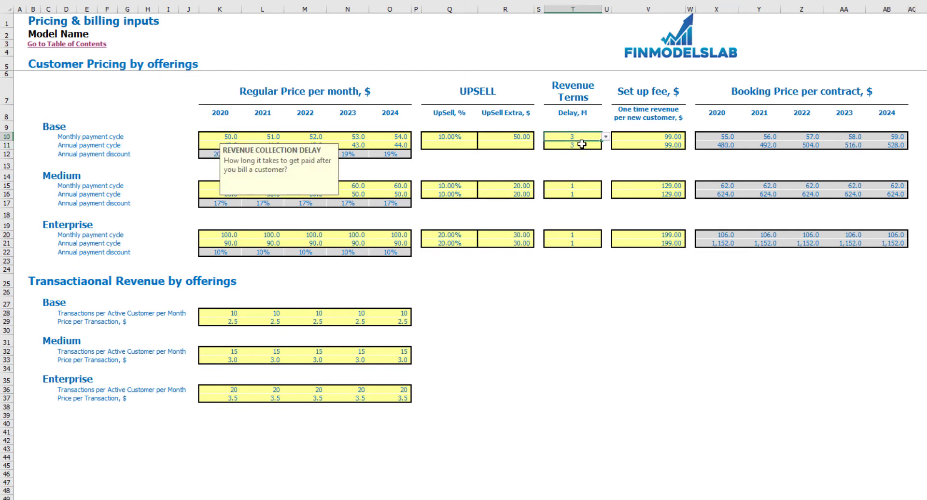
{"action": "left_click", "coordinate": [602, 124]}
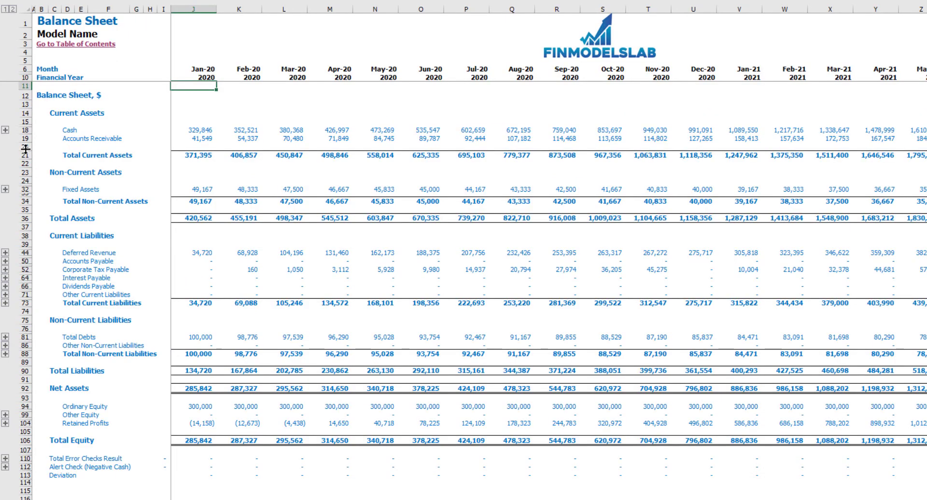
{"action": "left_click", "coordinate": [25, 138]}
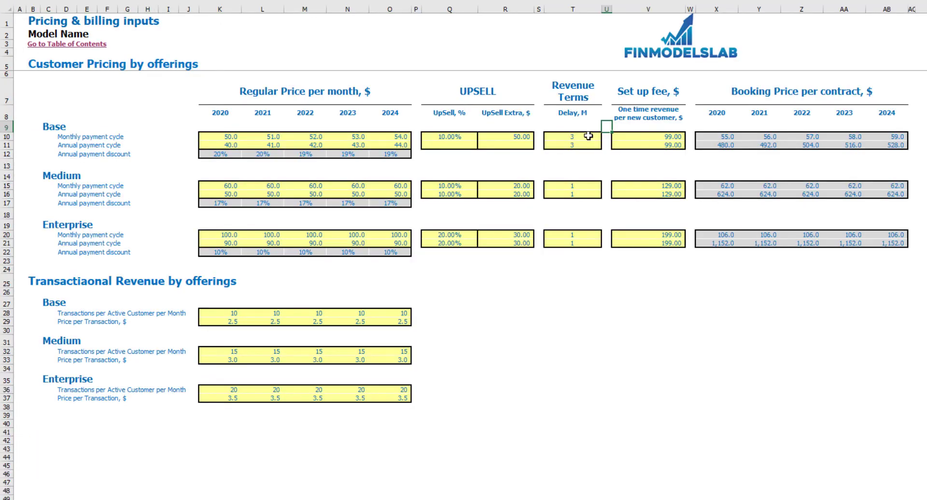
{"action": "left_click", "coordinate": [586, 136]}
{"action": "left_click", "coordinate": [605, 137]}
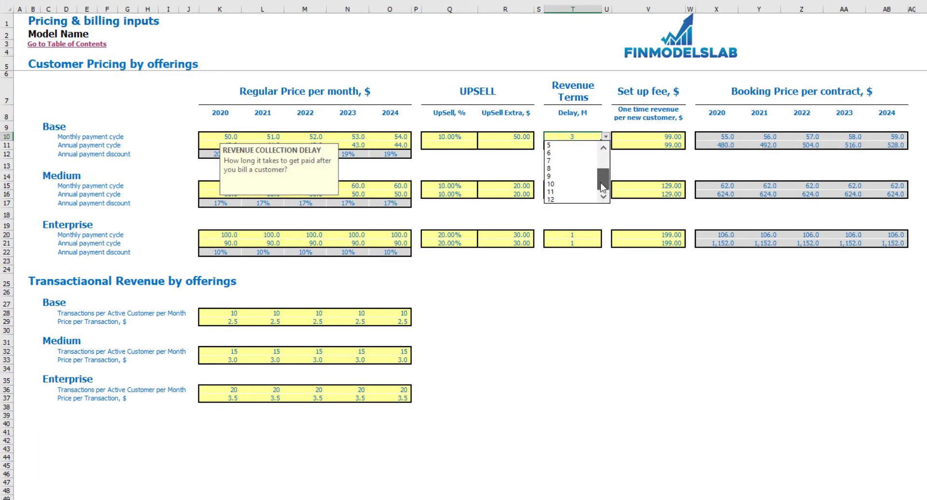
{"action": "key", "text": "Escape"}
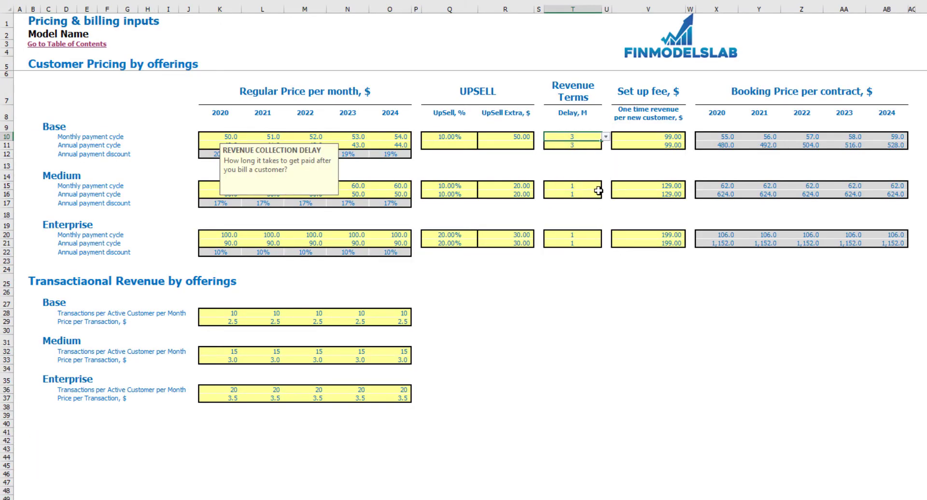
{"action": "left_click", "coordinate": [605, 138]}
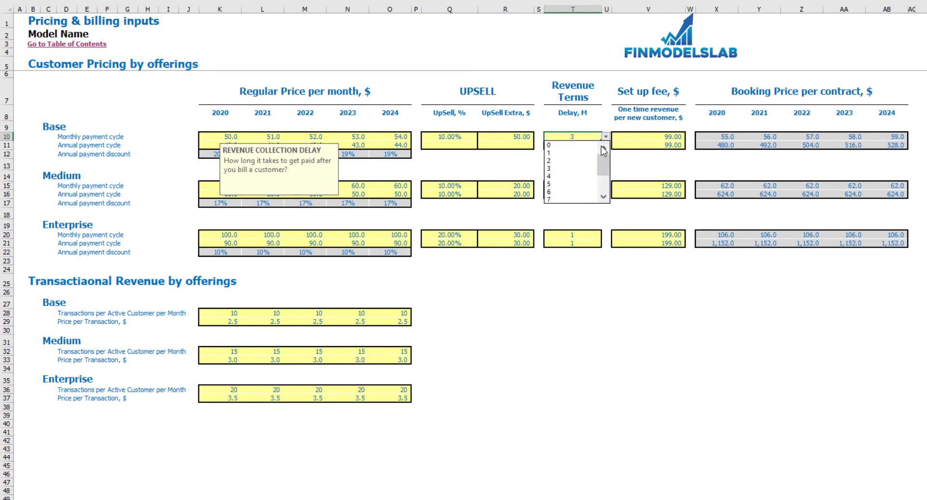
{"action": "left_click", "coordinate": [571, 146]}
{"action": "left_click", "coordinate": [644, 299]}
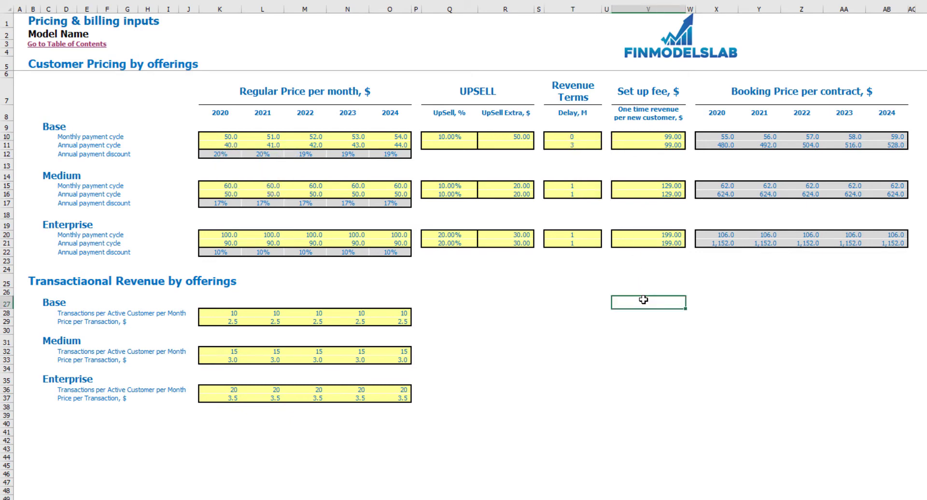
Set the one-time set up fee per new customer for the Base monthly payment cycle to 50
{"action": "left_click", "coordinate": [664, 144]}
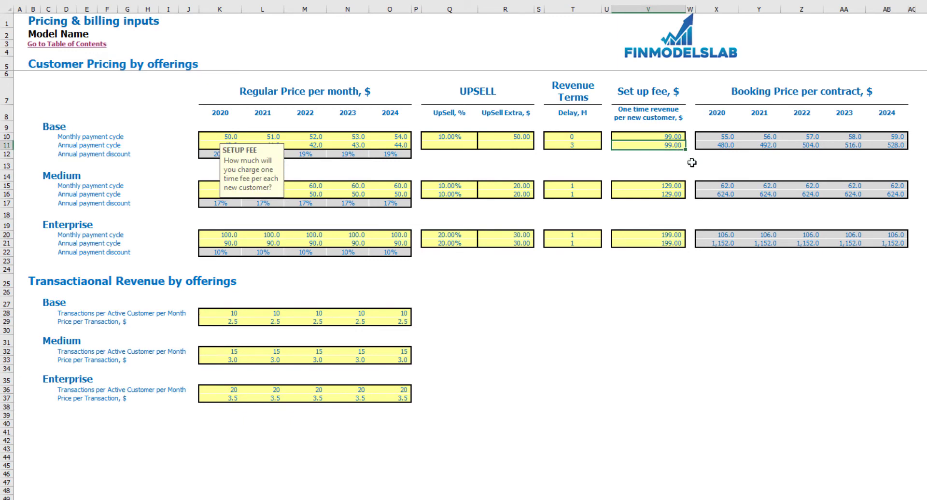
{"action": "key", "text": "Up"}
{"action": "key", "text": "F2"}
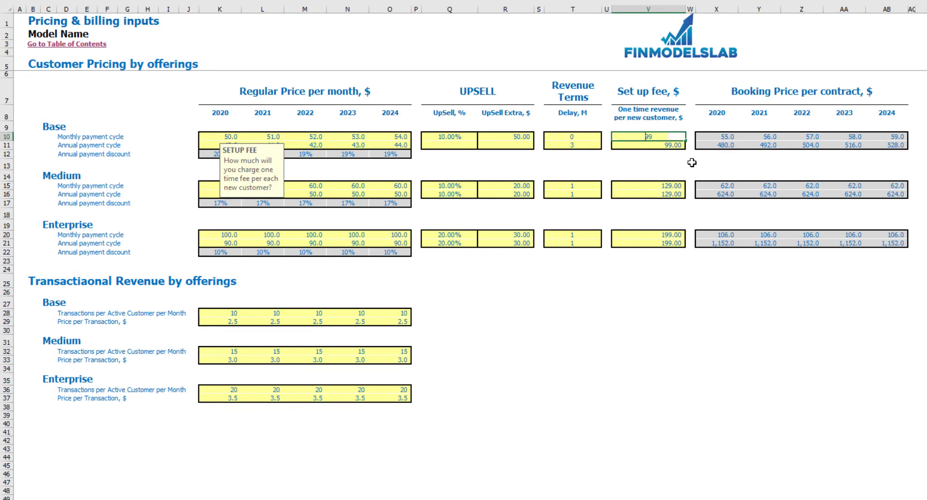
{"action": "key", "text": "Escape"}
{"action": "type", "text": "50"}
{"action": "key", "text": "Return"}
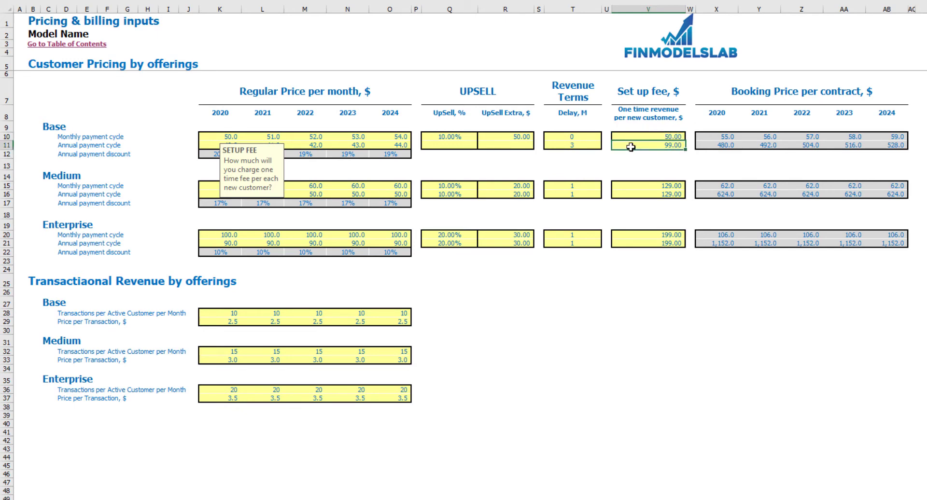
{"action": "left_click", "coordinate": [569, 315]}
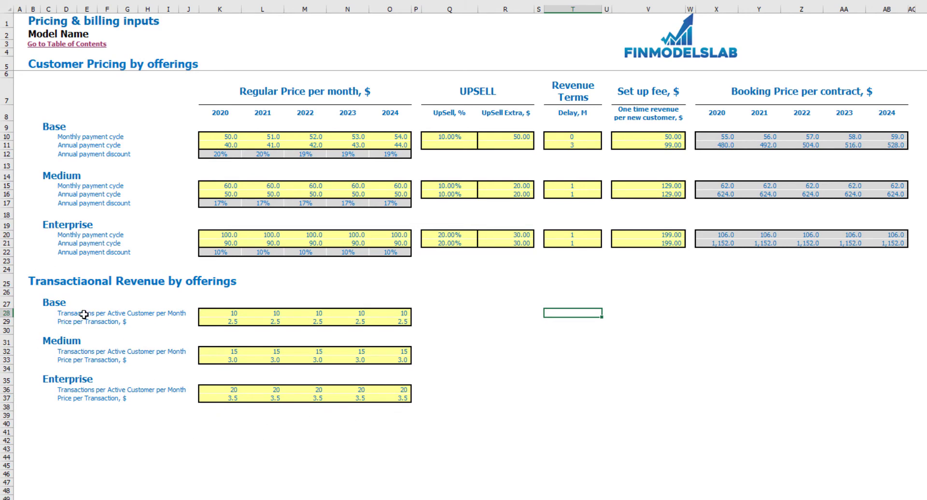
Set the Base transactions per active customer per month for 2020 to 2024 to 15, 17, 19, 21 and 23
{"action": "left_click", "coordinate": [203, 312]}
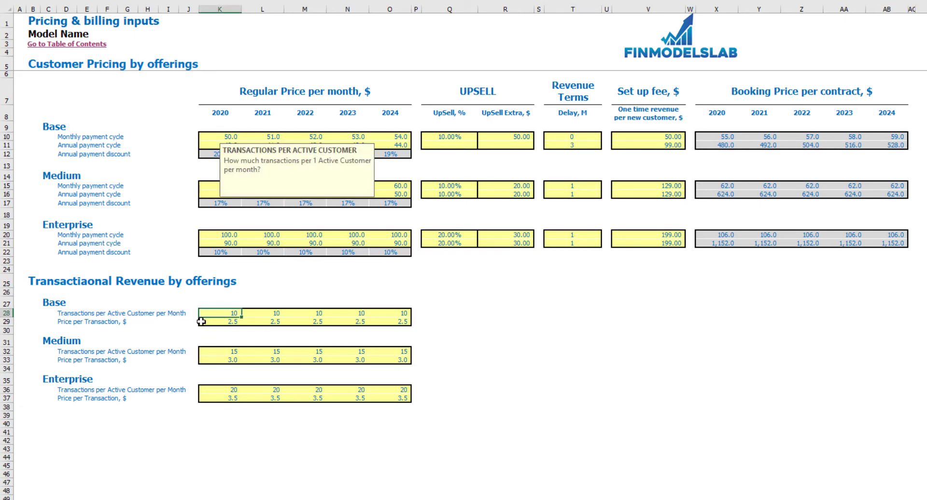
{"action": "key", "text": "BackSpace"}
{"action": "type", "text": "5"}
{"action": "key", "text": "Tab"}
{"action": "type", "text": "7"}
{"action": "key", "text": "Tab"}
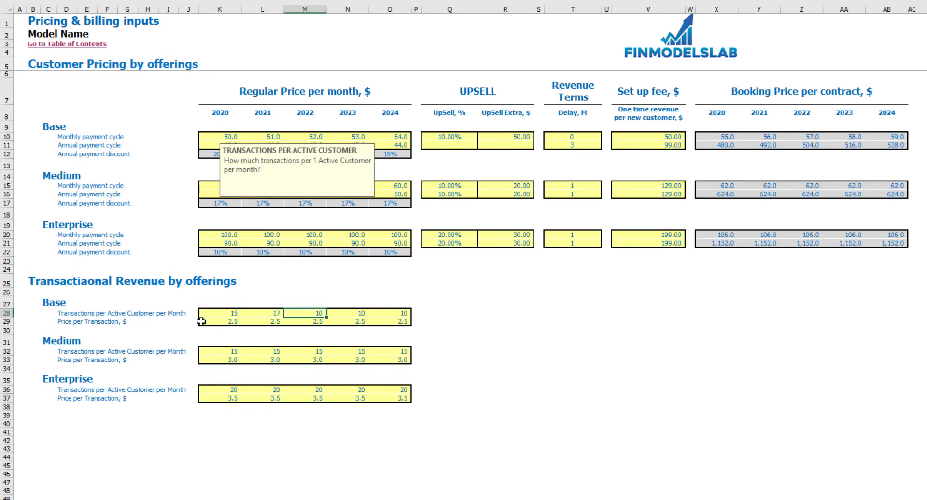
{"action": "key", "text": "Tab"}
{"action": "key", "text": "Tab"}
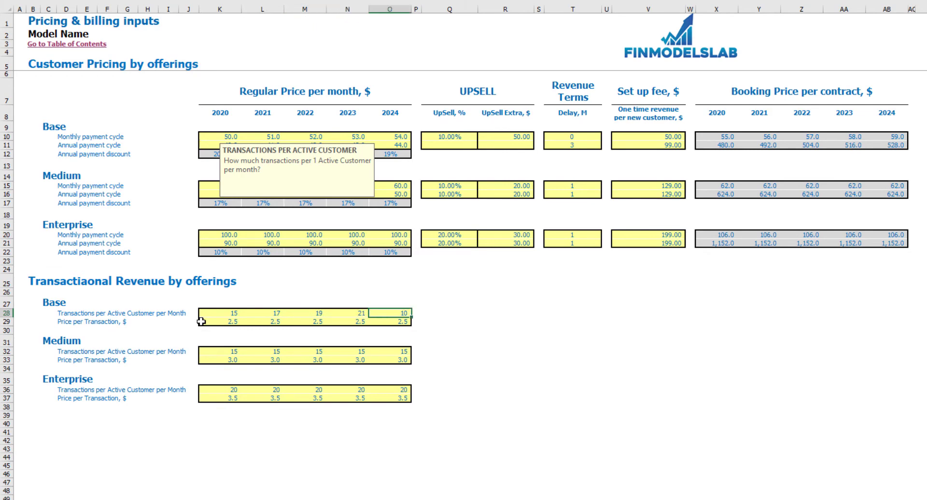
{"action": "key", "text": "Return"}
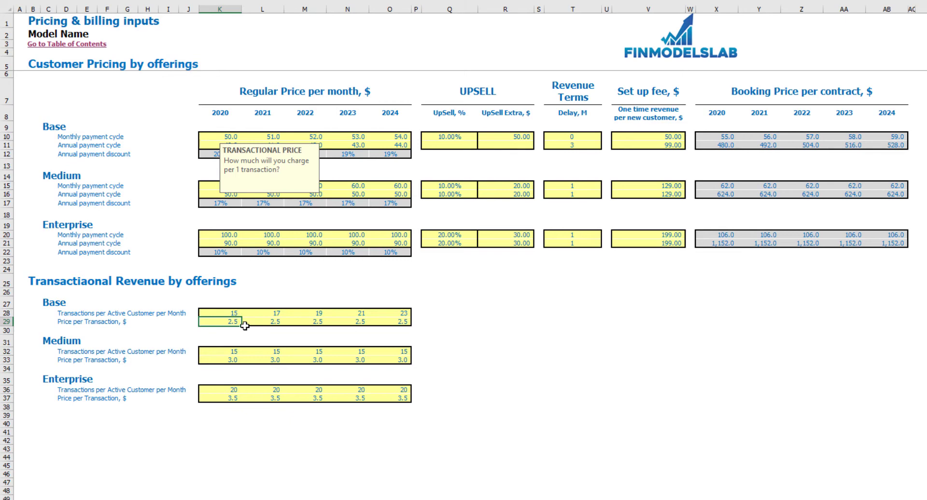
Set the Base price per transaction to 5 for 2020 and copy it across 2021 to 2024
{"action": "key", "text": "Tab"}
{"action": "key", "text": "Left"}
{"action": "key", "text": "ctrl+c"}
{"action": "key", "text": "Right"}
{"action": "key", "text": "shift+Right"}
{"action": "key", "text": "shift+Right"}
{"action": "key", "text": "shift+Right"}
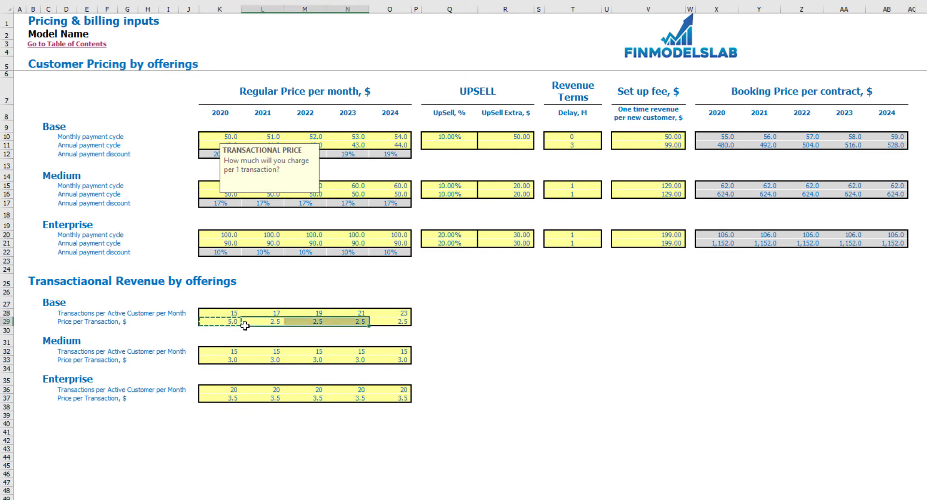
{"action": "left_click", "coordinate": [472, 306]}
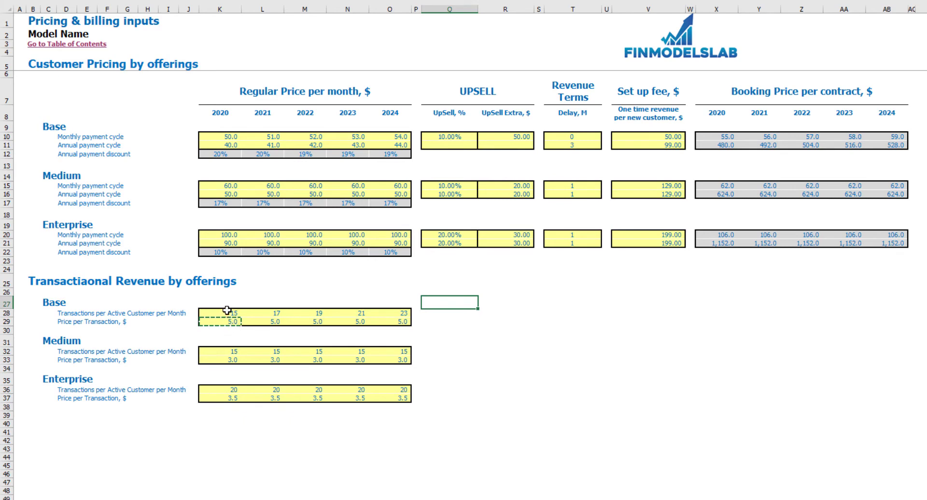
Try clearing the transactional revenue inputs of all three offerings, and clear only the Enterprise offering's transactions and prices
{"action": "left_click_drag", "start_coordinate": [228, 311], "coordinate": [405, 398]}
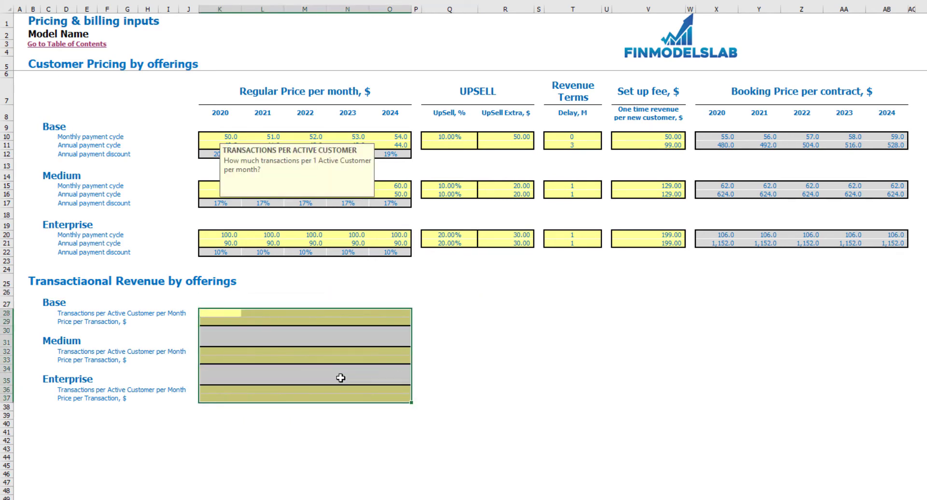
{"action": "left_click_drag", "start_coordinate": [214, 393], "coordinate": [401, 399]}
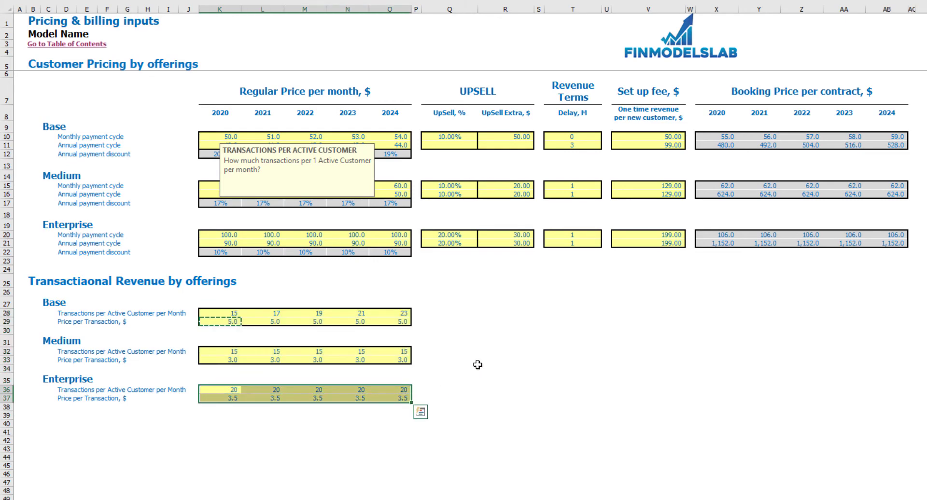
{"action": "key", "text": "Delete"}
{"action": "left_click", "coordinate": [470, 333]}
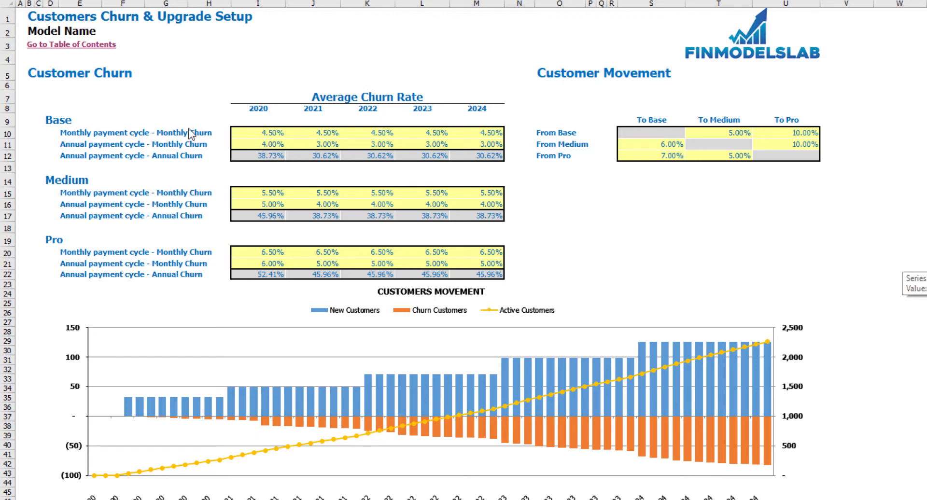
Set the Base monthly payment cycle's monthly churn rate for 2020 to 5%
{"action": "left_click", "coordinate": [50, 118]}
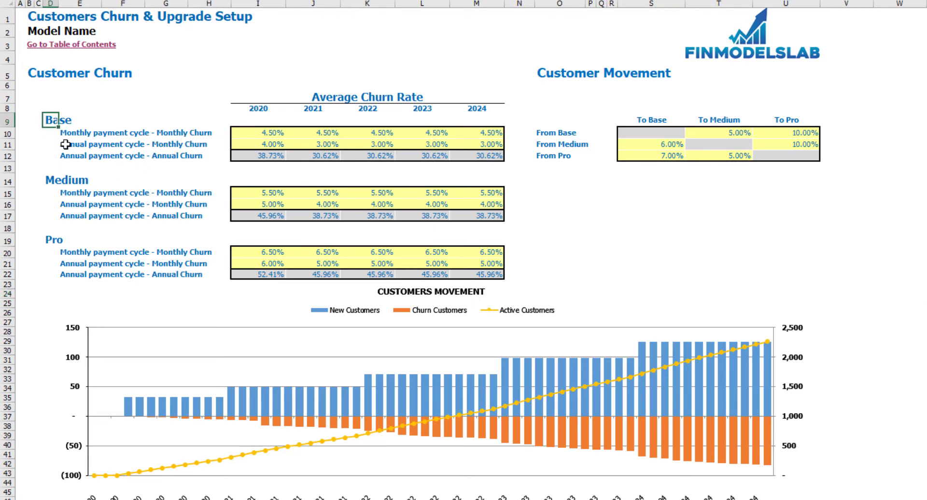
{"action": "left_click_drag", "start_coordinate": [65, 134], "coordinate": [68, 146]}
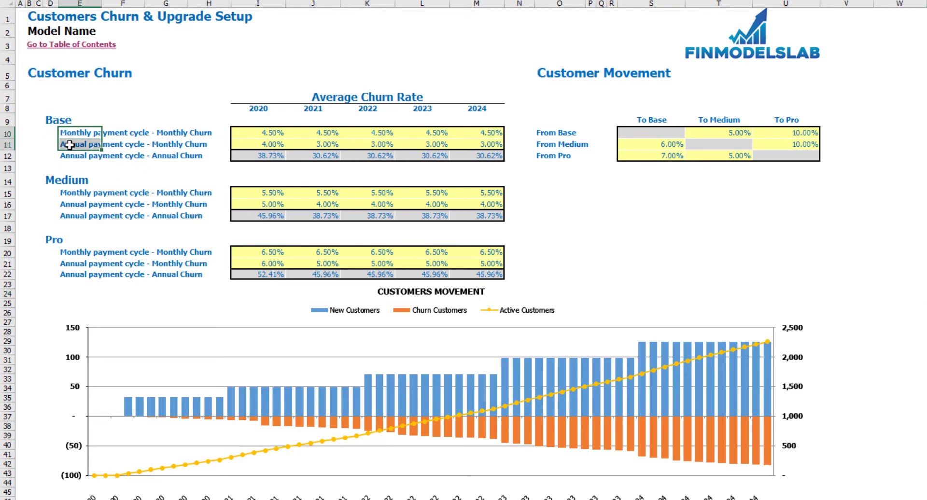
{"action": "left_click", "coordinate": [50, 120]}
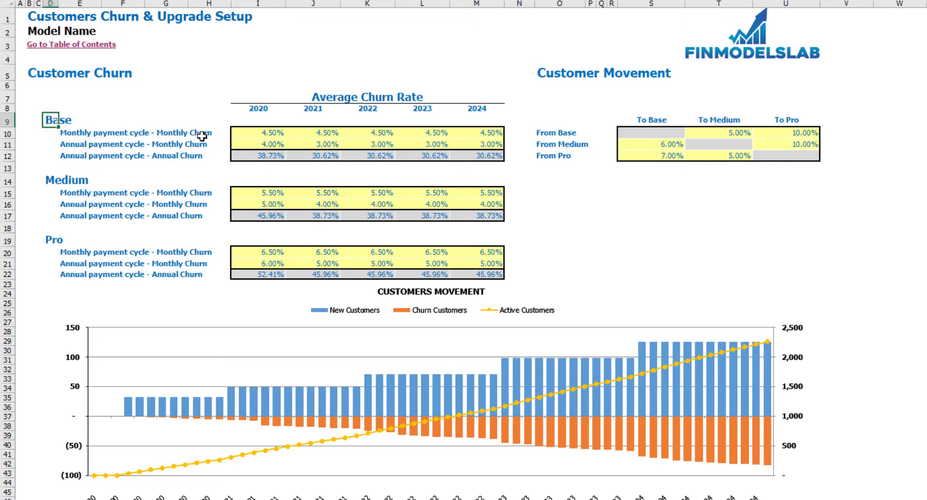
{"action": "left_click", "coordinate": [64, 133]}
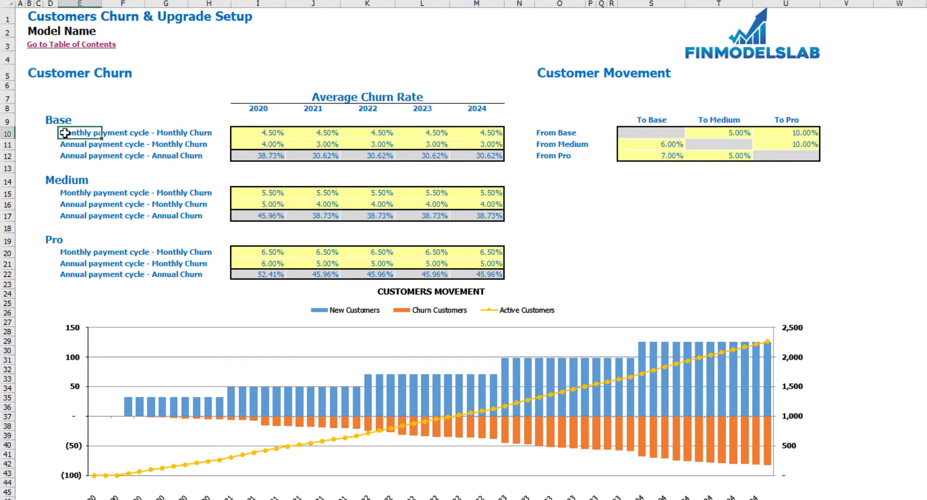
{"action": "left_click", "coordinate": [259, 135]}
{"action": "type", "text": "5"}
{"action": "key", "text": "Return"}
{"action": "key", "text": "Up"}
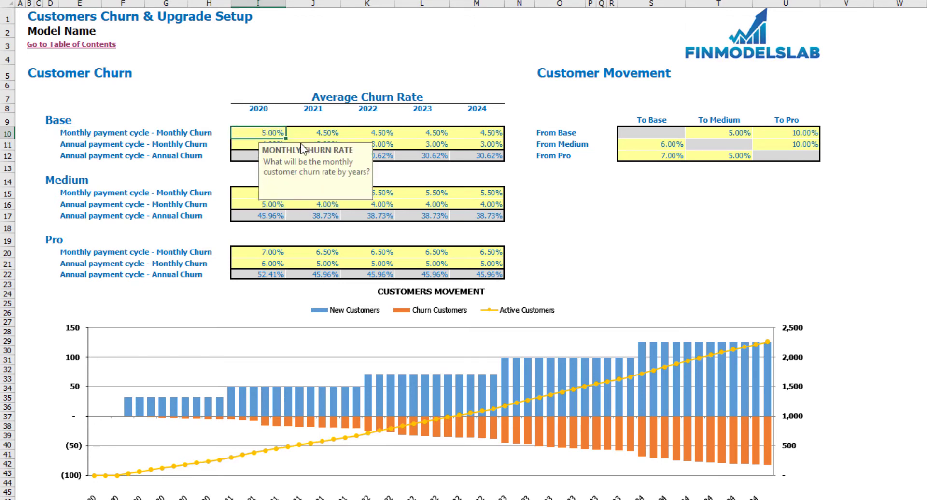
Copy the Base monthly payment cycle's 2020 churn rate across 2021 to 2024
{"action": "key", "text": "ctrl+c"}
{"action": "key", "text": "Right"}
{"action": "key", "text": "ctrl+shift+Right"}
{"action": "key", "text": "ctrl+shift+Right"}
{"action": "key", "text": "shift+Left"}
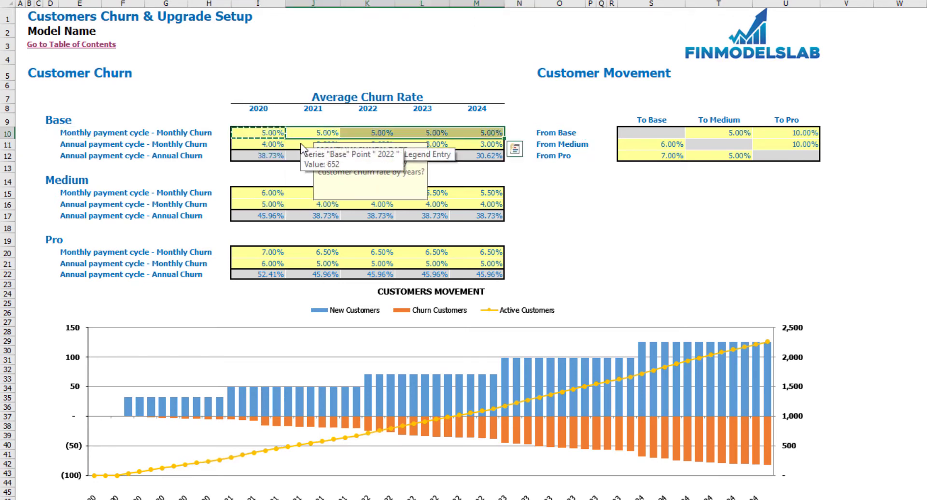
{"action": "key", "text": "ctrl+v"}
{"action": "key", "text": "Left"}
Apply the same 5% monthly churn rate to the Base annual payment cycle for 2020 to 2024
{"action": "key", "text": "Down"}
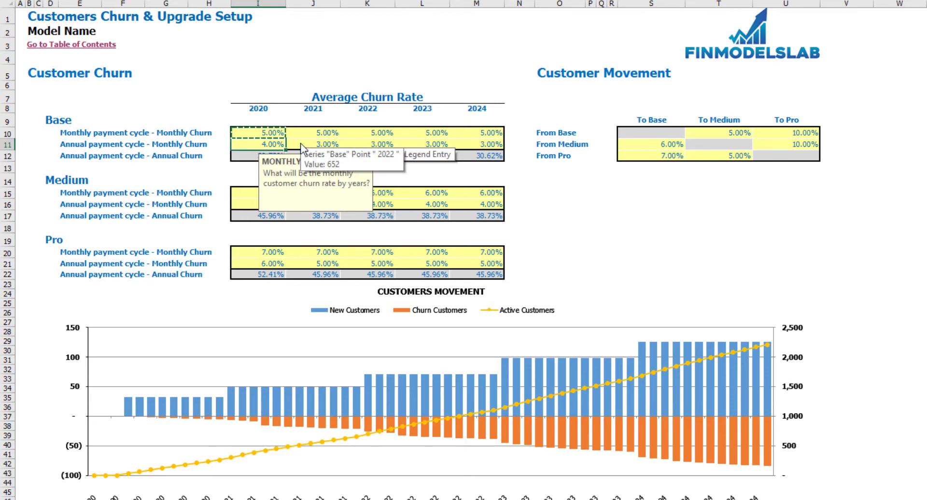
{"action": "key", "text": "ctrl+v"}
{"action": "key", "text": "ctrl+c"}
{"action": "key", "text": "Right"}
{"action": "key", "text": "ctrl+shift+Right"}
{"action": "key", "text": "ctrl+shift+Right"}
{"action": "key", "text": "shift+Left"}
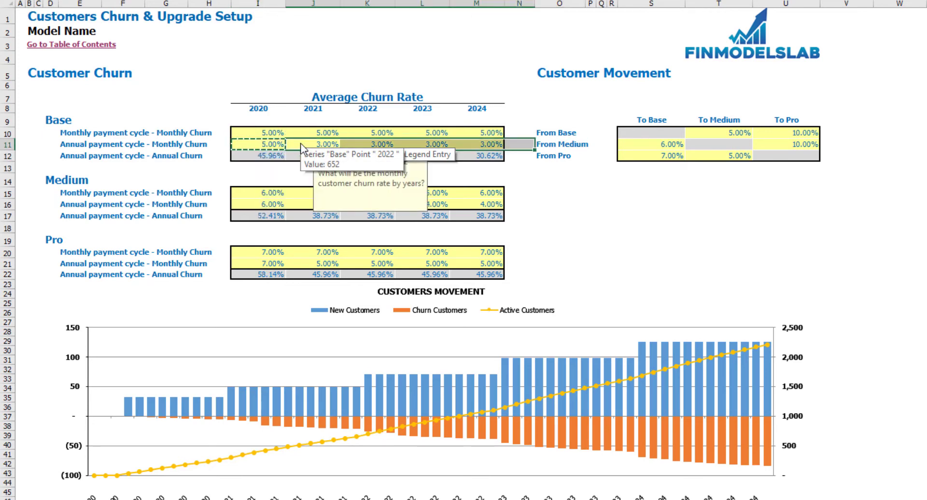
{"action": "key", "text": "shift+Left"}
{"action": "key", "text": "ctrl+v"}
{"action": "key", "text": "Left"}
{"action": "key", "text": "Down"}
{"action": "key", "text": "Escape"}
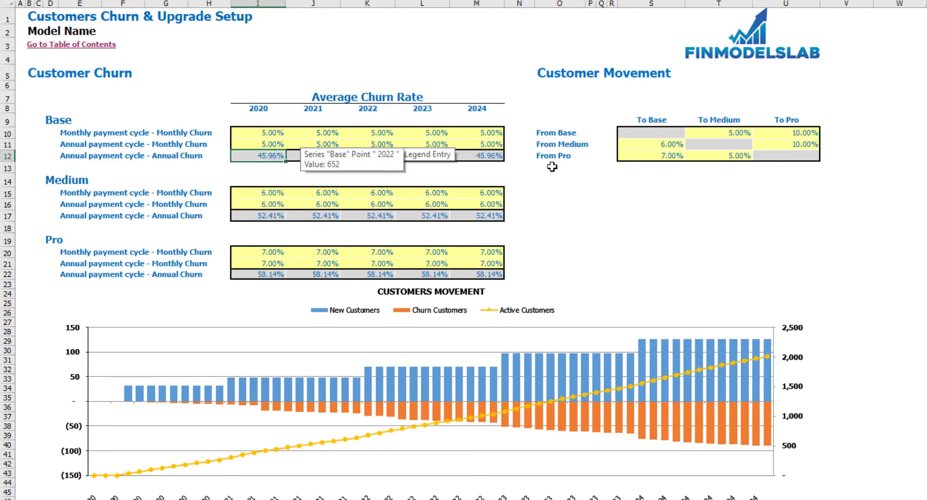
Examine the Base annual churn rate and the Medium offering's monthly churn rates for both payment cycles
{"action": "left_click", "coordinate": [567, 213]}
{"action": "left_click", "coordinate": [262, 158]}
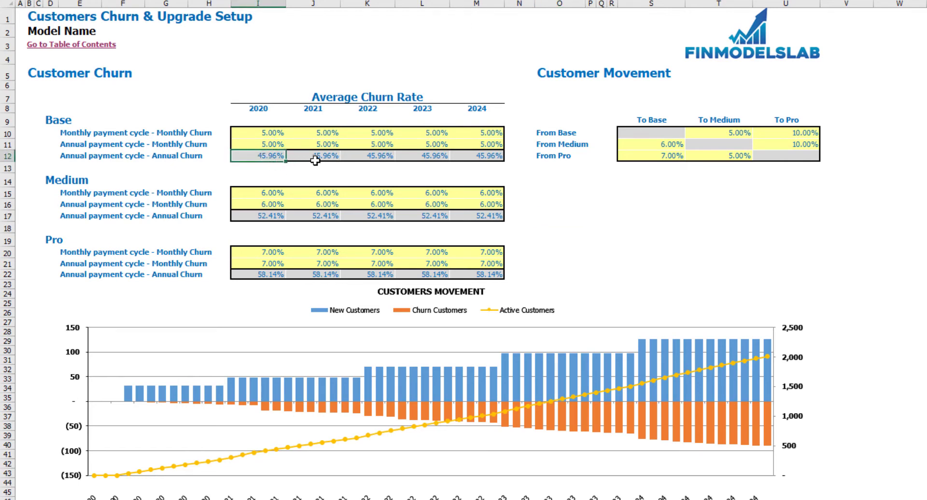
{"action": "left_click", "coordinate": [263, 195]}
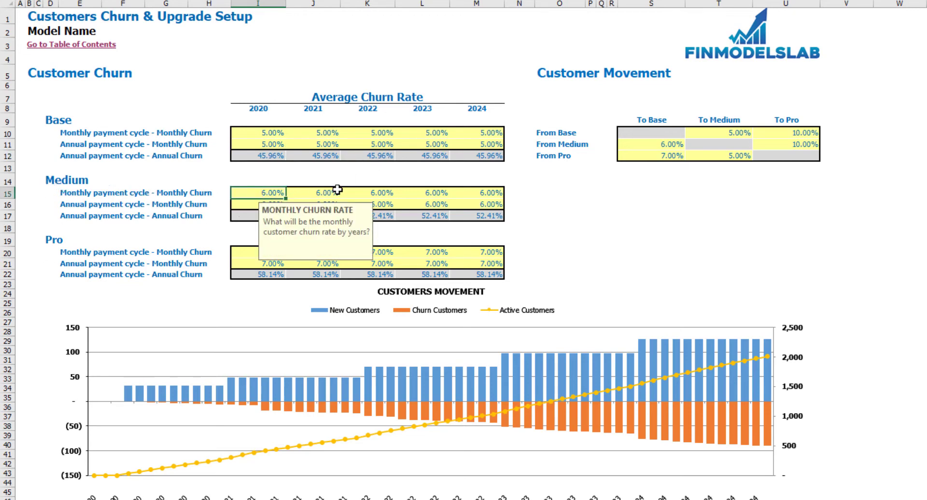
{"action": "left_click_drag", "start_coordinate": [322, 193], "coordinate": [470, 191]}
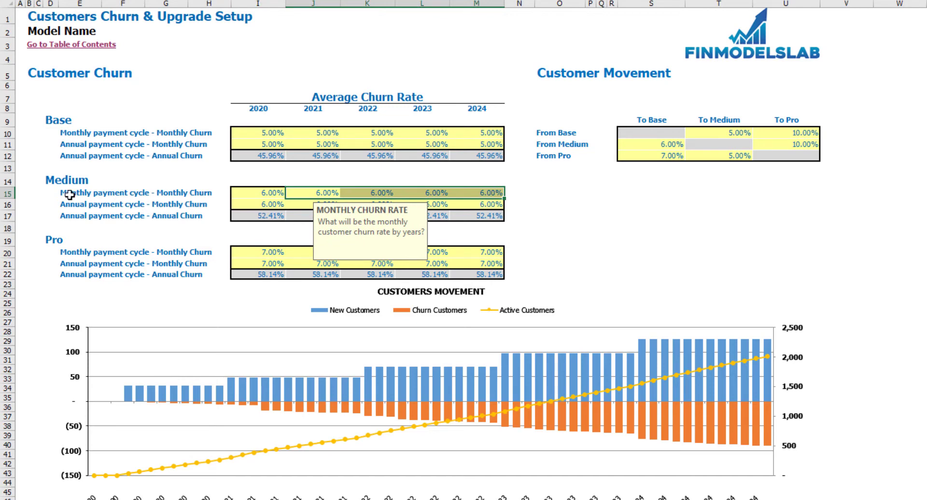
{"action": "left_click_drag", "start_coordinate": [68, 197], "coordinate": [70, 205]}
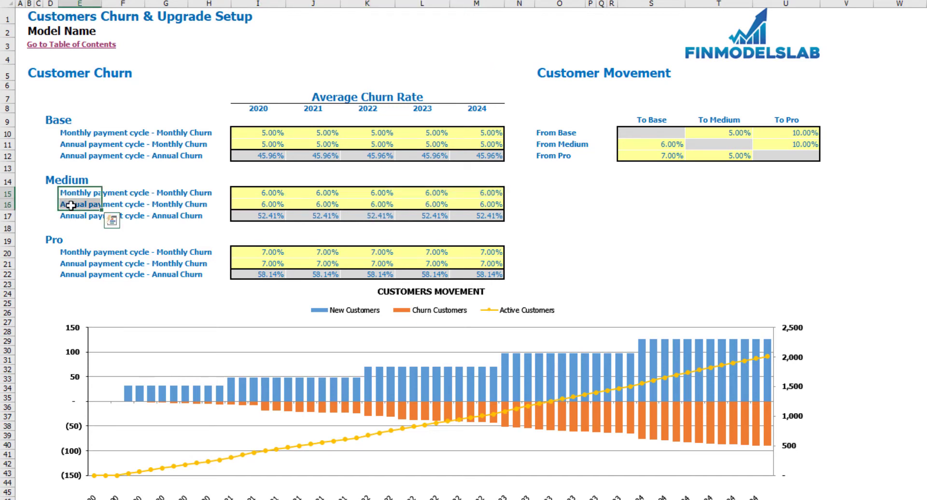
{"action": "left_click", "coordinate": [636, 211]}
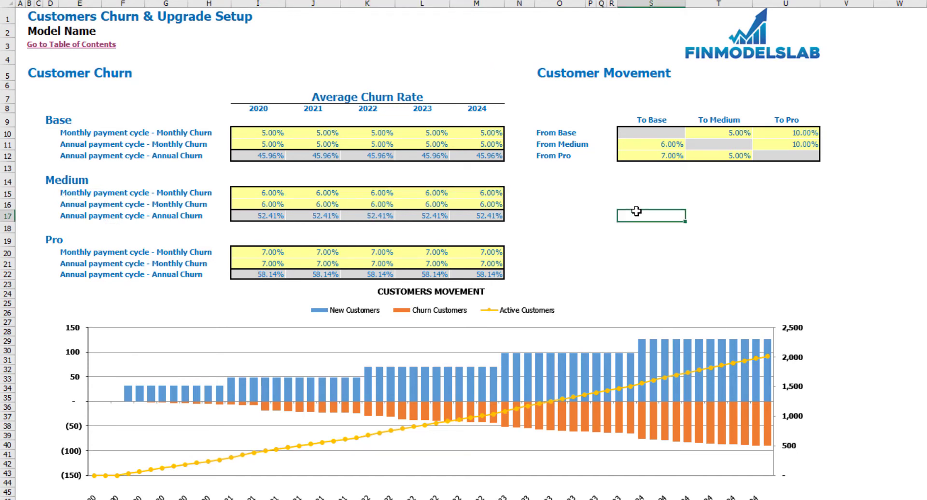
Examine the Customer Movement rates from Base to Medium and from Medium to Pro
{"action": "left_click_drag", "start_coordinate": [665, 134], "coordinate": [785, 157]}
{"action": "left_click", "coordinate": [910, 123]}
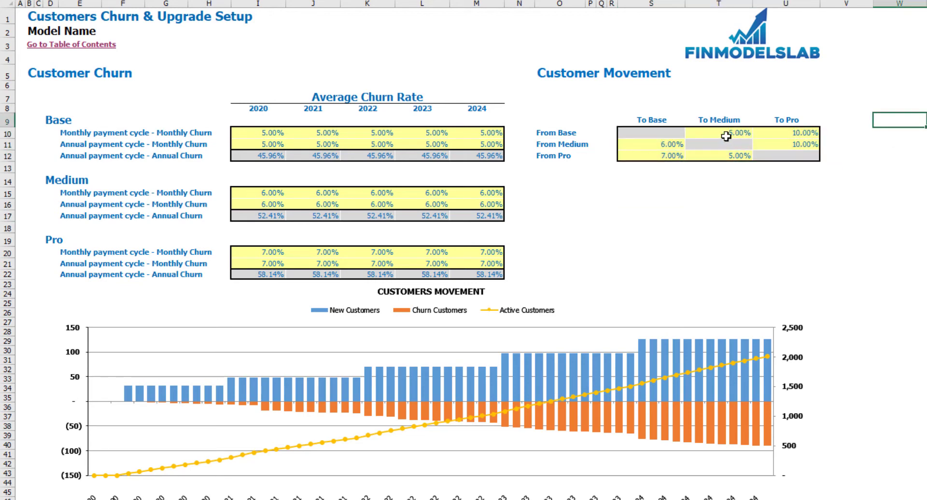
{"action": "left_click", "coordinate": [537, 131]}
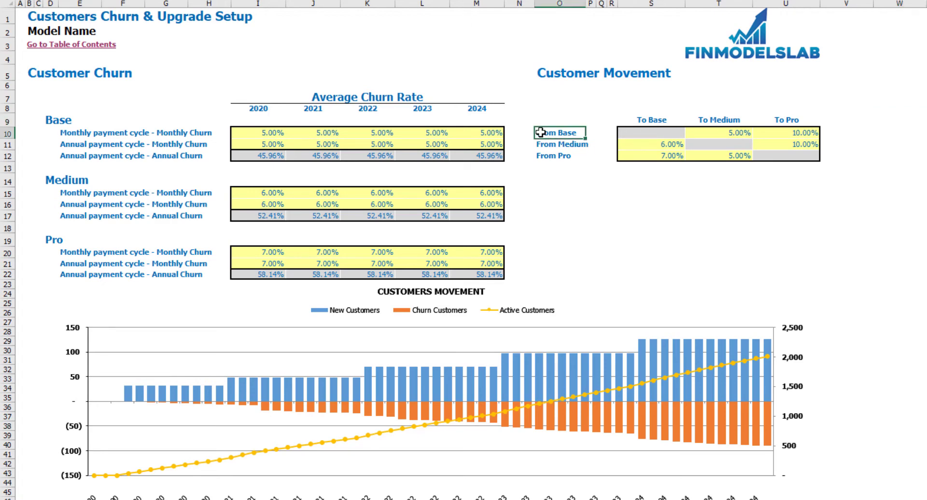
{"action": "left_click", "coordinate": [722, 133]}
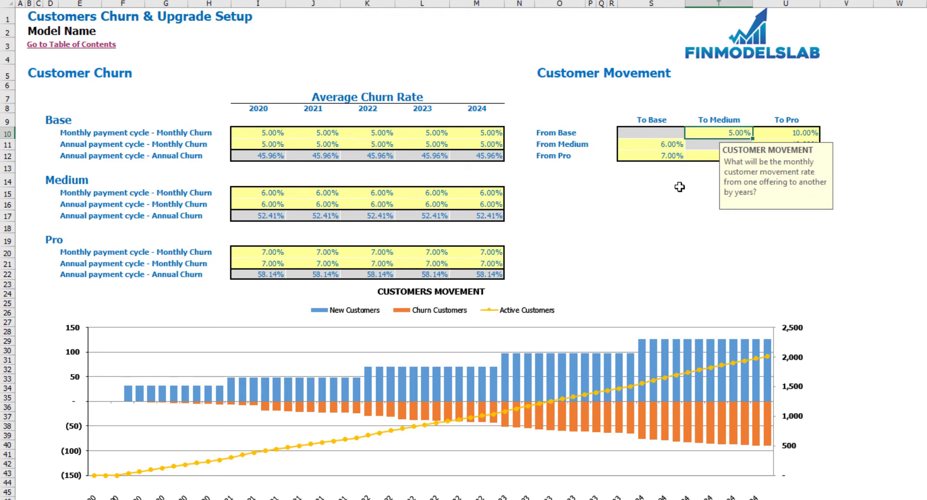
{"action": "left_click", "coordinate": [549, 145]}
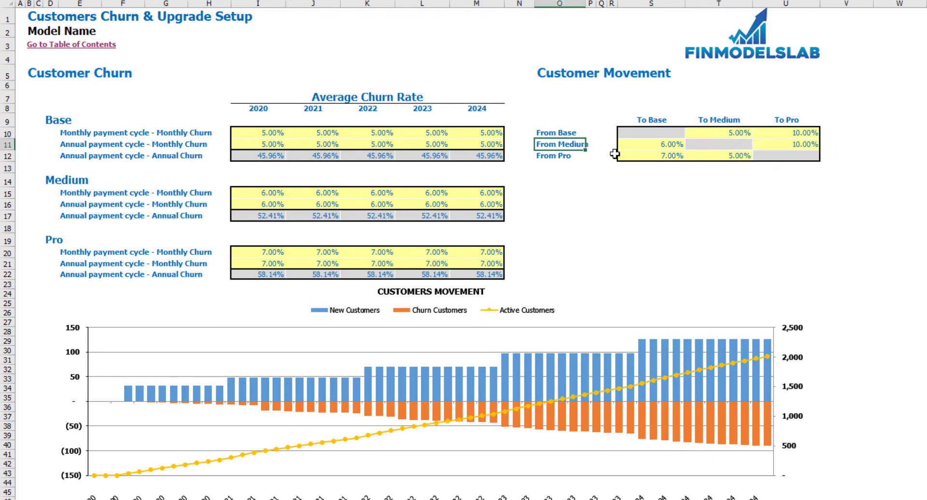
{"action": "left_click", "coordinate": [788, 145]}
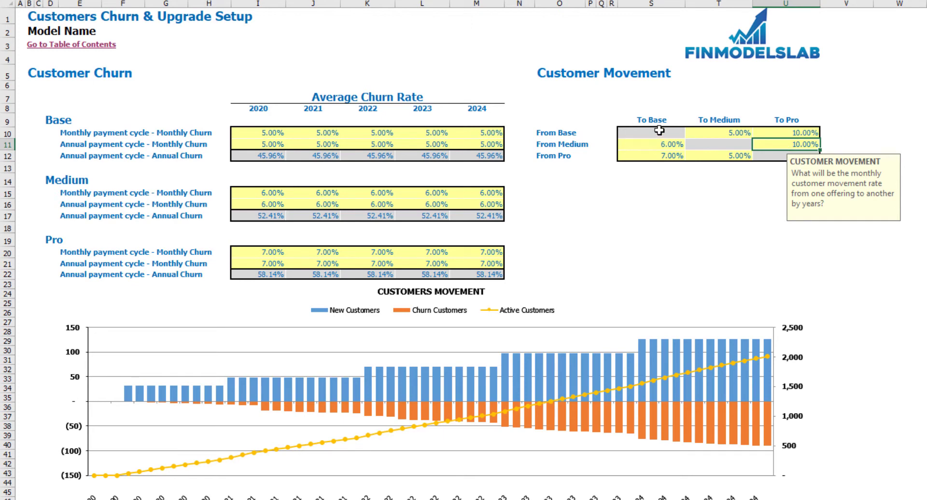
{"action": "left_click_drag", "start_coordinate": [659, 130], "coordinate": [781, 156]}
{"action": "key", "text": "Delete"}
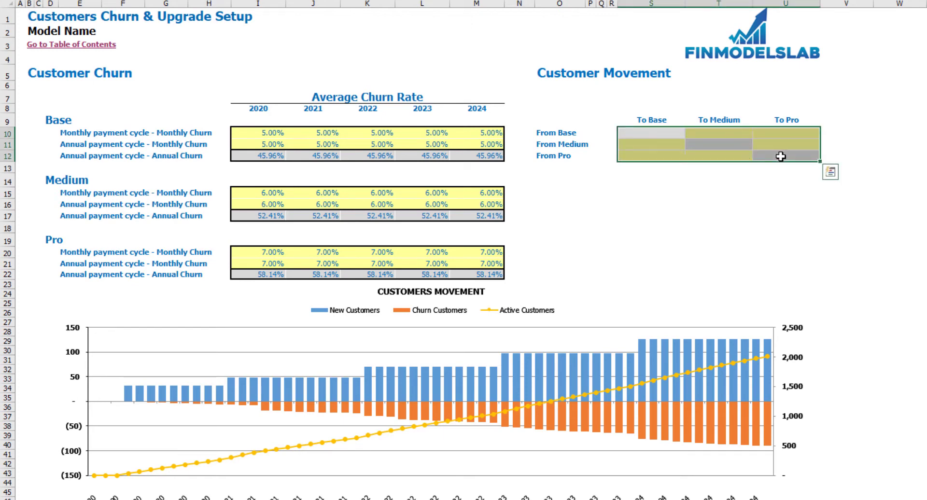
{"action": "key", "text": "ctrl+z"}
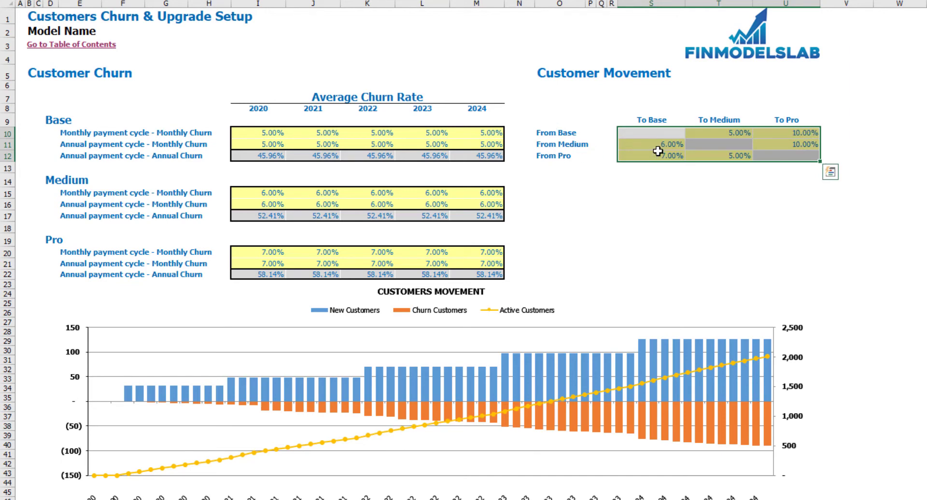
Set the customer movement rate to Base to 1% from Medium and 2% from Pro
{"action": "left_click", "coordinate": [657, 146]}
{"action": "type", "text": "1"}
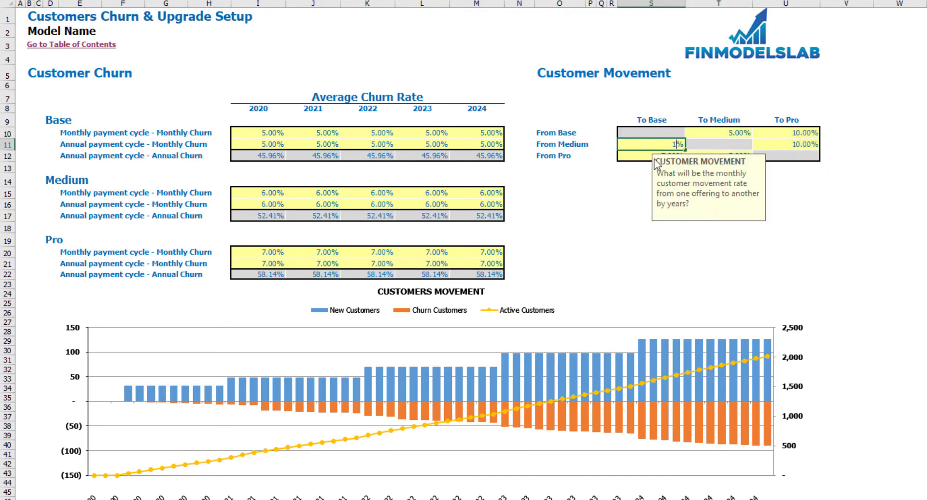
{"action": "key", "text": "Return"}
{"action": "type", "text": "2"}
{"action": "key", "text": "Return"}
{"action": "key", "text": "Up"}
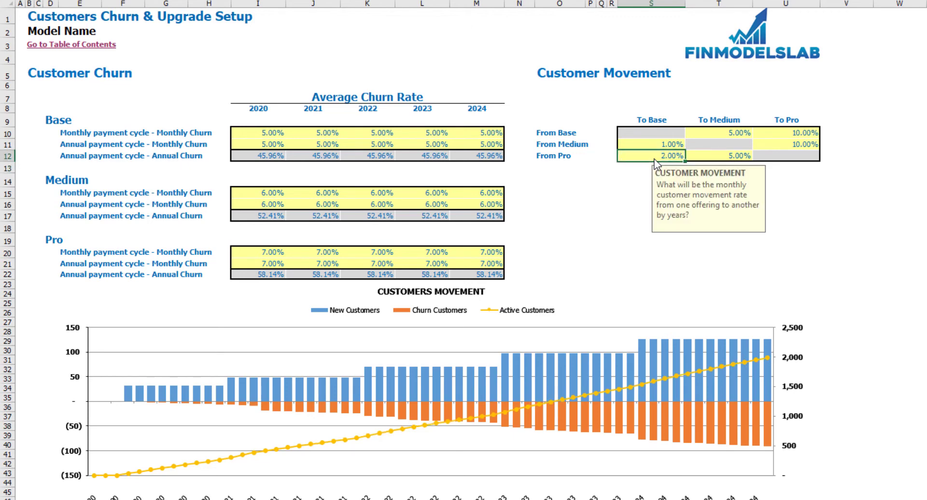
Set the customer movement rate from Pro to Medium to 3%
{"action": "key", "text": "Right"}
{"action": "type", "text": "3"}
{"action": "key", "text": "Return"}
{"action": "key", "text": "Up"}
{"action": "key", "text": "Up"}
{"action": "key", "text": "Up"}
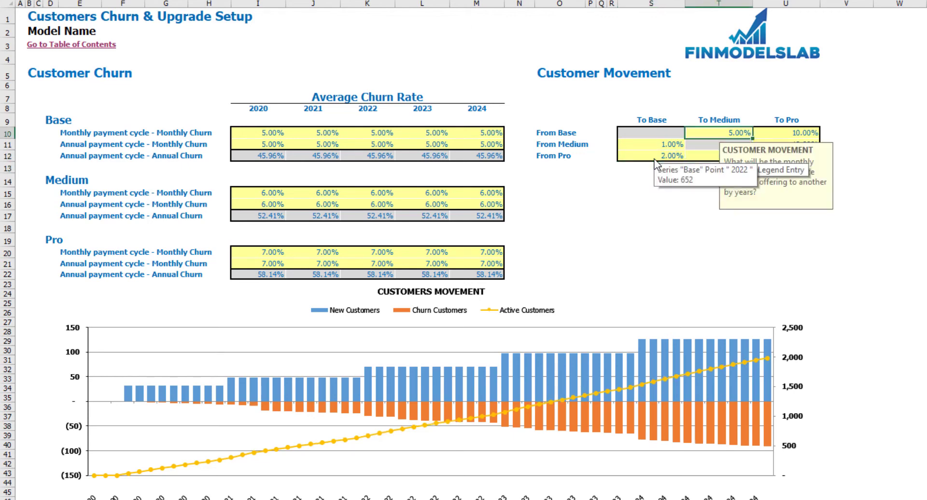
Go over the COSS expense category names on the Cost of Services Sold sheet and select the first one
{"action": "left_click_drag", "start_coordinate": [710, 204], "coordinate": [753, 206]}
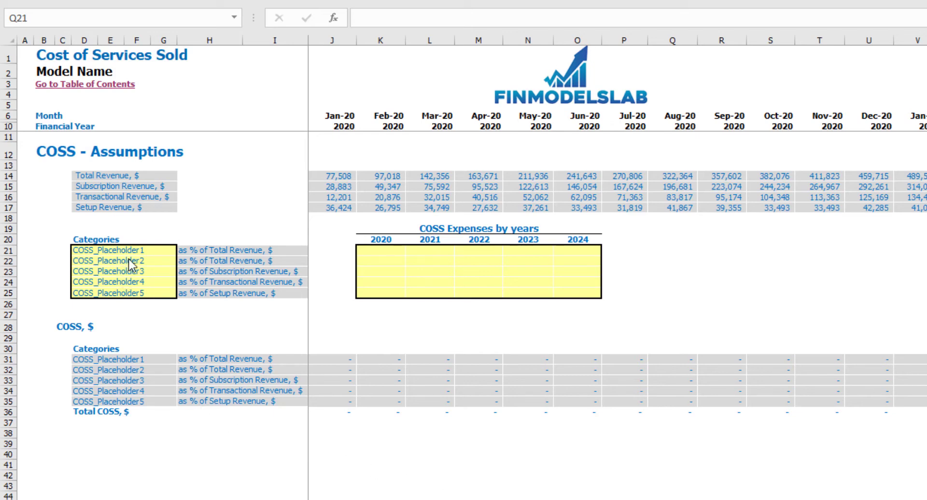
{"action": "left_click_drag", "start_coordinate": [128, 250], "coordinate": [120, 289]}
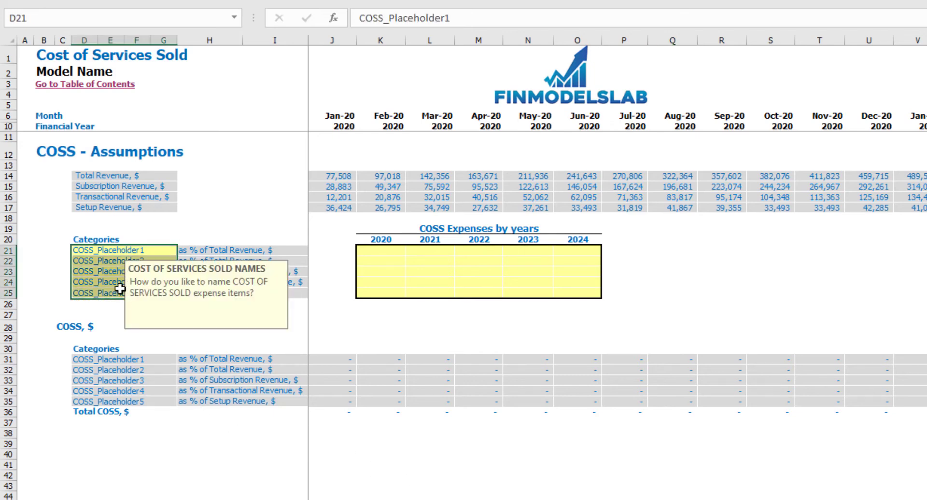
{"action": "left_click", "coordinate": [114, 251]}
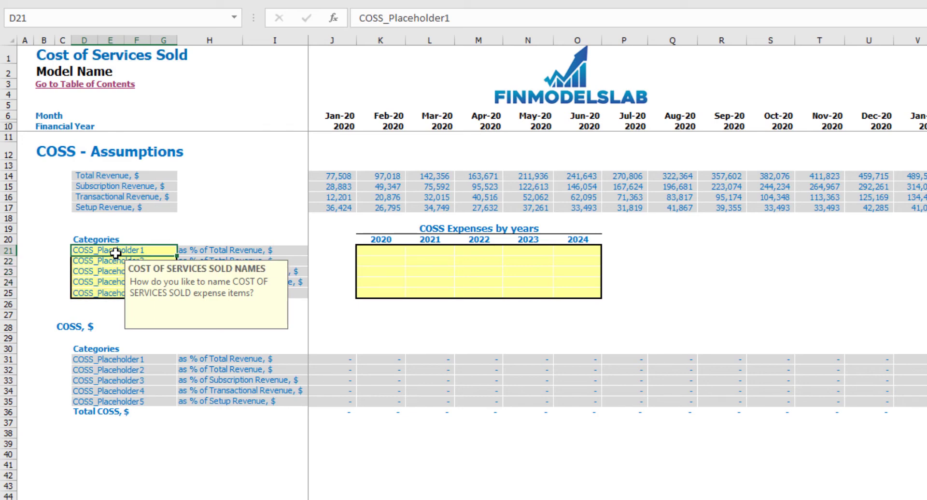
Rename the first cost of services sold category, COSS_Placeholder1, as Hosting Cost
{"action": "type", "text": "Hosting"}
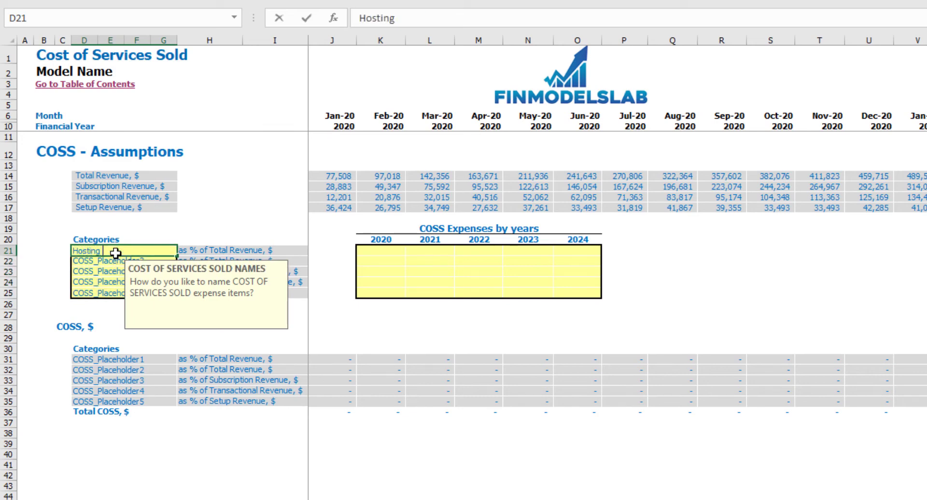
{"action": "type", "text": " Cost"}
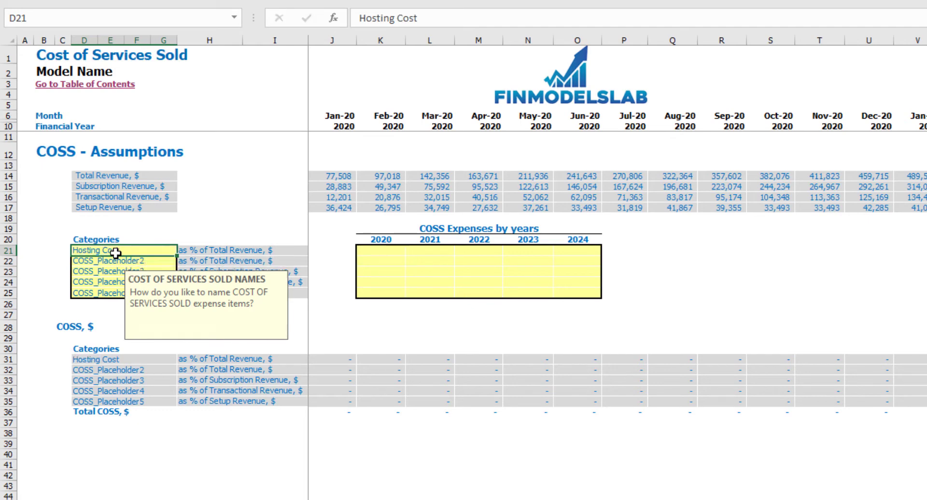
{"action": "key", "text": "Return"}
{"action": "left_click", "coordinate": [214, 197]}
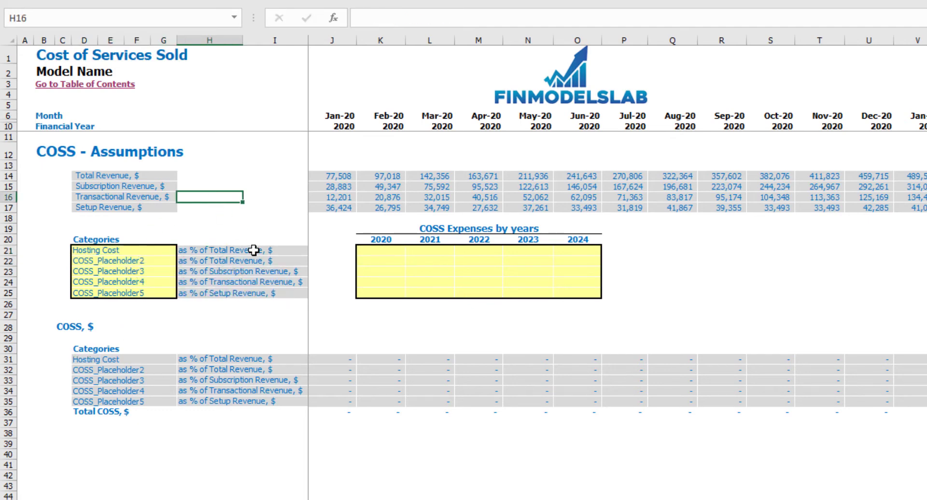
Examine which revenue basis each COSS category uses and the revenue rows those bases refer to
{"action": "left_click_drag", "start_coordinate": [251, 249], "coordinate": [267, 295]}
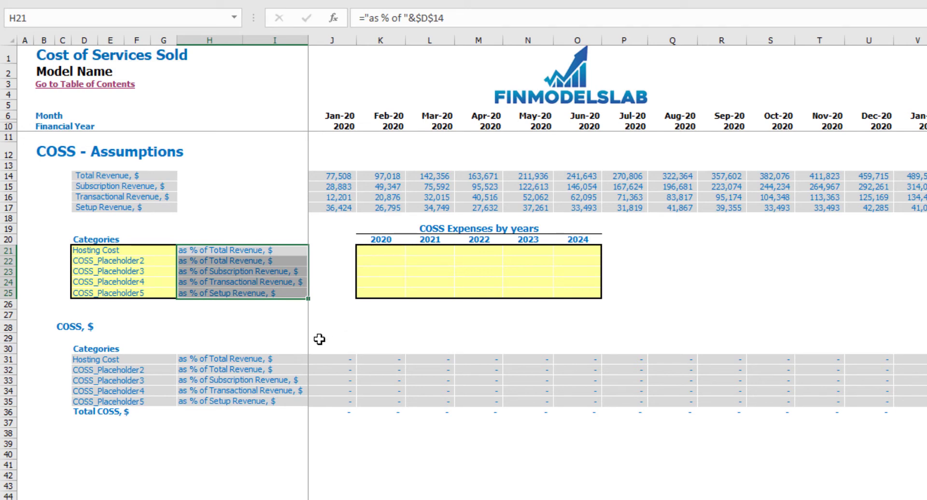
{"action": "left_click", "coordinate": [248, 253]}
{"action": "left_click_drag", "start_coordinate": [247, 255], "coordinate": [248, 261]}
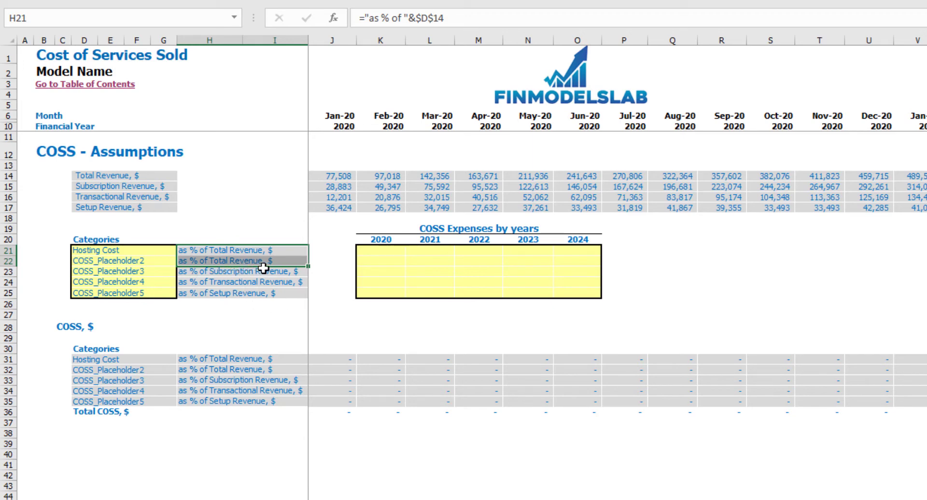
{"action": "left_click", "coordinate": [280, 274]}
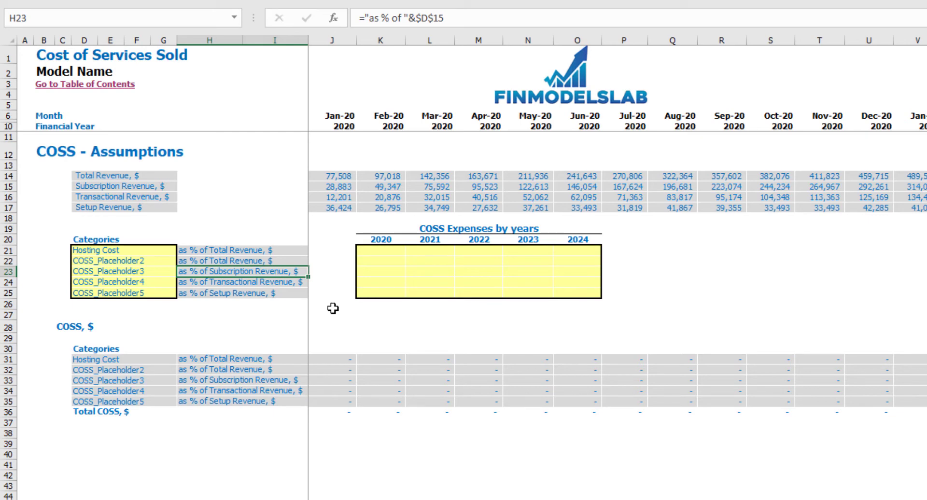
{"action": "key", "text": "Down"}
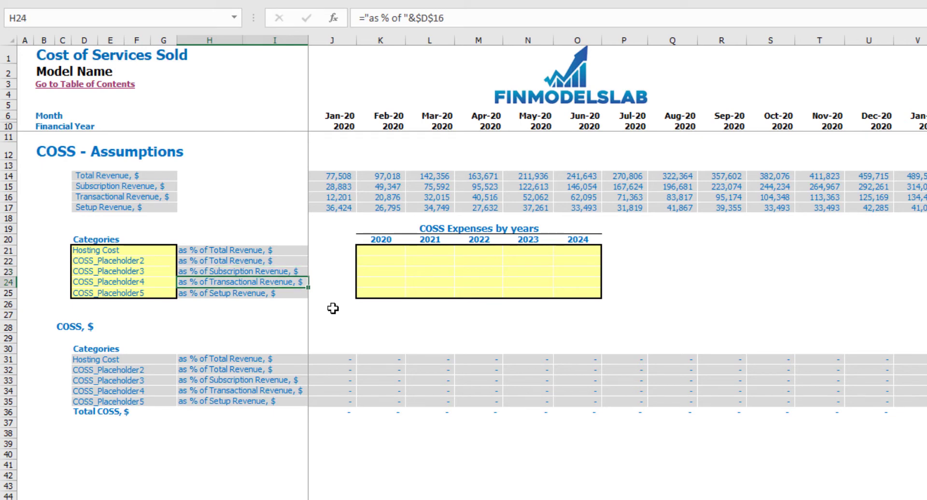
{"action": "key", "text": "Down"}
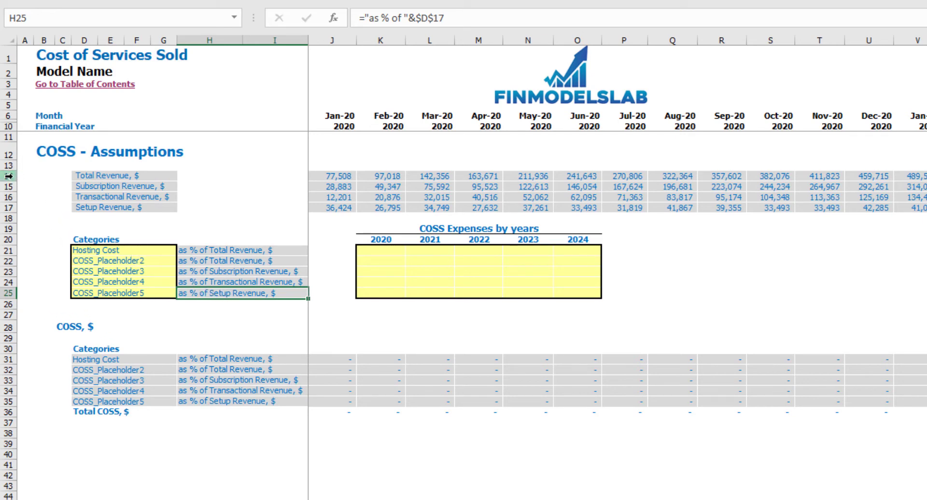
{"action": "left_click_drag", "start_coordinate": [12, 176], "coordinate": [17, 199]}
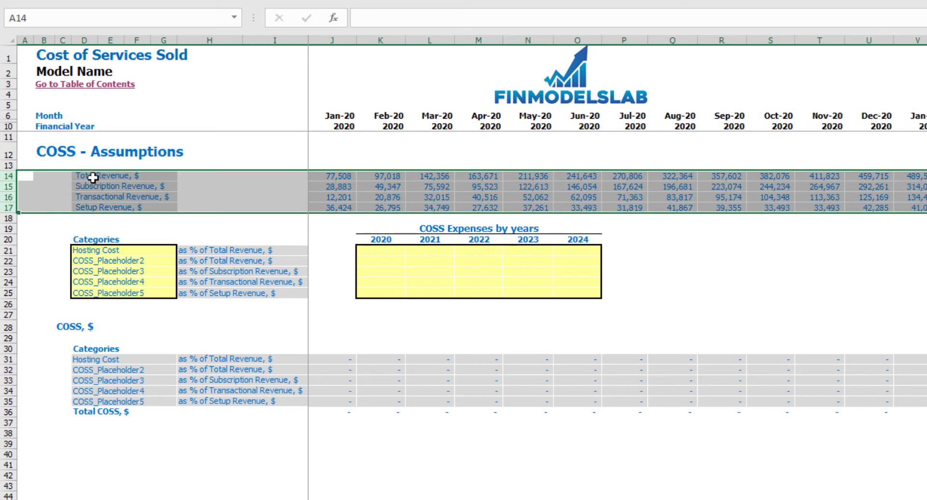
{"action": "left_click", "coordinate": [101, 175]}
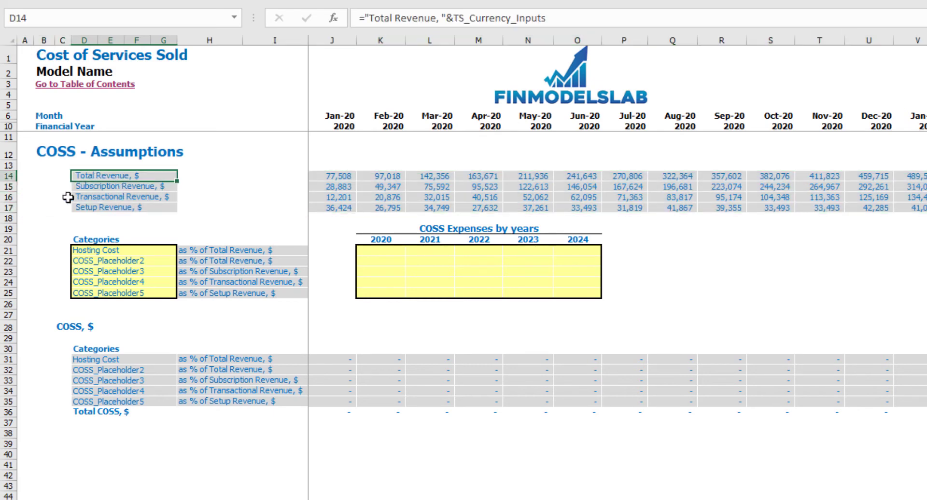
{"action": "left_click", "coordinate": [8, 186]}
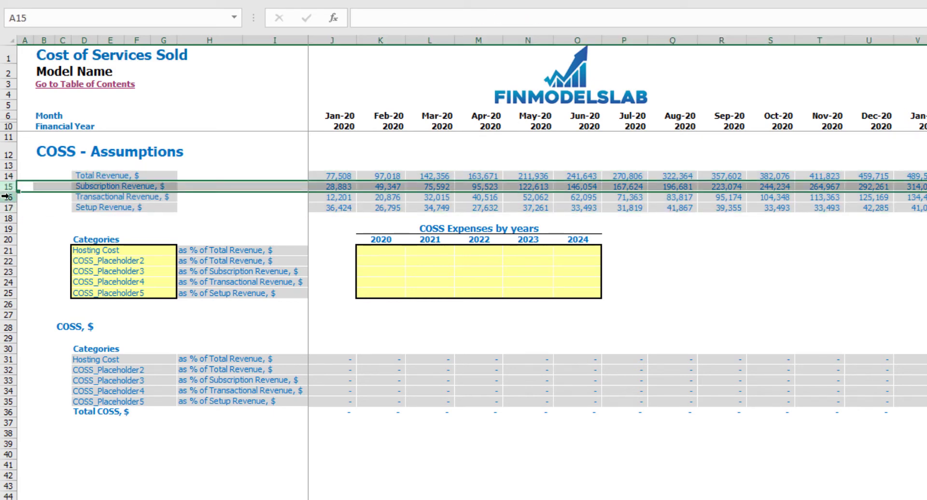
{"action": "left_click", "coordinate": [7, 196]}
{"action": "left_click", "coordinate": [7, 207]}
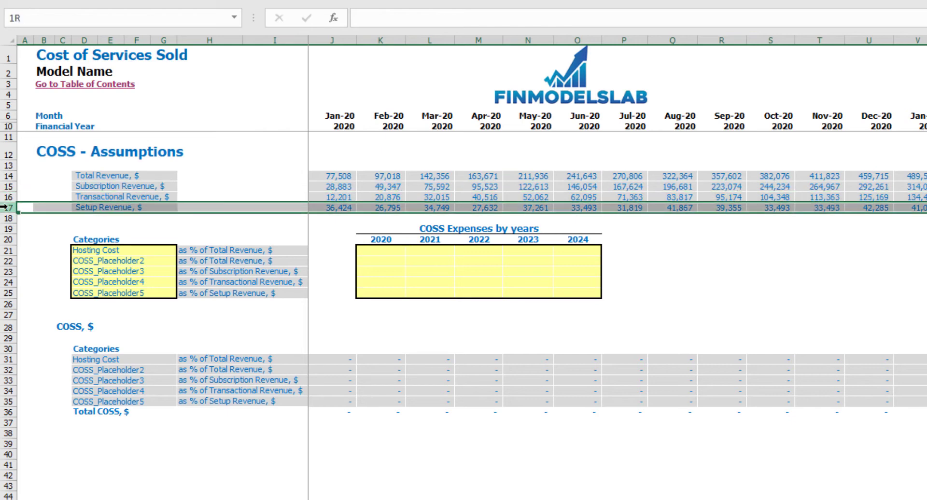
{"action": "left_click", "coordinate": [185, 223]}
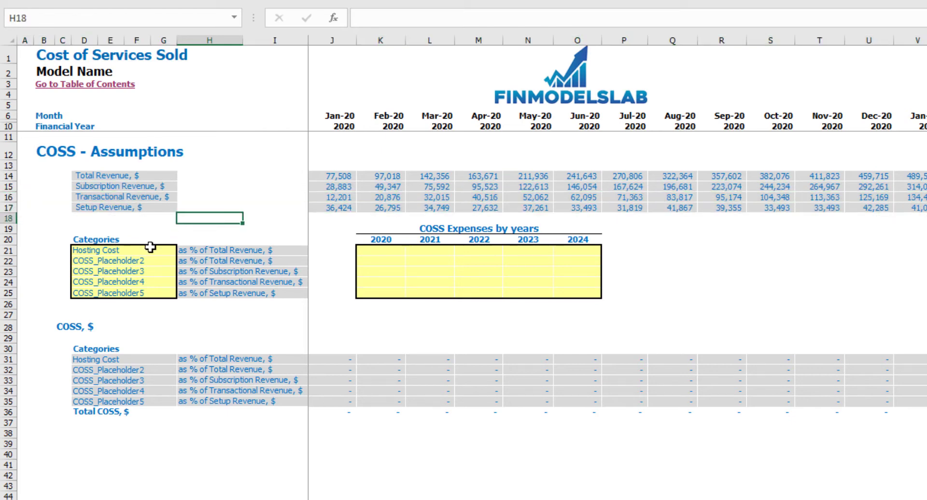
{"action": "left_click", "coordinate": [257, 249]}
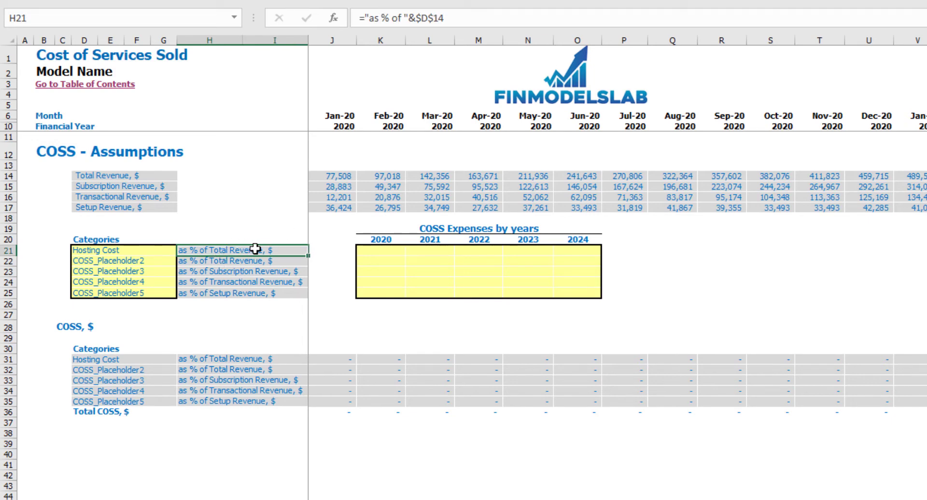
Enter Hosting Cost as a percentage of total revenue: 10% for 2020, 12% for 2021, 13% for 2022, 14% for 2023 and 15% for 2024
{"action": "left_click", "coordinate": [391, 251]}
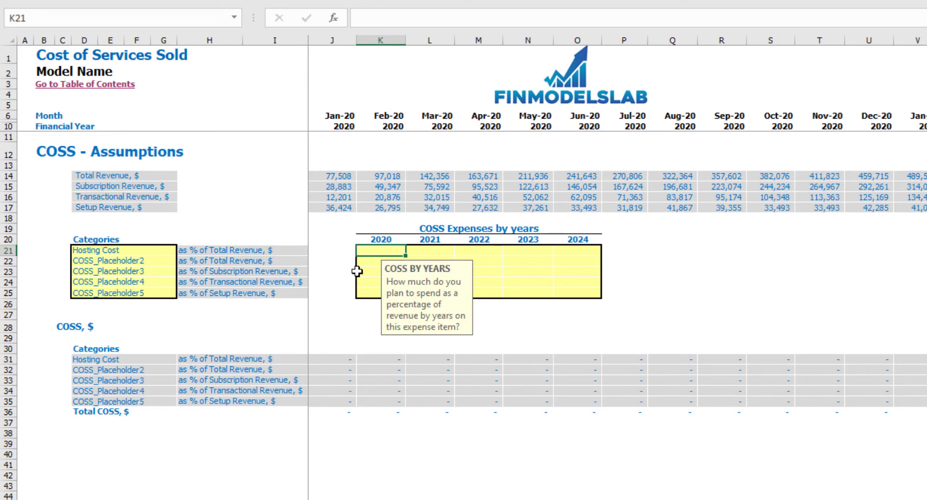
{"action": "type", "text": "10%"}
{"action": "key", "text": "Tab"}
{"action": "type", "text": "12%"}
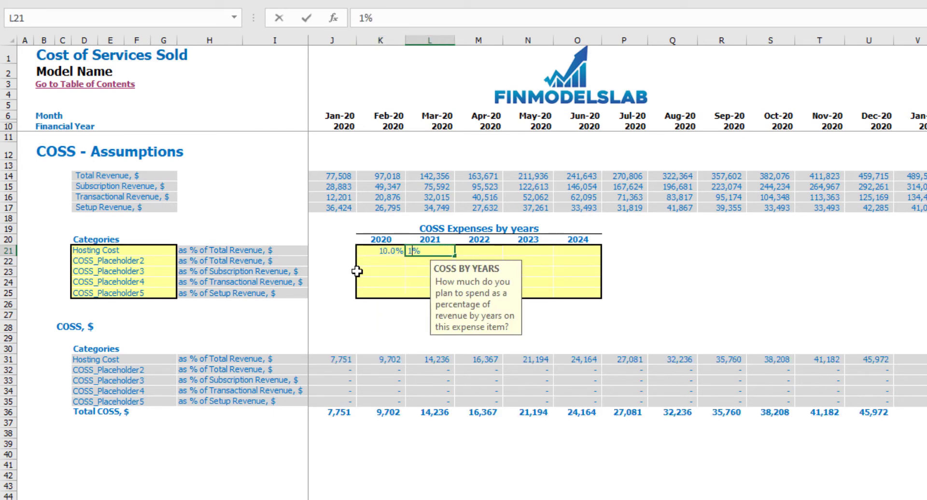
{"action": "key", "text": "Tab"}
{"action": "type", "text": "13%"}
{"action": "key", "text": "Tab"}
{"action": "type", "text": "14%"}
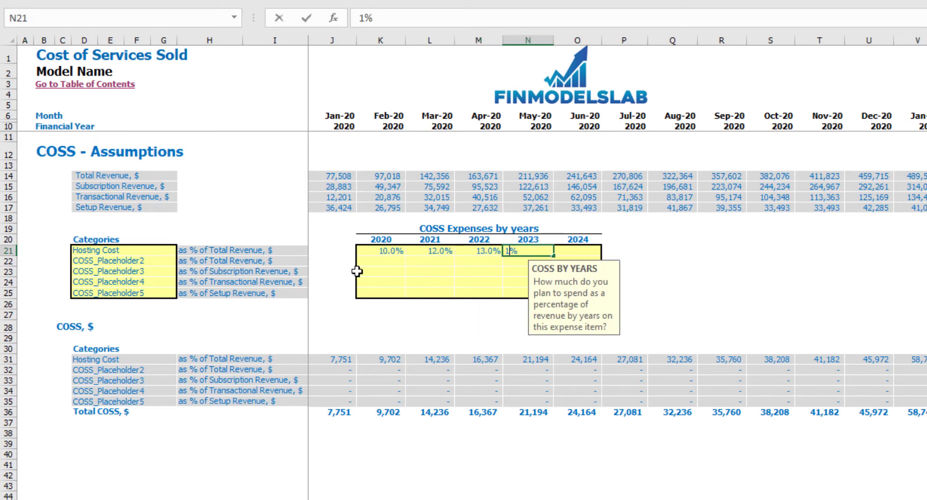
{"action": "key", "text": "Tab"}
{"action": "type", "text": "15%"}
{"action": "key", "text": "Return"}
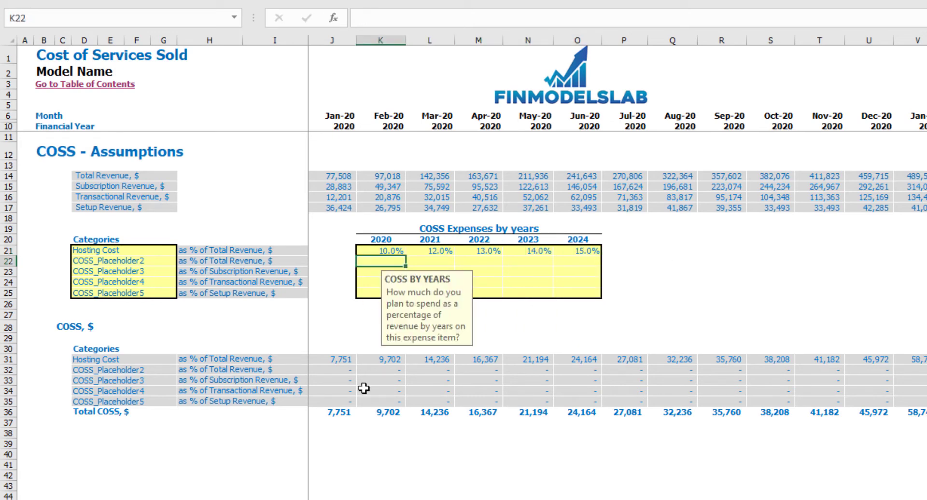
Examine the monthly Hosting Cost amounts in the COSS table and in the expanded COSS section of the Income Statement
{"action": "left_click", "coordinate": [338, 337]}
{"action": "left_click_drag", "start_coordinate": [338, 360], "coordinate": [854, 356]}
{"action": "left_click", "coordinate": [820, 304]}
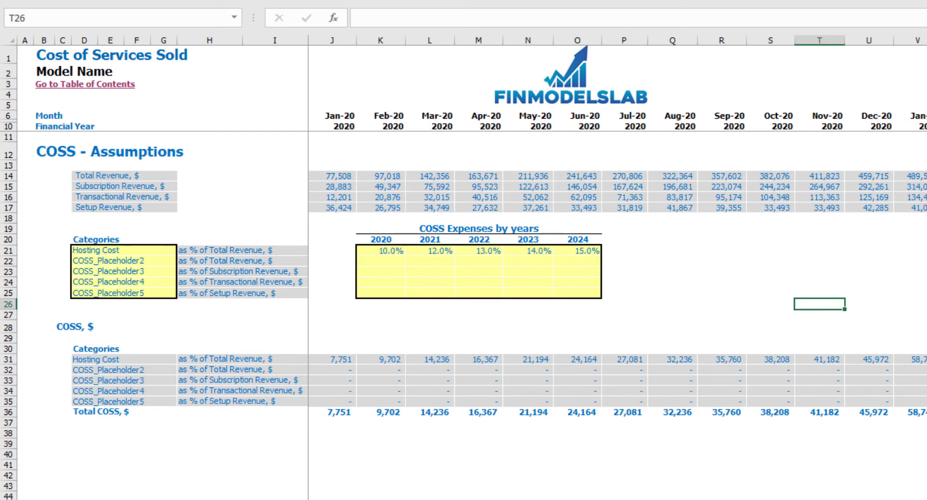
{"action": "left_click", "coordinate": [145, 498]}
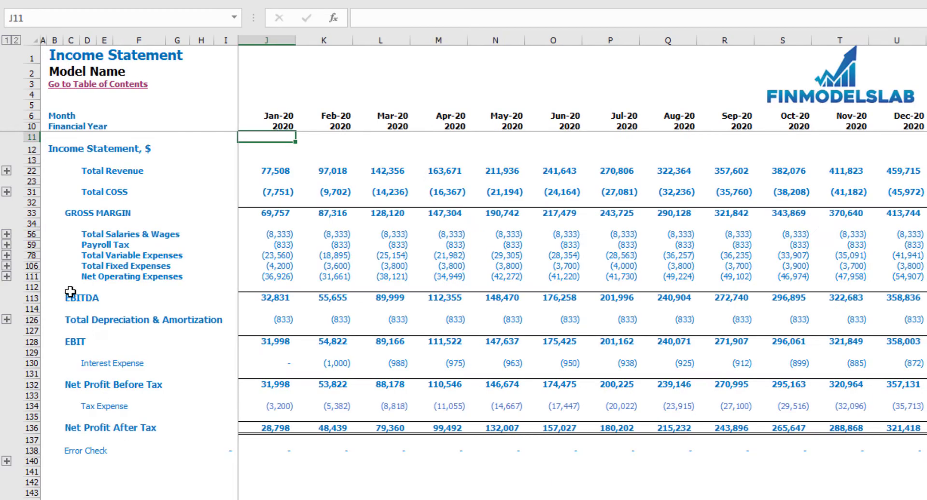
{"action": "left_click", "coordinate": [7, 194]}
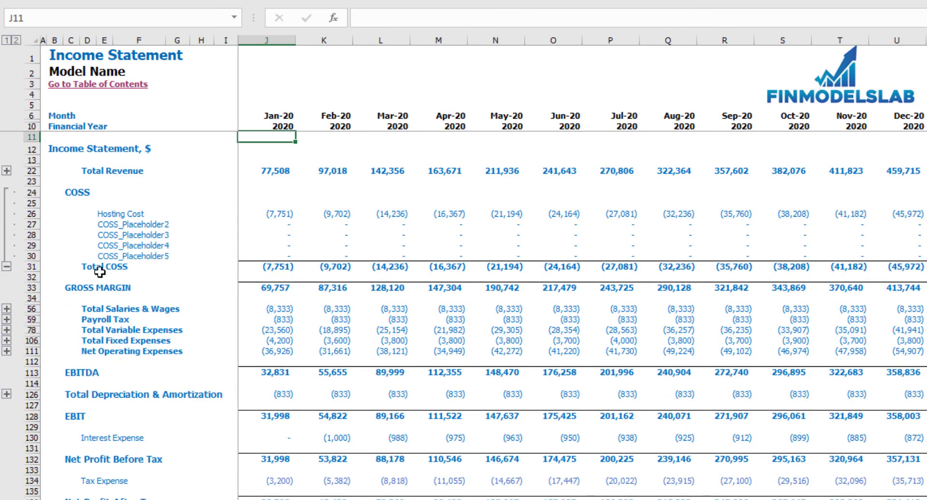
{"action": "left_click_drag", "start_coordinate": [103, 215], "coordinate": [103, 255]}
{"action": "left_click_drag", "start_coordinate": [271, 212], "coordinate": [779, 210]}
{"action": "key", "text": "ctrl+v"}
{"action": "left_click", "coordinate": [831, 191]}
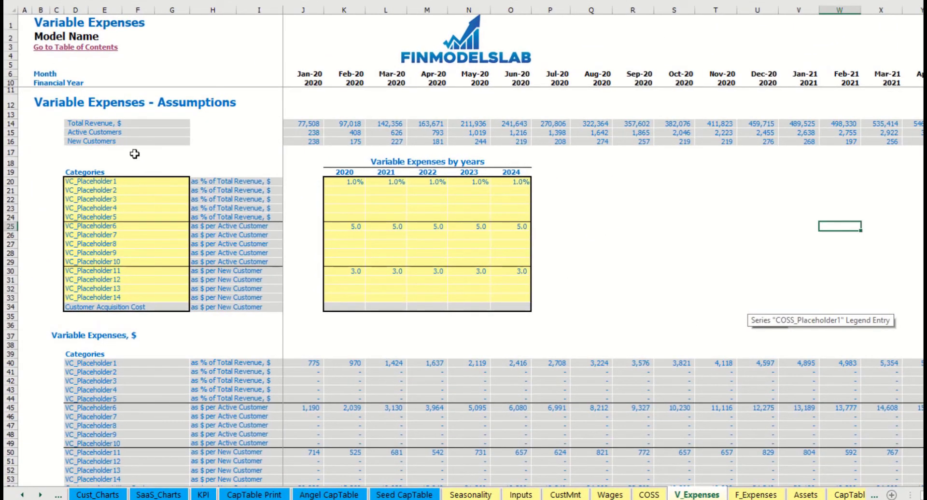
Examine the Variable Expenses assumptions, including the Customer Acquisition Cost row and the calculation basis of each category
{"action": "left_click_drag", "start_coordinate": [140, 180], "coordinate": [142, 294]}
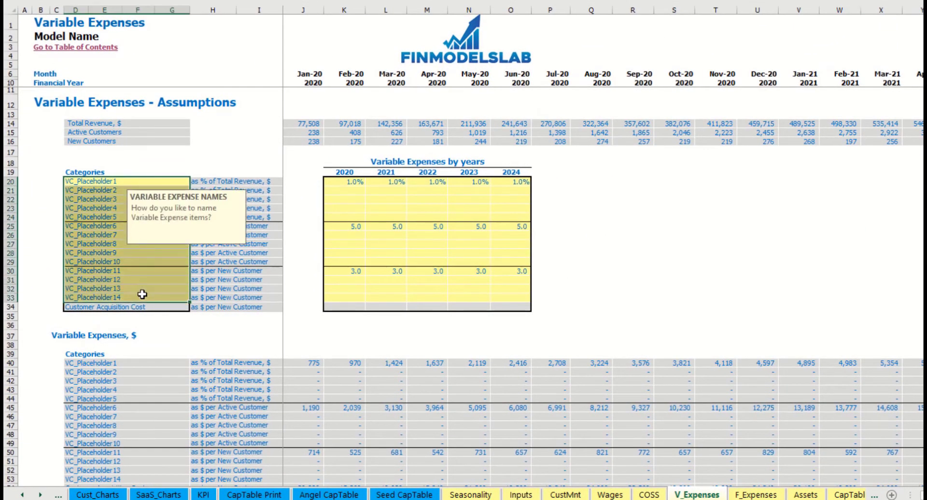
{"action": "left_click", "coordinate": [724, 226]}
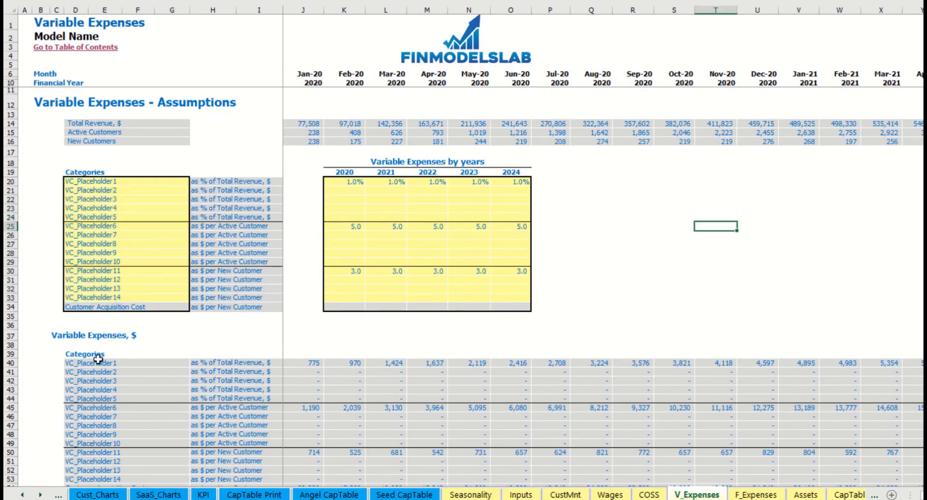
{"action": "left_click", "coordinate": [105, 307]}
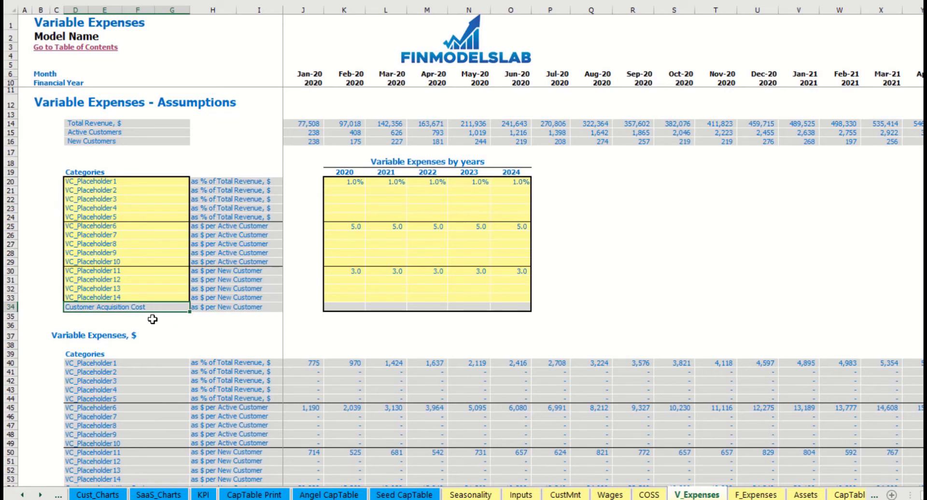
{"action": "scroll", "coordinate": [207, 323], "scroll_direction": "down", "scroll_amount": 3}
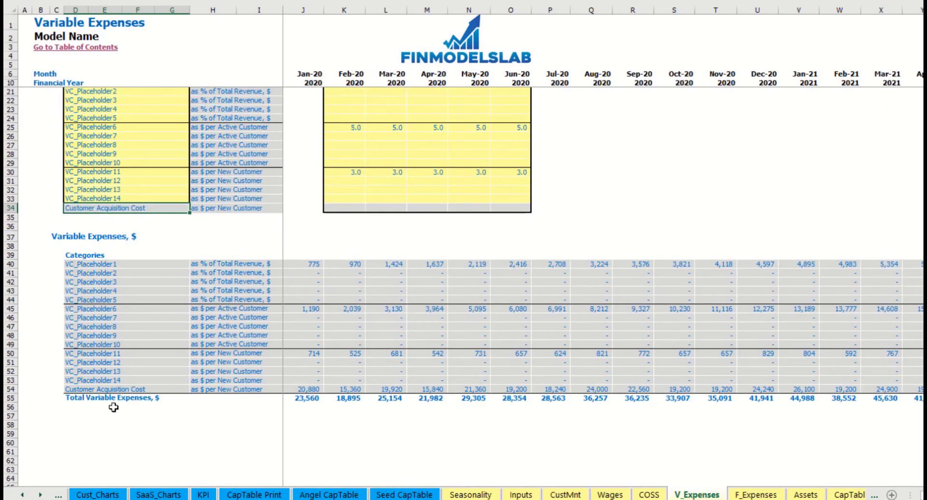
{"action": "left_click_drag", "start_coordinate": [306, 387], "coordinate": [555, 377]}
{"action": "scroll", "coordinate": [462, 334], "scroll_direction": "up", "scroll_amount": 3}
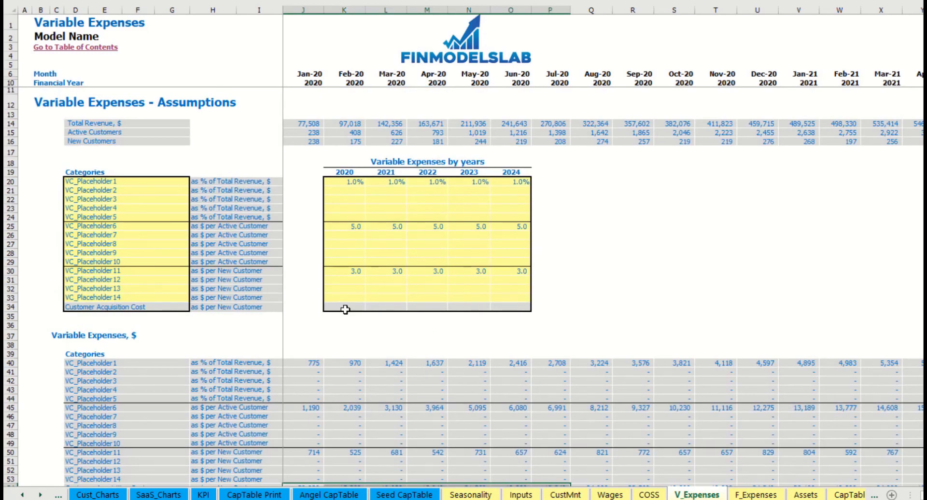
{"action": "left_click_drag", "start_coordinate": [345, 309], "coordinate": [521, 310]}
{"action": "left_click", "coordinate": [669, 270]}
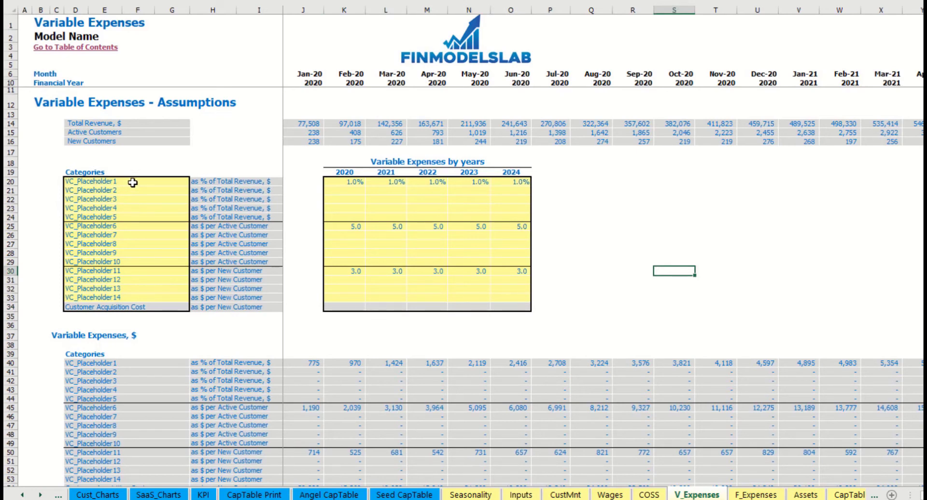
{"action": "left_click_drag", "start_coordinate": [235, 182], "coordinate": [259, 298]}
{"action": "left_click", "coordinate": [601, 200]}
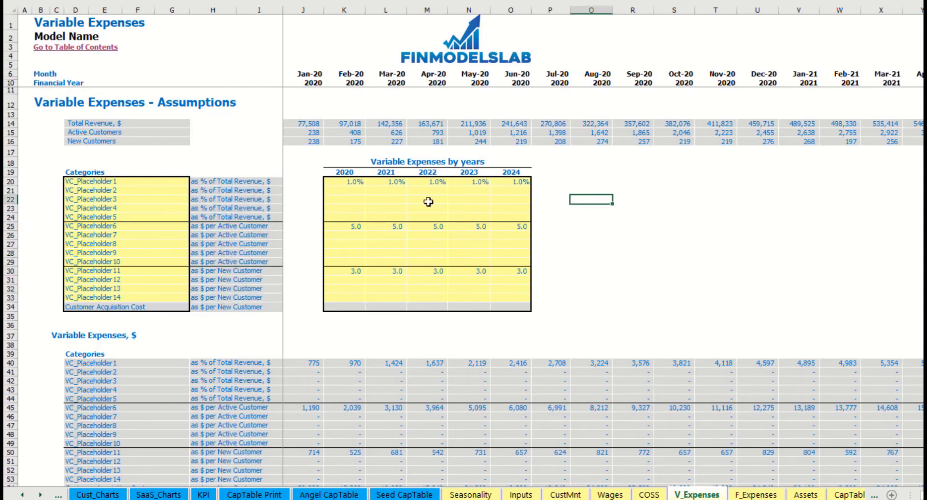
{"action": "left_click_drag", "start_coordinate": [15, 124], "coordinate": [28, 140]}
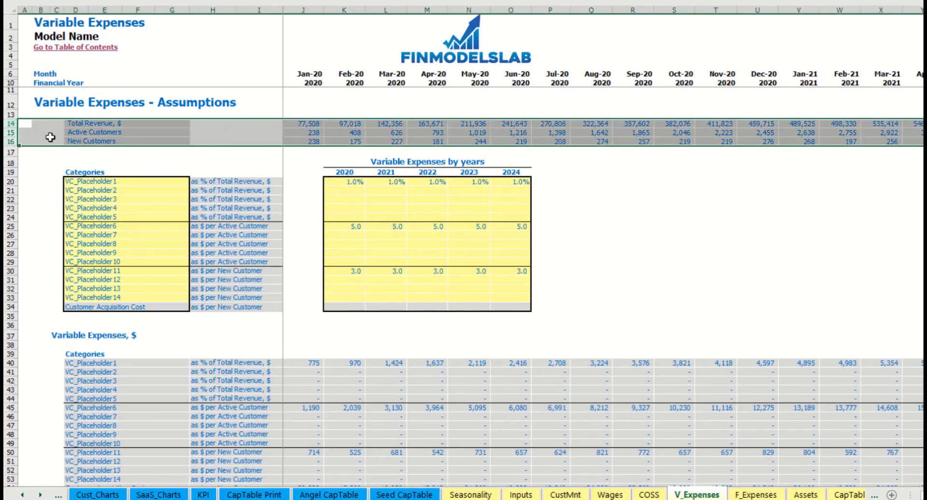
{"action": "left_click", "coordinate": [34, 125]}
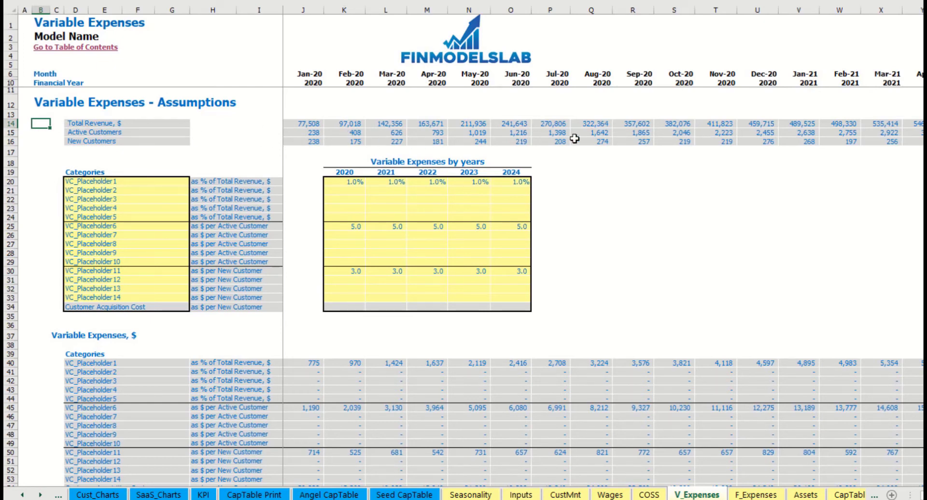
Rename the first variable expense category, VC_Placeholder1, as Utilities
{"action": "left_click", "coordinate": [135, 181]}
{"action": "type", "text": "Util"}
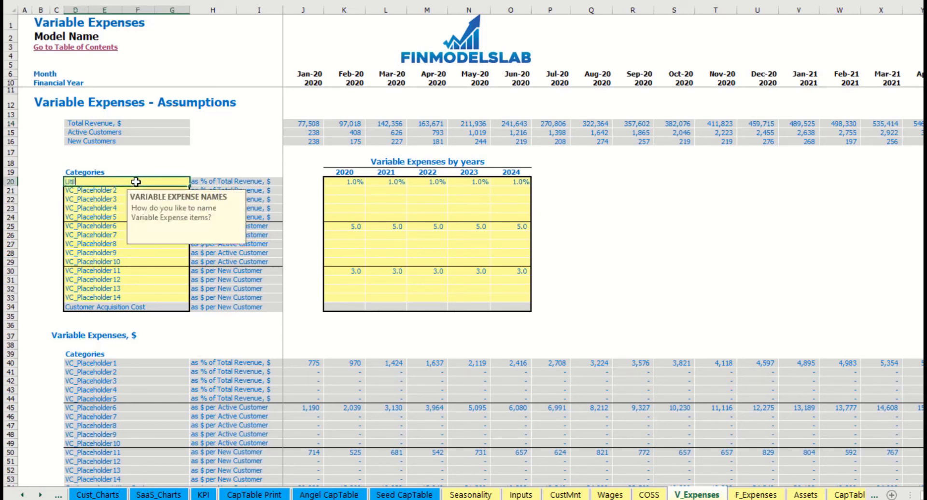
{"action": "type", "text": "ities"}
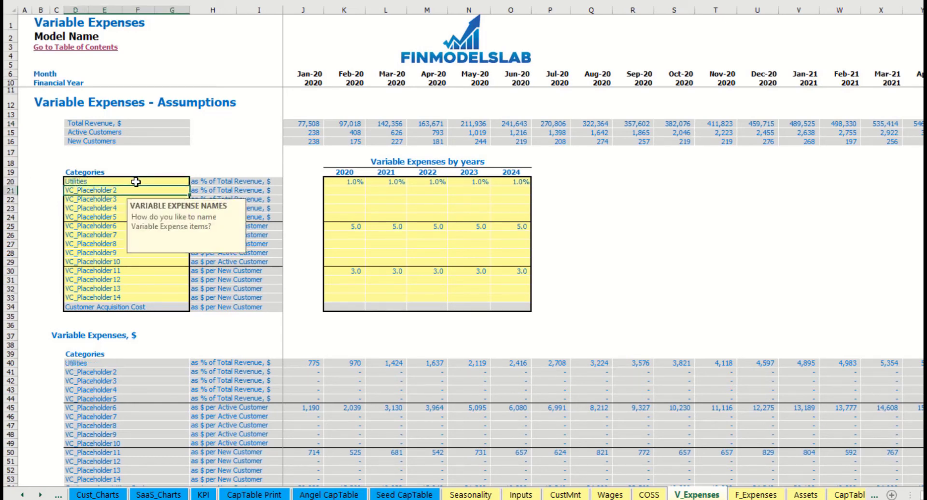
Enter Utilities as a percentage of total revenue: 2% for 2020, 3% for 2021, 4% for 2022, 5% for 2023 and 5.5% for 2024
{"action": "left_click", "coordinate": [338, 181]}
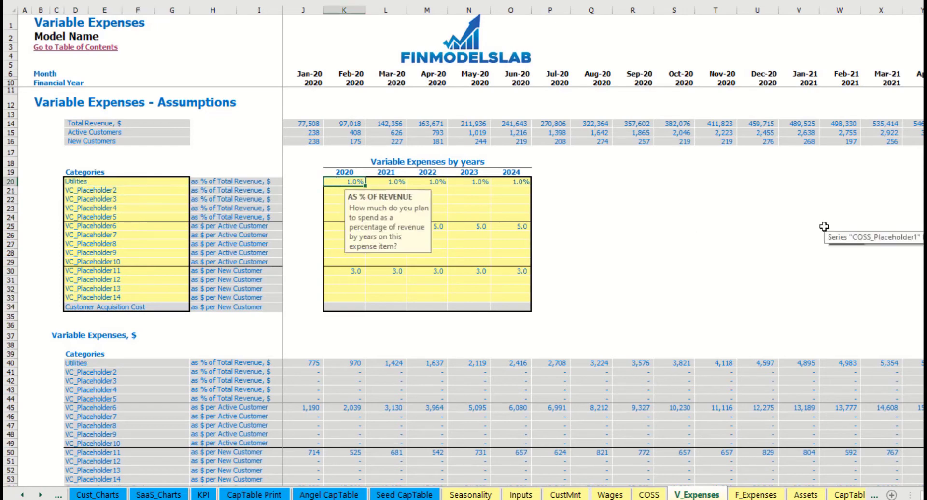
{"action": "type", "text": "2"}
{"action": "key", "text": "Tab"}
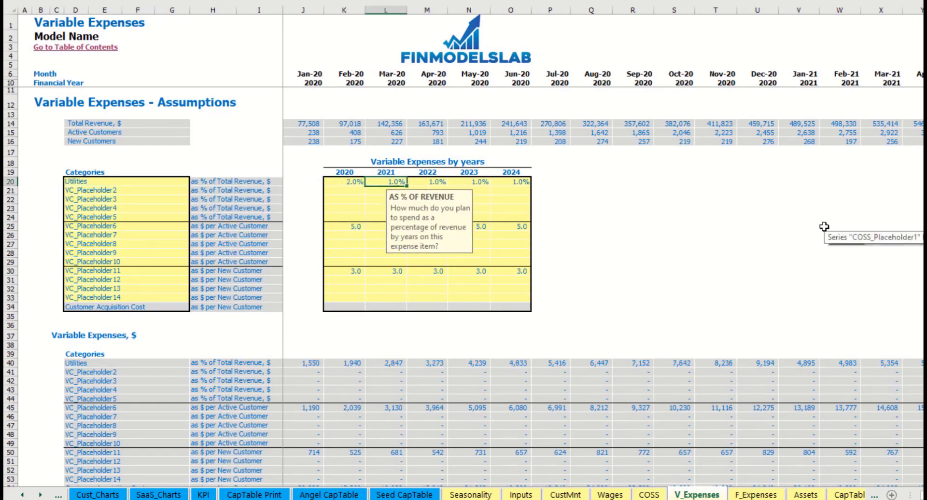
{"action": "type", "text": "3"}
{"action": "key", "text": "Tab"}
{"action": "type", "text": "4"}
{"action": "key", "text": "Tab"}
{"action": "type", "text": "5"}
{"action": "key", "text": "Tab"}
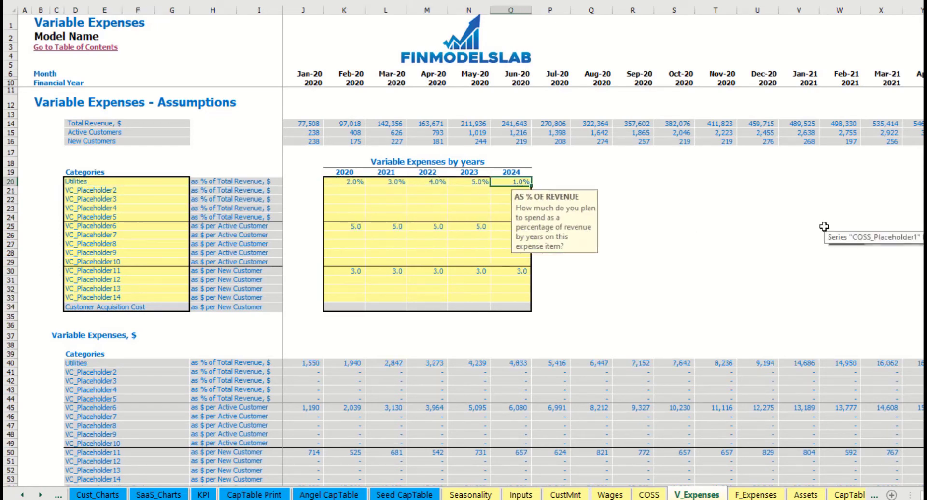
{"action": "type", "text": "5.5"}
{"action": "left_click", "coordinate": [571, 271]}
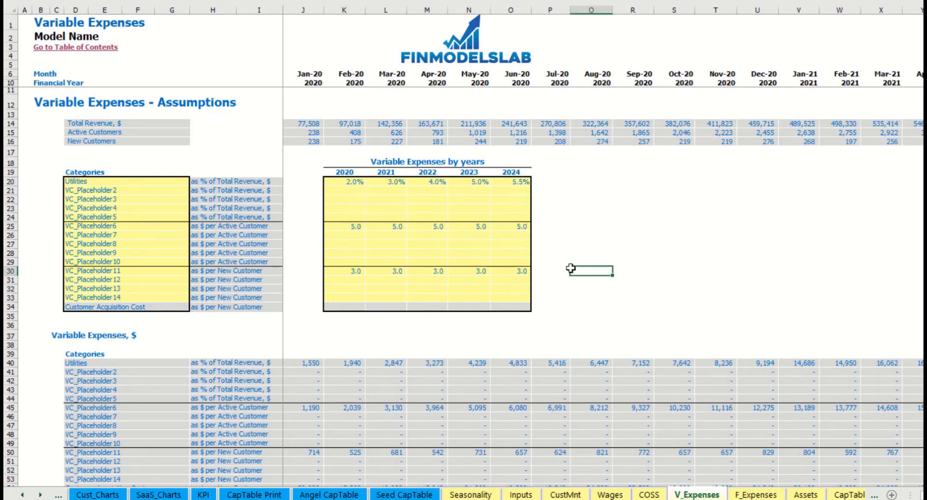
{"action": "left_click_drag", "start_coordinate": [312, 366], "coordinate": [655, 363]}
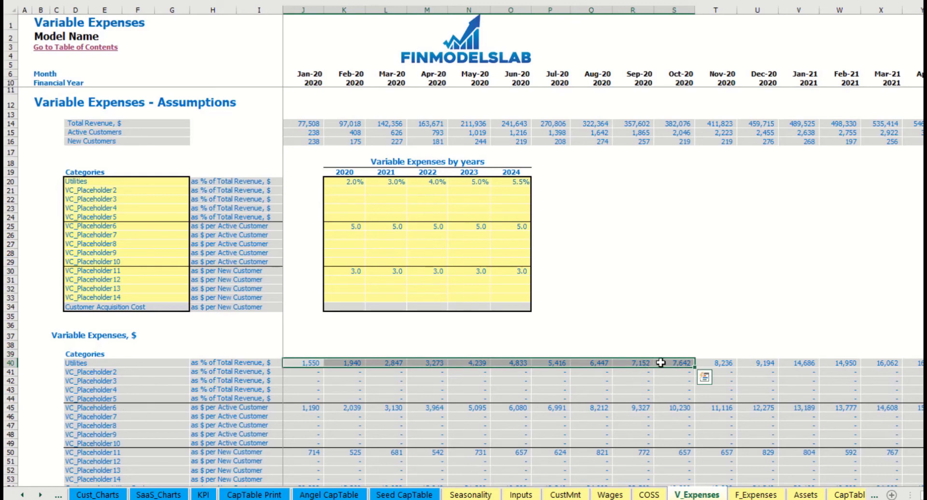
{"action": "left_click", "coordinate": [707, 284]}
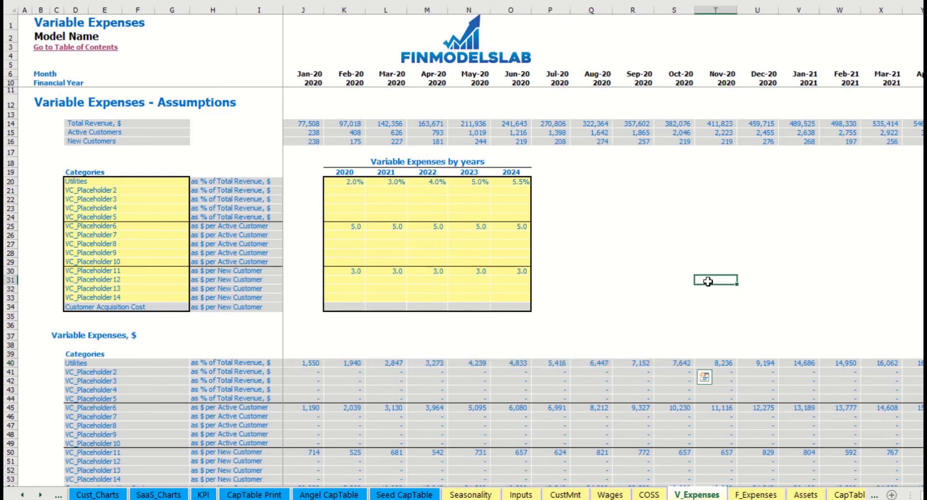
Enter the VC_Placeholder6 cost per active customer: $5 for 2020, $4 for 2021, $6 for 2022, $7 for 2023 and $8 for 2024
{"action": "left_click", "coordinate": [124, 226]}
{"action": "left_click", "coordinate": [668, 225]}
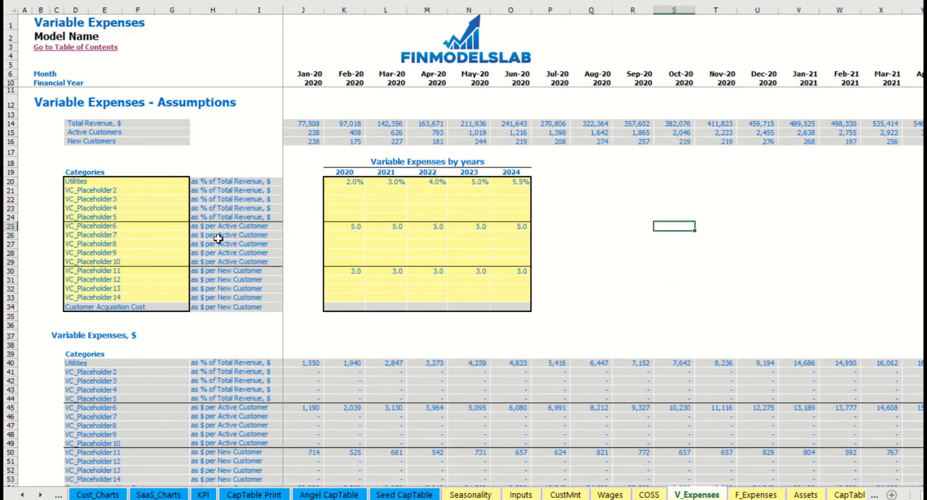
{"action": "left_click", "coordinate": [228, 225]}
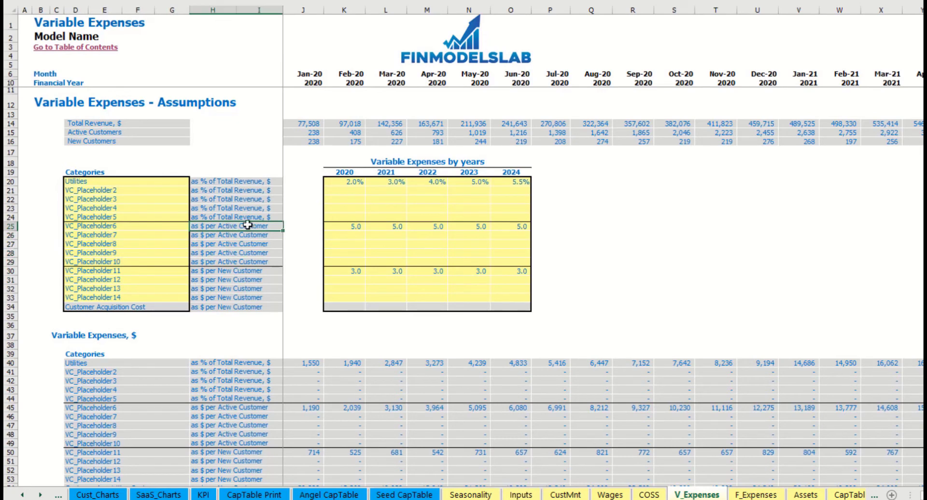
{"action": "left_click", "coordinate": [360, 228]}
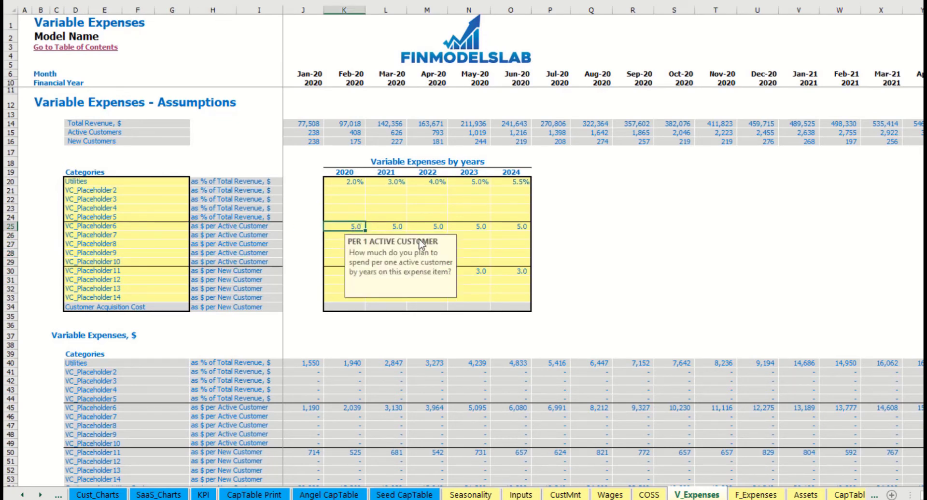
{"action": "type", "text": "5"}
{"action": "key", "text": "Tab"}
{"action": "type", "text": "4"}
{"action": "key", "text": "Tab"}
{"action": "type", "text": "6"}
{"action": "key", "text": "Tab"}
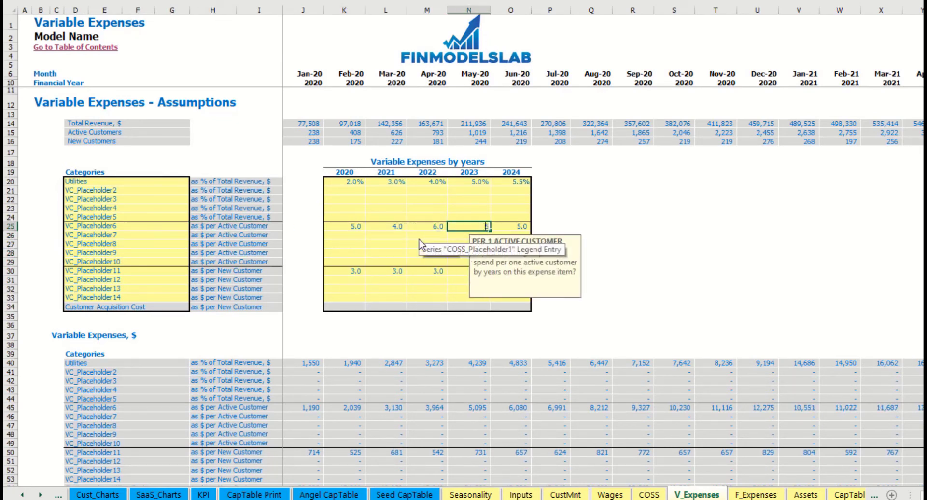
{"action": "type", "text": "7"}
{"action": "key", "text": "Tab"}
{"action": "type", "text": "8"}
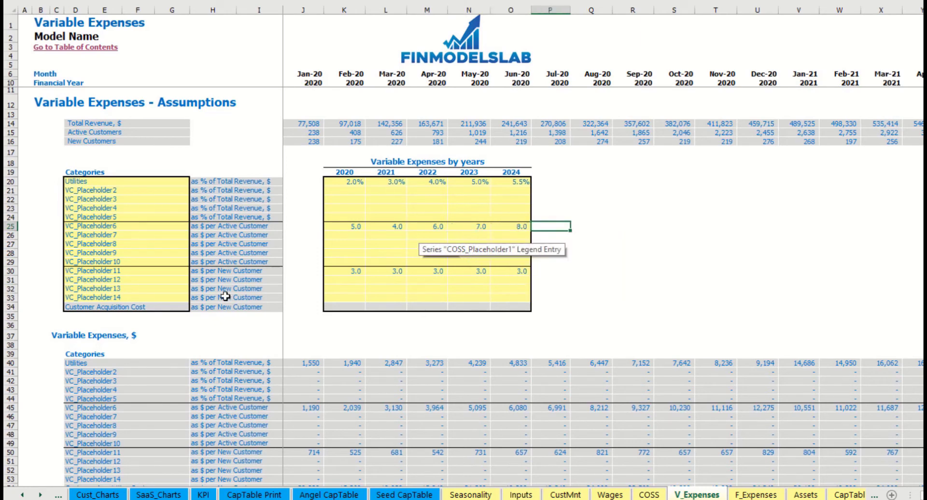
Set the VC_Placeholder11 cost per new customer to $1 for 2020, $2 for 2021, $4 for 2023 and $5 for 2024, keeping $3 for 2022
{"action": "left_click", "coordinate": [205, 271]}
{"action": "left_click", "coordinate": [356, 273]}
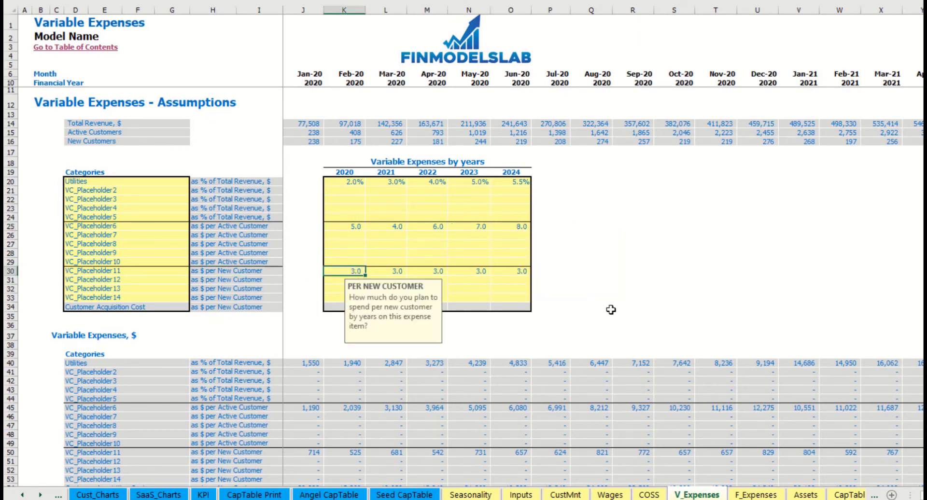
{"action": "type", "text": "1"}
{"action": "key", "text": "Tab"}
{"action": "type", "text": "2"}
{"action": "key", "text": "Tab"}
{"action": "key", "text": "Tab"}
{"action": "type", "text": "4"}
{"action": "key", "text": "Tab"}
{"action": "type", "text": "5"}
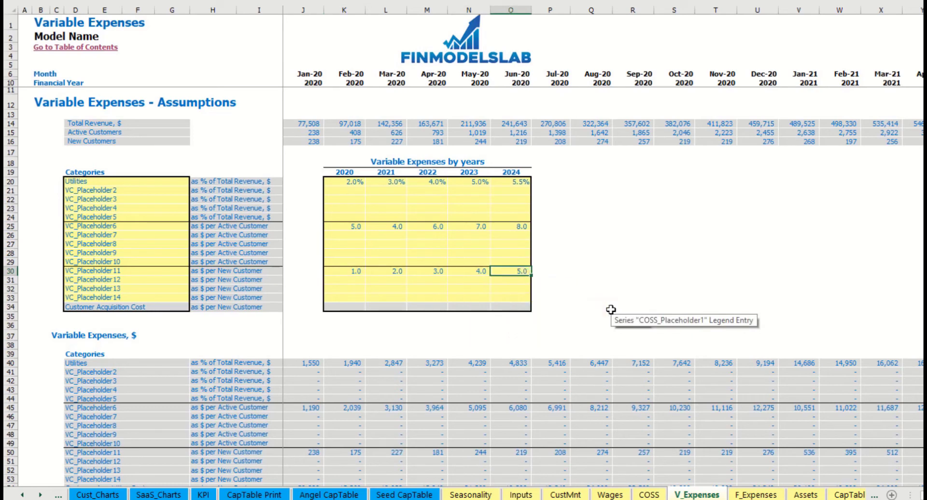
Review the yearly variable expense assumptions for the revenue-based, per-active-customer and per-new-customer categories
{"action": "left_click", "coordinate": [338, 273]}
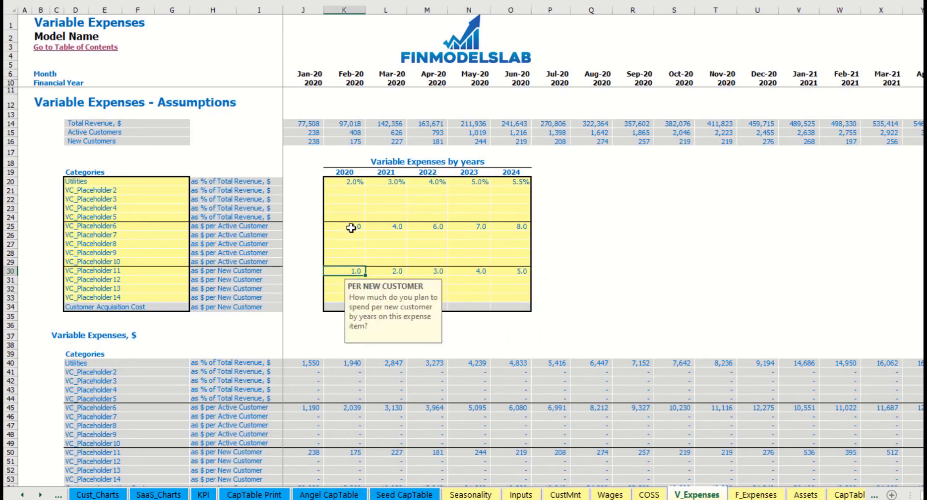
{"action": "left_click", "coordinate": [350, 228]}
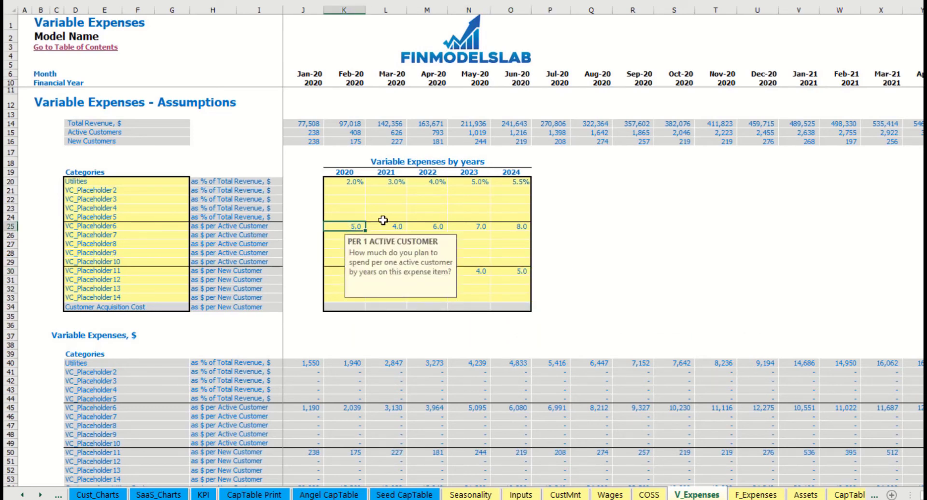
{"action": "left_click", "coordinate": [345, 185]}
{"action": "left_click", "coordinate": [483, 185]}
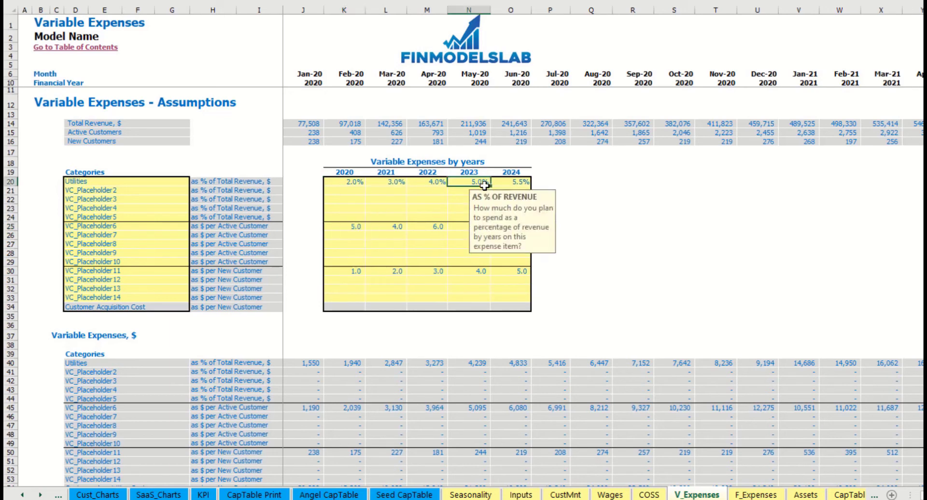
{"action": "left_click", "coordinate": [443, 228]}
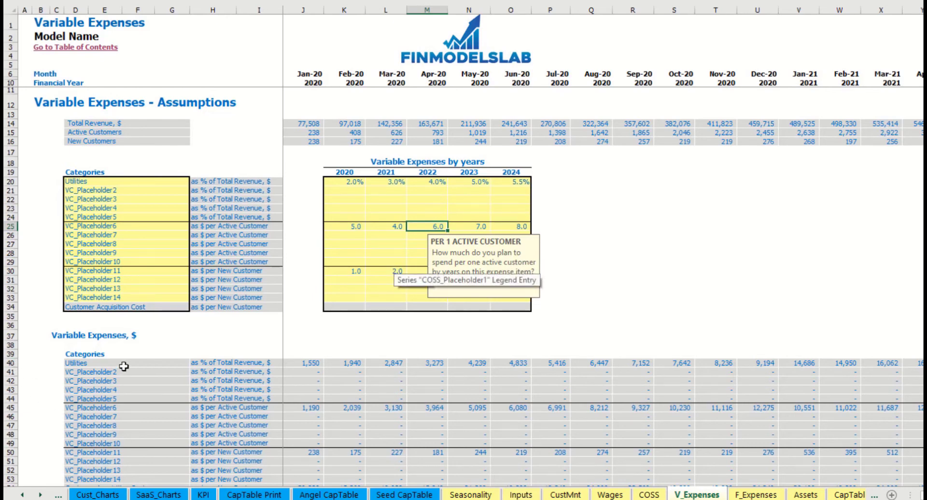
Examine the monthly variable expense totals and the expanded Variable Expenses section of the Income Statement, from Utilities down to Customer Acquisition Cost
{"action": "scroll", "coordinate": [124, 366], "scroll_direction": "down", "scroll_amount": 3}
{"action": "left_click", "coordinate": [22, 494]}
{"action": "left_click", "coordinate": [22, 495]}
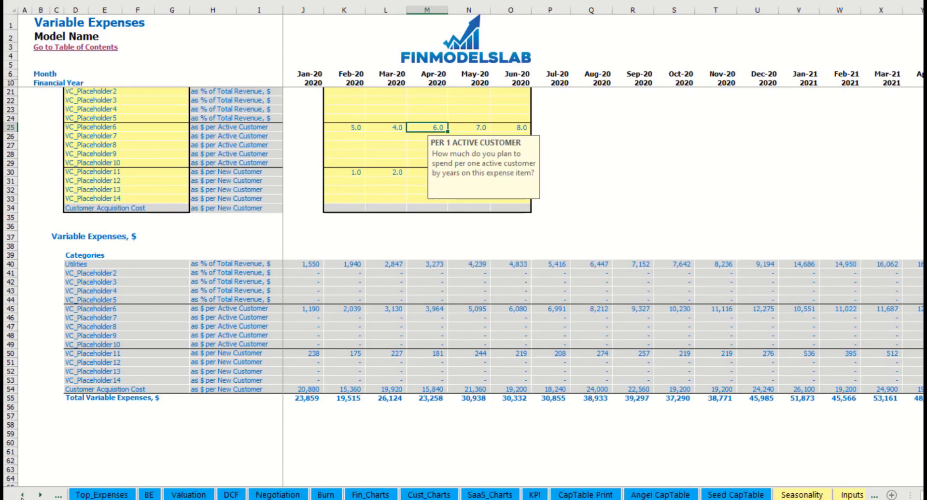
{"action": "left_click", "coordinate": [22, 495]}
{"action": "left_click", "coordinate": [22, 495]}
{"action": "left_click", "coordinate": [22, 495]}
{"action": "left_click", "coordinate": [137, 494]}
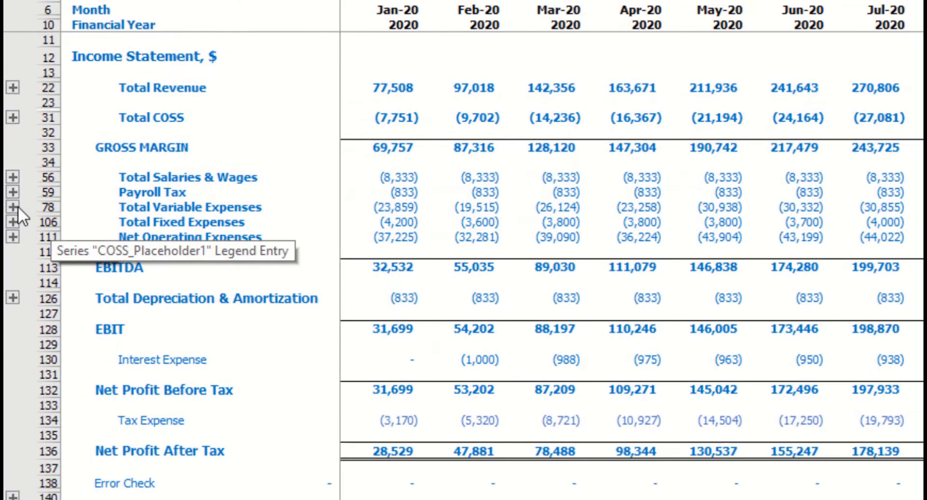
{"action": "left_click", "coordinate": [9, 191]}
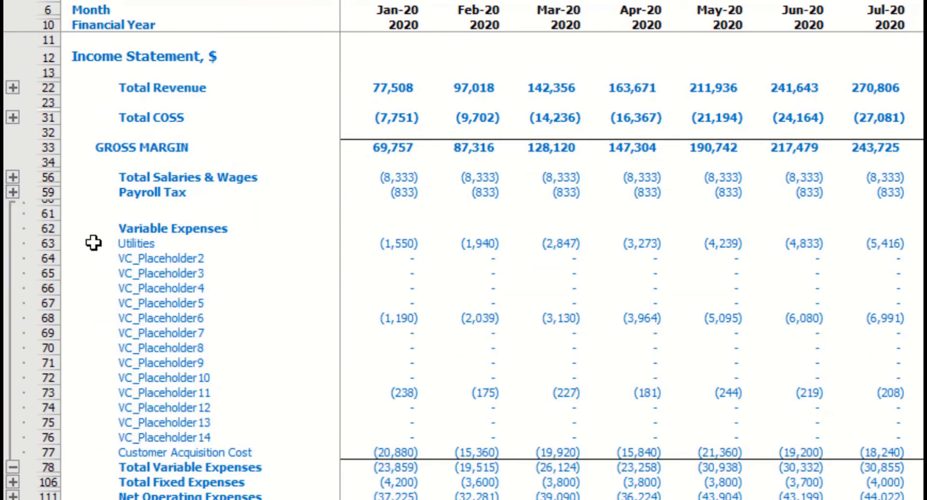
{"action": "left_click_drag", "start_coordinate": [120, 246], "coordinate": [127, 451]}
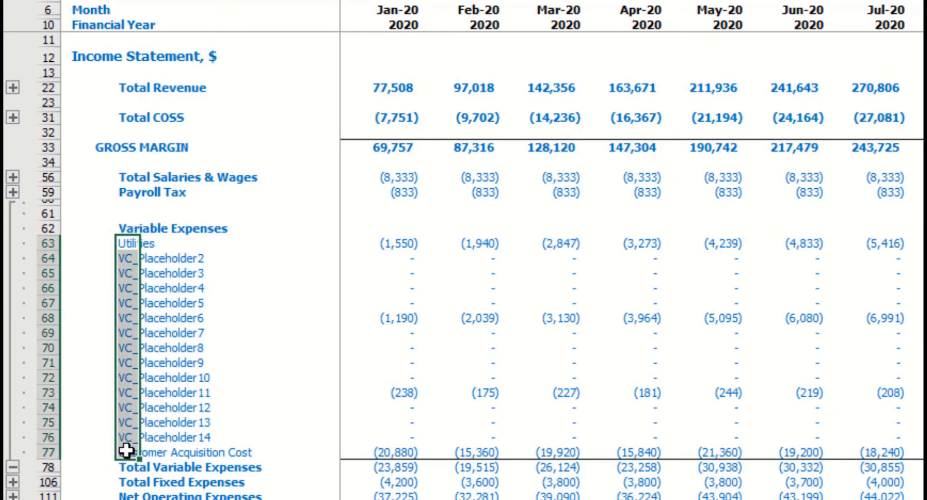
{"action": "left_click_drag", "start_coordinate": [393, 243], "coordinate": [917, 452]}
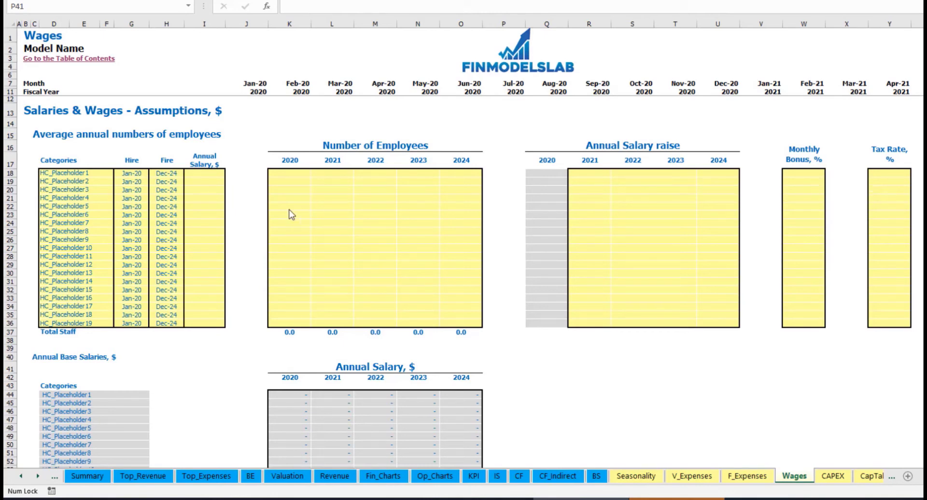
On the Wages sheet, rename the first staff category, HC_Placeholder1, as CFO and set its hire date to Mar-20
{"action": "left_click", "coordinate": [100, 173]}
{"action": "type", "text": "CF"}
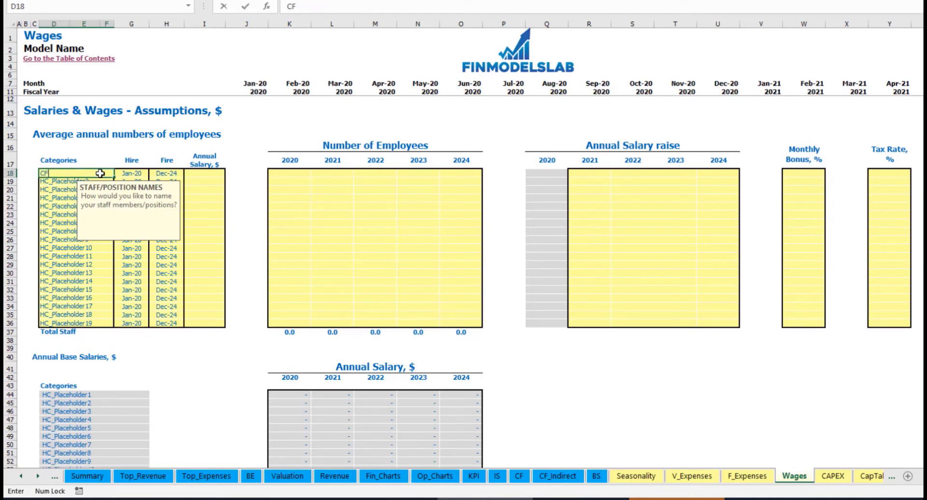
{"action": "type", "text": "O"}
{"action": "key", "text": "Return"}
{"action": "left_click", "coordinate": [137, 173]}
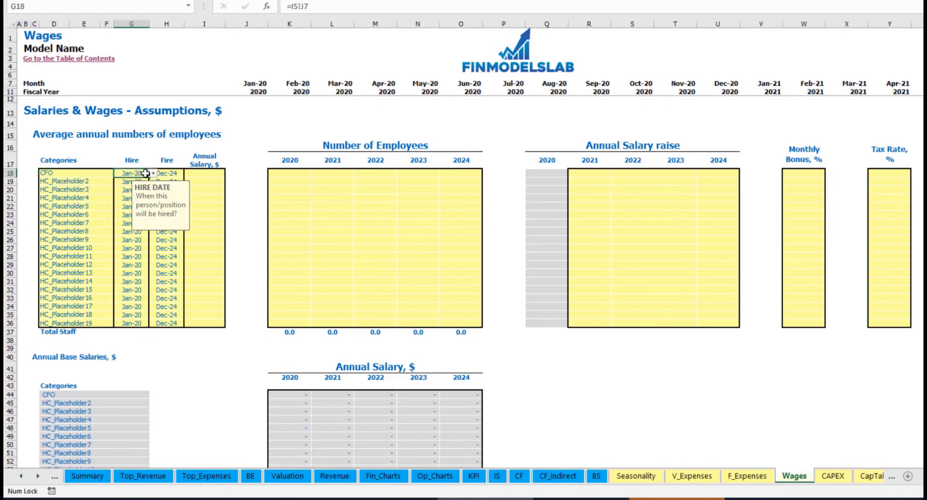
{"action": "left_click", "coordinate": [152, 174]}
{"action": "left_click", "coordinate": [127, 197]}
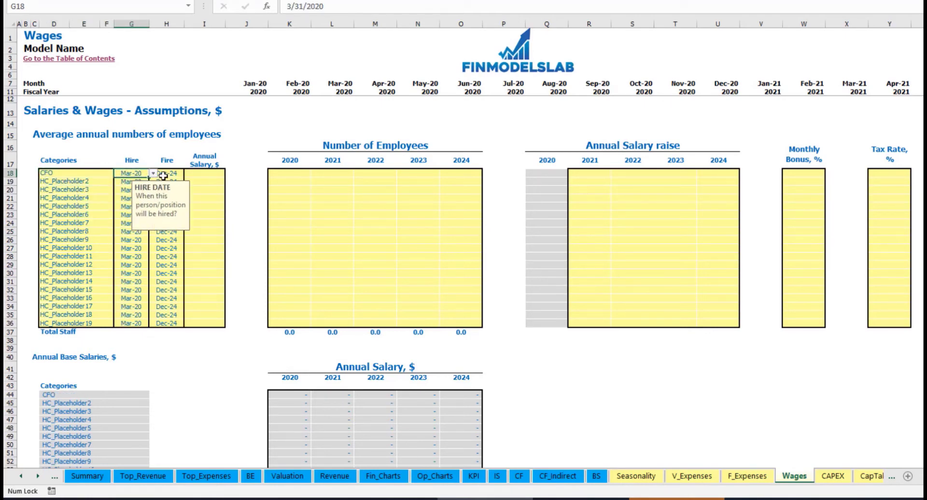
Check the CFO's fire date and enter an annual salary of $50,000
{"action": "left_click", "coordinate": [175, 172]}
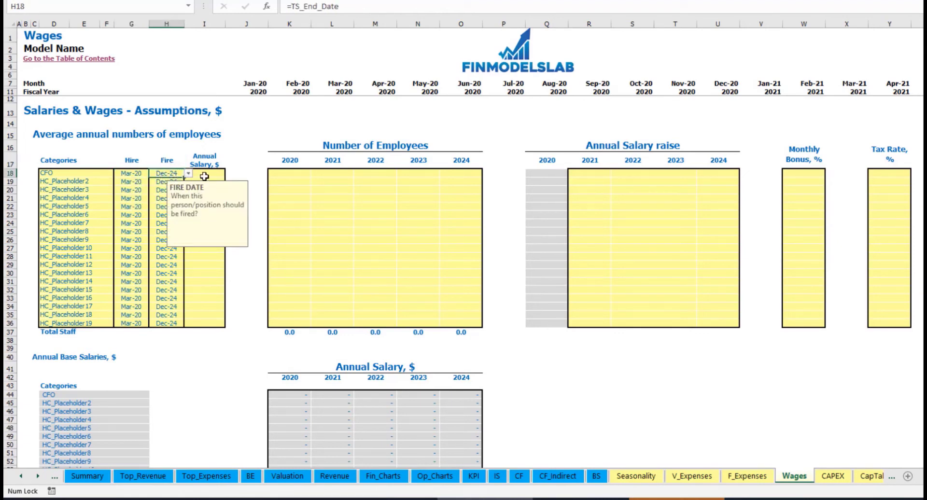
{"action": "left_click", "coordinate": [208, 174]}
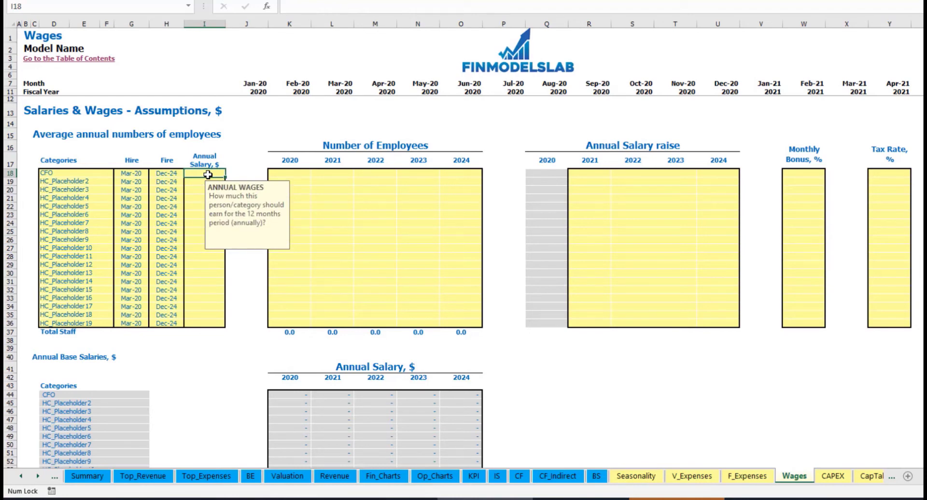
{"action": "type", "text": "50000"}
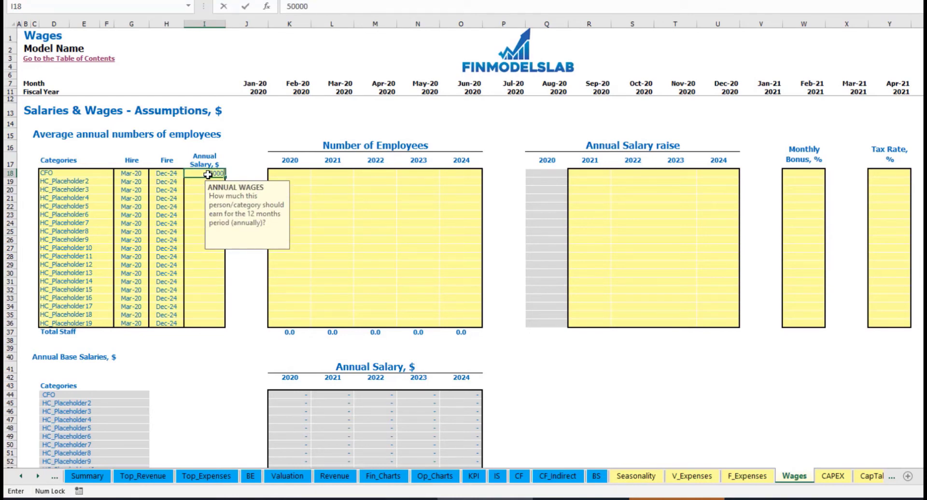
{"action": "key", "text": "Return"}
Set the CFO's number of employees to 1 for each year from 2020 to 2024
{"action": "left_click", "coordinate": [301, 176]}
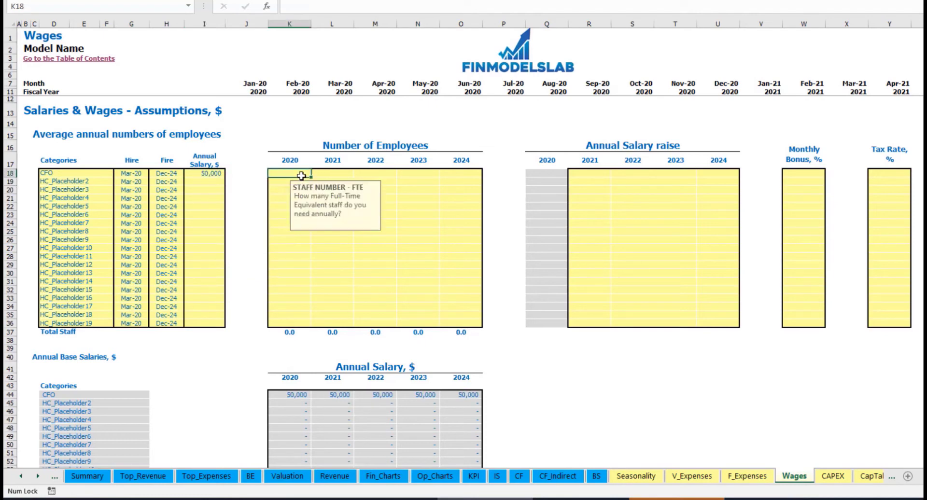
{"action": "type", "text": "1\t1\t1\t1\t"}
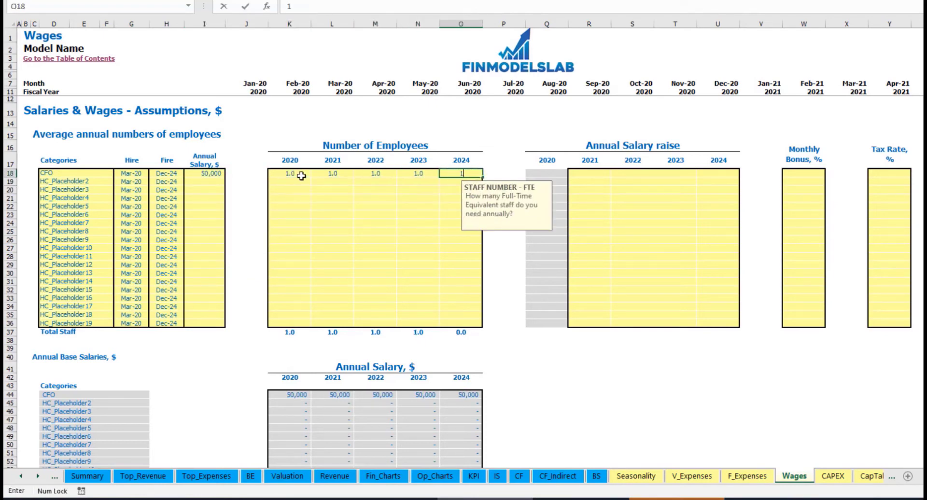
{"action": "type", "text": "1"}
{"action": "key", "text": "ctrl+Return"}
{"action": "key", "text": "Tab"}
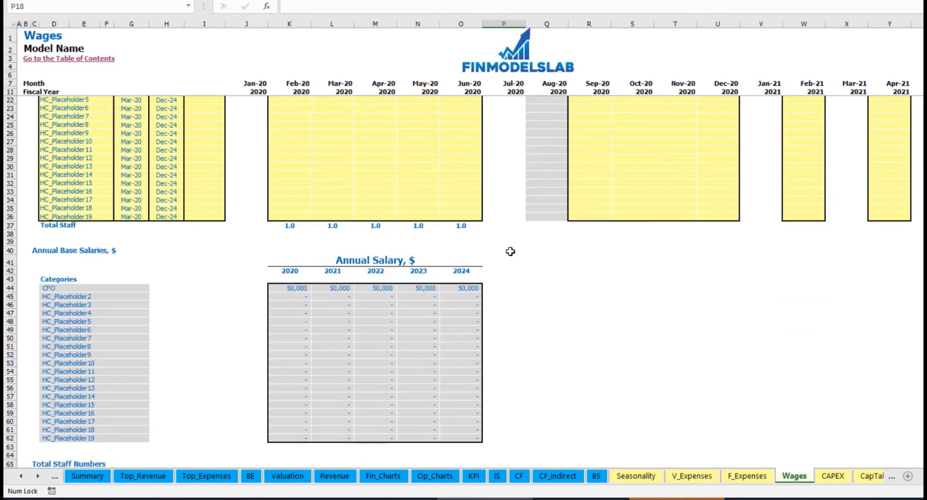
Examine the CFO's monthly headcount in the Total Staff Numbers table, from the hire month to the end of the timeline
{"action": "scroll", "coordinate": [399, 309], "scroll_direction": "down", "scroll_amount": 13}
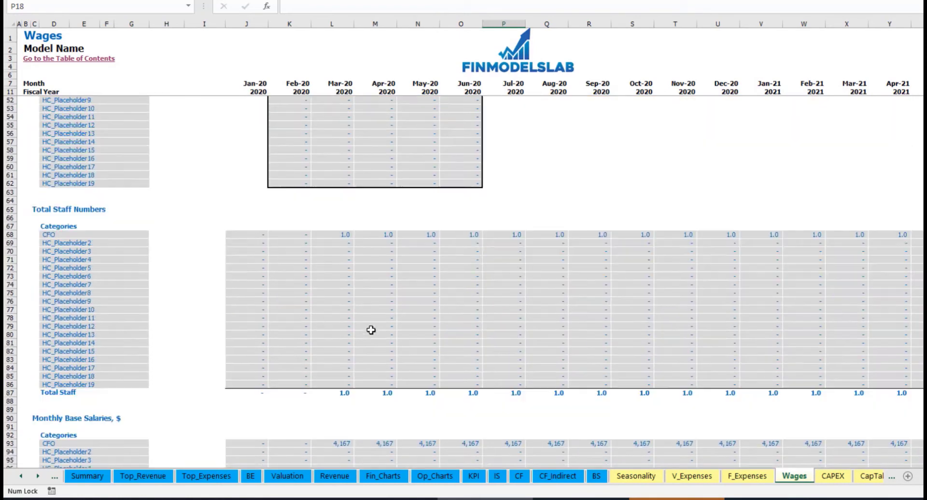
{"action": "left_click", "coordinate": [345, 237]}
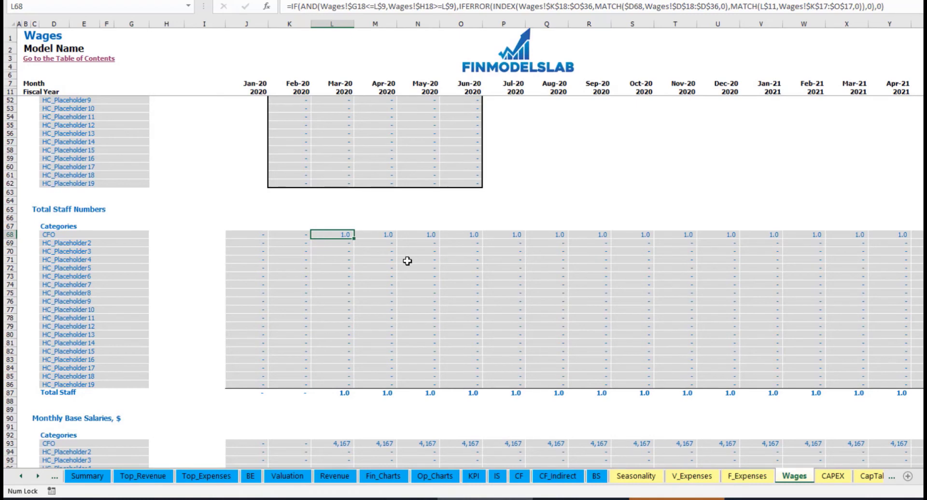
{"action": "key", "text": "ctrl+Right"}
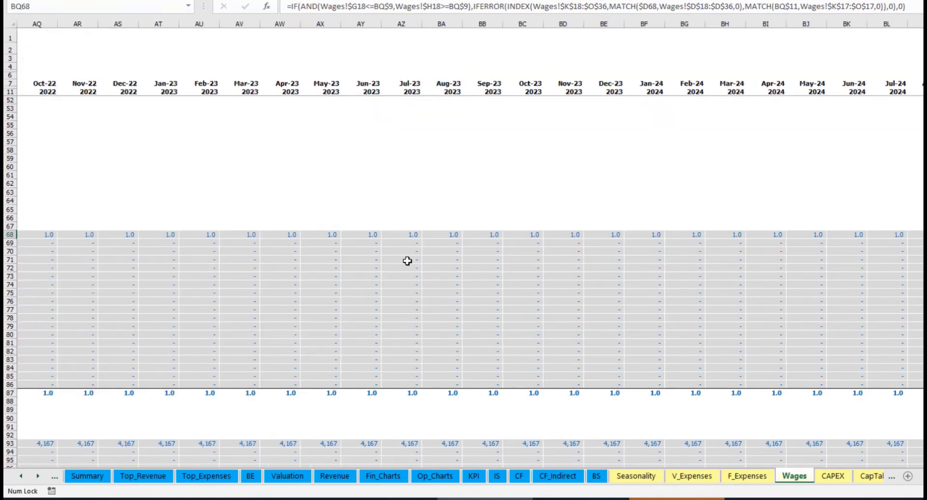
{"action": "key", "text": "Home"}
{"action": "scroll", "coordinate": [375, 320], "scroll_direction": "up", "scroll_amount": 13}
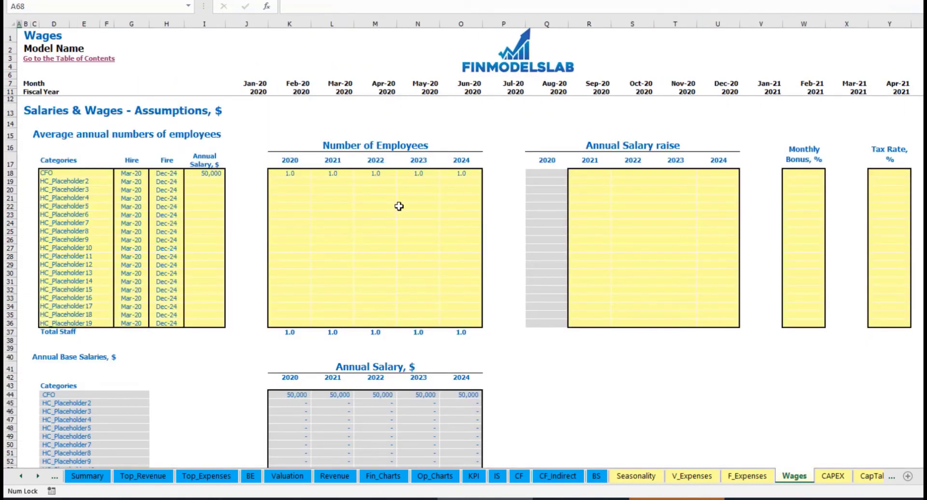
Set the CFO's annual salary raise to 5% for each year from 2021 to 2024
{"action": "left_click", "coordinate": [591, 174]}
{"action": "type", "text": "5%"}
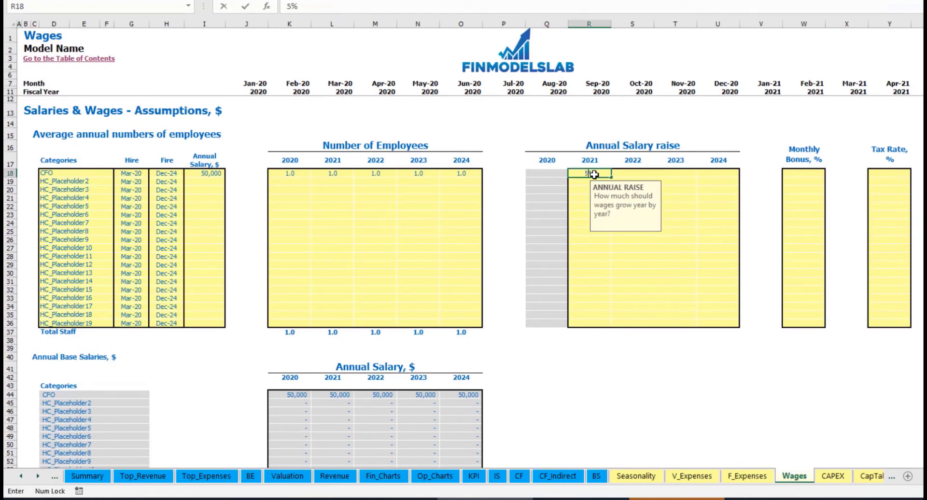
{"action": "key", "text": "ctrl+Return"}
{"action": "key", "text": "ctrl+c"}
{"action": "key", "text": "Right"}
{"action": "key", "text": "shift+Right"}
{"action": "key", "text": "shift+Right"}
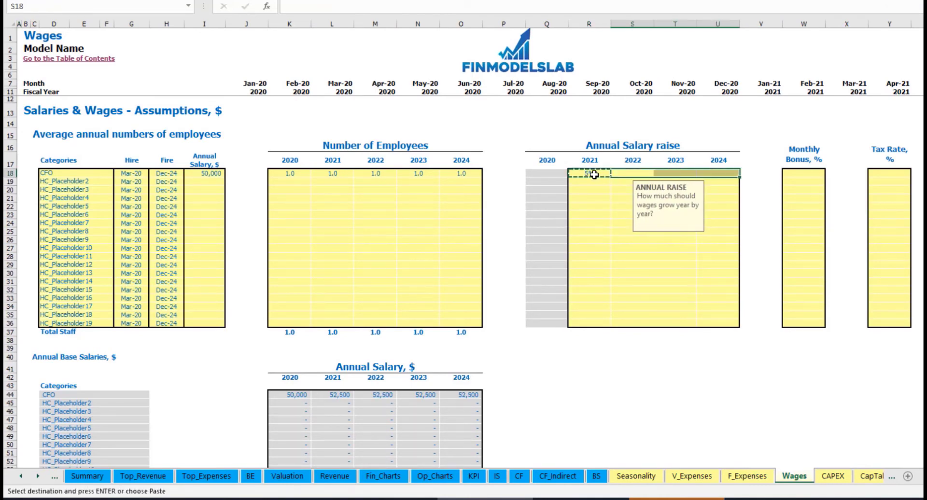
{"action": "key", "text": "ctrl+v"}
Compare the CFO's yearly amounts in the Annual Salary table with the base salary and annual raise inputs
{"action": "left_click", "coordinate": [527, 368]}
{"action": "left_click_drag", "start_coordinate": [293, 398], "coordinate": [461, 403]}
{"action": "left_click", "coordinate": [341, 406]}
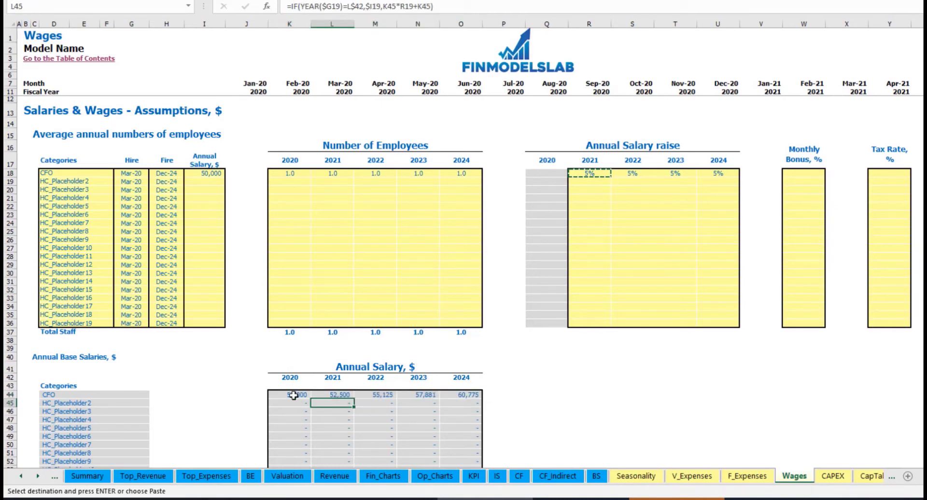
{"action": "left_click", "coordinate": [209, 173]}
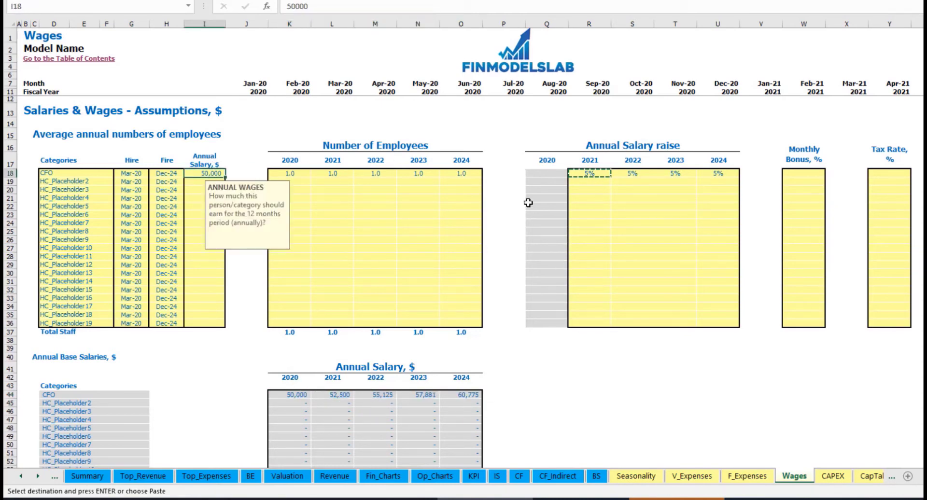
{"action": "left_click_drag", "start_coordinate": [601, 175], "coordinate": [714, 175]}
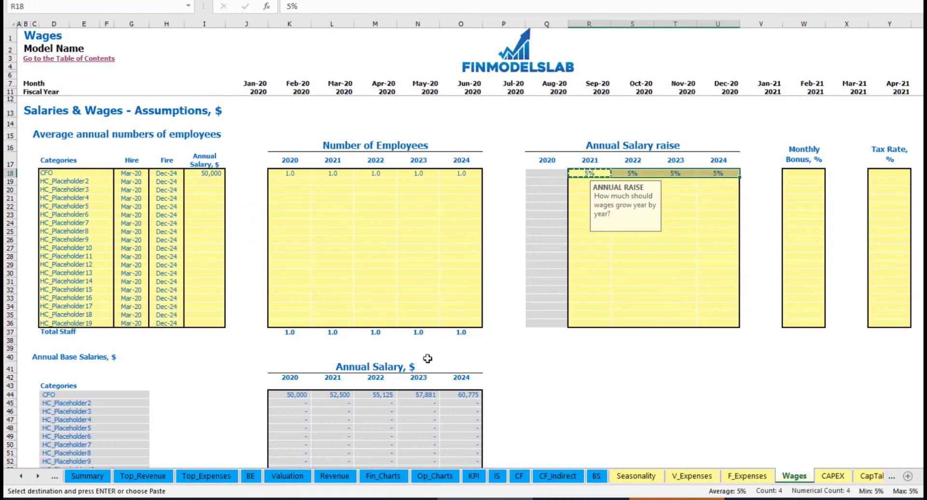
{"action": "left_click", "coordinate": [331, 395]}
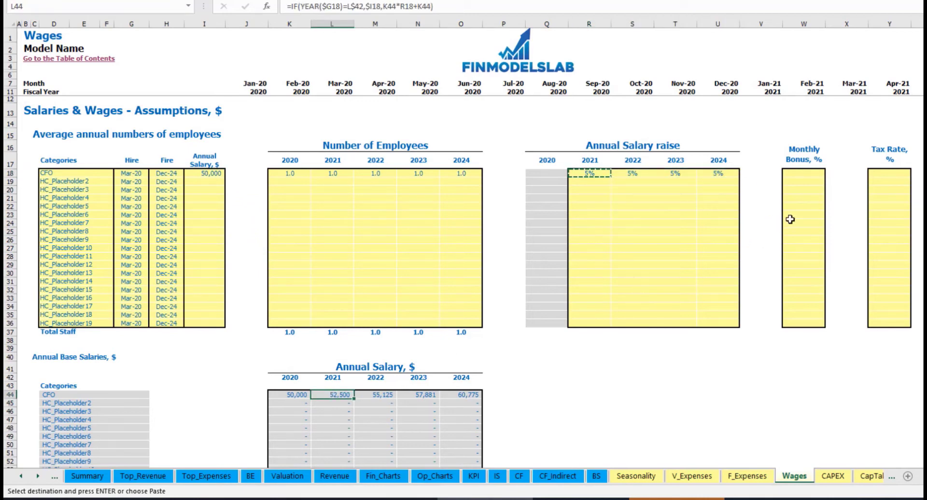
Set the CFO's monthly bonus to 10% and tax rate to 5%
{"action": "left_click", "coordinate": [809, 175]}
{"action": "type", "text": "10"}
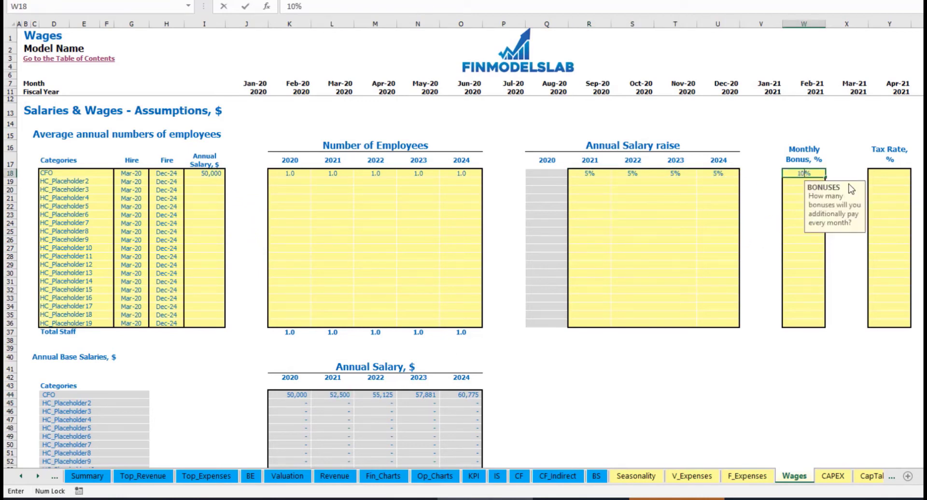
{"action": "key", "text": "Return"}
{"action": "left_click", "coordinate": [897, 171]}
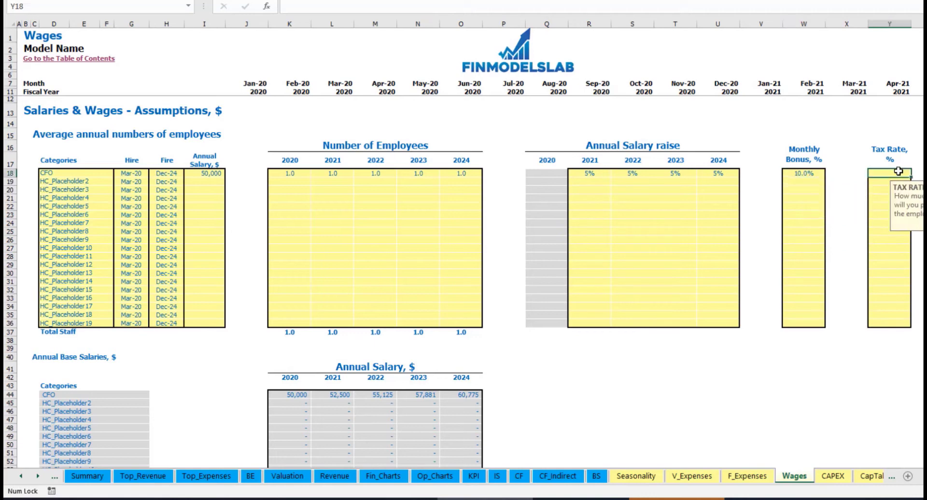
{"action": "type", "text": "5"}
{"action": "key", "text": "Return"}
Examine the CFO's rows in the Monthly Base Salaries, Monthly Bonus and Monthly Base Taxes tables
{"action": "scroll", "coordinate": [383, 274], "scroll_direction": "down", "scroll_amount": 17}
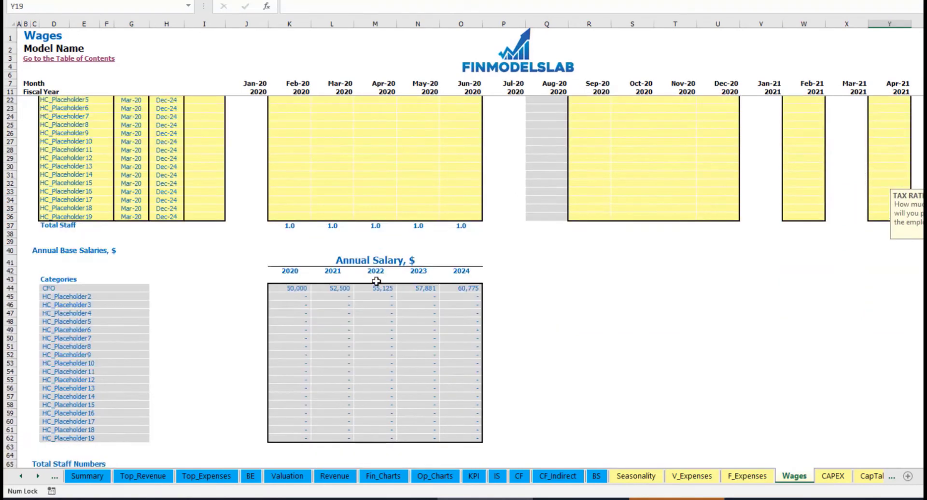
{"action": "scroll", "coordinate": [17, 366], "scroll_direction": "down", "scroll_amount": 3}
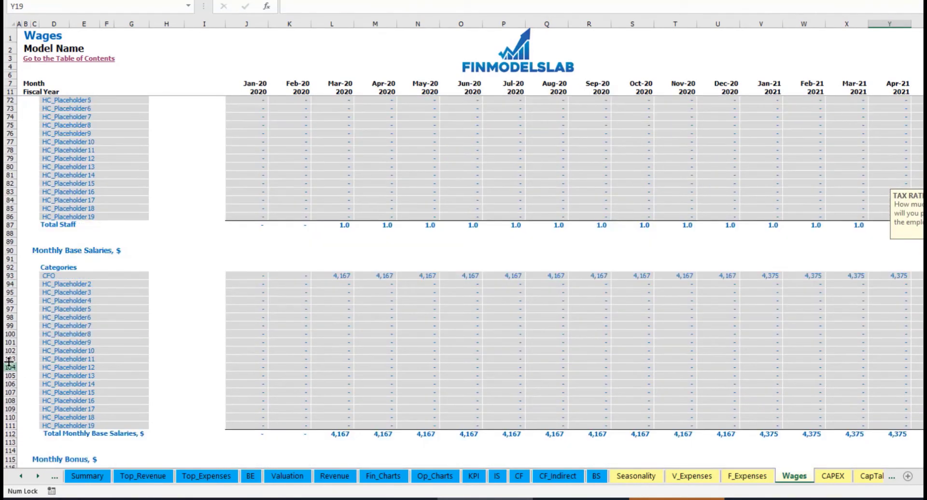
{"action": "left_click", "coordinate": [10, 278]}
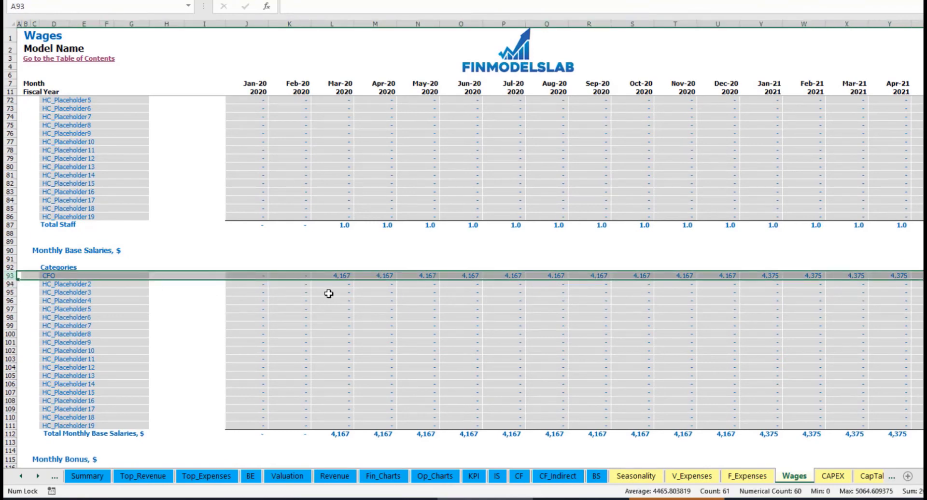
{"action": "left_click", "coordinate": [344, 275]}
{"action": "scroll", "coordinate": [147, 337], "scroll_direction": "down", "scroll_amount": 7}
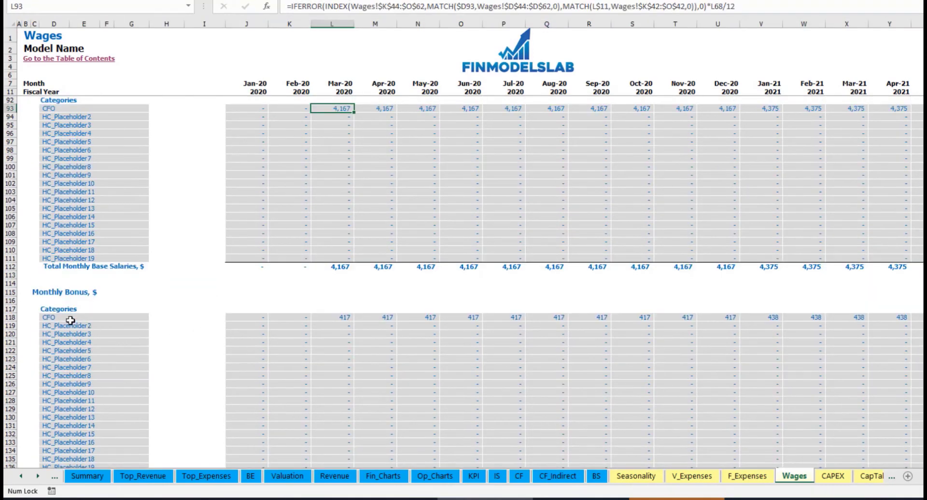
{"action": "left_click", "coordinate": [10, 316]}
{"action": "left_click", "coordinate": [340, 318]}
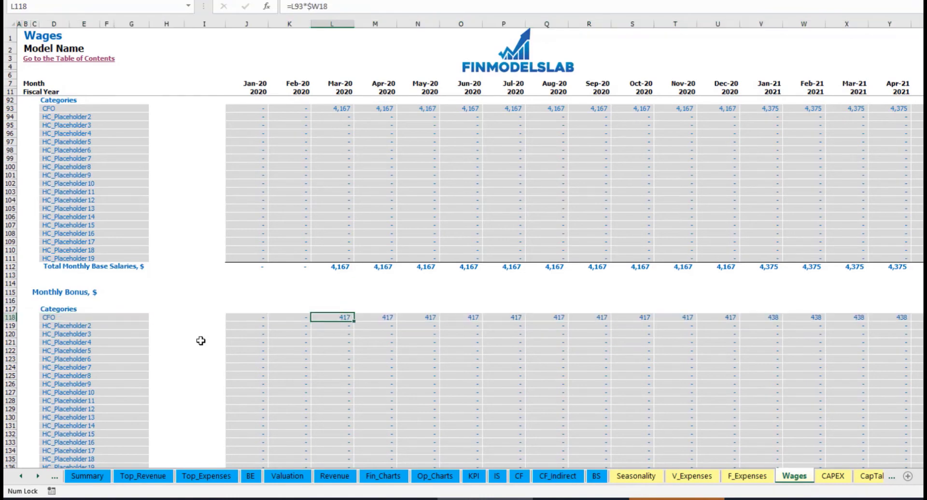
{"action": "scroll", "coordinate": [201, 341], "scroll_direction": "down", "scroll_amount": 7}
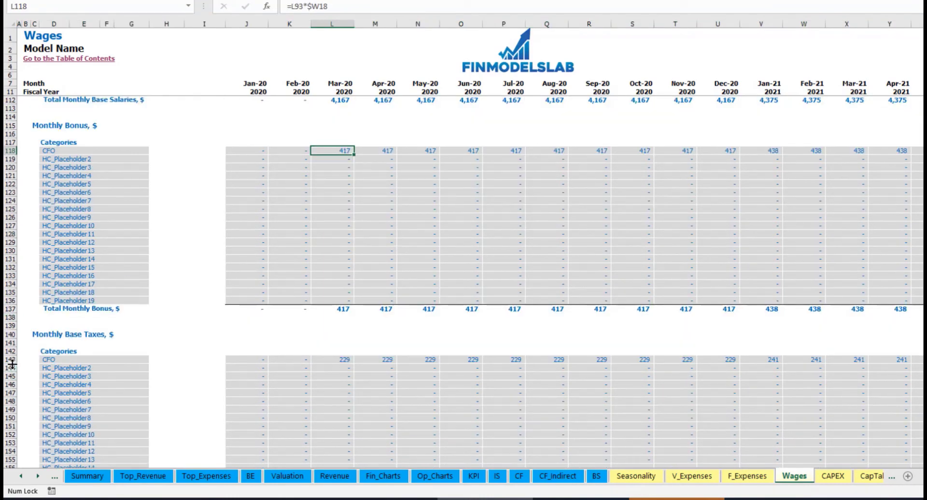
{"action": "left_click", "coordinate": [12, 361]}
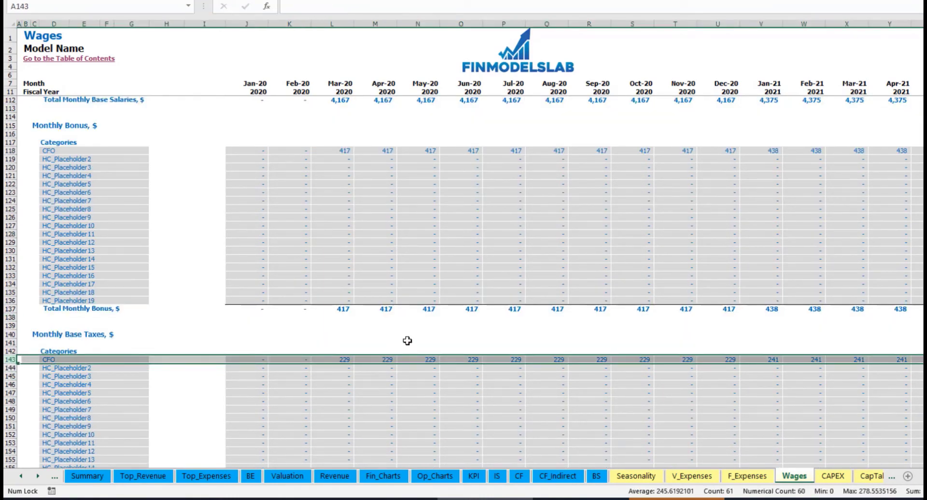
Rename the second staff category, HC_Placeholder2, as Admin HC and set its hire date to Apr-20
{"action": "scroll", "coordinate": [407, 341], "scroll_direction": "up", "scroll_amount": 20}
{"action": "left_click", "coordinate": [72, 181]}
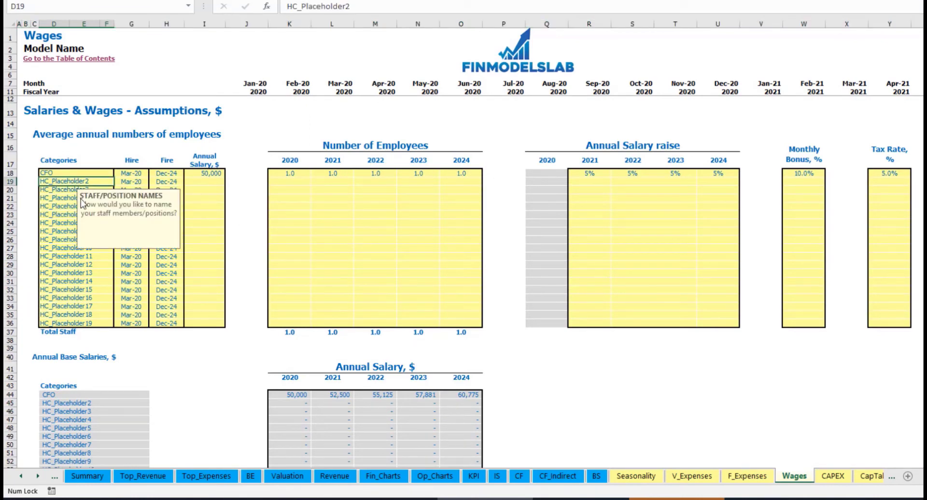
{"action": "type", "text": "Admin HC"}
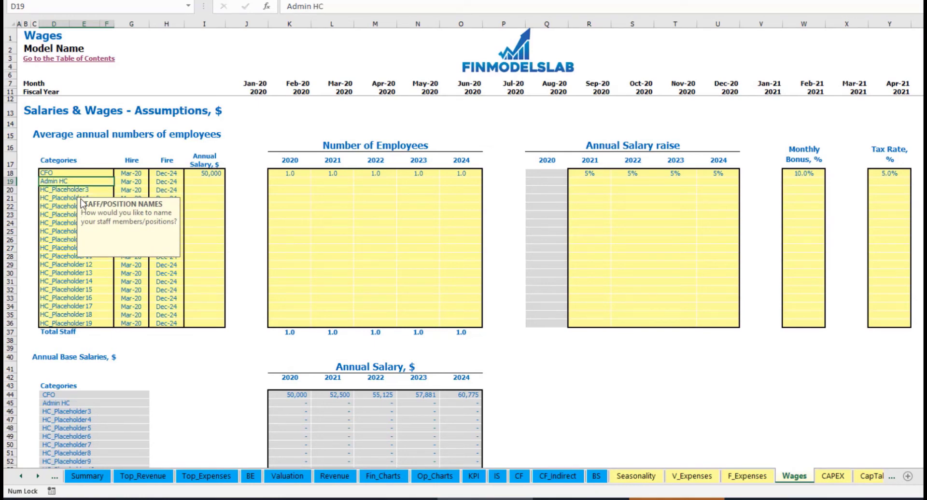
{"action": "key", "text": "Return"}
{"action": "left_click", "coordinate": [139, 181]}
{"action": "left_click", "coordinate": [153, 182]}
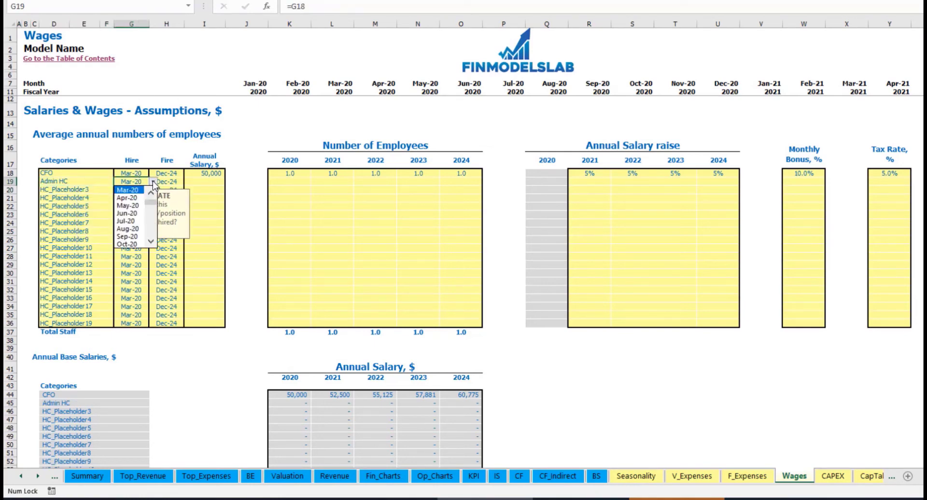
{"action": "left_click", "coordinate": [138, 198]}
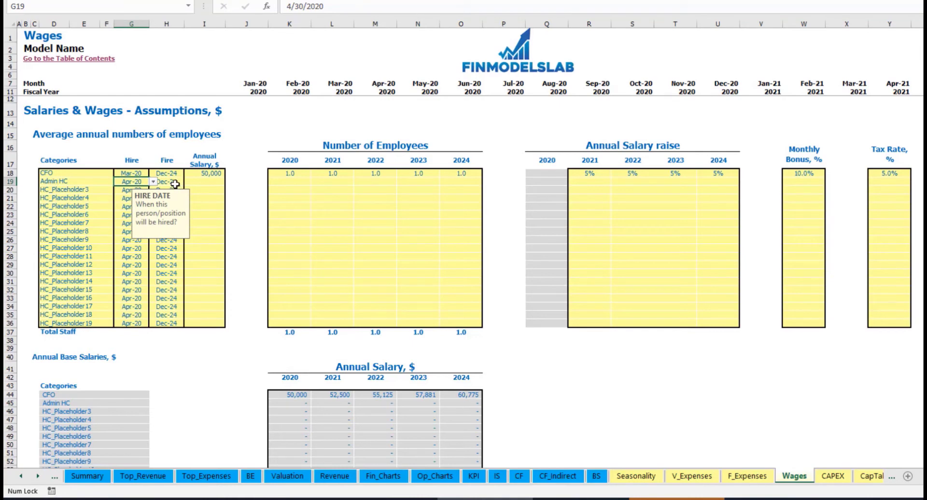
Check the Admin HC fire date and enter an annual salary of $30,000
{"action": "left_click", "coordinate": [175, 183]}
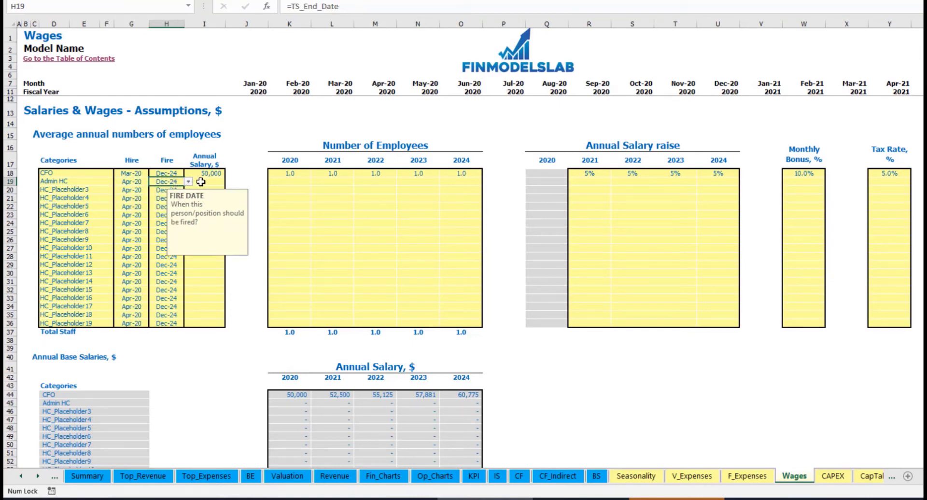
{"action": "left_click", "coordinate": [202, 181]}
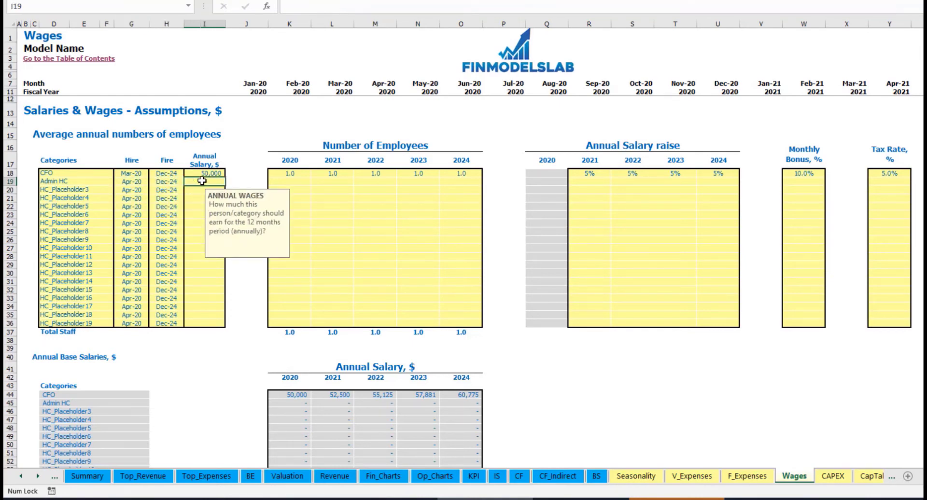
{"action": "type", "text": "30000"}
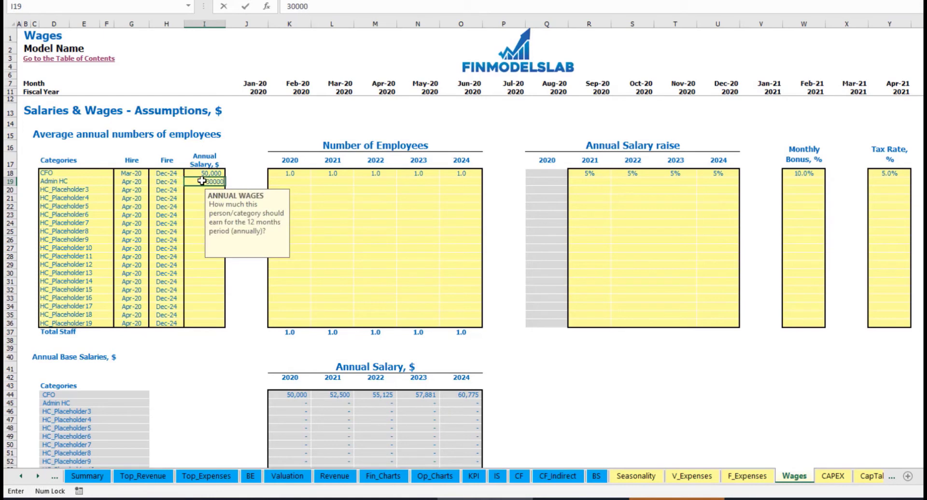
{"action": "key", "text": "Return"}
Set the Admin HC number of employees to 2, 4, 6, 8 and 10 for the years 2020 to 2024
{"action": "left_click", "coordinate": [296, 181]}
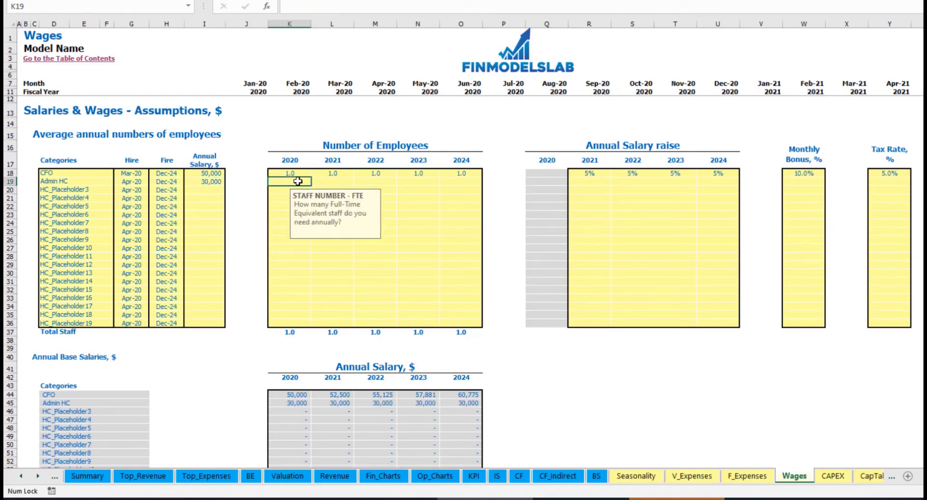
{"action": "type", "text": "2"}
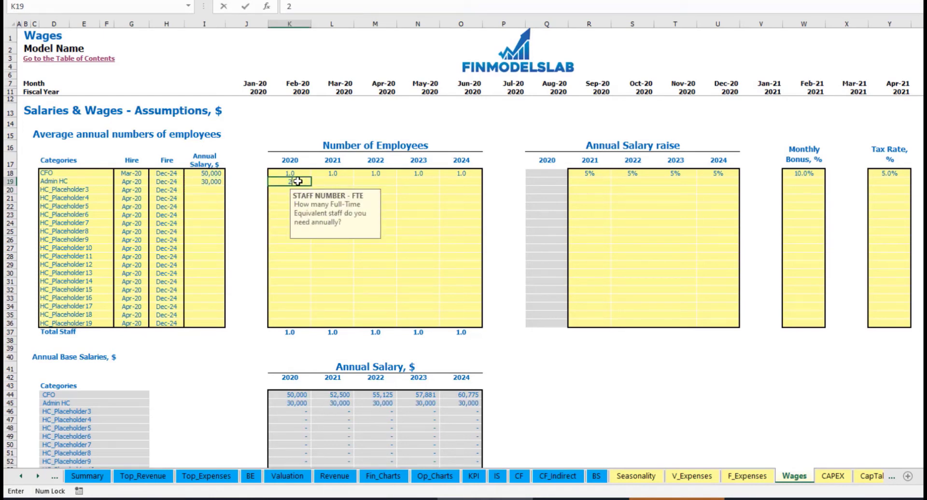
{"action": "key", "text": "Tab"}
{"action": "type", "text": "4"}
{"action": "key", "text": "Tab"}
{"action": "type", "text": "6"}
{"action": "key", "text": "Tab"}
{"action": "type", "text": "8"}
{"action": "key", "text": "Tab"}
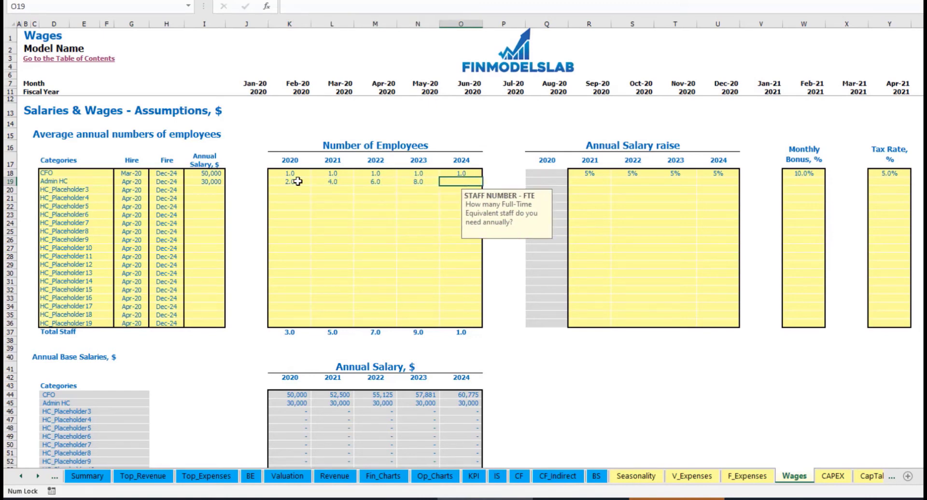
{"action": "type", "text": "10"}
{"action": "key", "text": "Tab"}
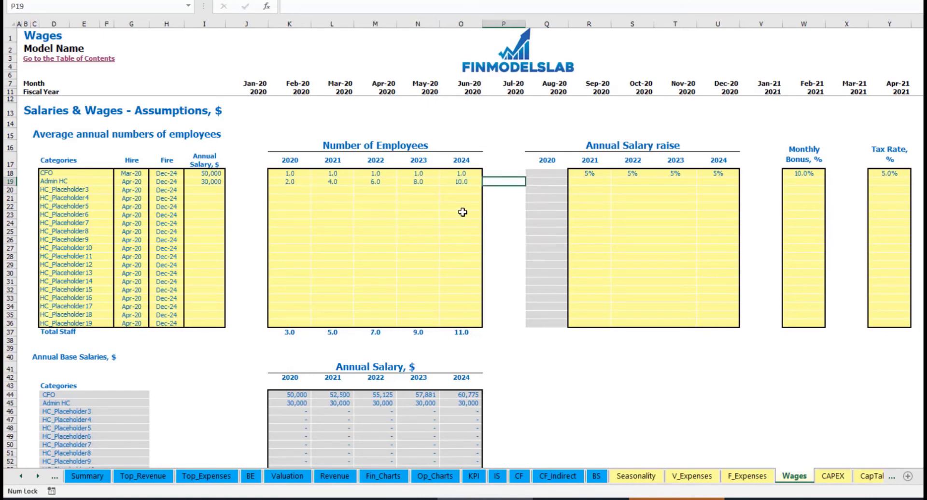
Set the Admin HC annual salary raise to 3% for each year from 2021 to 2024
{"action": "left_click", "coordinate": [586, 181]}
{"action": "type", "text": "3"}
{"action": "key", "text": "Return"}
{"action": "key", "text": "Up"}
{"action": "key", "text": "ctrl+c"}
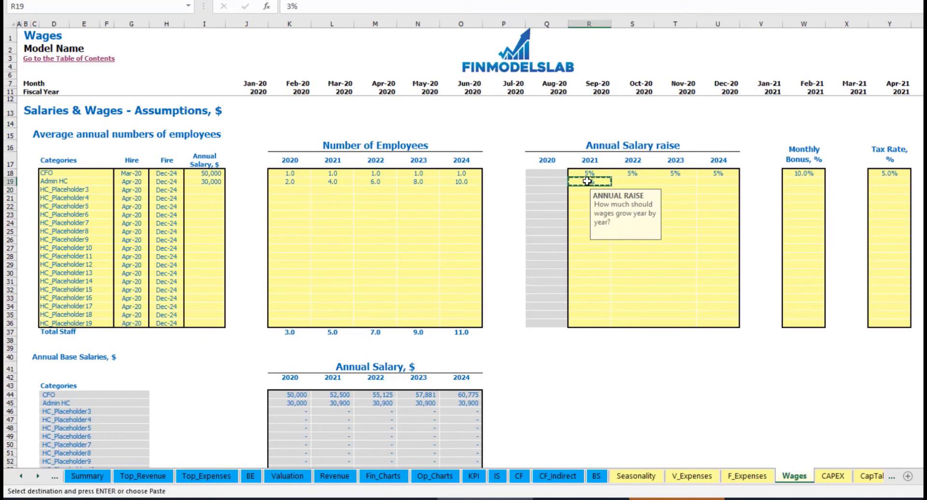
{"action": "key", "text": "Right"}
{"action": "key", "text": "shift+Right"}
{"action": "key", "text": "shift+Right"}
{"action": "key", "text": "ctrl+v"}
Set both the monthly bonus and the tax rate for Admin HC to 5%
{"action": "left_click", "coordinate": [816, 185]}
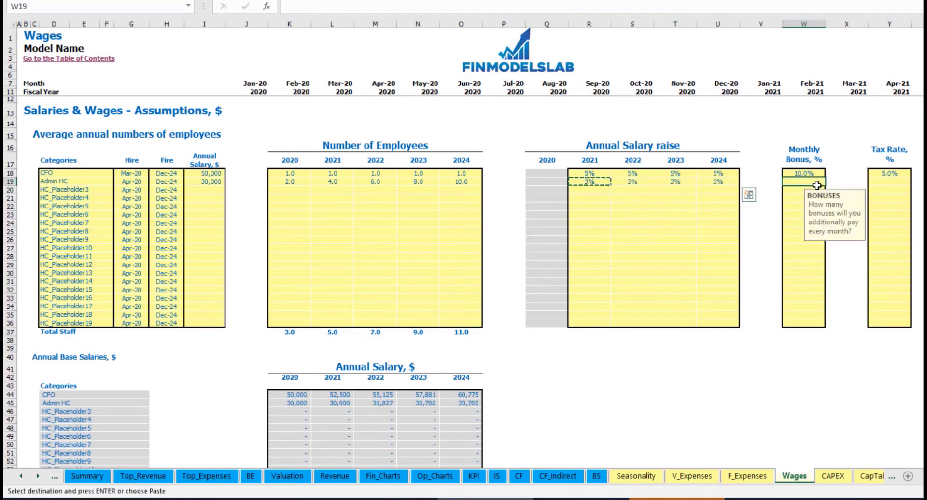
{"action": "type", "text": "5"}
{"action": "key", "text": "Right"}
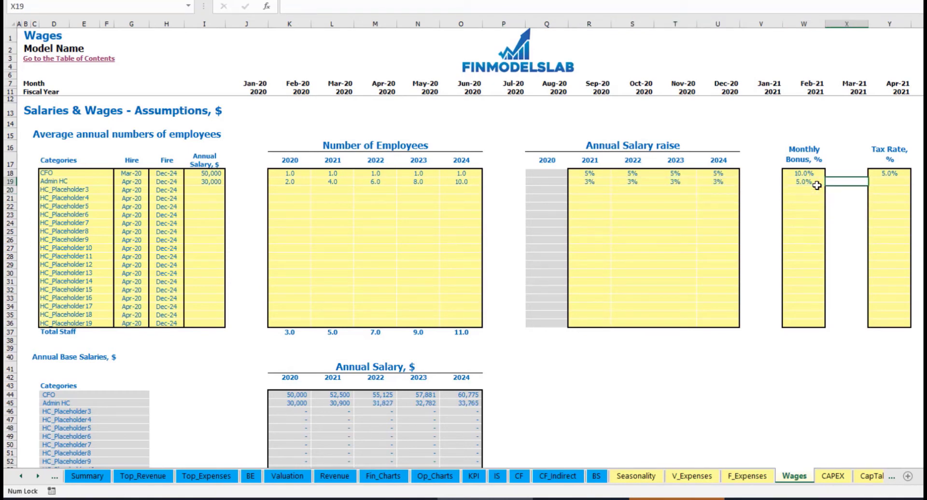
{"action": "key", "text": "Right"}
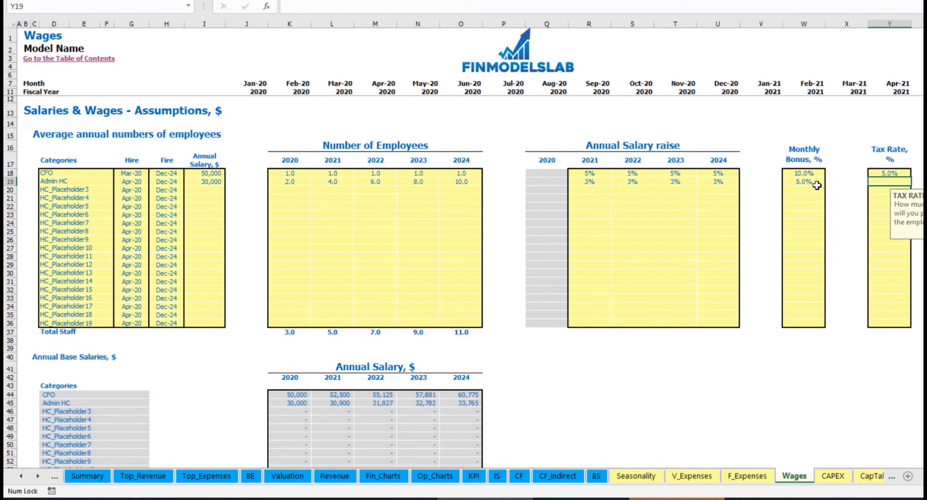
{"action": "type", "text": "5"}
{"action": "key", "text": "Return"}
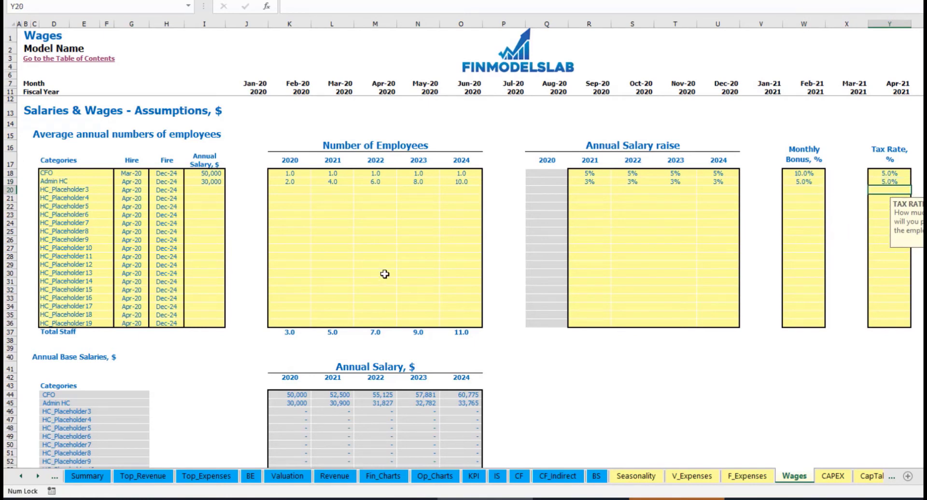
Examine the Admin HC monthly headcount in the Total Staff Numbers table, from Apr-20 through the change of year in Jan-21
{"action": "scroll", "coordinate": [367, 275], "scroll_direction": "down", "scroll_amount": 13}
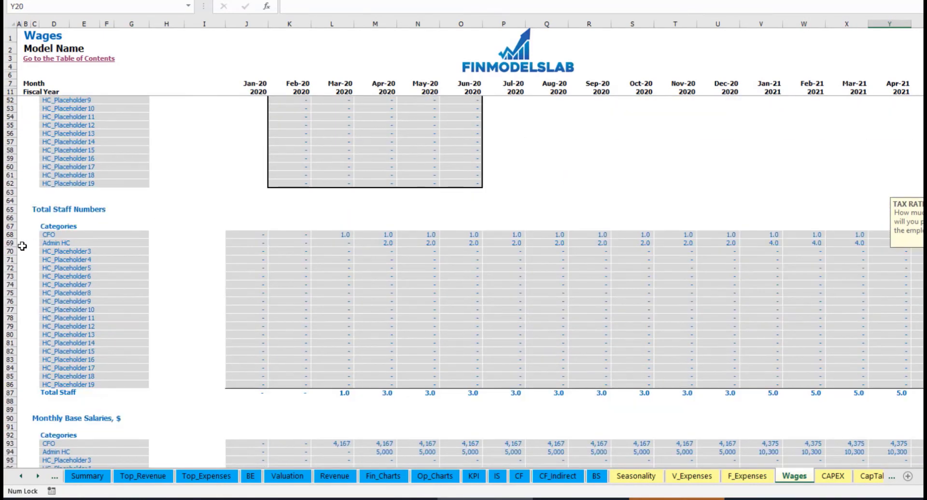
{"action": "left_click", "coordinate": [14, 244]}
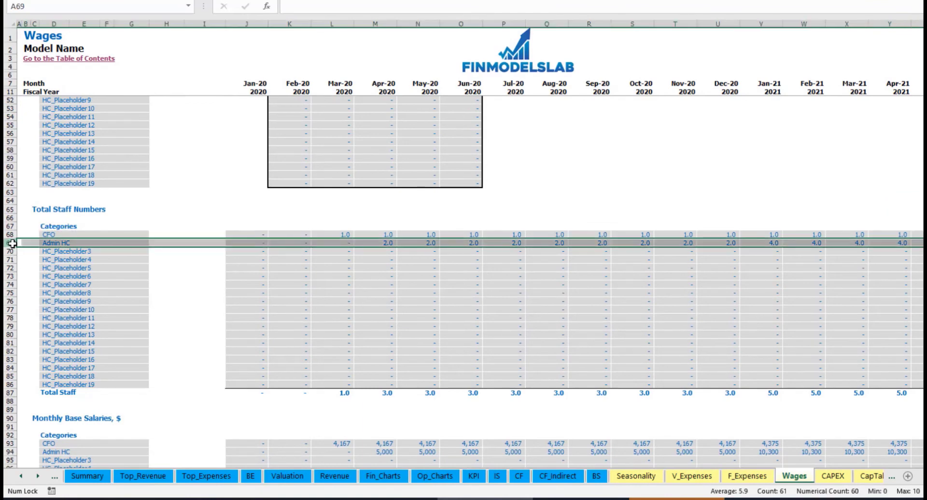
{"action": "left_click", "coordinate": [383, 242]}
{"action": "left_click_drag", "start_coordinate": [386, 244], "coordinate": [727, 241]}
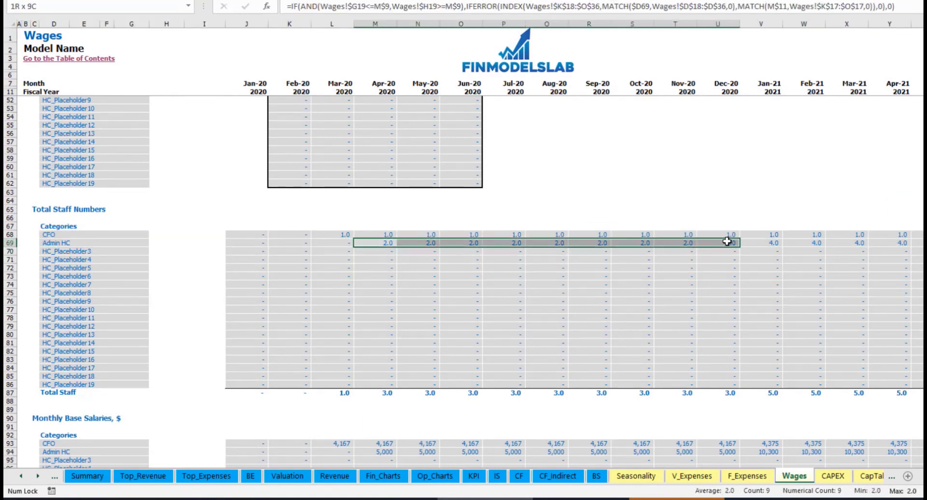
{"action": "left_click", "coordinate": [775, 243]}
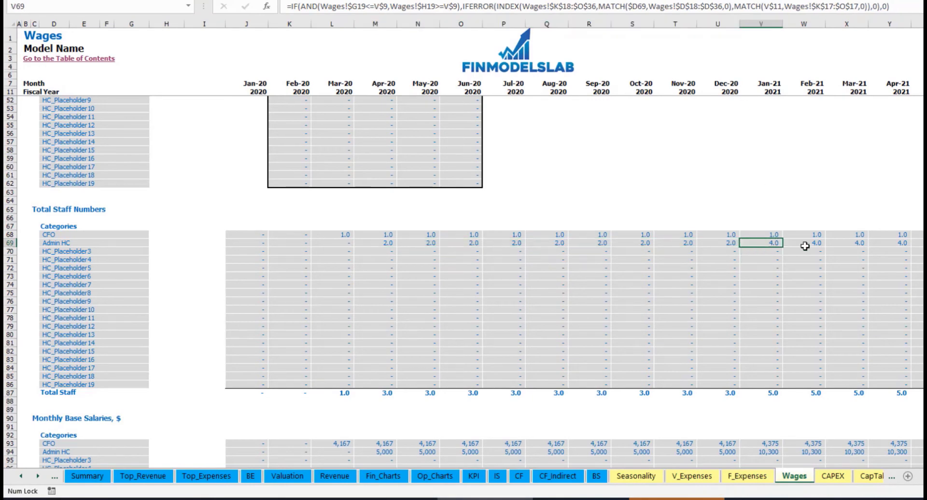
Examine the Admin HC monthly headcount in the Total Staff Numbers table from January 2021 through the 2024 months
{"action": "left_click_drag", "start_coordinate": [774, 242], "coordinate": [923, 243]}
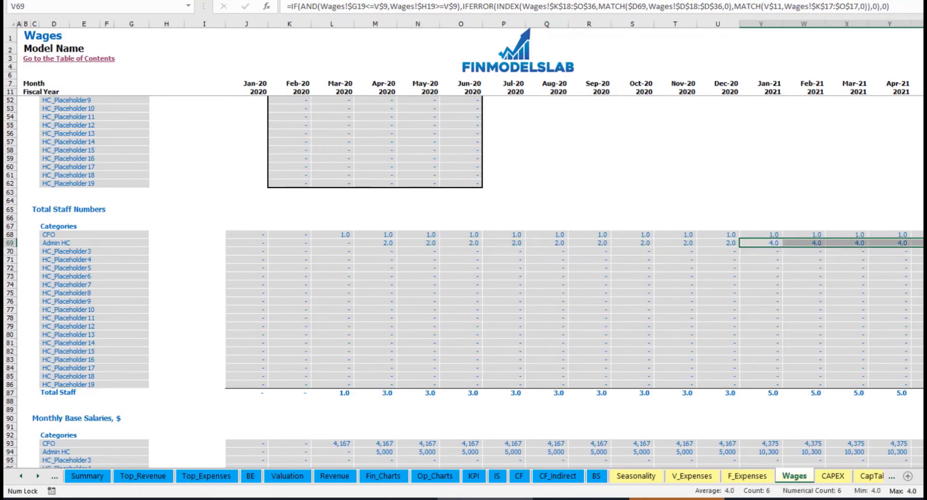
{"action": "scroll", "coordinate": [463, 241], "scroll_direction": "right", "scroll_amount": 10}
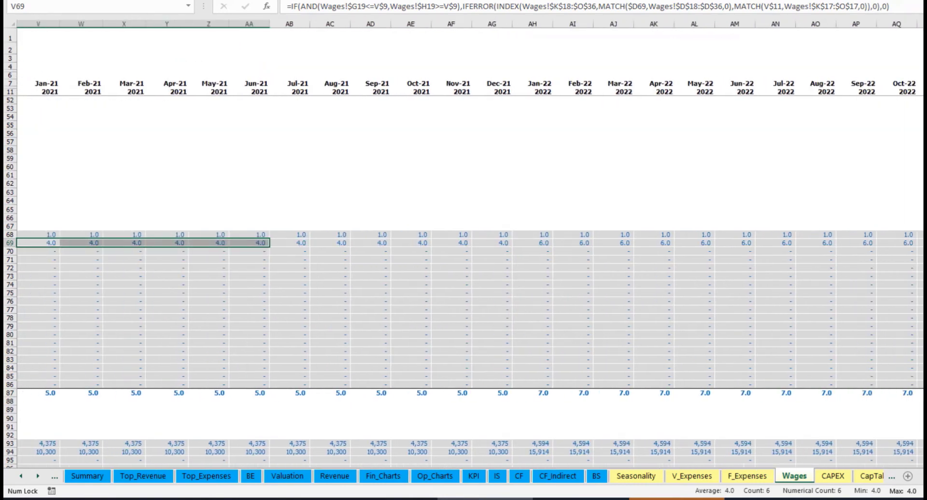
{"action": "scroll", "coordinate": [464, 242], "scroll_direction": "right", "scroll_amount": 3}
{"action": "left_click", "coordinate": [874, 242]}
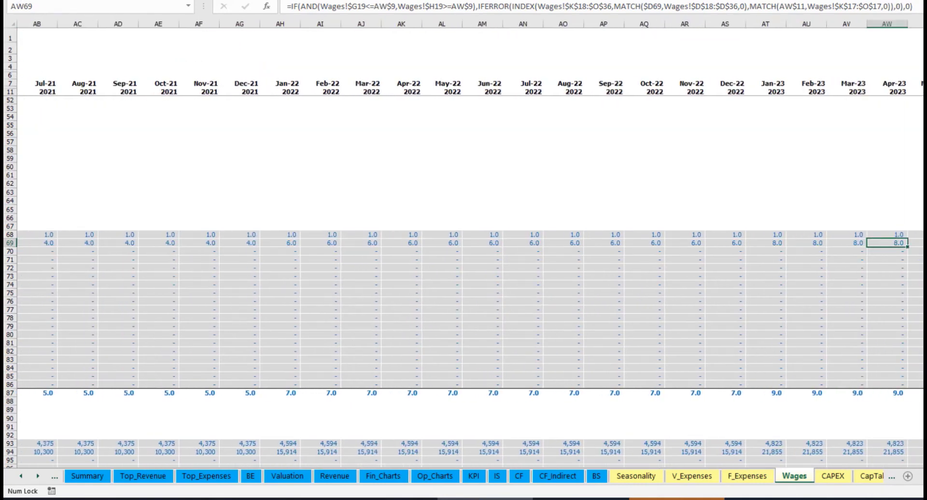
{"action": "scroll", "coordinate": [801, 241], "scroll_direction": "right", "scroll_amount": 8}
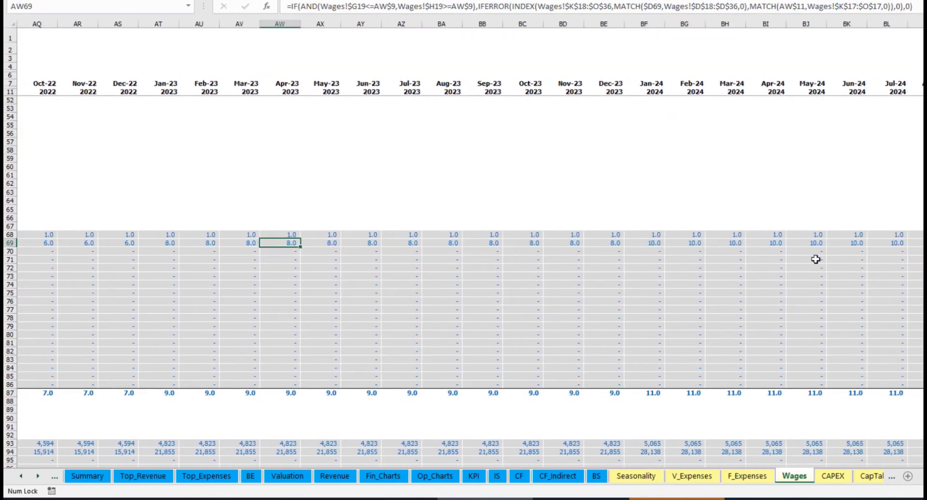
{"action": "left_click_drag", "start_coordinate": [926, 477], "coordinate": [918, 477]}
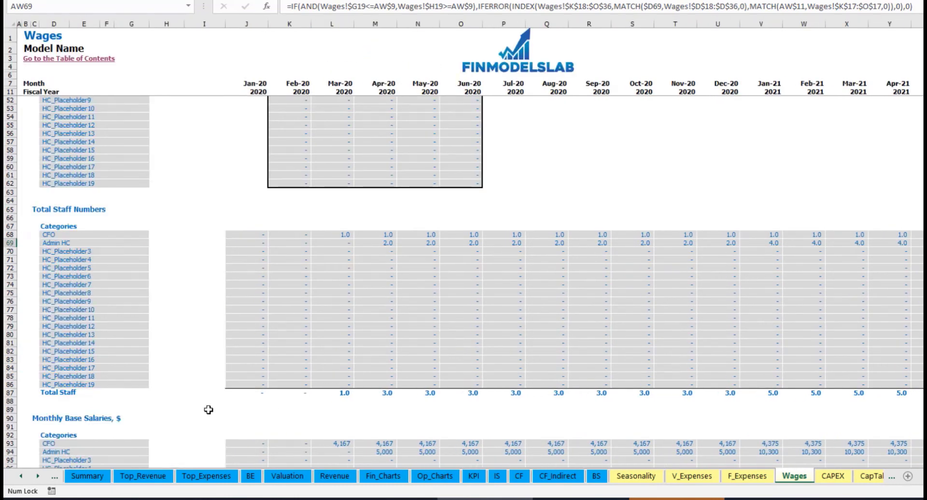
Examine the Admin HC figures in the Monthly Base Salaries, Monthly Bonus and Monthly Base Taxes tables, comparing base salaries with headcount
{"action": "scroll", "coordinate": [16, 372], "scroll_direction": "down", "scroll_amount": 3}
{"action": "left_click", "coordinate": [10, 368]}
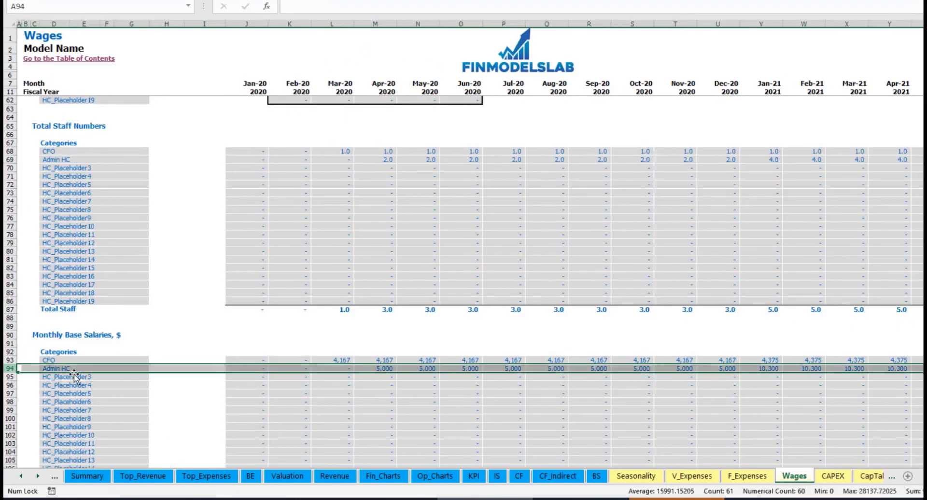
{"action": "left_click", "coordinate": [376, 369]}
{"action": "left_click", "coordinate": [382, 159]}
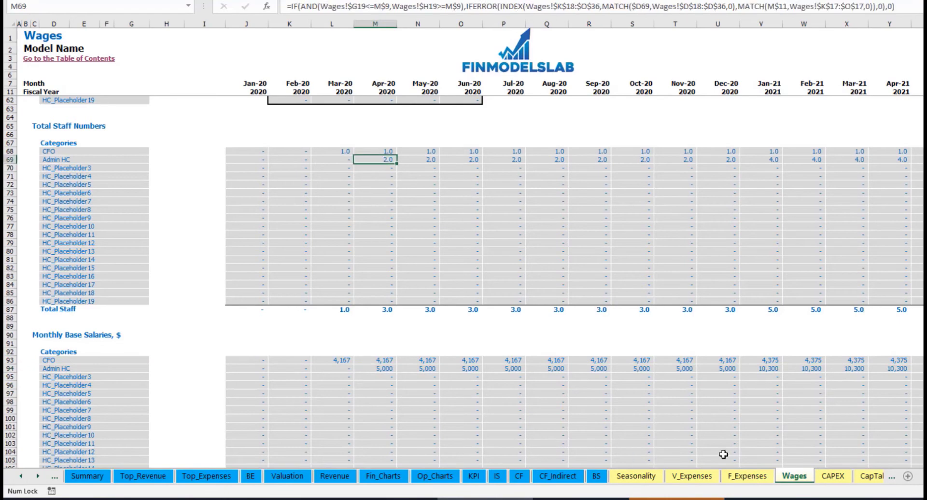
{"action": "left_click", "coordinate": [917, 159]}
{"action": "left_click", "coordinate": [917, 368]}
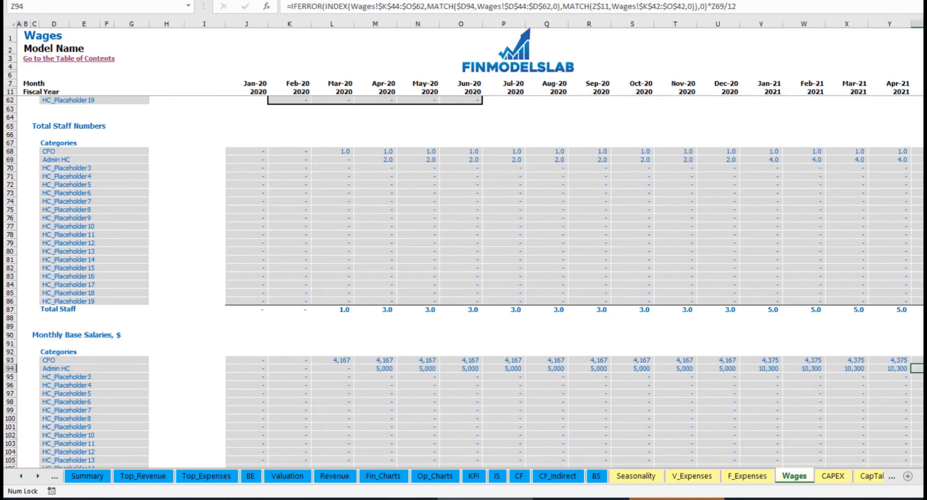
{"action": "scroll", "coordinate": [508, 401], "scroll_direction": "down", "scroll_amount": 10}
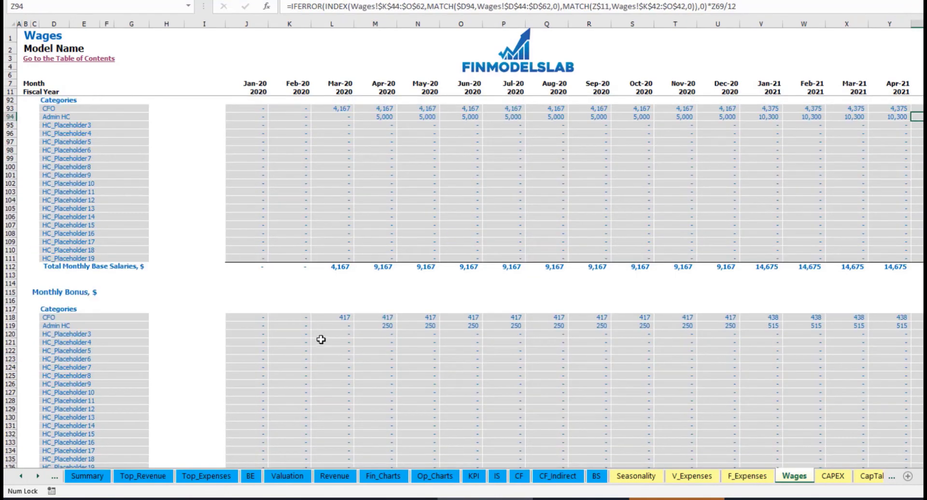
{"action": "scroll", "coordinate": [331, 335], "scroll_direction": "down", "scroll_amount": 10}
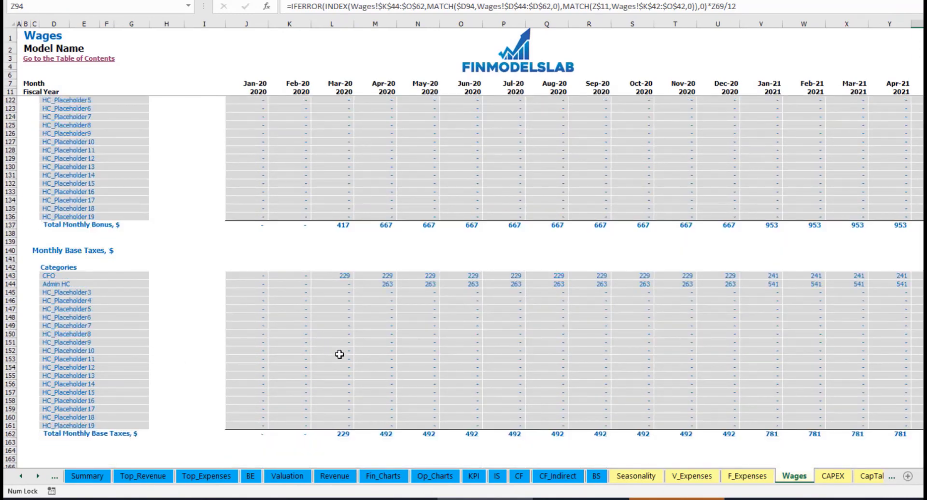
Expand the Total Salary and Wages group in the Income Statement and examine its CFO, Admin HC and placeholder lines
{"action": "left_click", "coordinate": [498, 476]}
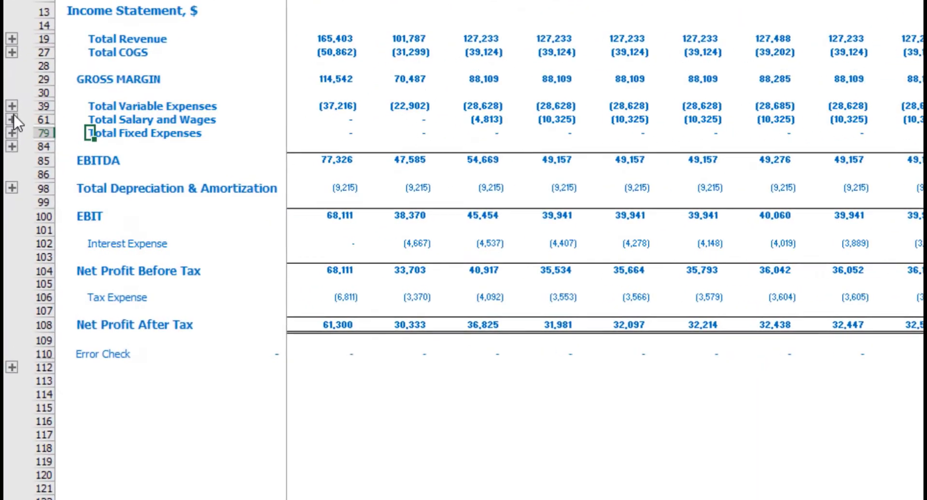
{"action": "left_click", "coordinate": [8, 172]}
{"action": "left_click", "coordinate": [314, 144]}
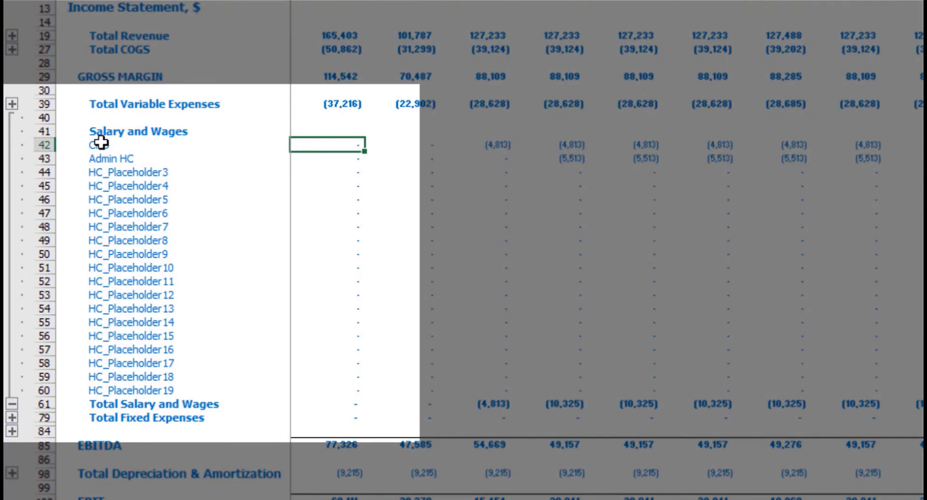
{"action": "left_click_drag", "start_coordinate": [100, 143], "coordinate": [98, 386]}
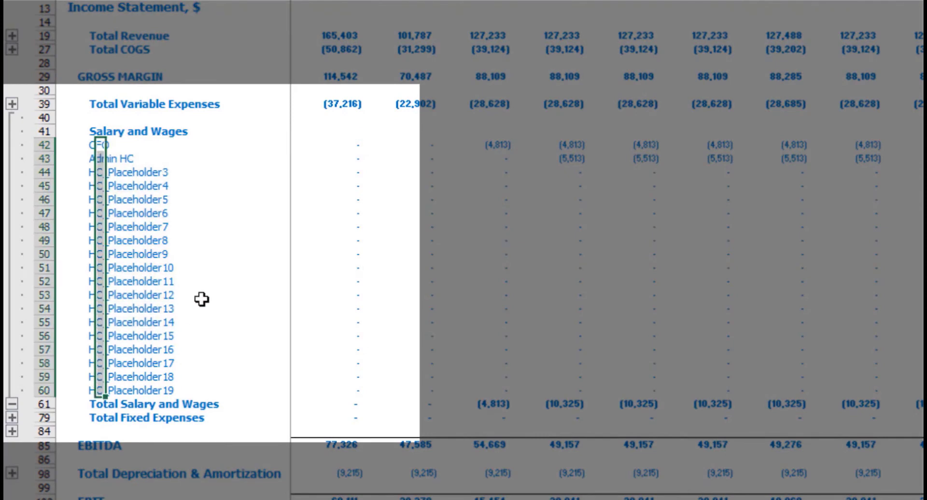
{"action": "left_click", "coordinate": [170, 156]}
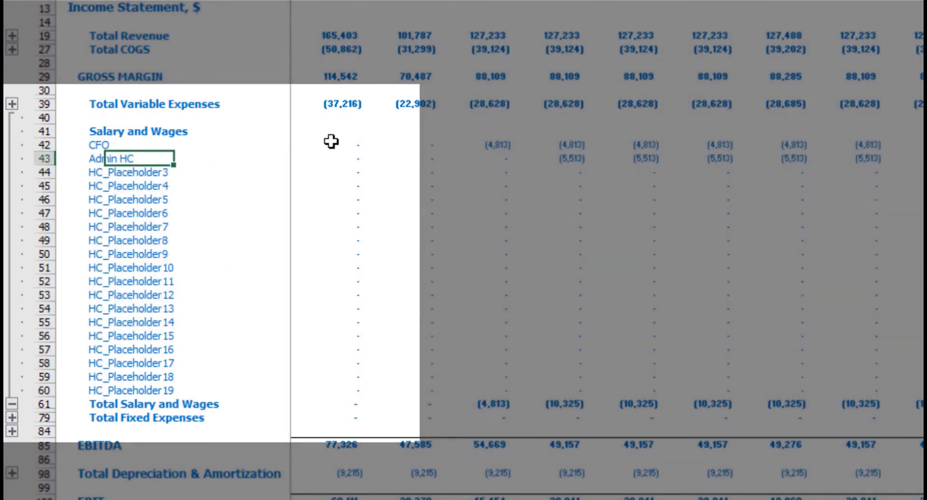
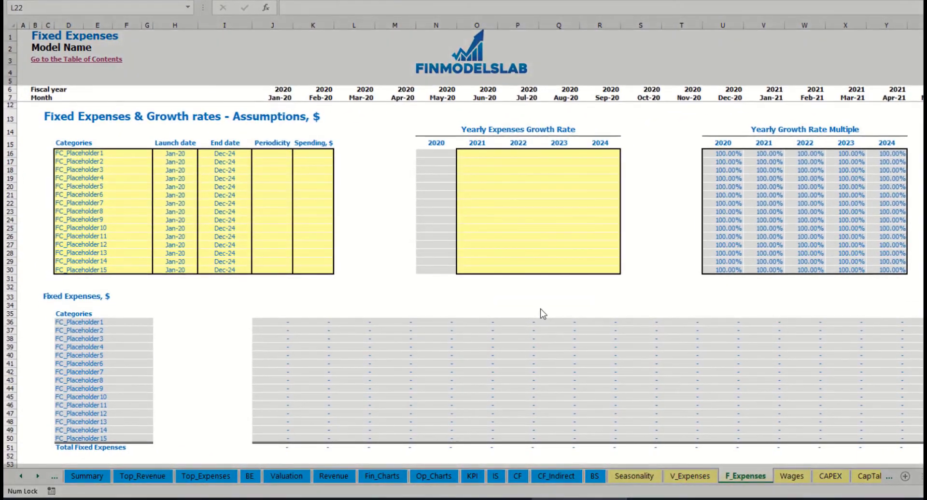
Name the first fixed expense category Utilities and set its launch date to Mar-20
{"action": "left_click", "coordinate": [105, 153]}
{"action": "type", "text": "U"}
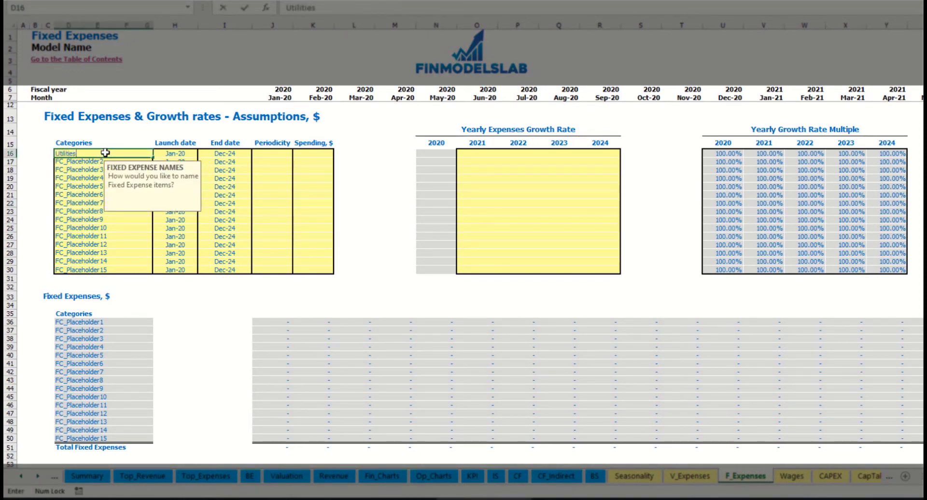
{"action": "type", "text": "tilities"}
{"action": "left_click", "coordinate": [180, 153]}
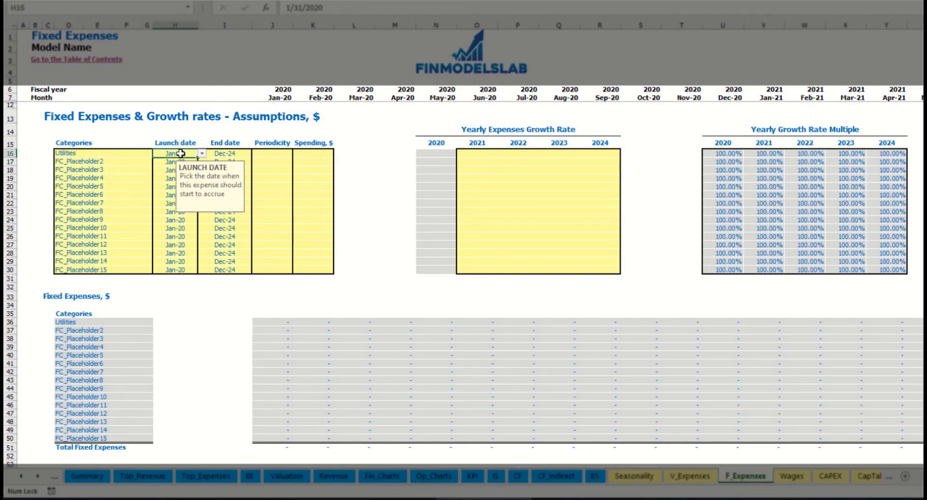
{"action": "left_click", "coordinate": [202, 153]}
{"action": "left_click", "coordinate": [182, 177]}
Check the Utilities end date against the month timeline, from its first month to its last
{"action": "left_click", "coordinate": [232, 152]}
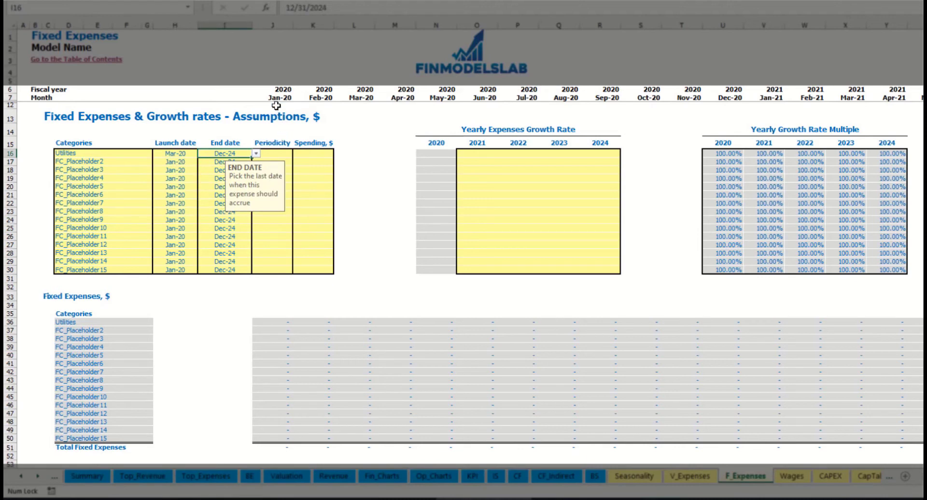
{"action": "left_click", "coordinate": [278, 99]}
{"action": "key", "text": "ctrl+Right"}
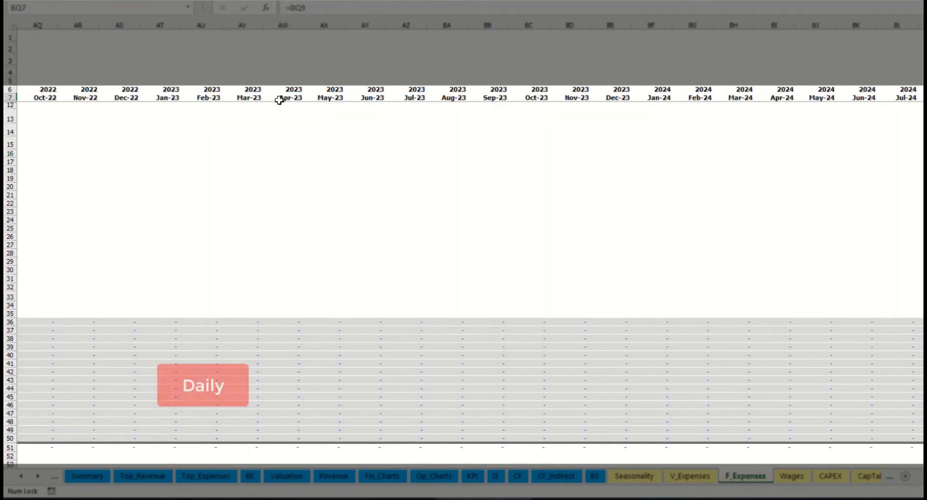
{"action": "key", "text": "ctrl+Left"}
{"action": "key", "text": "Left"}
{"action": "key", "text": "Left"}
{"action": "key", "text": "Left"}
{"action": "key", "text": "Left"}
{"action": "key", "text": "Left"}
{"action": "key", "text": "Left"}
{"action": "key", "text": "Left"}
{"action": "key", "text": "Left"}
{"action": "key", "text": "Left"}
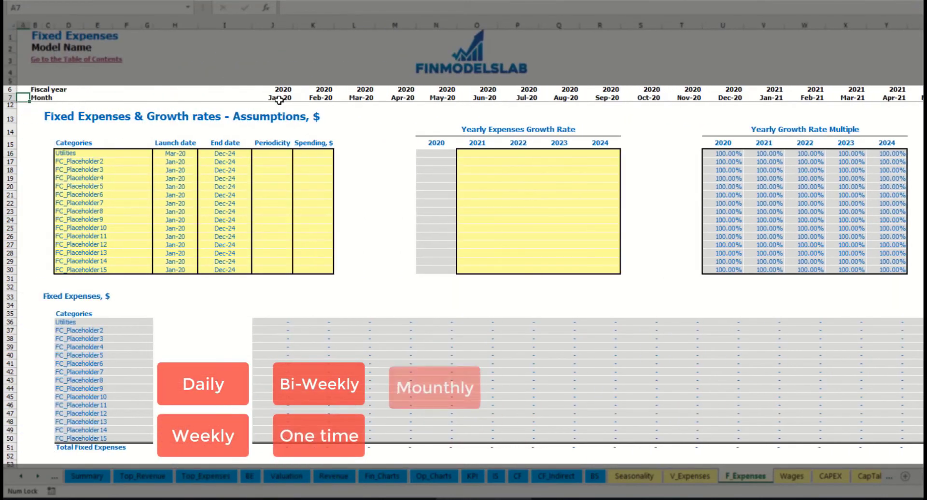
Set the Utilities periodicity to Daily and its spending to 50
{"action": "left_click", "coordinate": [263, 155]}
{"action": "left_click", "coordinate": [297, 154]}
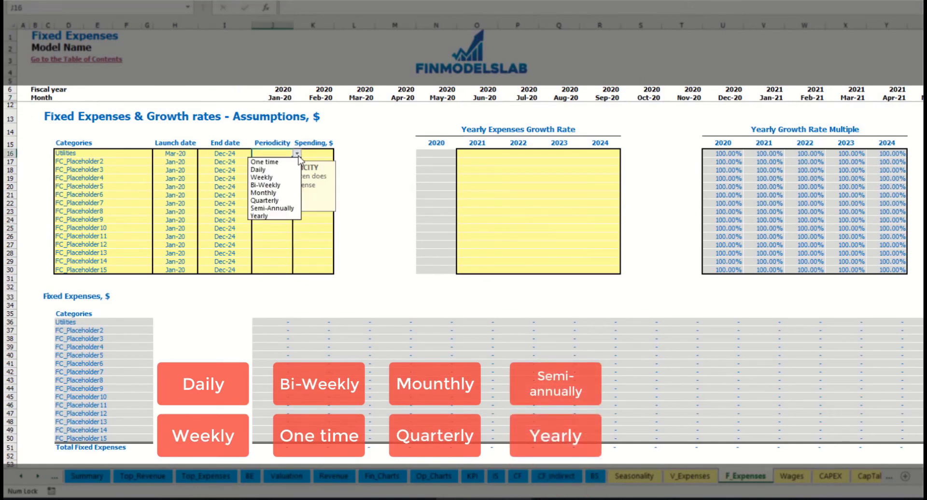
{"action": "left_click", "coordinate": [284, 169]}
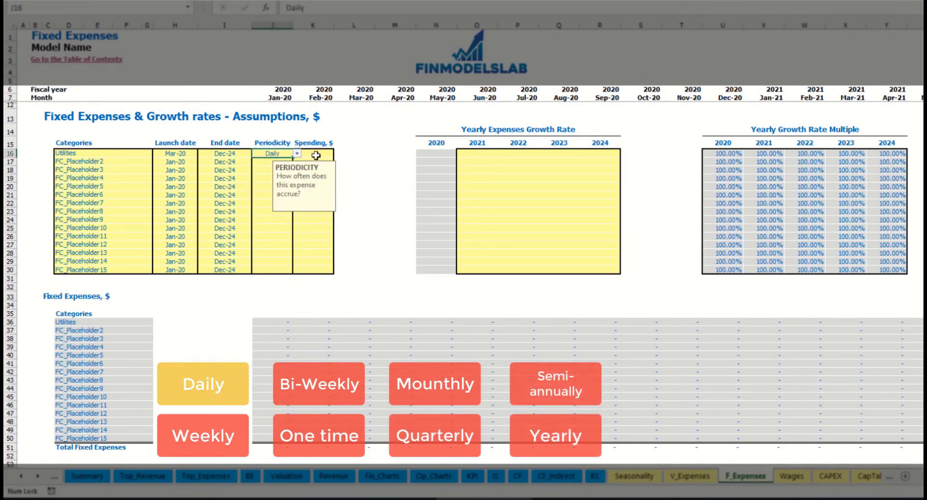
{"action": "key", "text": "Right"}
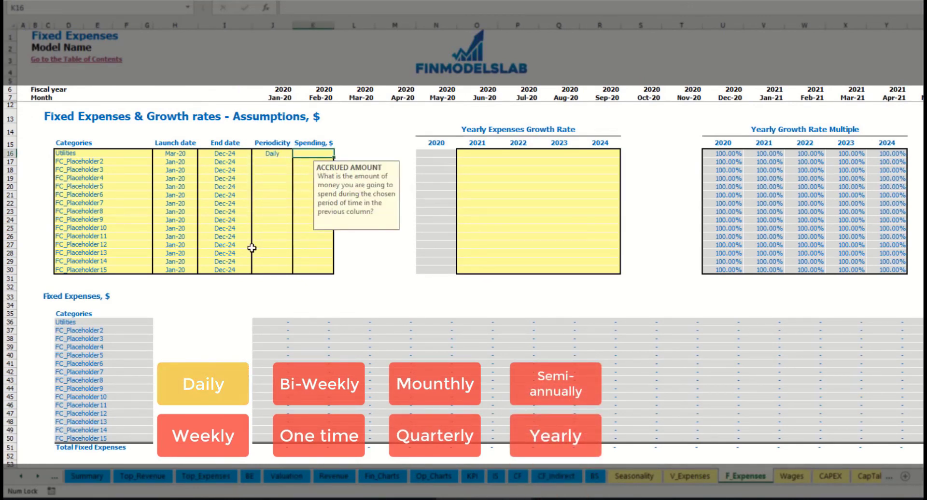
{"action": "type", "text": "50"}
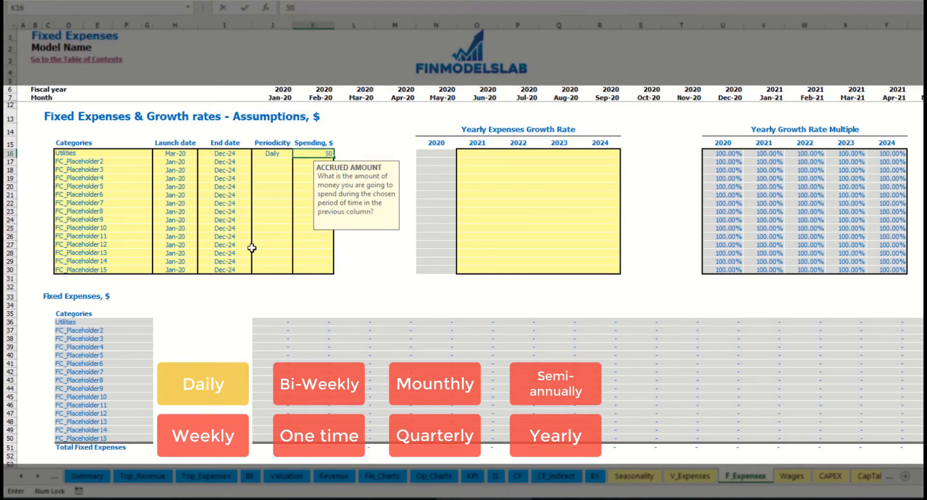
{"action": "key", "text": "ctrl+Return"}
Examine how the monthly Utilities amounts in the Fixed Expenses table differ between March, April and May 2020
{"action": "left_click", "coordinate": [360, 323]}
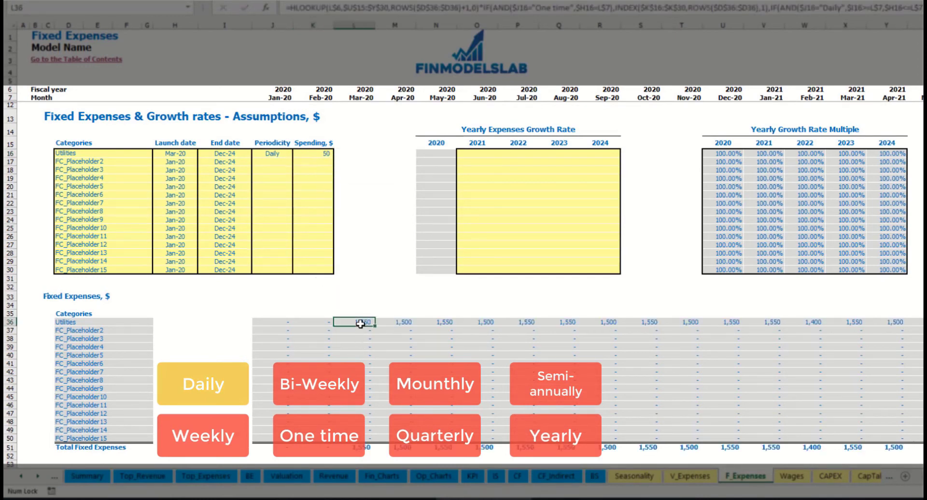
{"action": "left_click", "coordinate": [401, 324]}
{"action": "left_click", "coordinate": [449, 325]}
{"action": "left_click", "coordinate": [362, 316]}
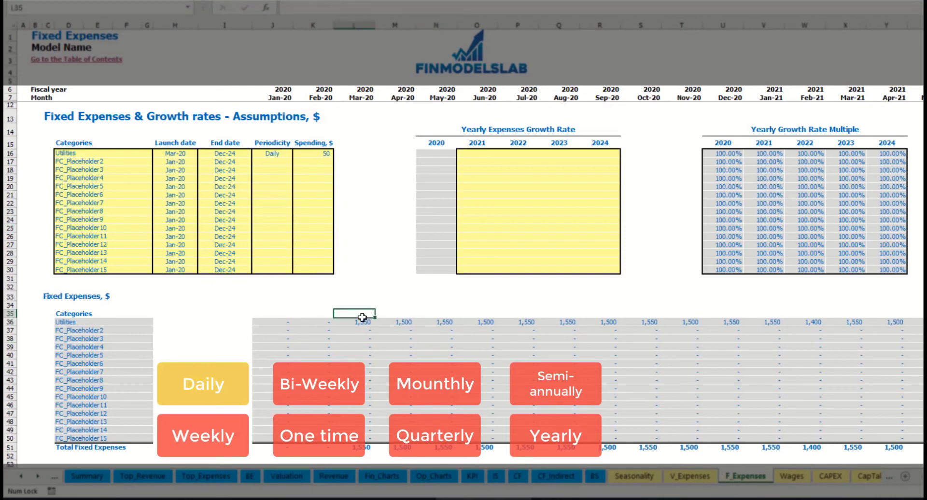
{"action": "left_click", "coordinate": [367, 324]}
{"action": "left_click", "coordinate": [389, 323]}
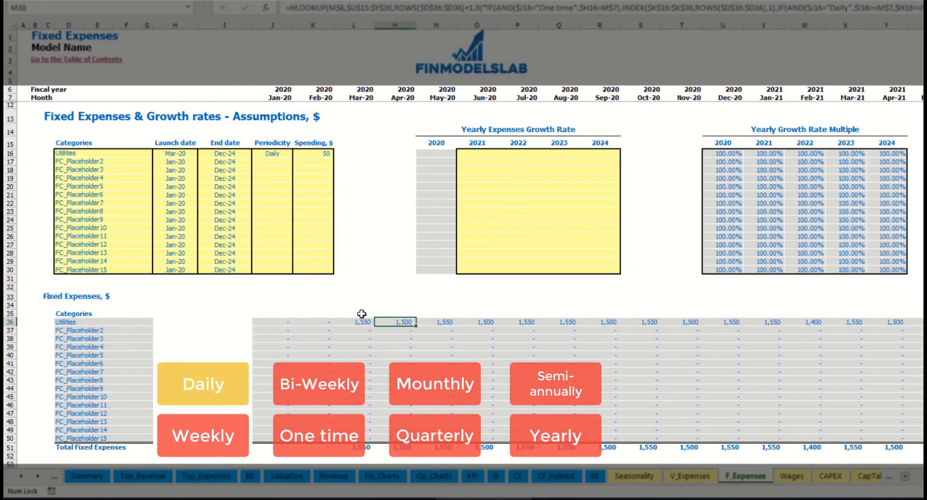
{"action": "left_click", "coordinate": [360, 97]}
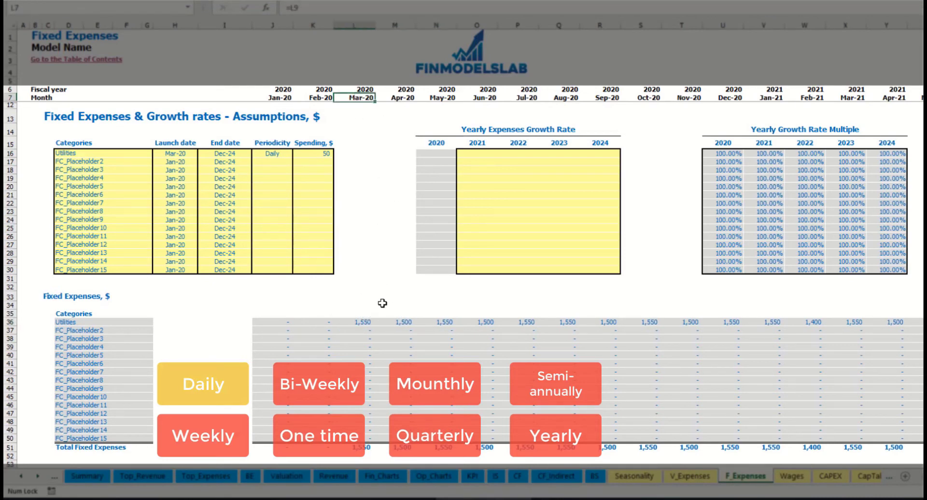
{"action": "left_click", "coordinate": [365, 323]}
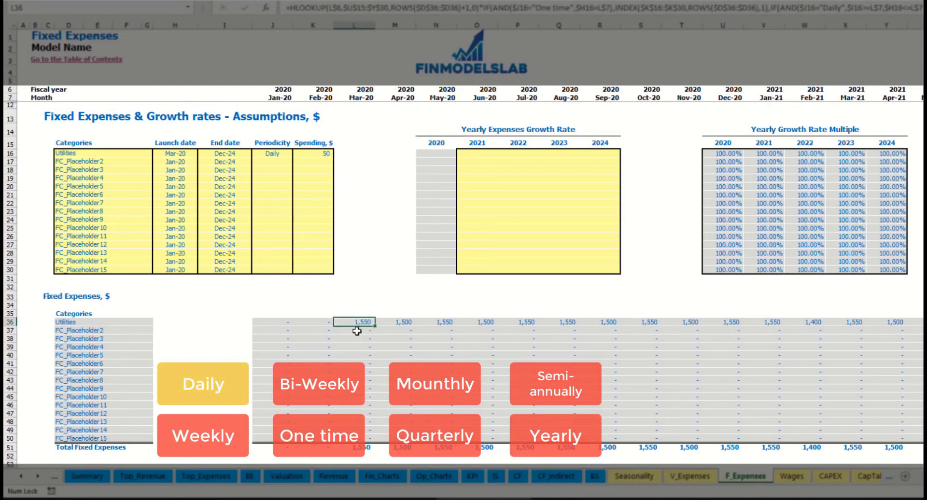
{"action": "left_click", "coordinate": [404, 323]}
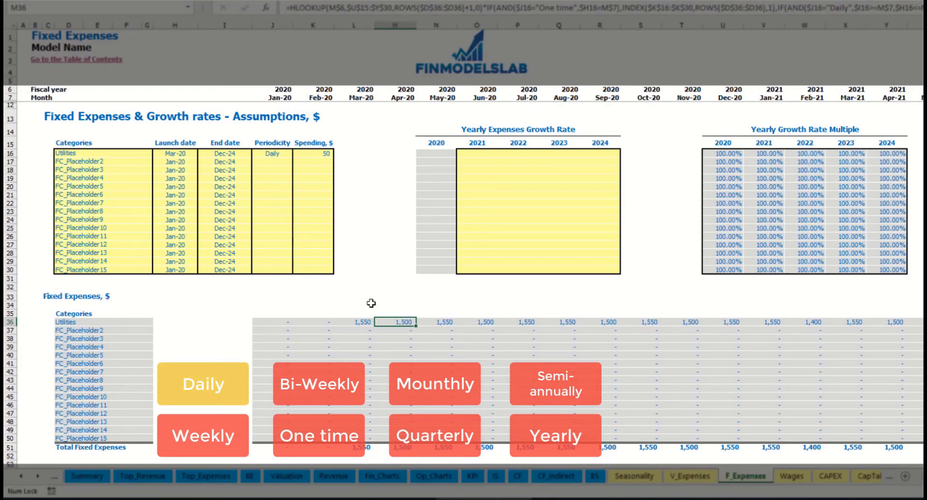
Set the Utilities yearly expense growth rate to 5% for each year from 2021 to 2024
{"action": "left_click", "coordinate": [484, 155]}
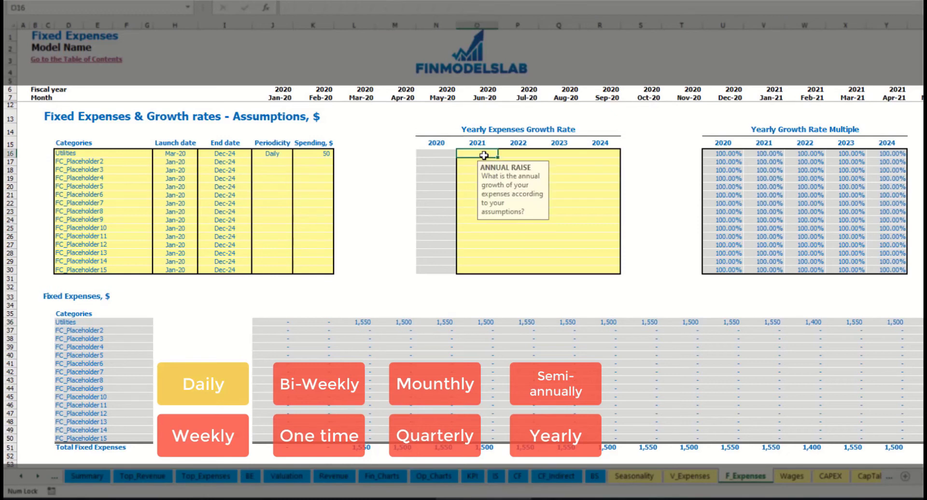
{"action": "type", "text": "5"}
{"action": "key", "text": "Return"}
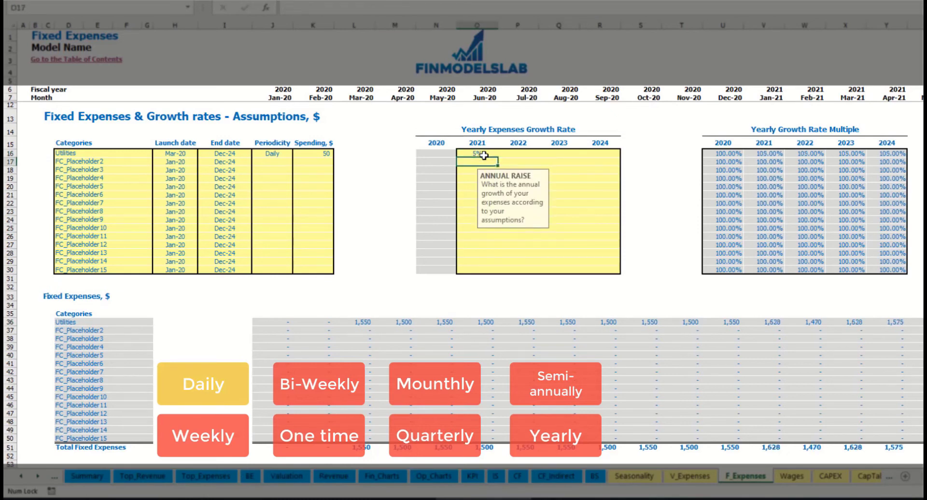
{"action": "key", "text": "Up"}
{"action": "key", "text": "ctrl+c"}
{"action": "key", "text": "Right"}
{"action": "key", "text": "shift+Right"}
{"action": "key", "text": "shift+Right"}
{"action": "key", "text": "ctrl+v"}
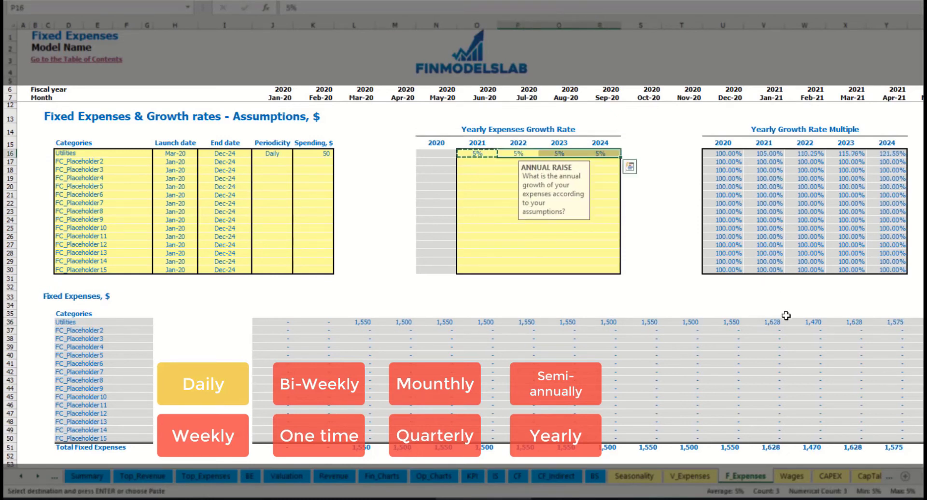
{"action": "left_click_drag", "start_coordinate": [478, 153], "coordinate": [600, 154]}
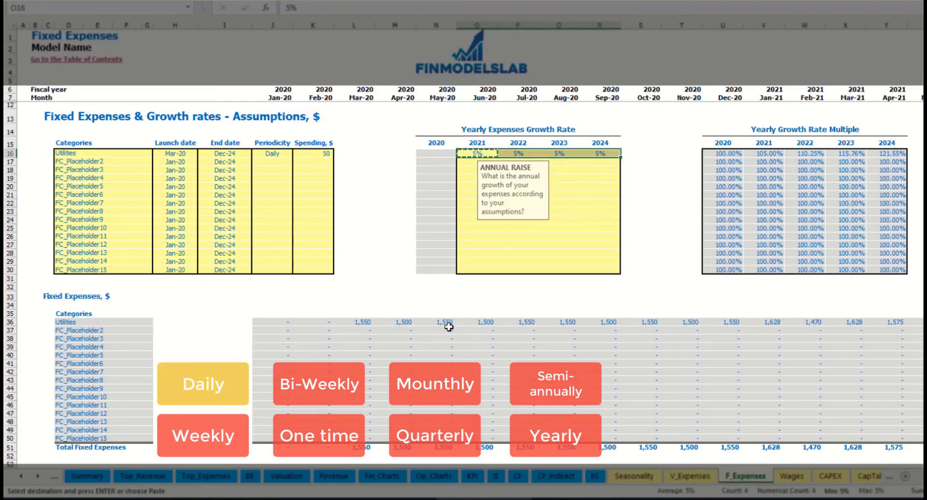
{"action": "scroll", "coordinate": [469, 237], "scroll_direction": "right", "scroll_amount": 10}
Rename the second fixed expense category, FC_Placeholder2, as Advertising
{"action": "left_click", "coordinate": [112, 160]}
{"action": "type", "text": "Advertisin"}
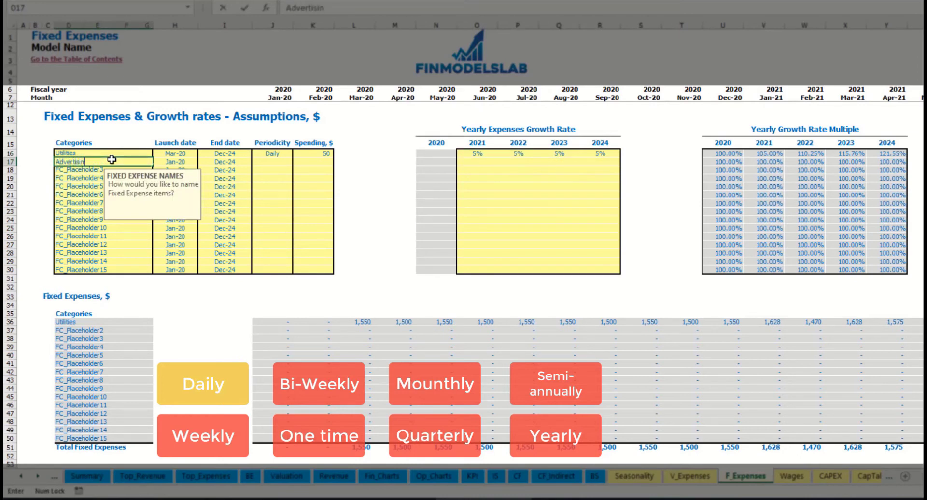
{"action": "type", "text": "g"}
{"action": "key", "text": "Return"}
Set the Advertising launch date to Mar-20 and its end date to Aug-24
{"action": "left_click", "coordinate": [174, 163]}
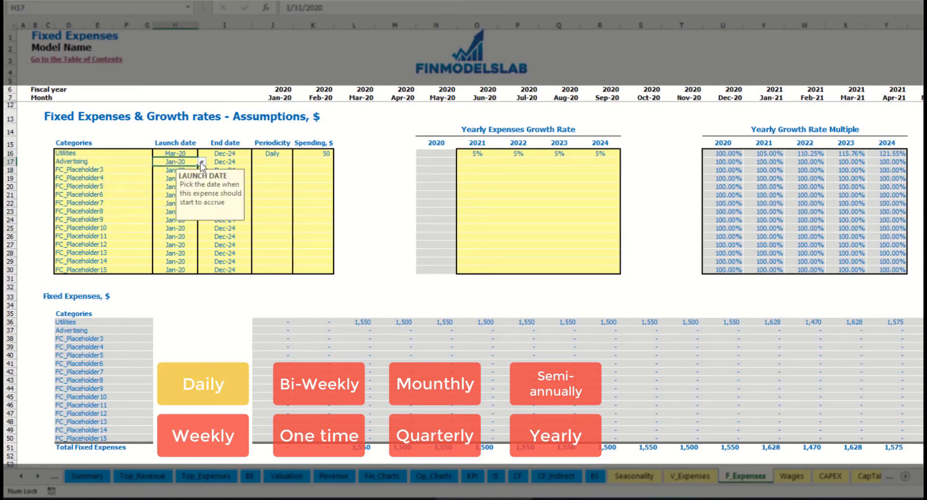
{"action": "left_click", "coordinate": [202, 162]}
{"action": "left_click", "coordinate": [181, 187]}
{"action": "left_click", "coordinate": [236, 163]}
{"action": "left_click", "coordinate": [256, 161]}
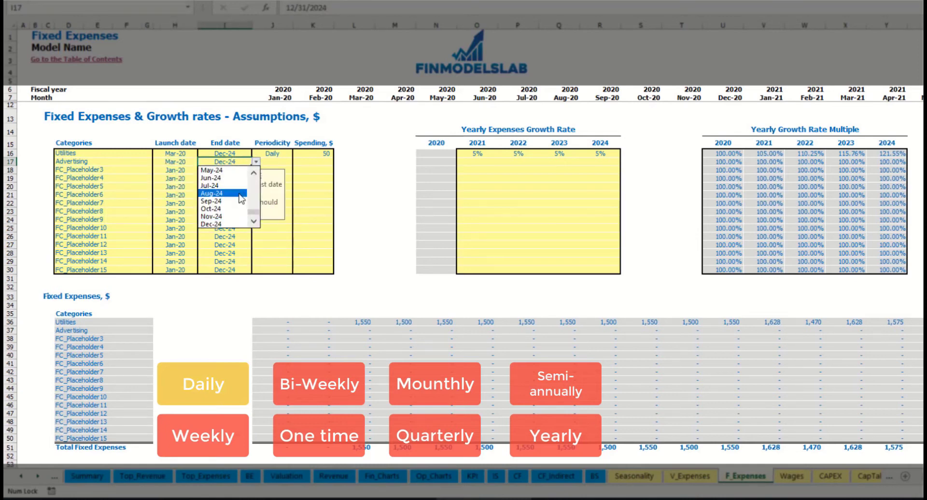
{"action": "left_click", "coordinate": [231, 193]}
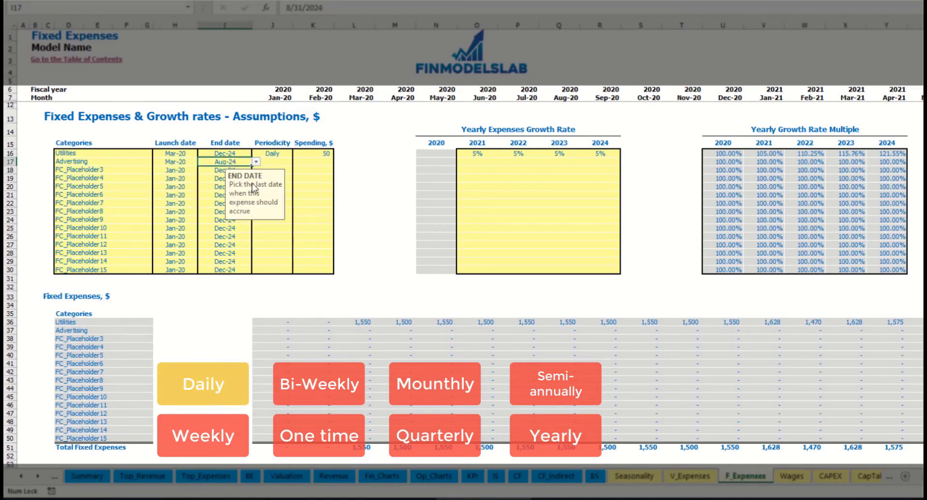
Set the Advertising periodicity to Weekly and its spending to 100
{"action": "left_click", "coordinate": [271, 162]}
{"action": "left_click", "coordinate": [296, 162]}
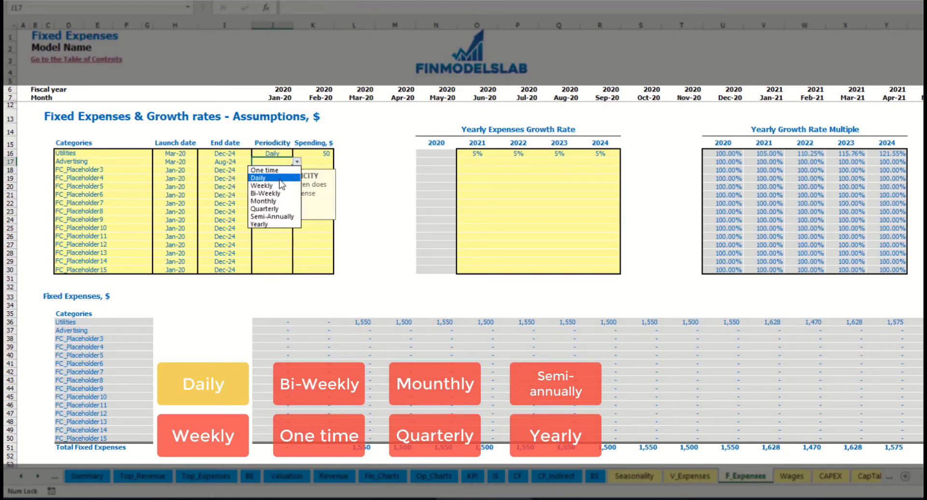
{"action": "left_click", "coordinate": [270, 186]}
{"action": "left_click", "coordinate": [311, 164]}
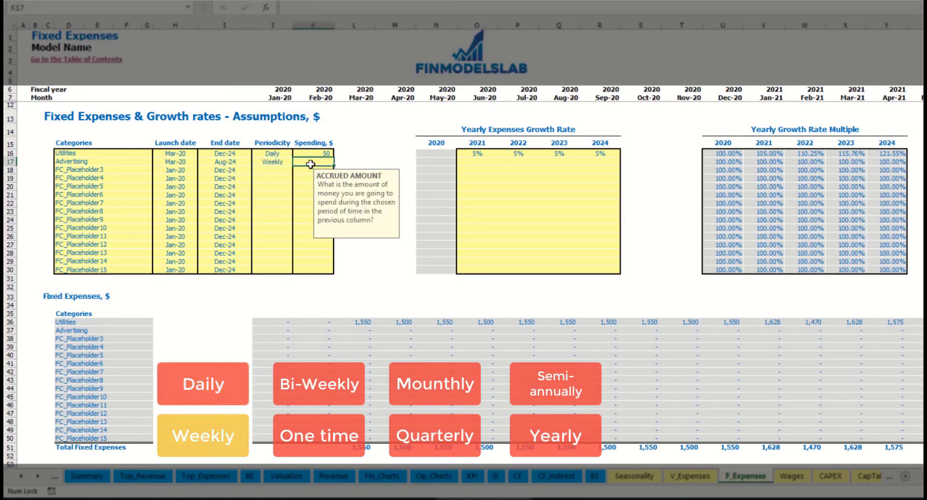
{"action": "type", "text": "100"}
{"action": "key", "text": "Return"}
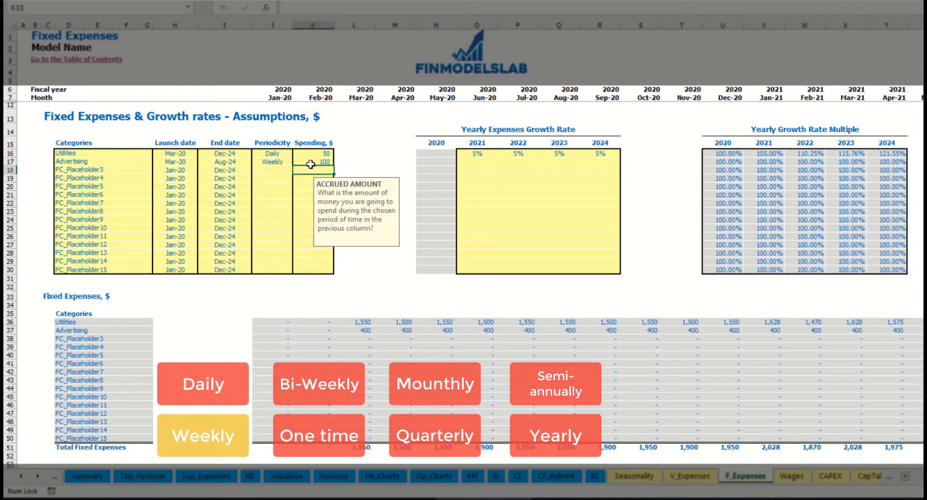
Check the monthly Advertising amounts in the Fixed Expenses table from March 2020 through to 2024
{"action": "left_click", "coordinate": [367, 331]}
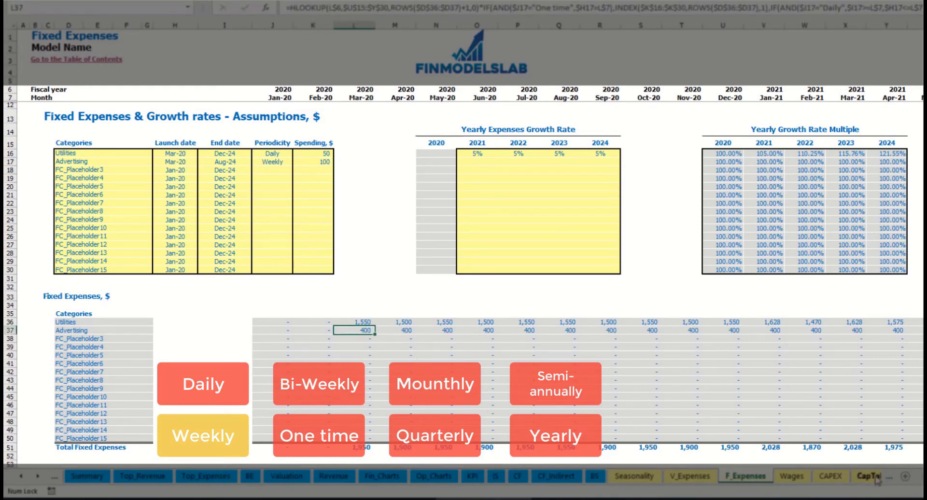
{"action": "scroll", "coordinate": [482, 290], "scroll_direction": "right", "scroll_amount": 10}
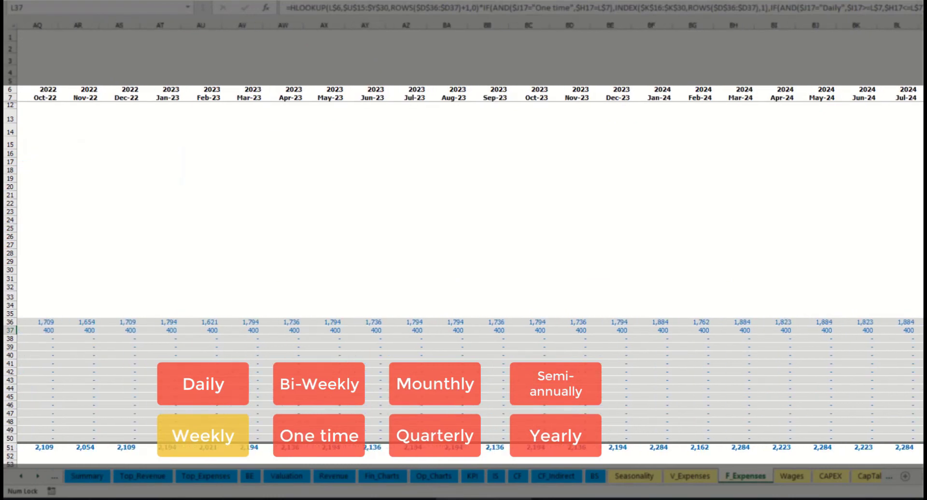
{"action": "left_click", "coordinate": [919, 25]}
{"action": "left_click", "coordinate": [920, 330]}
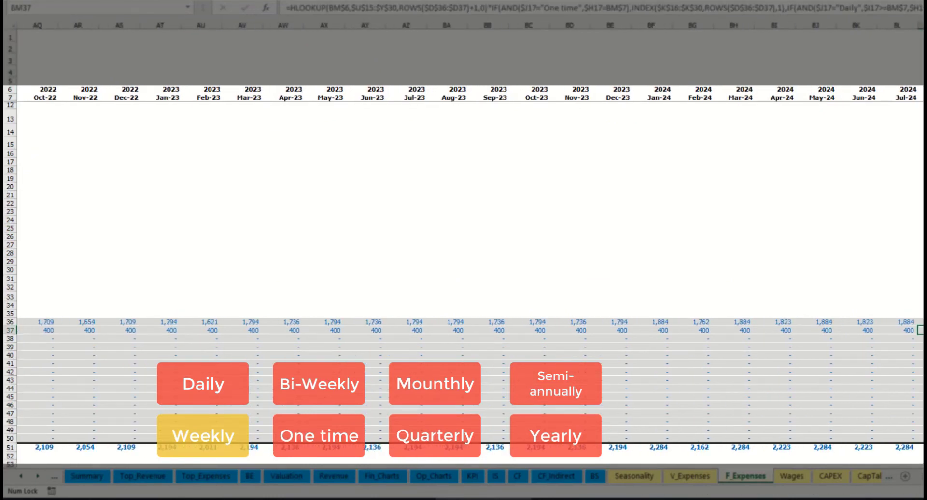
{"action": "scroll", "coordinate": [351, 214], "scroll_direction": "left", "scroll_amount": 10}
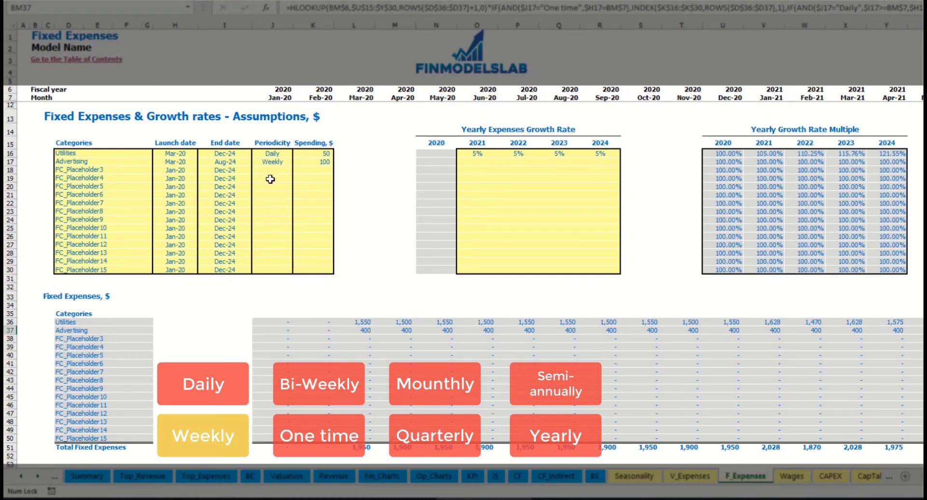
Change the Advertising periodicity to Bi-Weekly and its spending to 500
{"action": "left_click", "coordinate": [278, 161]}
{"action": "left_click", "coordinate": [296, 162]}
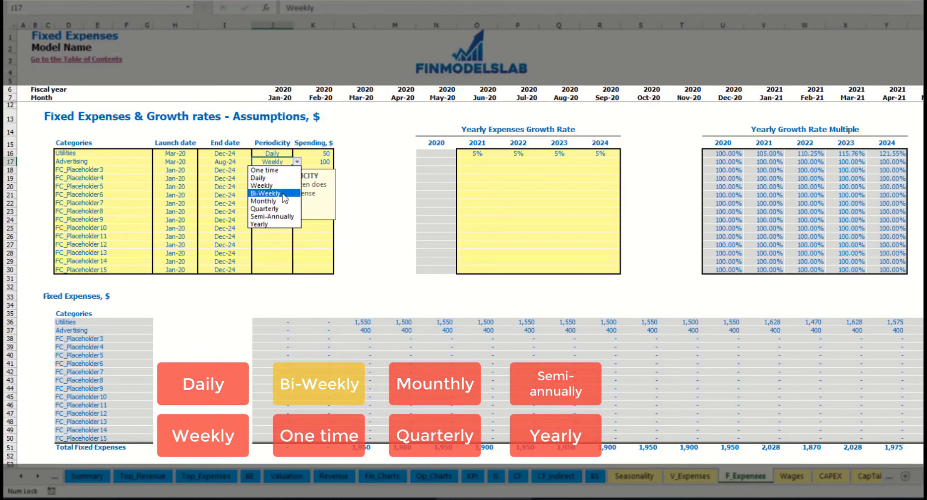
{"action": "left_click", "coordinate": [281, 193]}
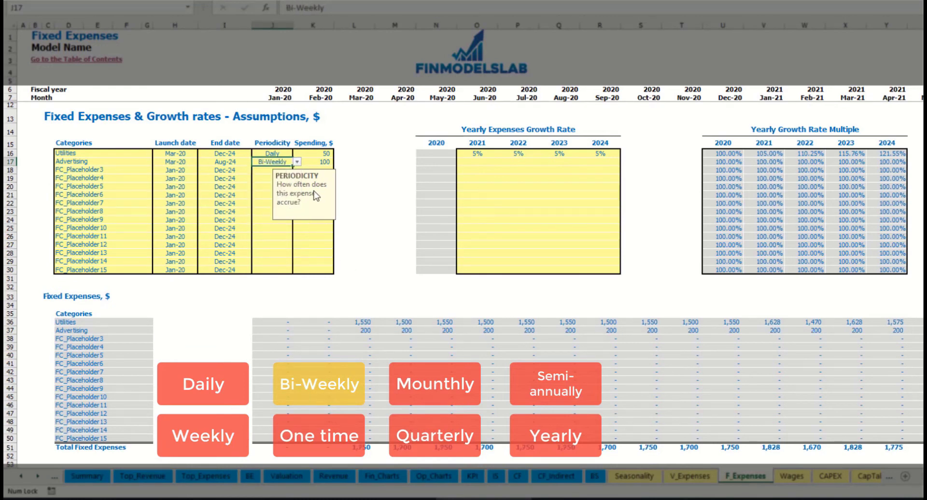
{"action": "left_click", "coordinate": [311, 162]}
{"action": "type", "text": "500"}
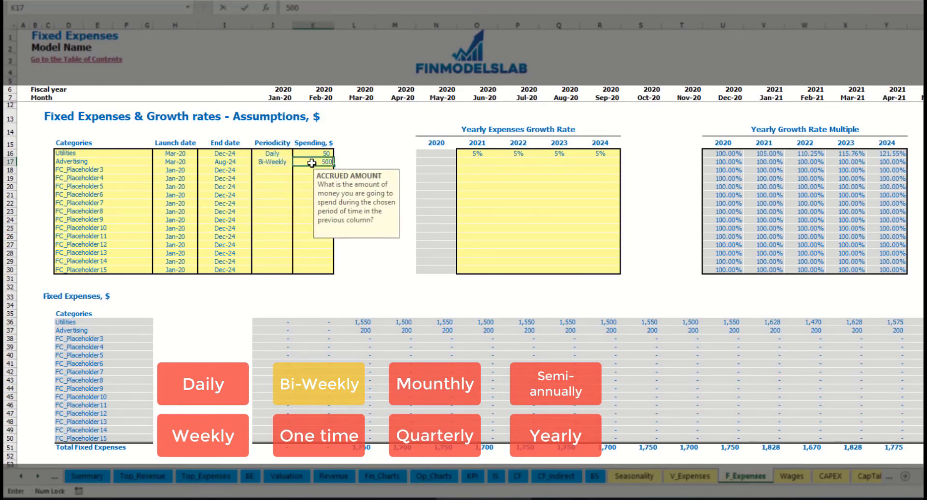
{"action": "key", "text": "Return"}
Change the Advertising launch date to Jul-20
{"action": "left_click", "coordinate": [192, 153]}
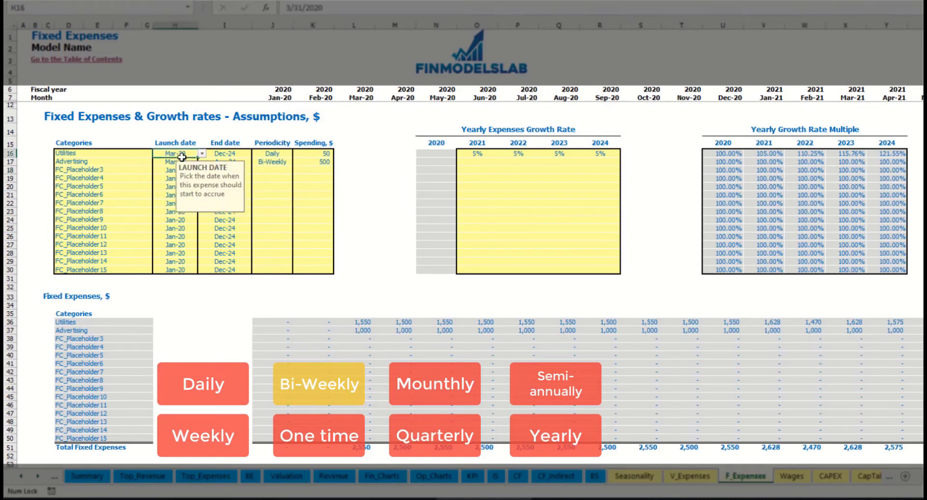
{"action": "left_click", "coordinate": [189, 162]}
{"action": "left_click", "coordinate": [192, 163]}
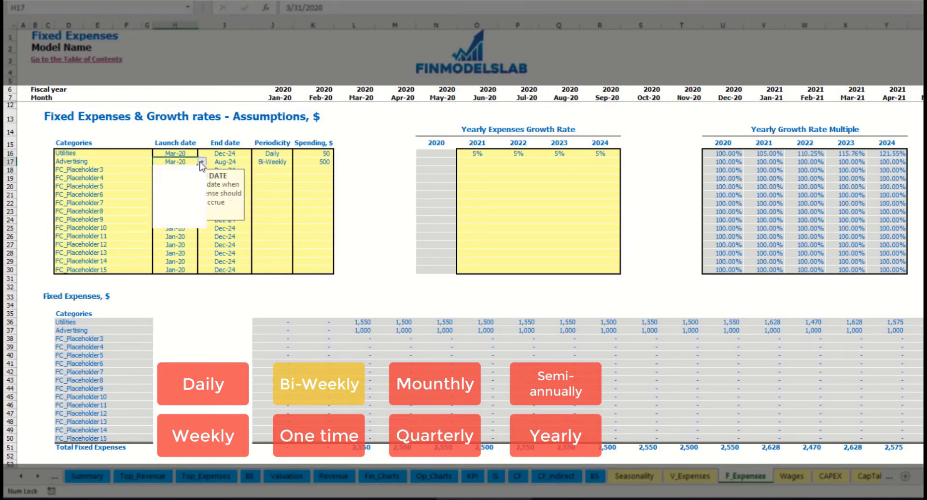
{"action": "left_click", "coordinate": [202, 162]}
{"action": "left_click", "coordinate": [179, 211]}
Examine the monthly Advertising amounts in the Fixed Expenses table from July 2020 onward, then return to the July 2020 amount
{"action": "left_click", "coordinate": [525, 331]}
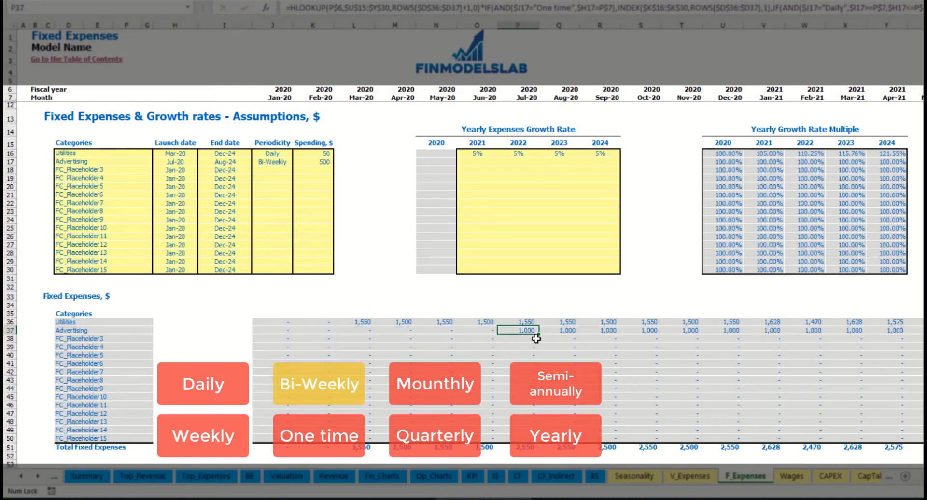
{"action": "key", "text": "Right"}
{"action": "key", "text": "Right"}
{"action": "key", "text": "Right"}
{"action": "key", "text": "Right"}
{"action": "key", "text": "Right"}
{"action": "key", "text": "Right"}
{"action": "key", "text": "Right"}
{"action": "key", "text": "Right"}
{"action": "key", "text": "Right"}
{"action": "key", "text": "Right"}
{"action": "key", "text": "Right"}
{"action": "key", "text": "Right"}
{"action": "key", "text": "Right"}
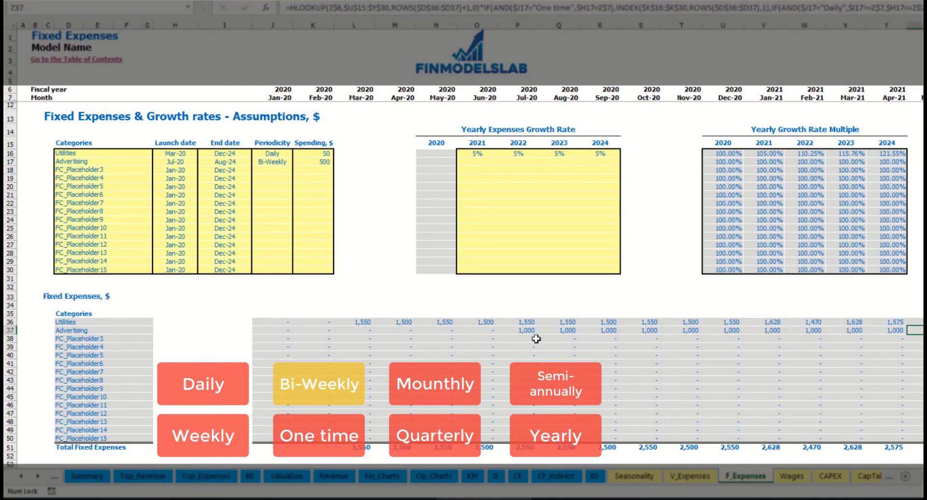
{"action": "key", "text": "Left"}
{"action": "key", "text": "Left"}
{"action": "key", "text": "Left"}
{"action": "key", "text": "Left"}
{"action": "key", "text": "Left"}
{"action": "key", "text": "Left"}
{"action": "key", "text": "Left"}
{"action": "key", "text": "Left"}
{"action": "key", "text": "Left"}
{"action": "key", "text": "Left"}
{"action": "key", "text": "Left"}
{"action": "key", "text": "Left"}
{"action": "key", "text": "Left"}
{"action": "key", "text": "Left"}
{"action": "key", "text": "Left"}
{"action": "key", "text": "Left"}
{"action": "key", "text": "Left"}
{"action": "key", "text": "Left"}
{"action": "key", "text": "Left"}
{"action": "key", "text": "Left"}
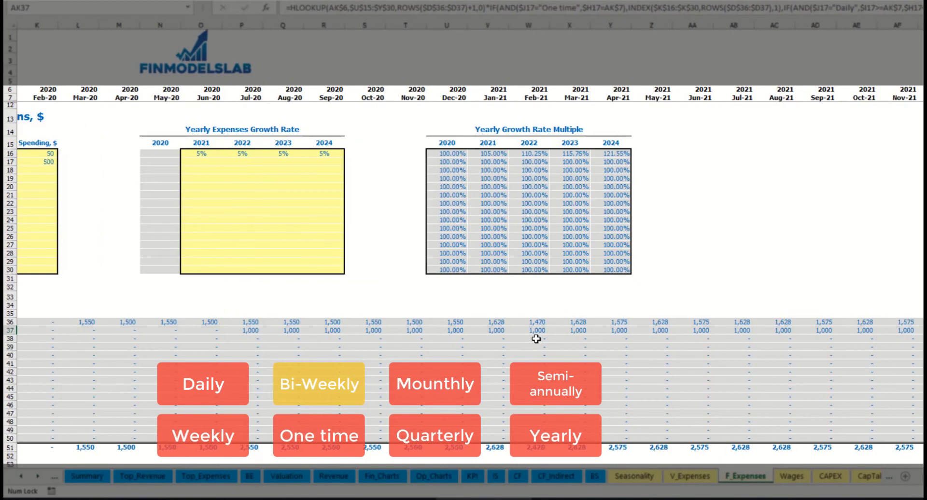
{"action": "key", "text": "Left"}
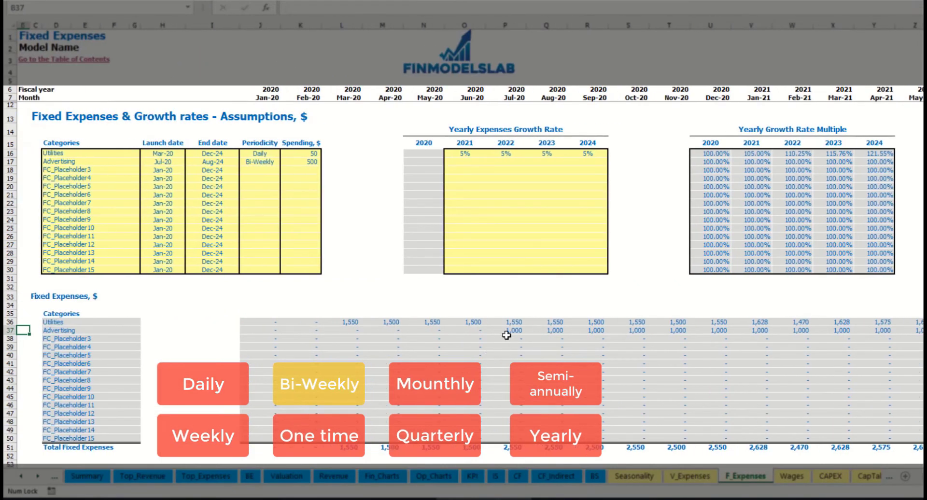
{"action": "left_click", "coordinate": [505, 333]}
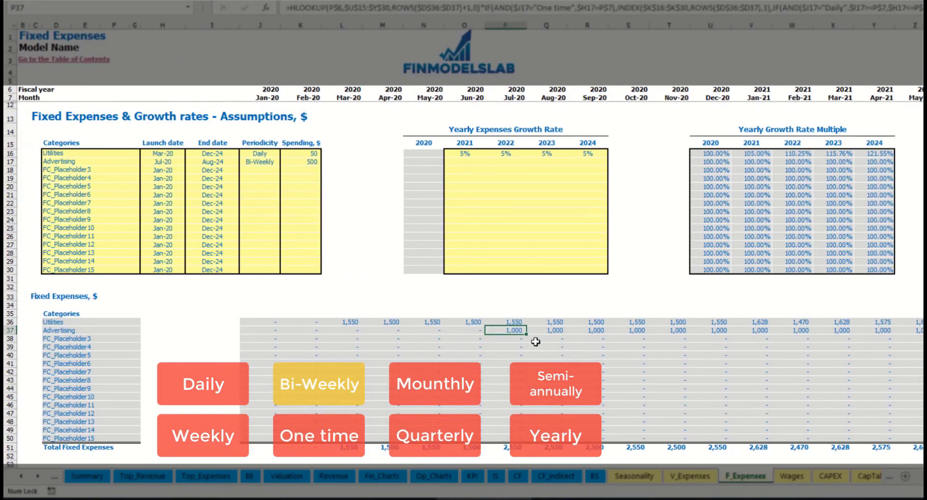
Set the Advertising yearly expense growth rate to 3% for each year from 2021 to 2024
{"action": "left_click", "coordinate": [463, 164]}
{"action": "type", "text": "3"}
{"action": "key", "text": "Return"}
{"action": "key", "text": "Up"}
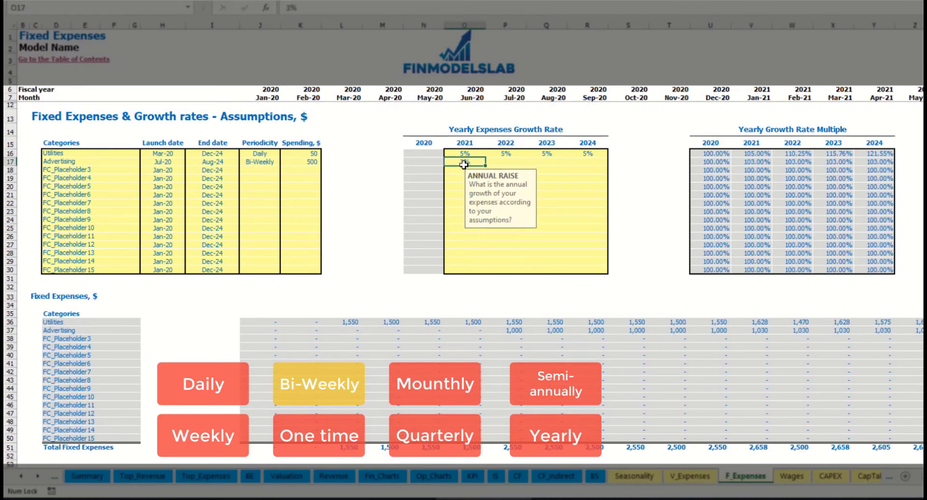
{"action": "key", "text": "ctrl+c"}
{"action": "key", "text": "Right"}
{"action": "key", "text": "shift+Right"}
{"action": "key", "text": "shift+Right"}
{"action": "key", "text": "ctrl+v"}
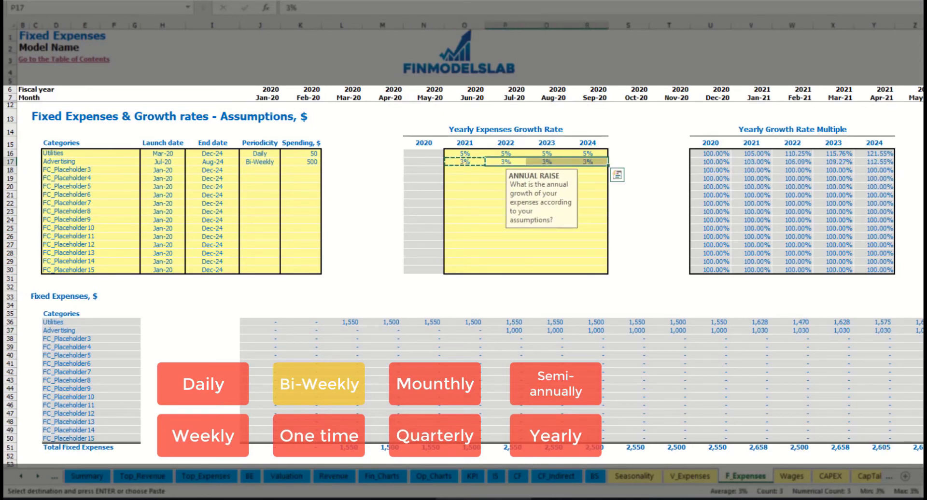
Examine how the growth rate changes the monthly Advertising amounts from January 2021 to 2024, and compare with the Advertising end date
{"action": "left_click", "coordinate": [922, 331]}
{"action": "left_click", "coordinate": [884, 329]}
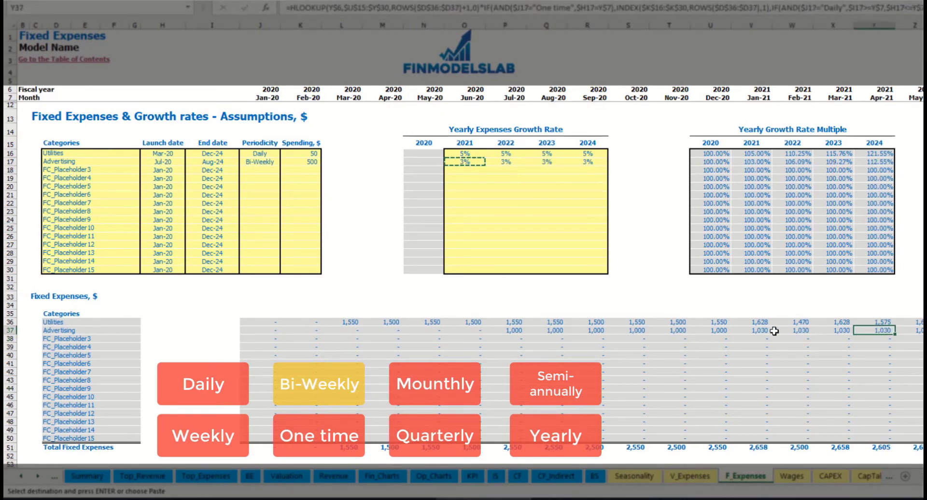
{"action": "left_click", "coordinate": [774, 331]}
{"action": "left_click", "coordinate": [750, 328]}
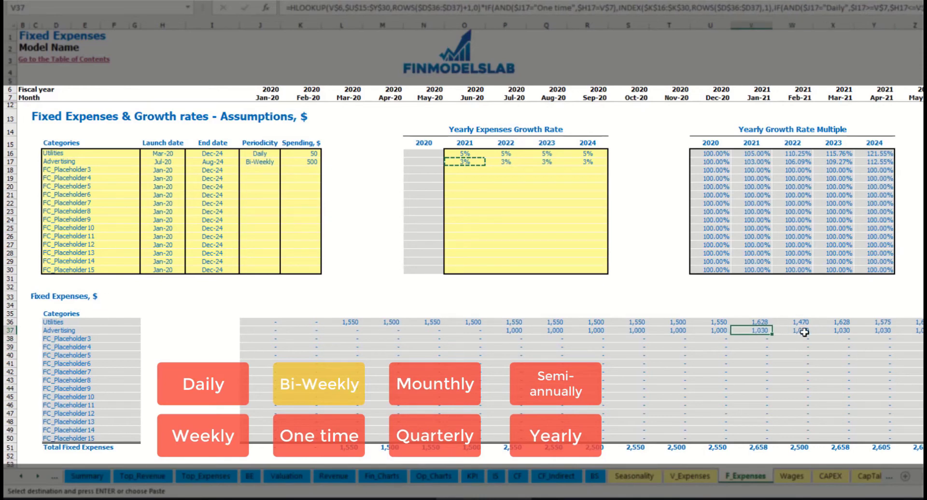
{"action": "scroll", "coordinate": [464, 241], "scroll_direction": "right", "scroll_amount": 15}
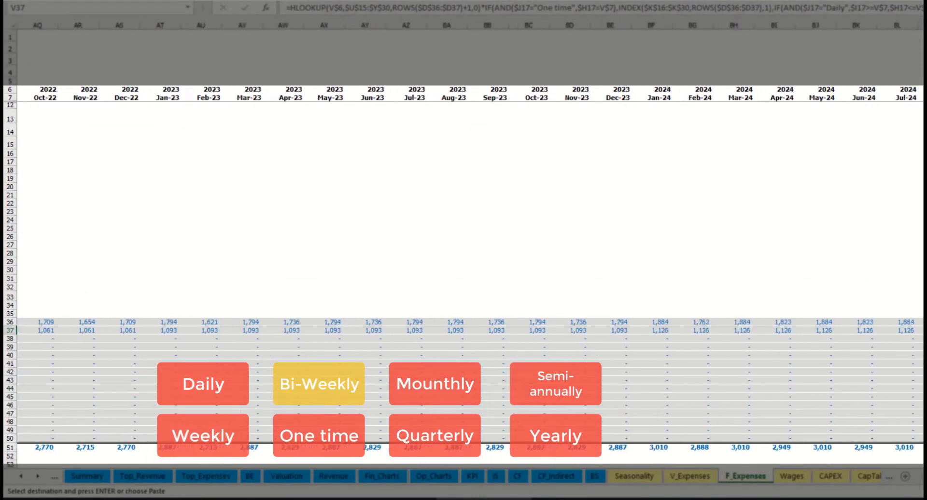
{"action": "left_click", "coordinate": [921, 25]}
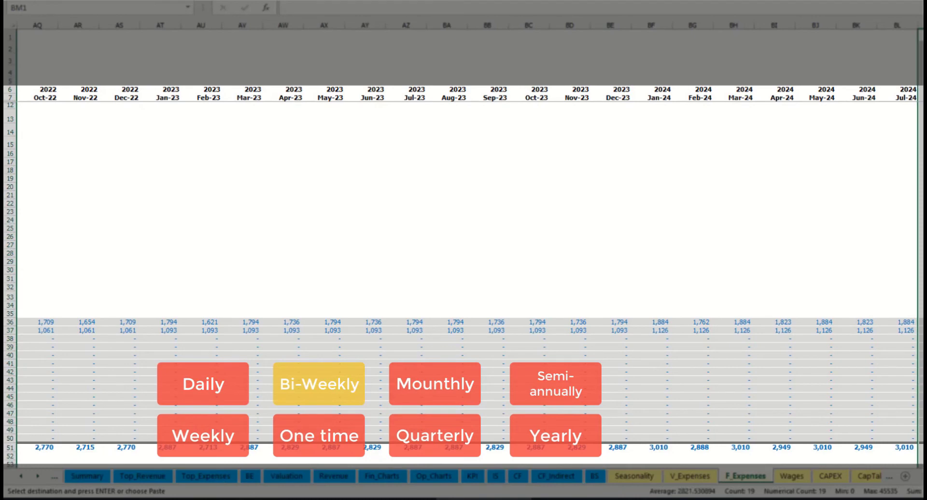
{"action": "scroll", "coordinate": [898, 456], "scroll_direction": "left", "scroll_amount": 15}
{"action": "left_click", "coordinate": [229, 162]}
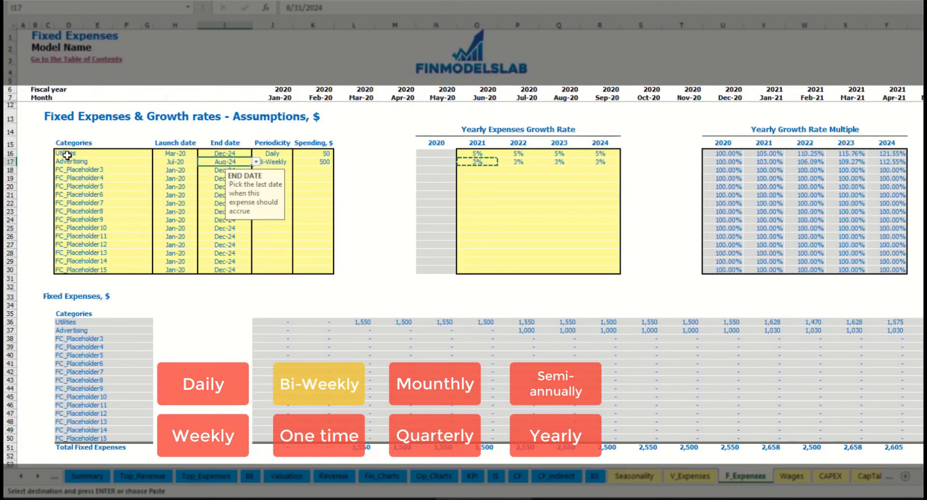
Rename the third fixed expense category as Office Setup and set its periodicity to One time
{"action": "left_click", "coordinate": [84, 169]}
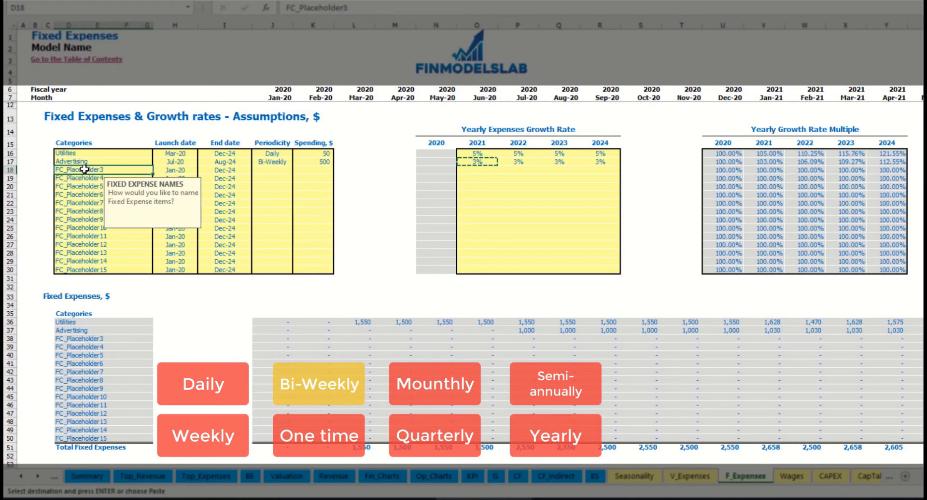
{"action": "type", "text": "Setup"}
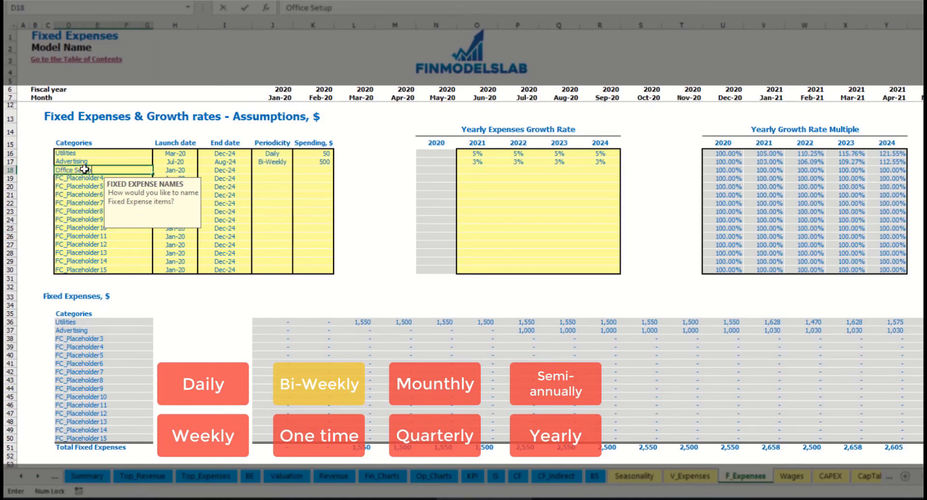
{"action": "key", "text": "Return"}
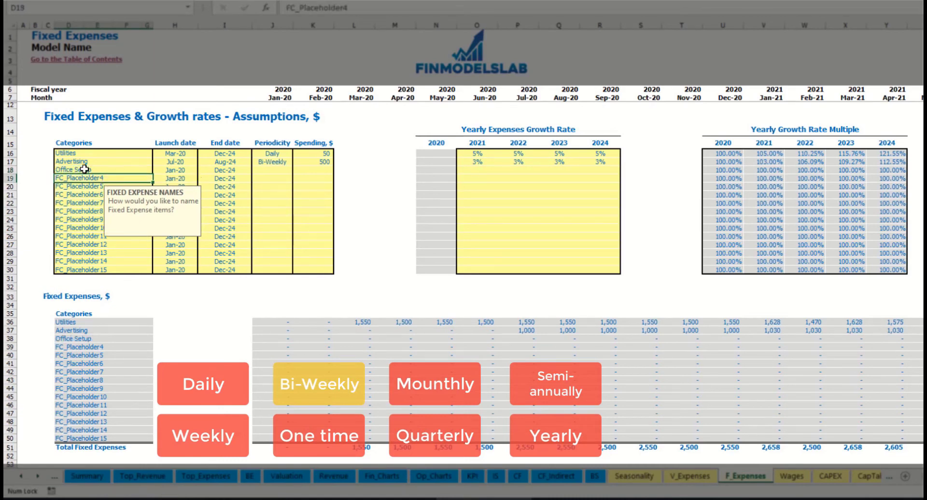
{"action": "left_click", "coordinate": [273, 170]}
{"action": "left_click", "coordinate": [296, 171]}
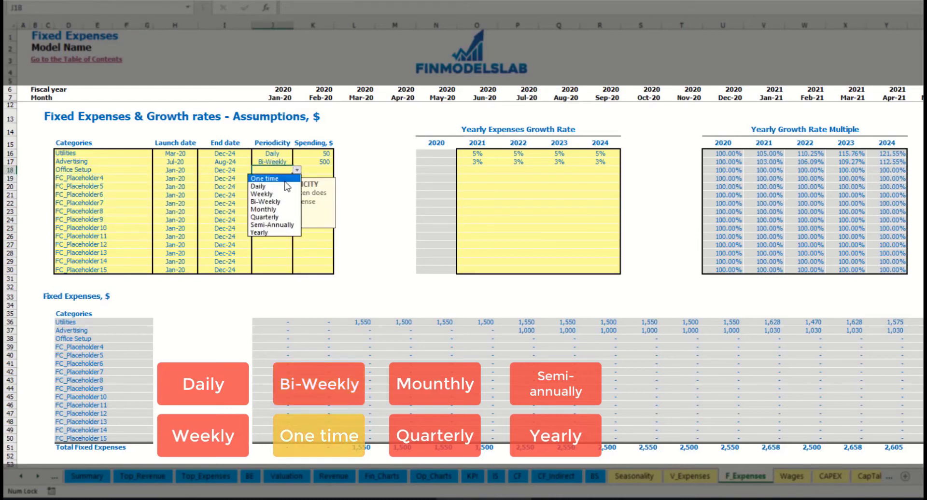
{"action": "left_click", "coordinate": [276, 193]}
Set the Office Setup launch date to Feb-20 and its spending to 5000
{"action": "left_click", "coordinate": [193, 170]}
{"action": "left_click", "coordinate": [201, 170]}
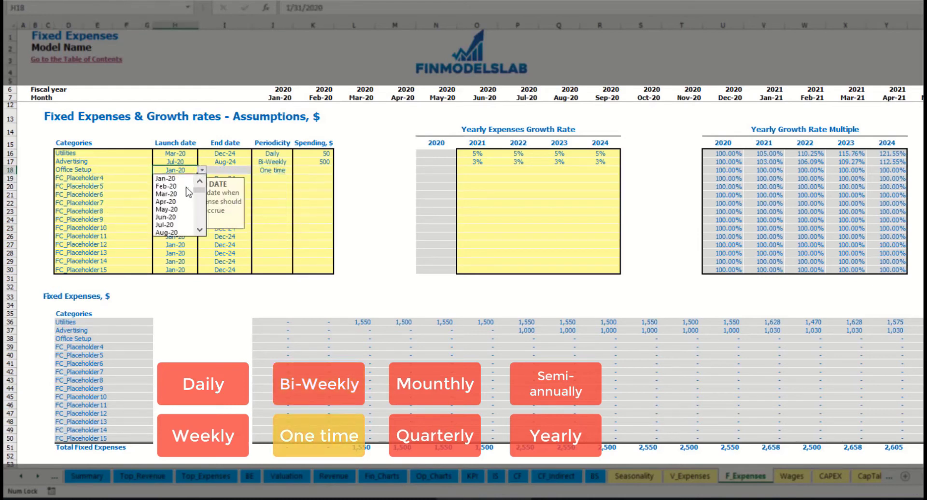
{"action": "left_click", "coordinate": [175, 186]}
{"action": "left_click", "coordinate": [305, 169]}
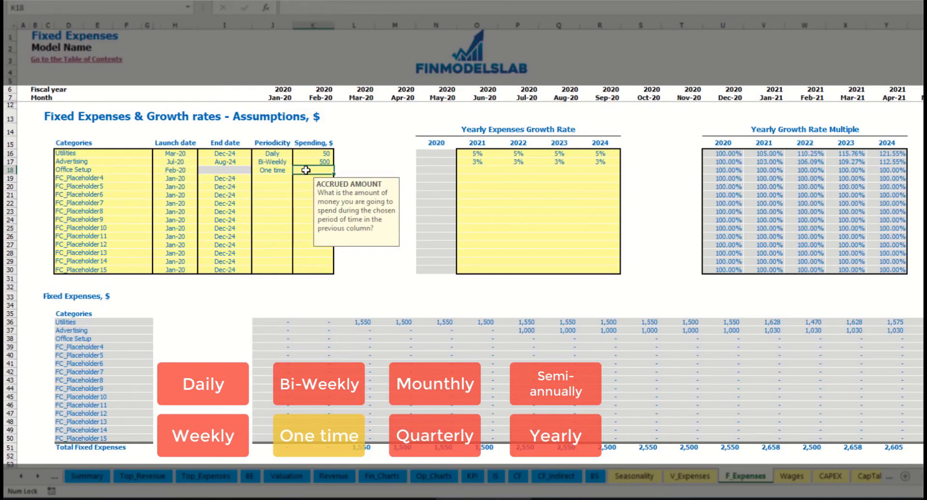
{"action": "type", "text": "5000"}
{"action": "key", "text": "Return"}
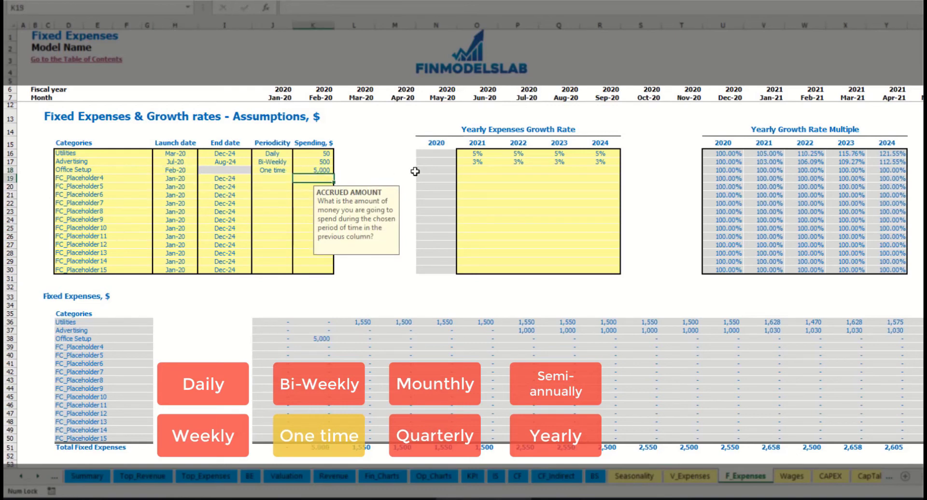
Compare the 2021 to 2024 growth rate cells of Office Setup with its February 2020 expense amount
{"action": "left_click_drag", "start_coordinate": [477, 170], "coordinate": [601, 170]}
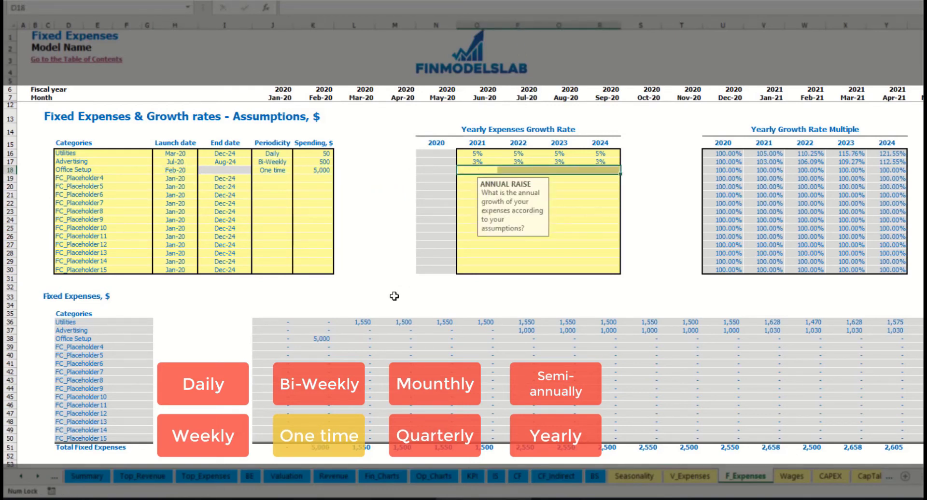
{"action": "left_click", "coordinate": [322, 340]}
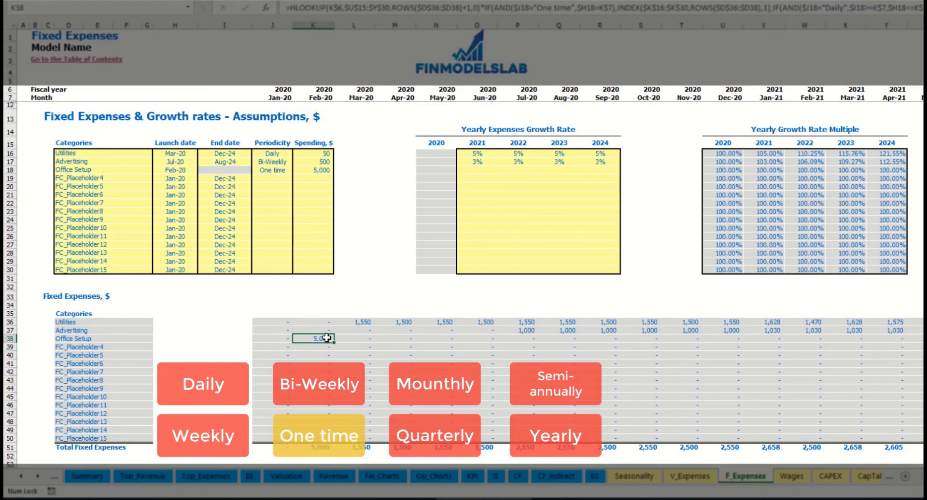
Rename the fourth fixed expense category as Insurance
{"action": "left_click", "coordinate": [130, 180]}
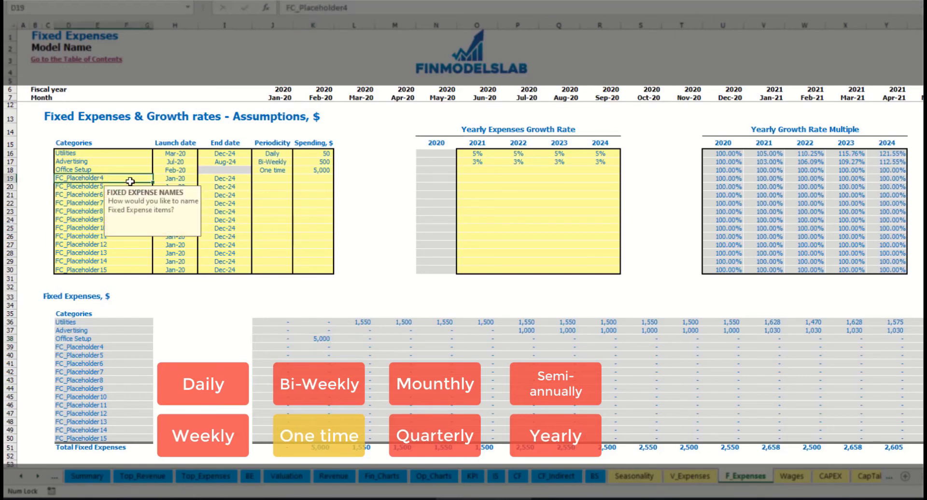
{"action": "type", "text": "Insurance"}
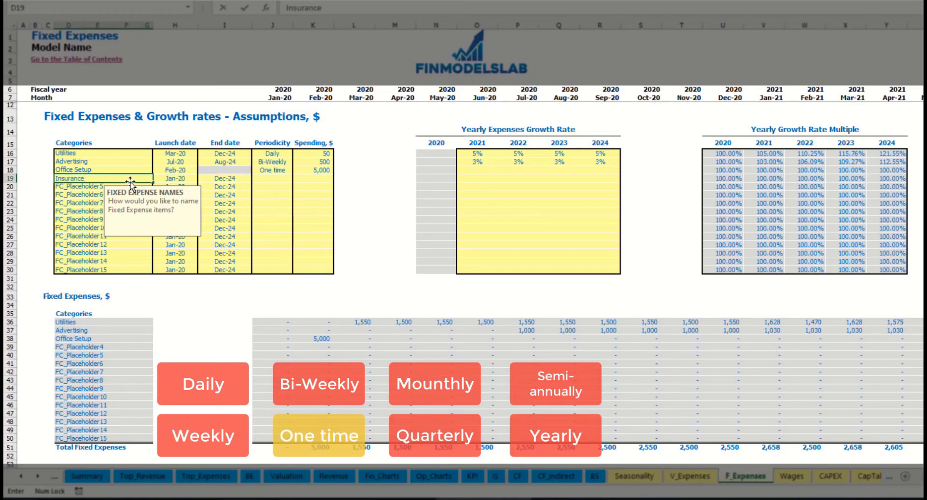
{"action": "key", "text": "Return"}
Set the Insurance periodicity to Monthly and its spending to 1,000, keeping the default launch and end dates
{"action": "left_click", "coordinate": [177, 179]}
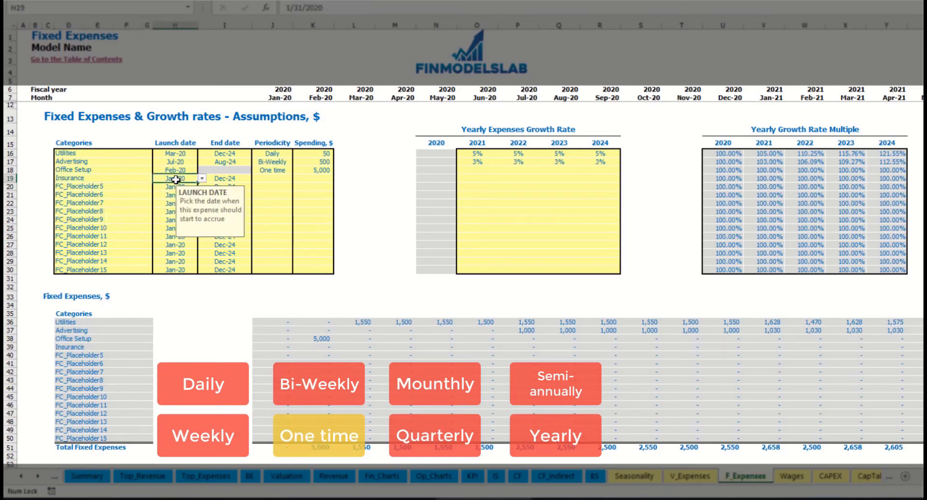
{"action": "left_click", "coordinate": [237, 177]}
{"action": "left_click", "coordinate": [271, 178]}
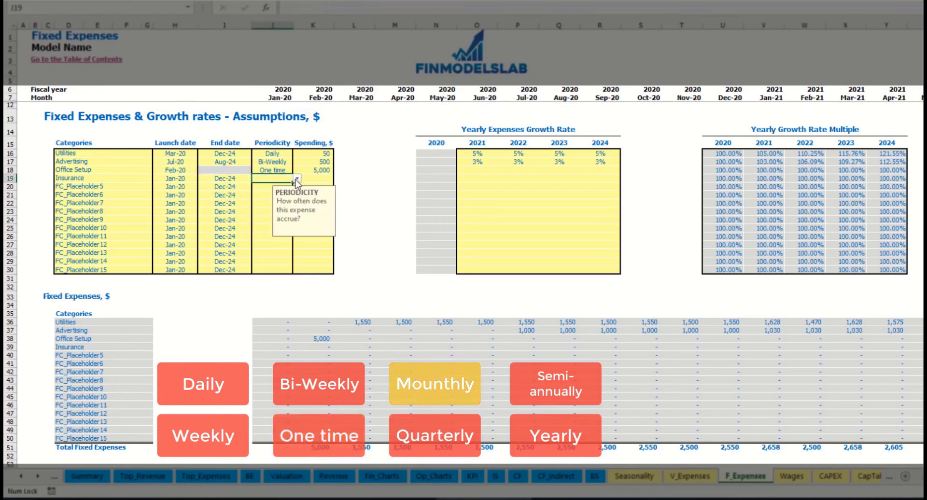
{"action": "left_click", "coordinate": [296, 179]}
{"action": "left_click", "coordinate": [282, 218]}
{"action": "left_click", "coordinate": [318, 179]}
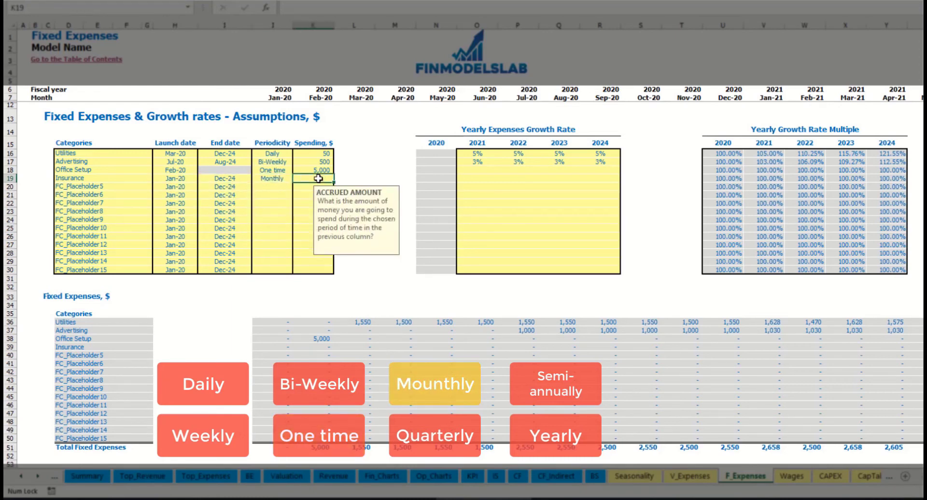
{"action": "type", "text": "1,000"}
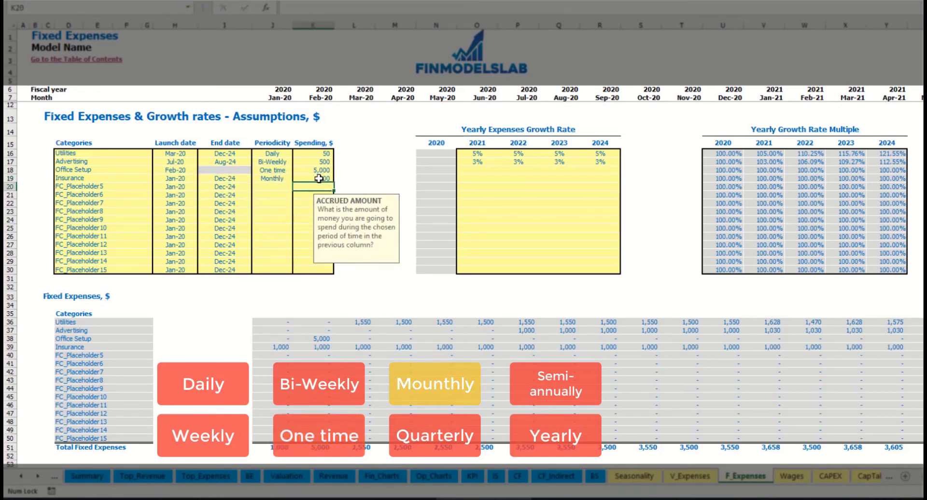
Set the Insurance yearly expense growth rates to 5% for 2021, 3% for 2022, 2% for 2023 and 1% for 2024
{"action": "left_click", "coordinate": [477, 180]}
{"action": "type", "text": "5"}
{"action": "key", "text": "Return"}
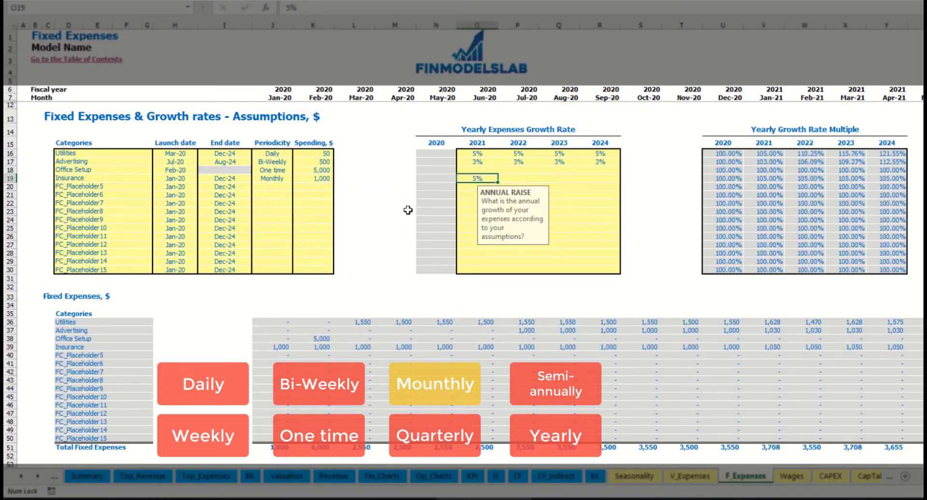
{"action": "key", "text": "Tab"}
{"action": "type", "text": "3"}
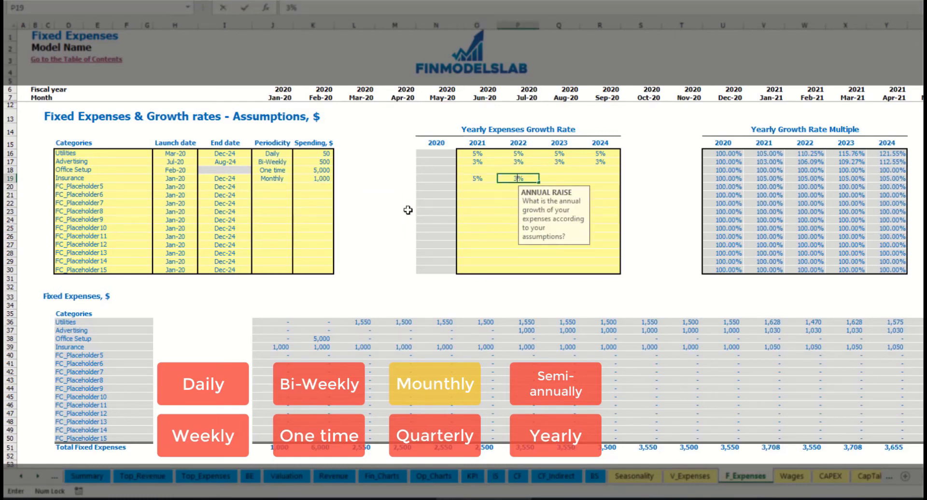
{"action": "key", "text": "Tab"}
{"action": "type", "text": "2"}
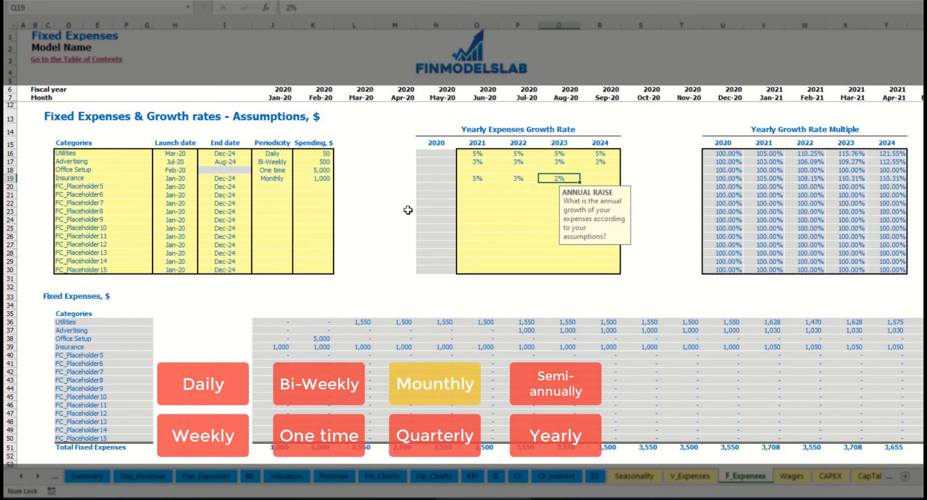
{"action": "key", "text": "Tab"}
{"action": "type", "text": "1"}
{"action": "key", "text": "Return"}
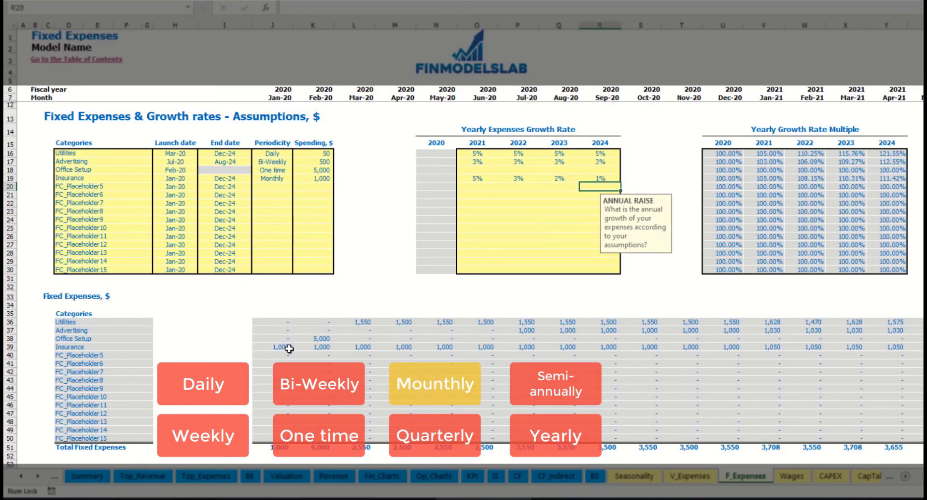
Examine the monthly Insurance amounts across 2020 and how the growth rate changes them from January 2021 onwards
{"action": "left_click_drag", "start_coordinate": [282, 348], "coordinate": [752, 348]}
{"action": "left_click", "coordinate": [750, 347]}
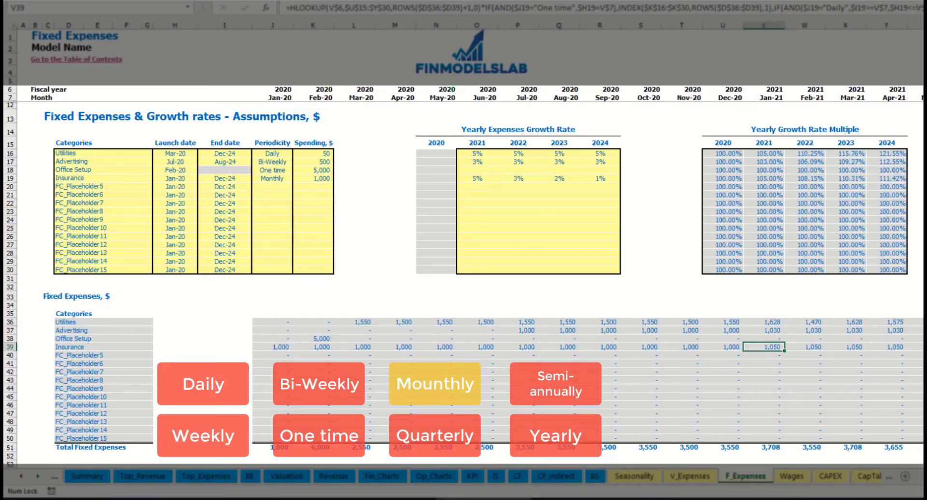
{"action": "scroll", "coordinate": [463, 236], "scroll_direction": "right", "scroll_amount": 6}
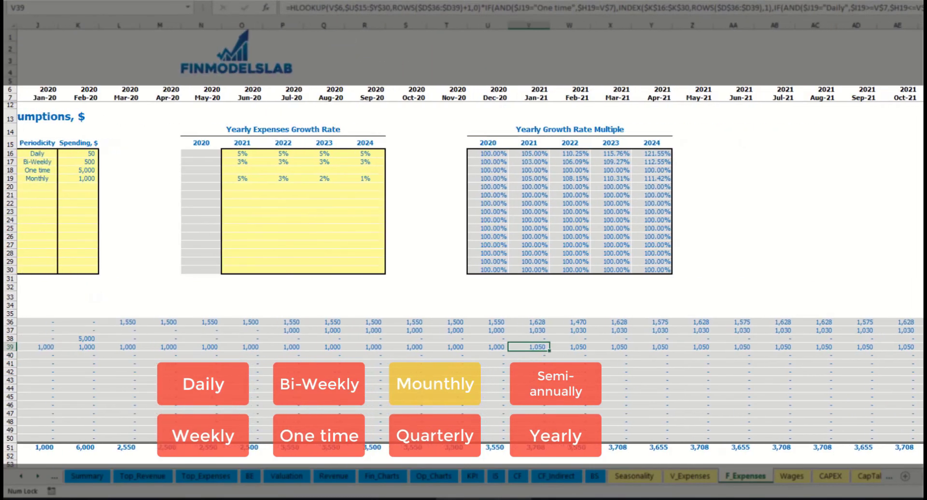
{"action": "left_click", "coordinate": [924, 25]}
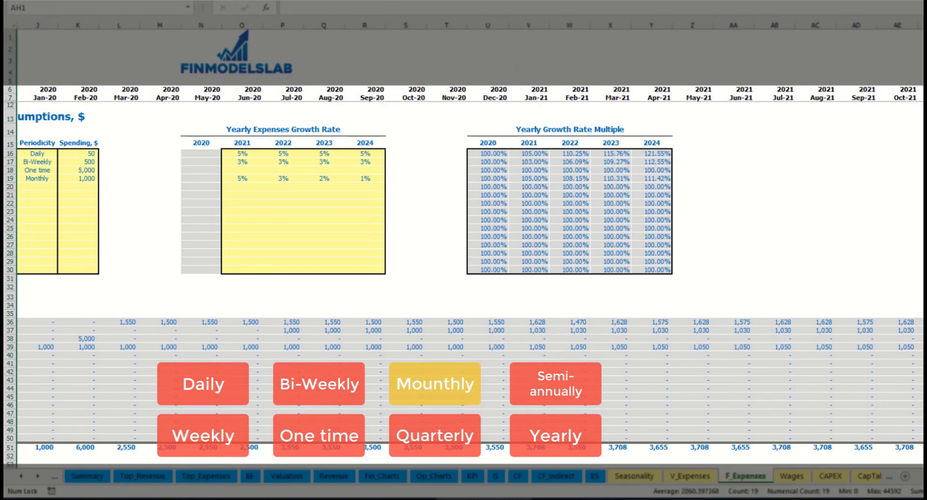
{"action": "left_click", "coordinate": [924, 347]}
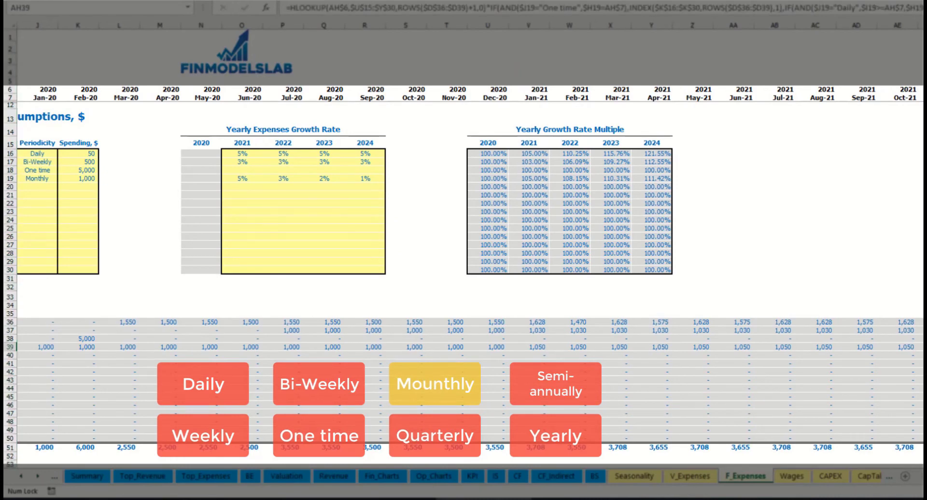
Set the Insurance periodicity to Quarterly and check in which months the expense accrues
{"action": "scroll", "coordinate": [463, 237], "scroll_direction": "left", "scroll_amount": 6}
{"action": "left_click", "coordinate": [278, 179]}
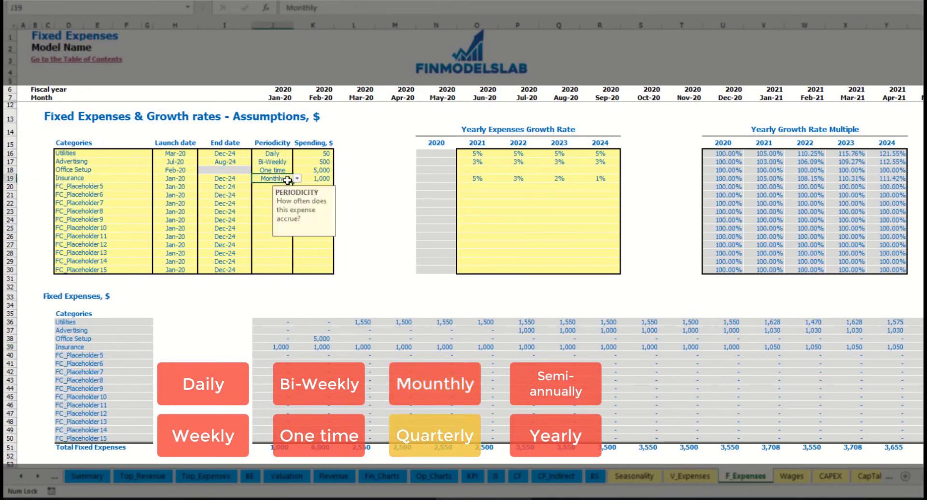
{"action": "left_click", "coordinate": [297, 178]}
{"action": "left_click", "coordinate": [283, 223]}
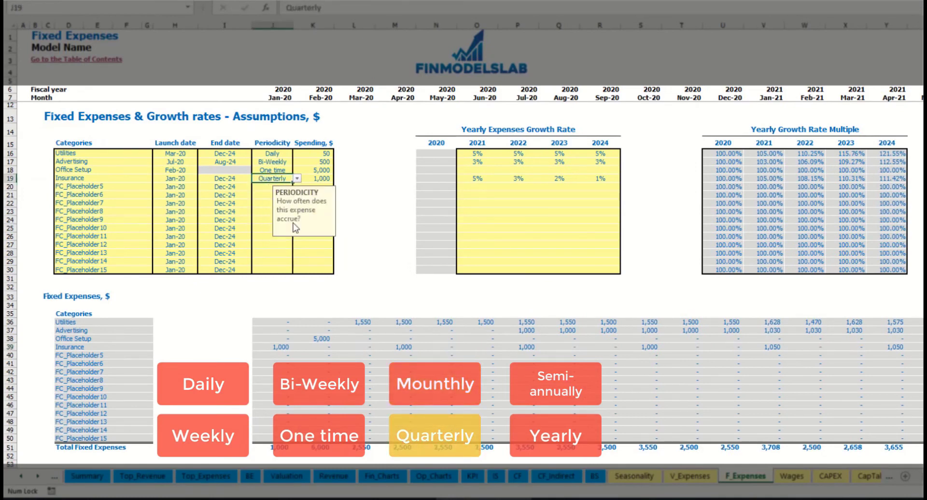
{"action": "left_click", "coordinate": [269, 347]}
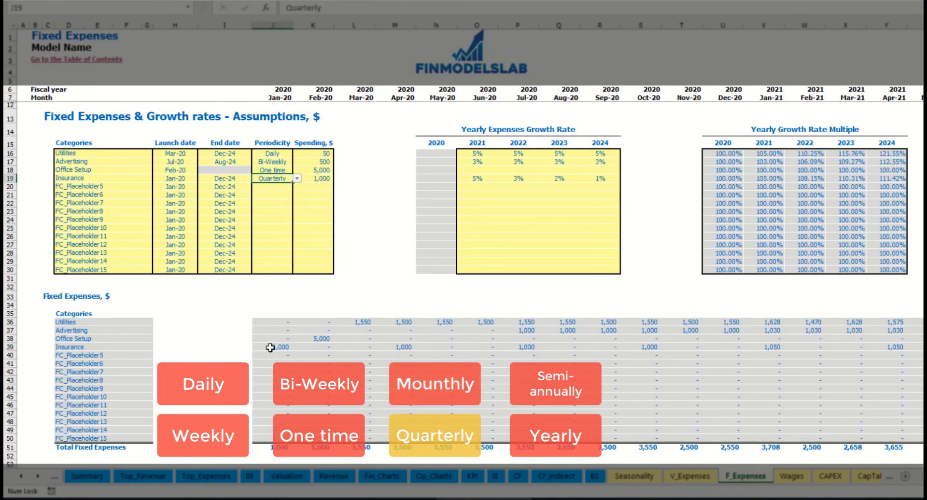
{"action": "left_click", "coordinate": [400, 347]}
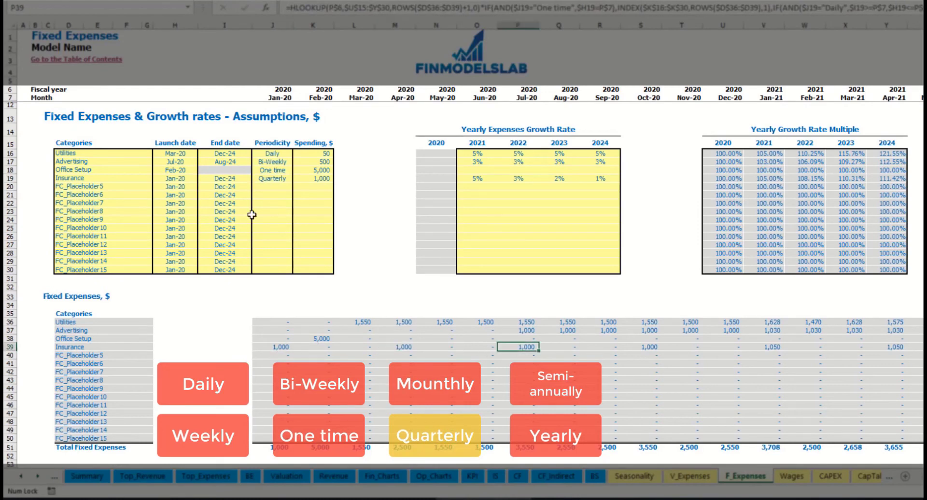
Set the Insurance launch date to Feb-20 and check the quarterly amounts from February 2020
{"action": "left_click", "coordinate": [191, 178]}
{"action": "left_click", "coordinate": [202, 178]}
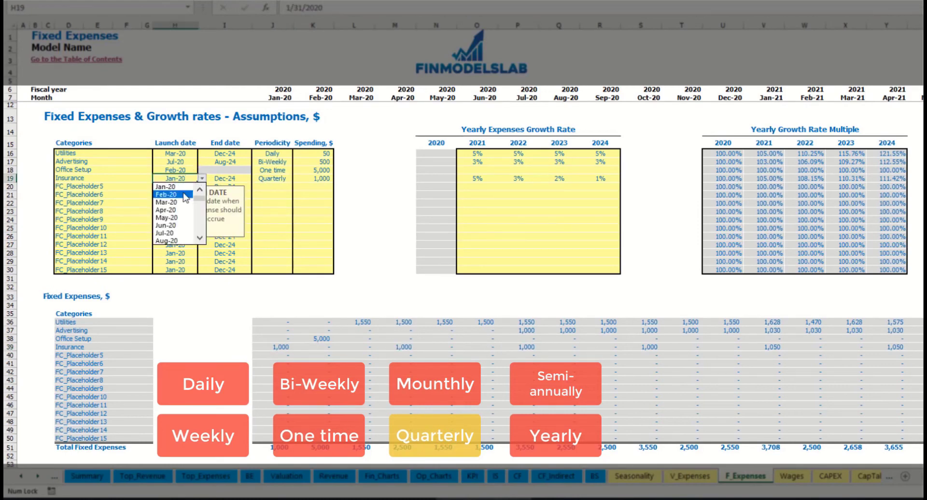
{"action": "left_click", "coordinate": [166, 194]}
{"action": "left_click", "coordinate": [313, 346]}
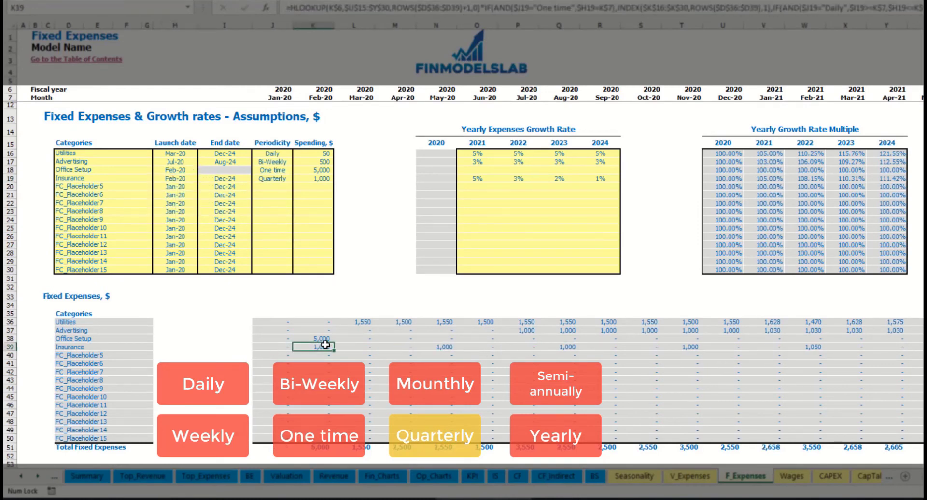
{"action": "left_click", "coordinate": [443, 347]}
{"action": "left_click", "coordinate": [562, 346]}
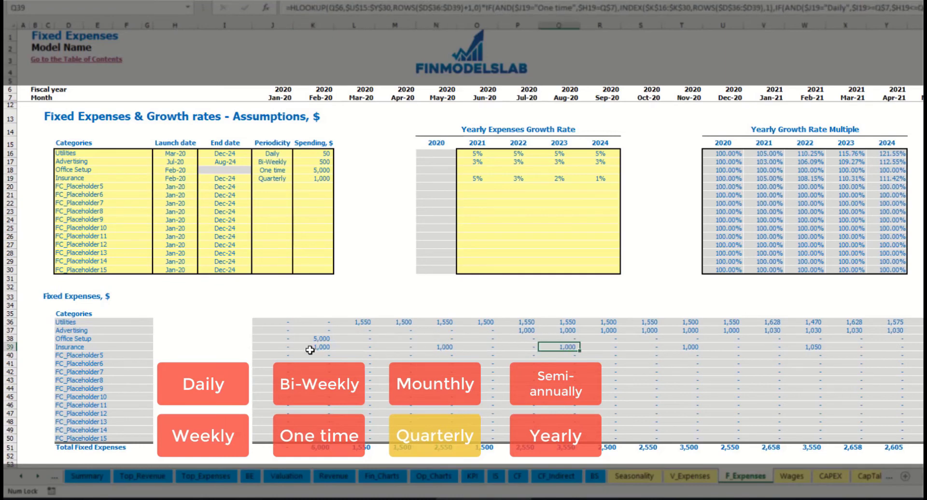
{"action": "left_click", "coordinate": [310, 348]}
{"action": "left_click", "coordinate": [446, 347]}
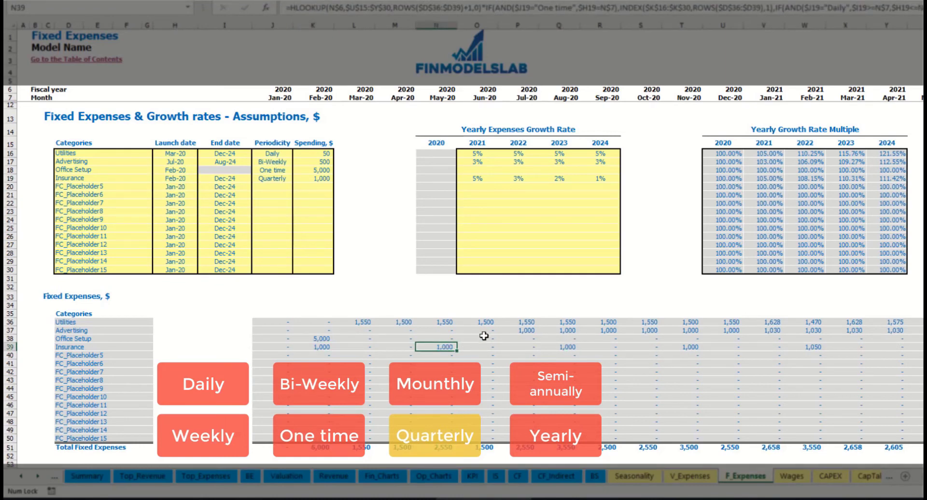
Set the Insurance periodicity to Semi-Annually and check its amounts from February 2020 to February 2021
{"action": "left_click", "coordinate": [288, 179]}
{"action": "left_click", "coordinate": [297, 178]}
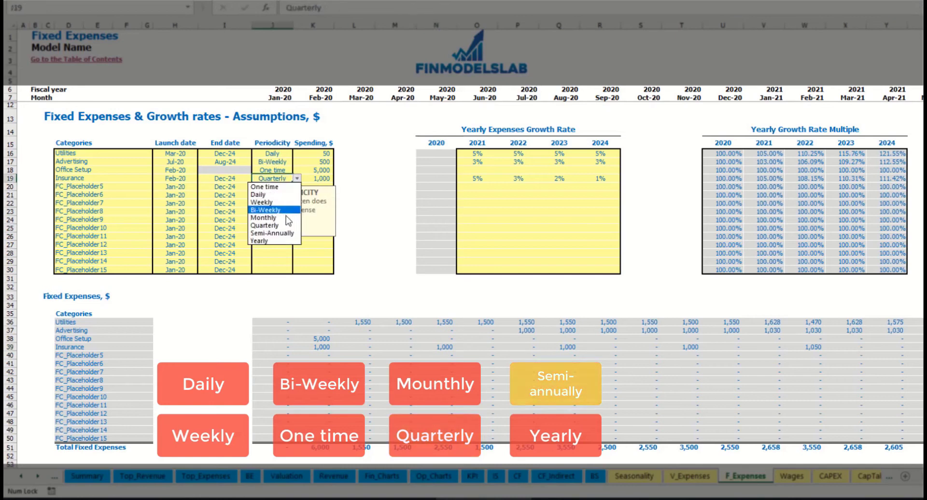
{"action": "left_click", "coordinate": [289, 233]}
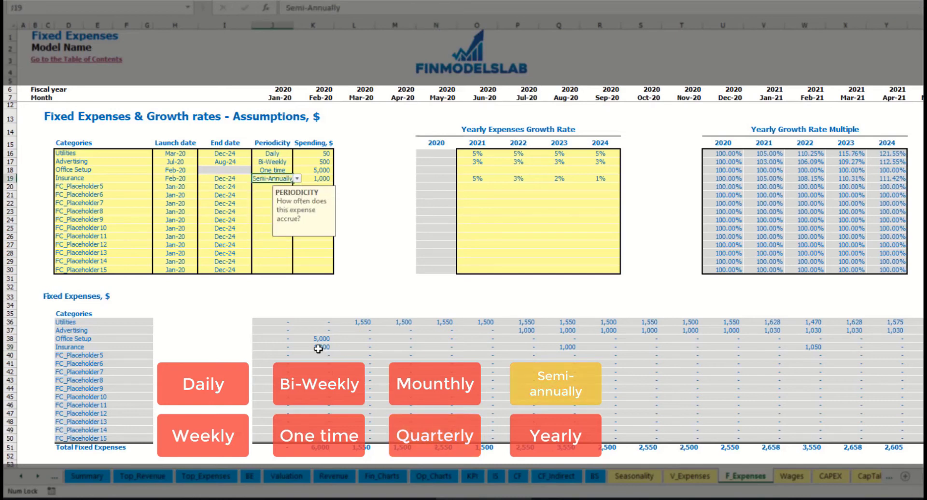
{"action": "left_click_drag", "start_coordinate": [318, 348], "coordinate": [771, 347]}
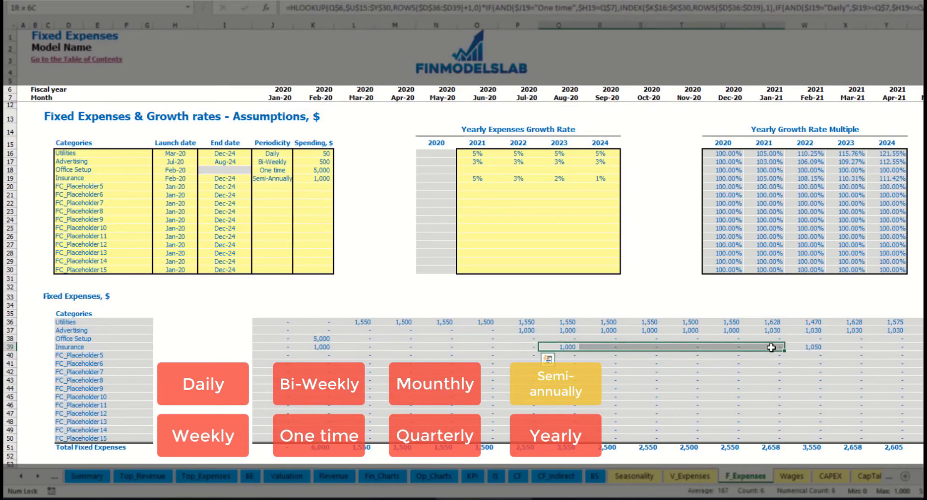
{"action": "left_click", "coordinate": [799, 355]}
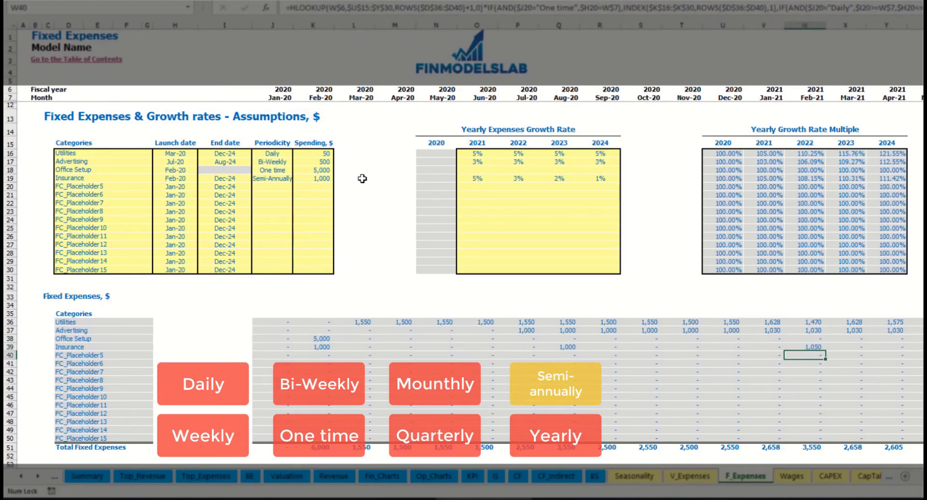
Set the Insurance periodicity to Yearly and check its yearly amounts against the launch and end dates
{"action": "left_click", "coordinate": [281, 178]}
{"action": "left_click", "coordinate": [297, 178]}
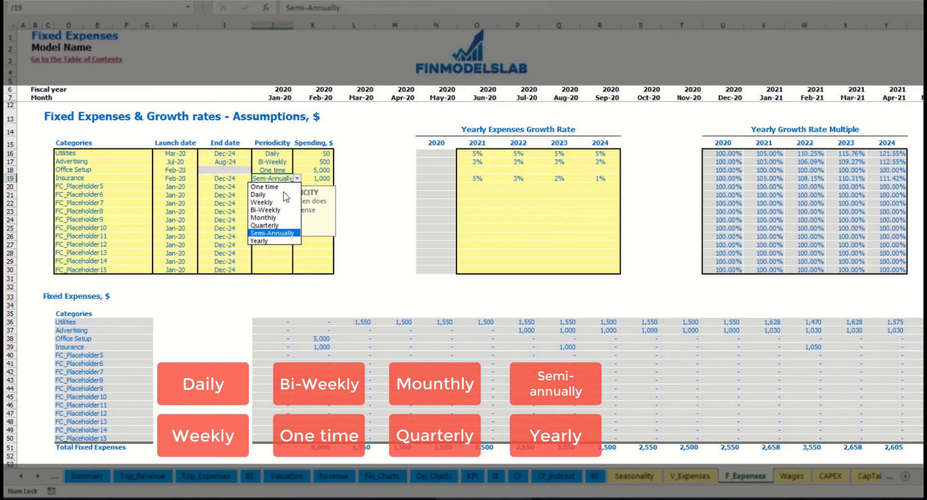
{"action": "left_click", "coordinate": [266, 241]}
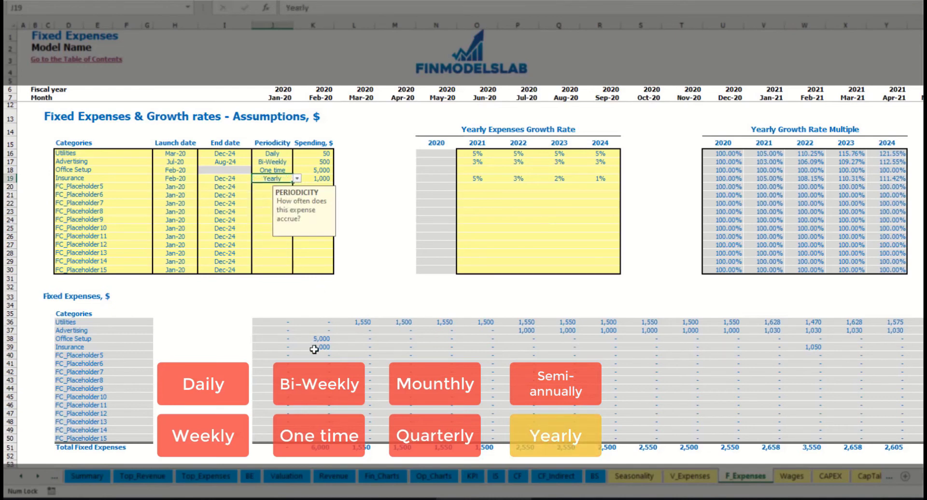
{"action": "left_click_drag", "start_coordinate": [316, 347], "coordinate": [920, 347]}
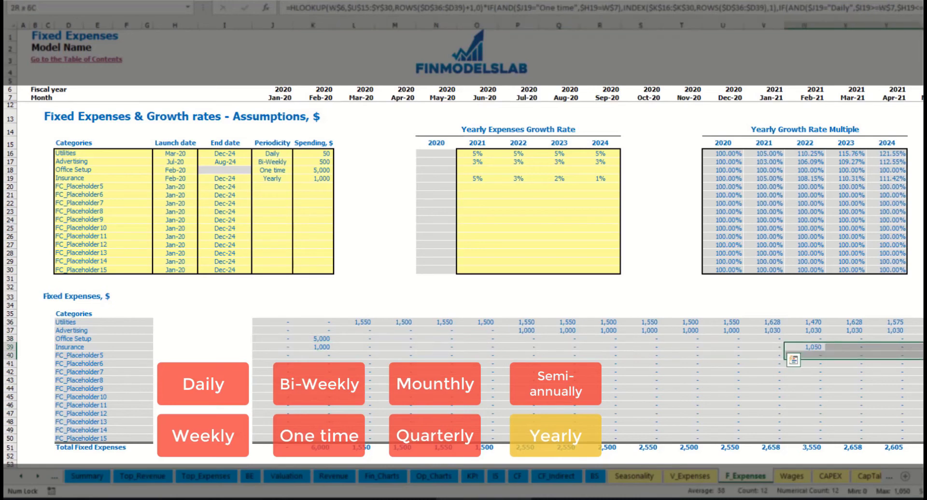
{"action": "left_click", "coordinate": [182, 179]}
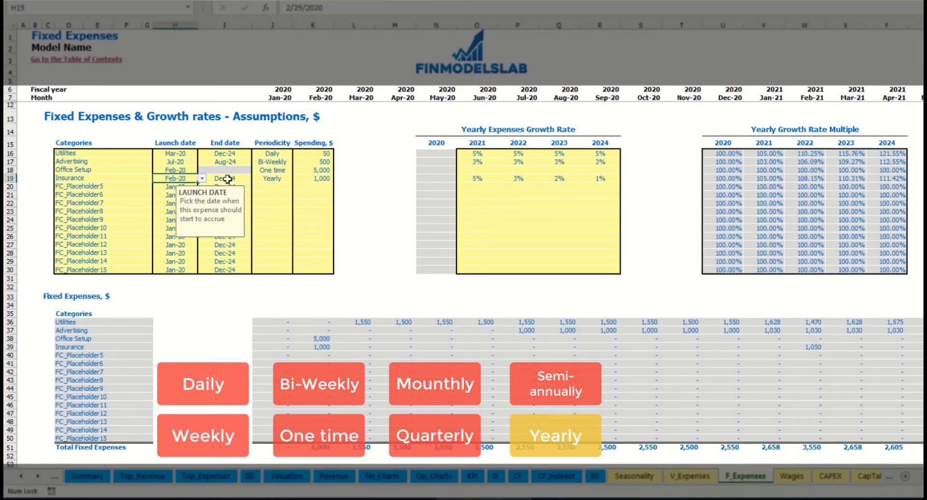
{"action": "left_click", "coordinate": [227, 180]}
{"action": "left_click", "coordinate": [647, 270]}
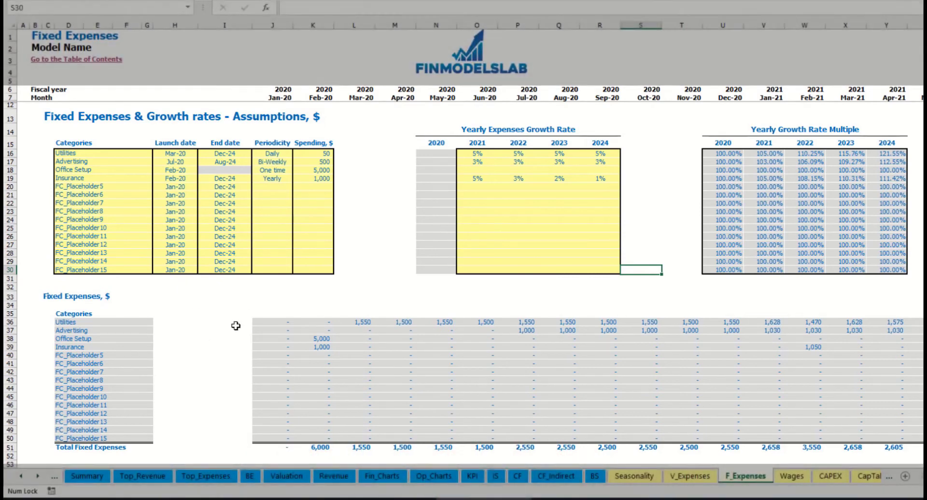
Review the calculated fixed expenses table, and expand the Total Fixed Expenses rows on the Income Statement sheet
{"action": "left_click_drag", "start_coordinate": [272, 323], "coordinate": [275, 331]}
{"action": "left_click_drag", "start_coordinate": [534, 385], "coordinate": [820, 442]}
{"action": "left_click", "coordinate": [495, 476]}
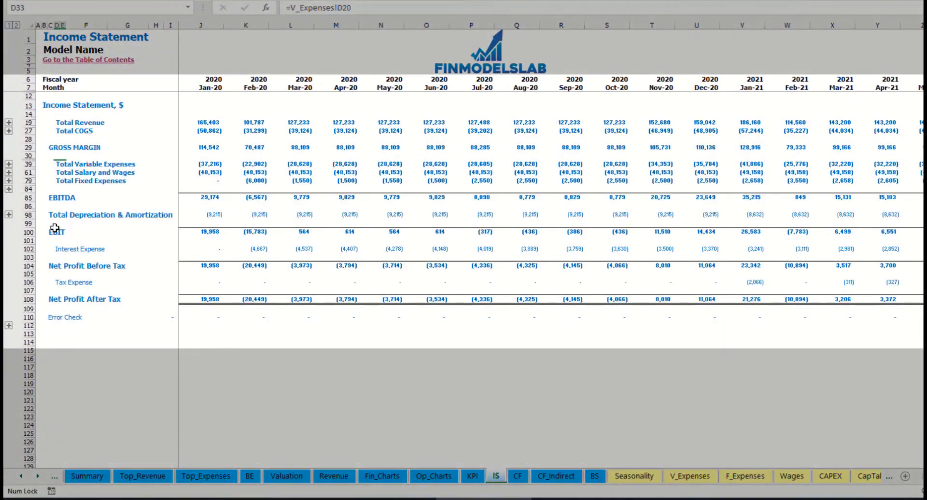
{"action": "left_click", "coordinate": [58, 180]}
{"action": "left_click", "coordinate": [9, 181]}
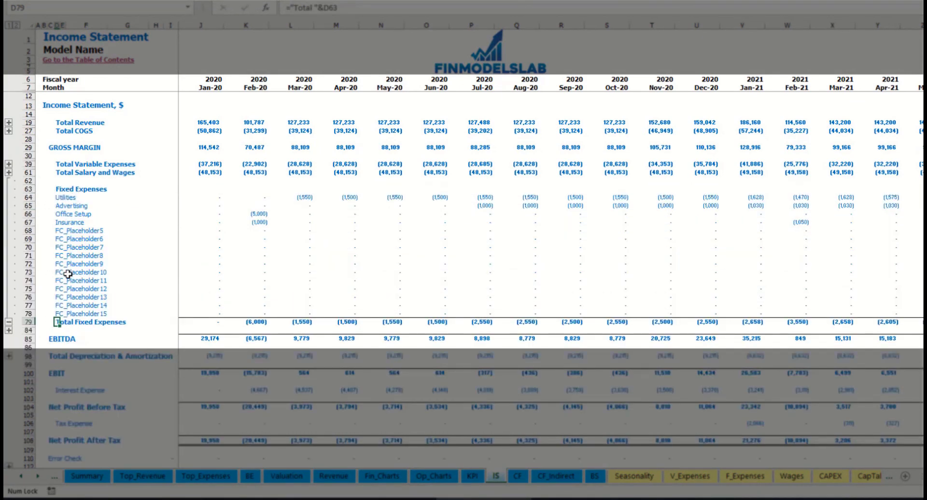
Review the individual fixed expense rows on the Income Statement sheet, from Utilities down to Total Fixed Expenses
{"action": "left_click_drag", "start_coordinate": [29, 197], "coordinate": [65, 314]}
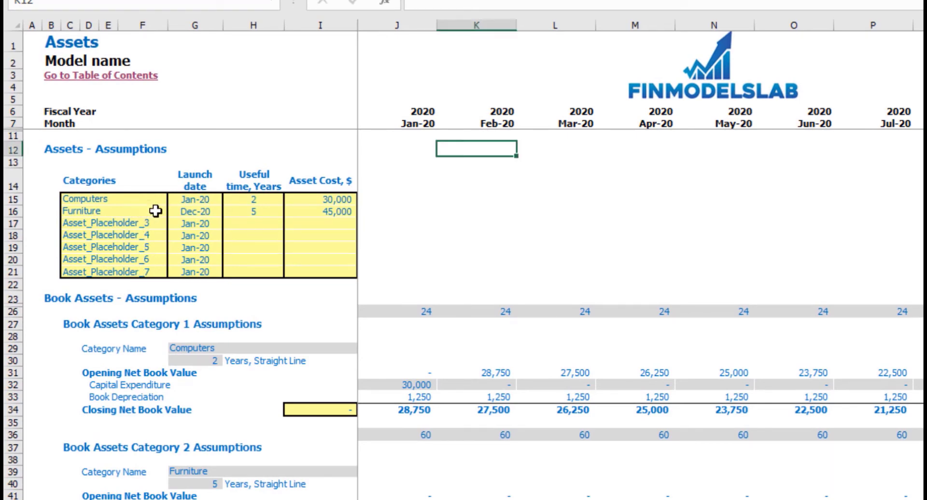
On the Assets sheet, rename the Computers category as Office expenses and set its launch date to Mar-20
{"action": "left_click", "coordinate": [146, 199]}
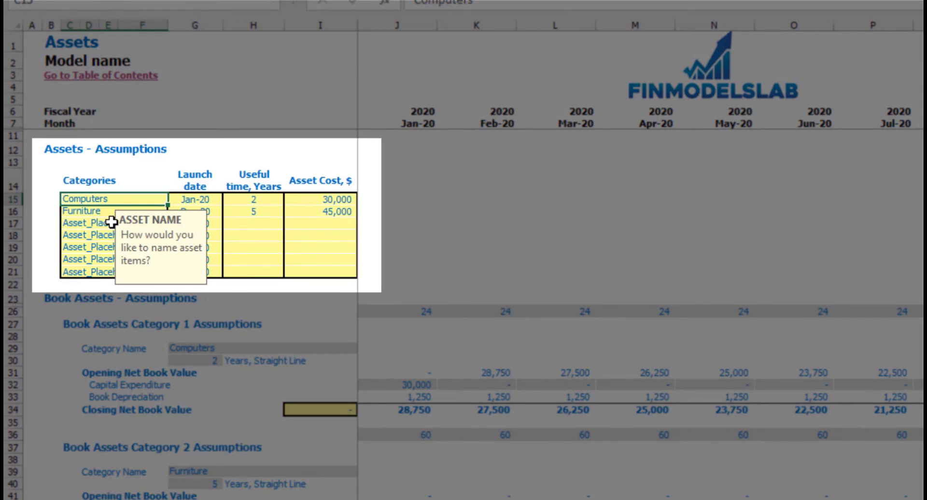
{"action": "type", "text": "Office exp"}
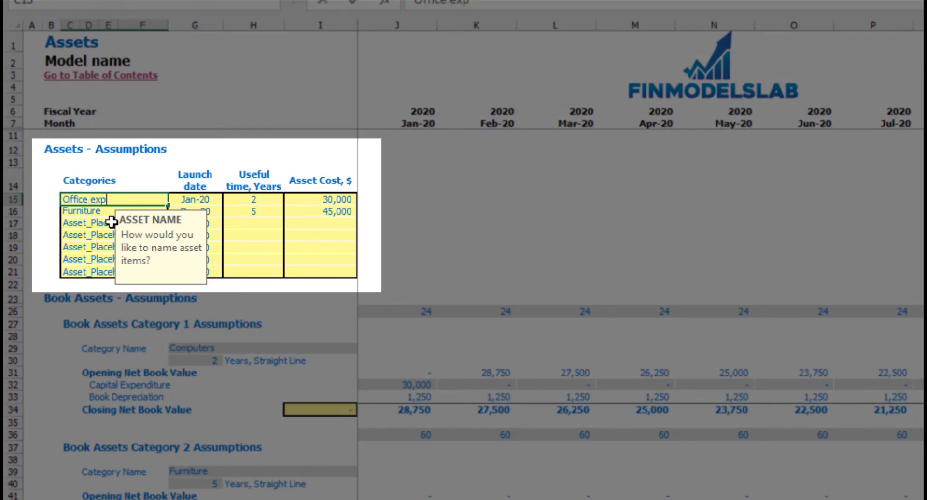
{"action": "type", "text": "enses"}
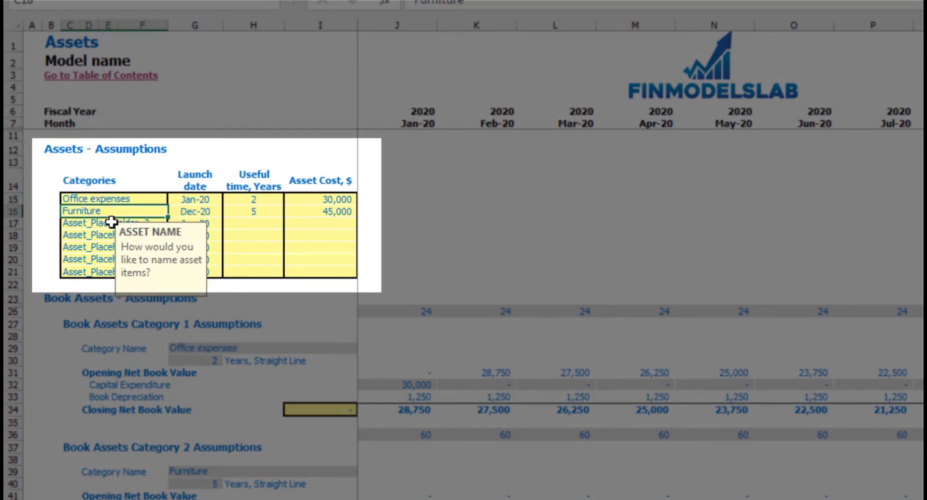
{"action": "left_click", "coordinate": [193, 200]}
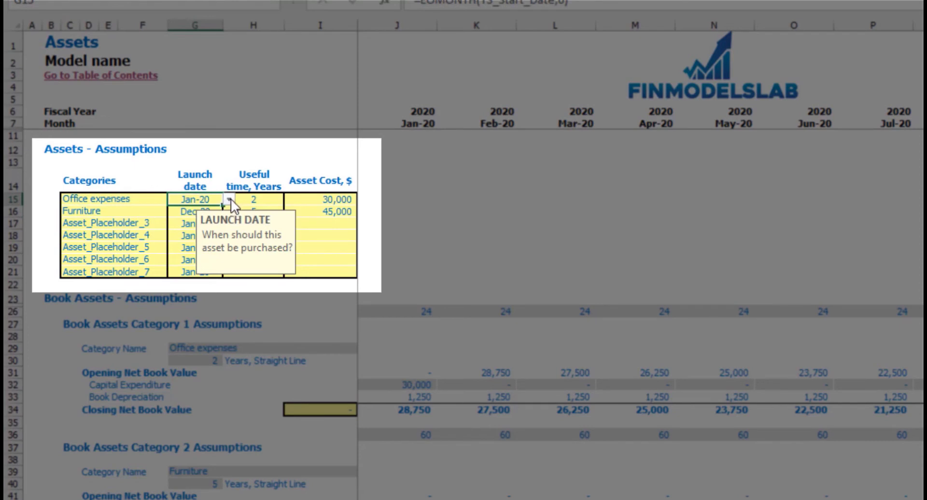
{"action": "left_click", "coordinate": [229, 199]}
{"action": "key", "text": "Escape"}
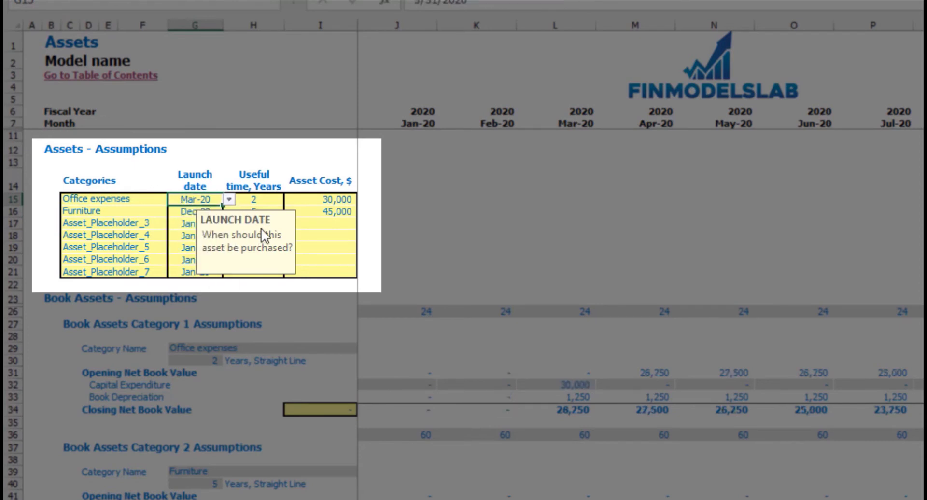
Set the Office expenses asset's useful time to 1 year and its asset cost to 50,000
{"action": "left_click", "coordinate": [270, 198]}
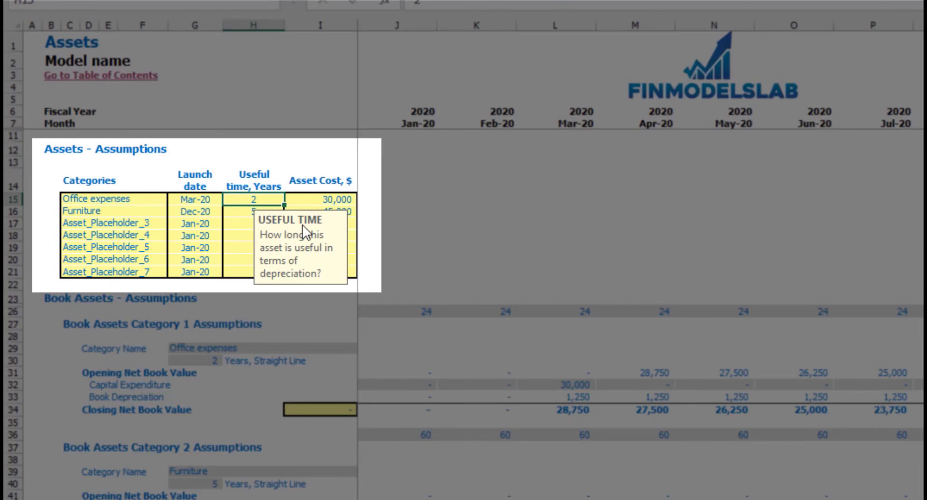
{"action": "type", "text": "1"}
{"action": "key", "text": "Return"}
{"action": "left_click", "coordinate": [346, 201]}
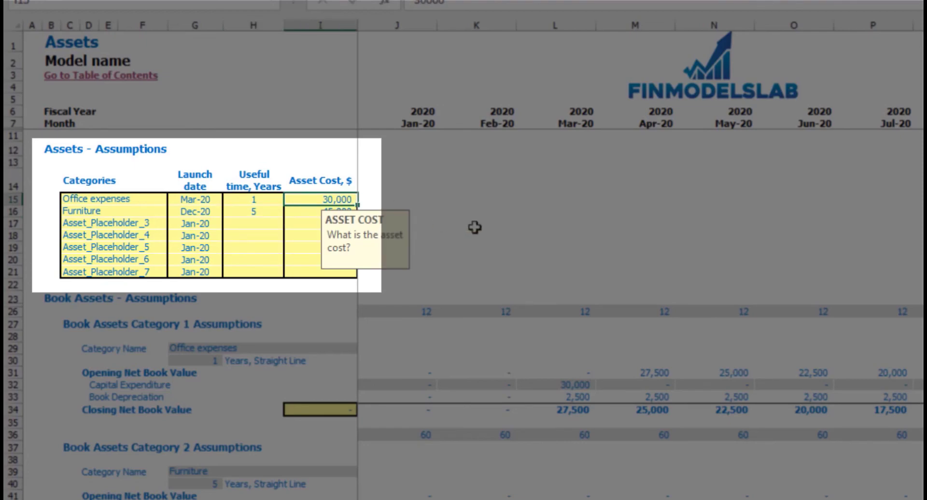
{"action": "type", "text": "50000"}
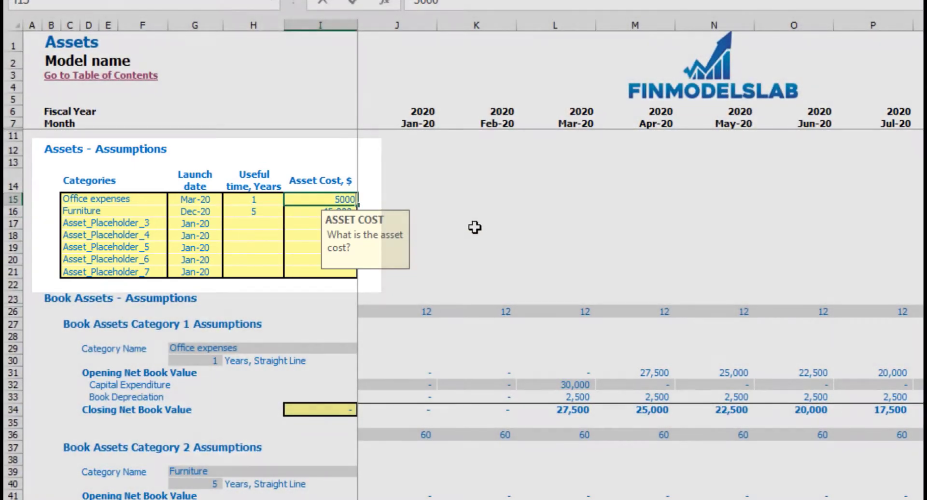
{"action": "key", "text": "Return"}
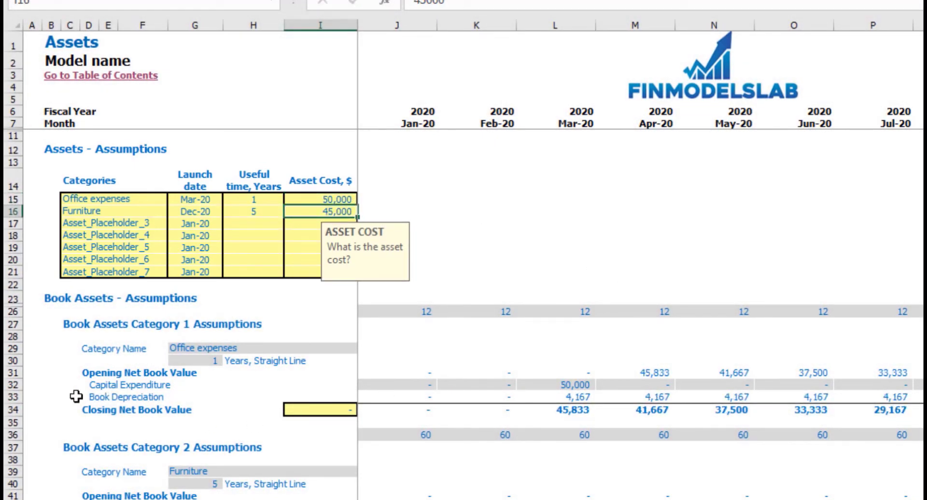
Examine the Office expenses capital expenditure in March 2020 and its monthly book depreciation through December 2020
{"action": "left_click", "coordinate": [10, 385]}
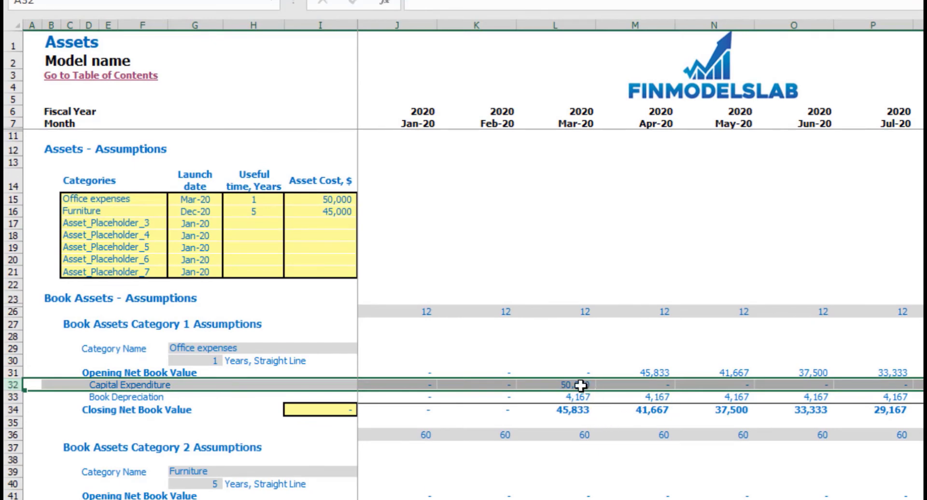
{"action": "left_click", "coordinate": [584, 385]}
{"action": "left_click", "coordinate": [590, 397]}
{"action": "scroll", "coordinate": [591, 396], "scroll_direction": "down", "scroll_amount": 2}
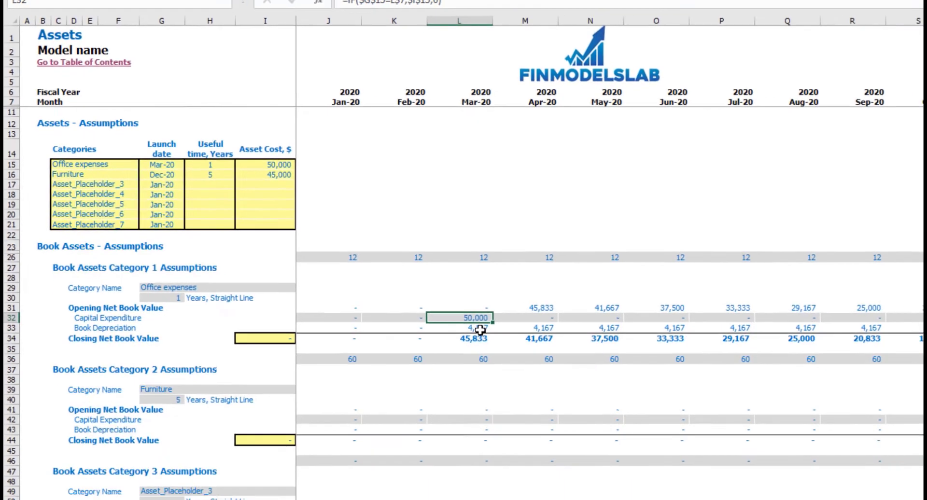
{"action": "left_click_drag", "start_coordinate": [406, 276], "coordinate": [908, 274]}
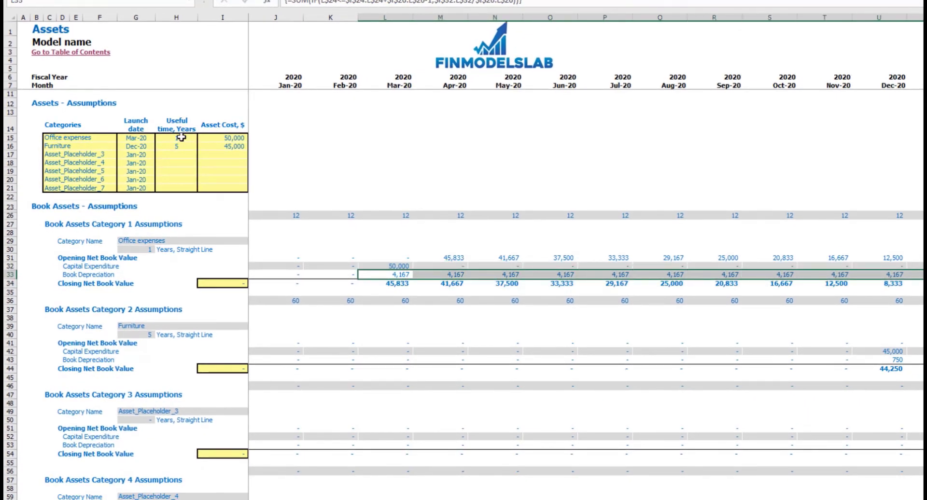
Set the Office expenses useful time to 2 years and check its depreciation and closing net book value up to February 2022
{"action": "left_click", "coordinate": [181, 137]}
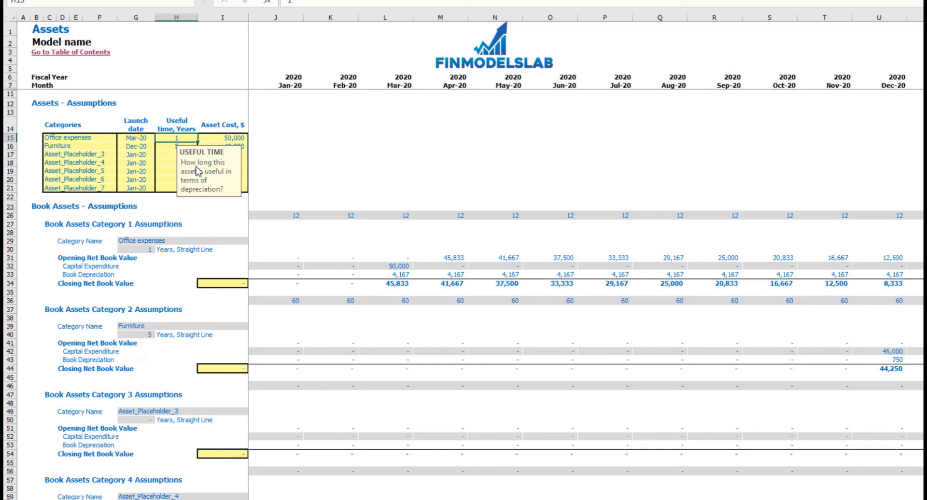
{"action": "type", "text": "2"}
{"action": "key", "text": "Return"}
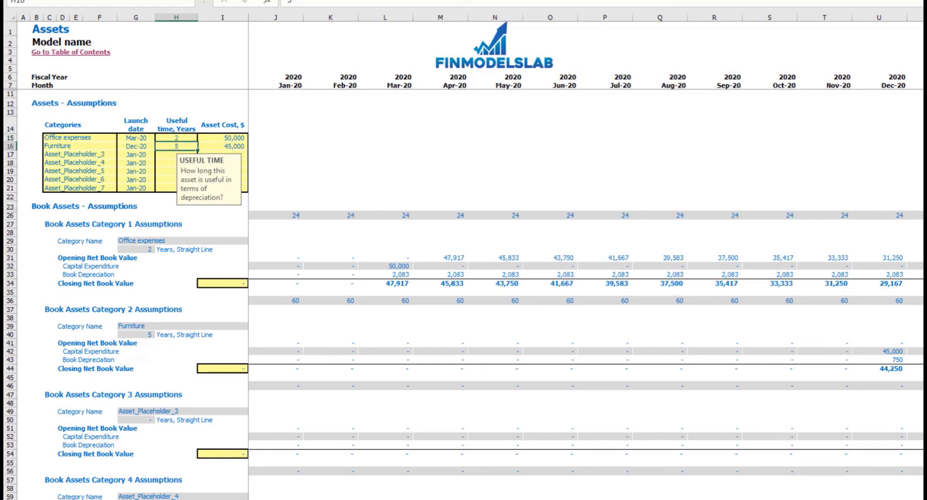
{"action": "scroll", "coordinate": [772, 309], "scroll_direction": "right", "scroll_amount": 16}
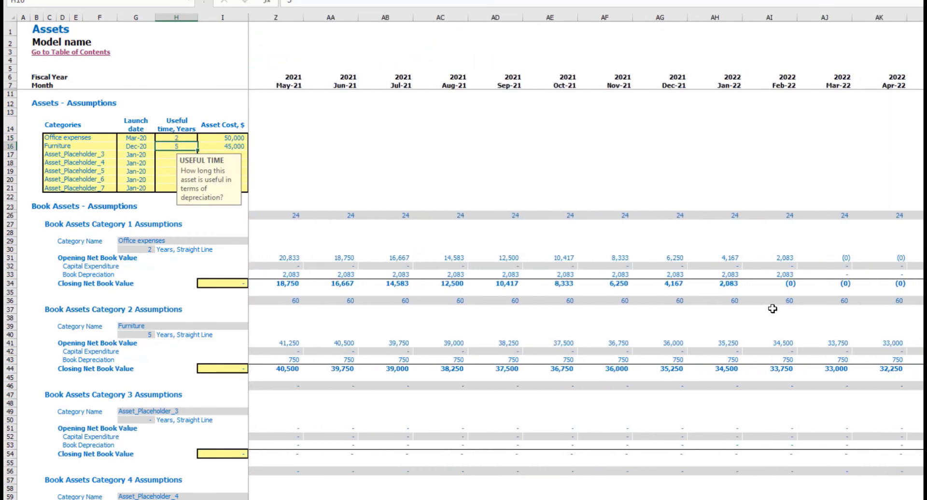
{"action": "left_click", "coordinate": [778, 284]}
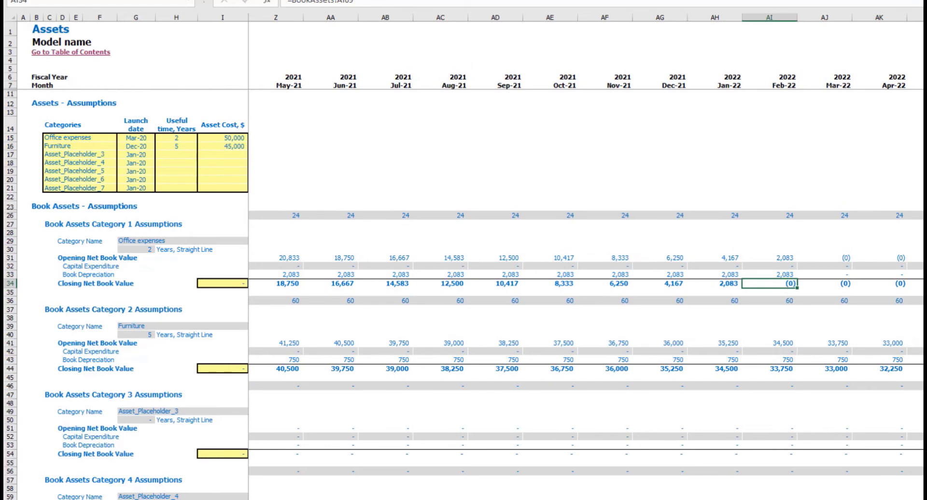
{"action": "scroll", "coordinate": [584, 256], "scroll_direction": "left", "scroll_amount": 15}
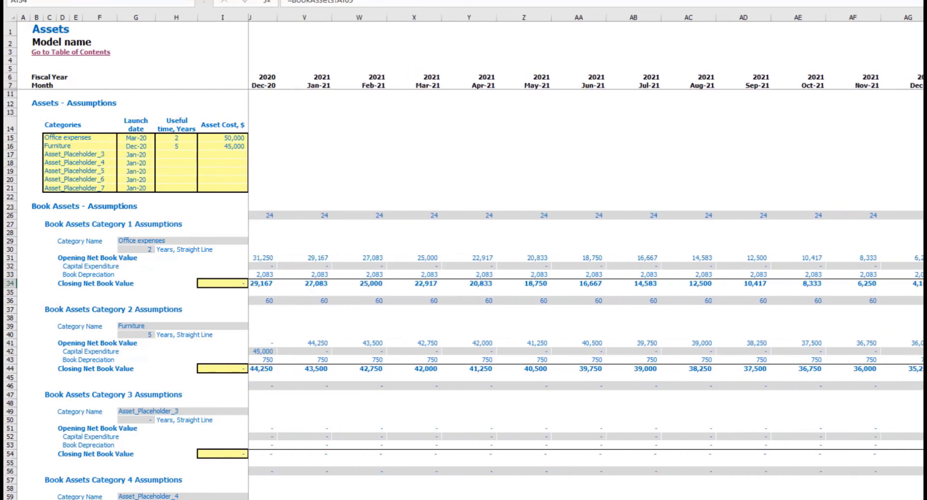
{"action": "scroll", "coordinate": [584, 256], "scroll_direction": "left", "scroll_amount": 1}
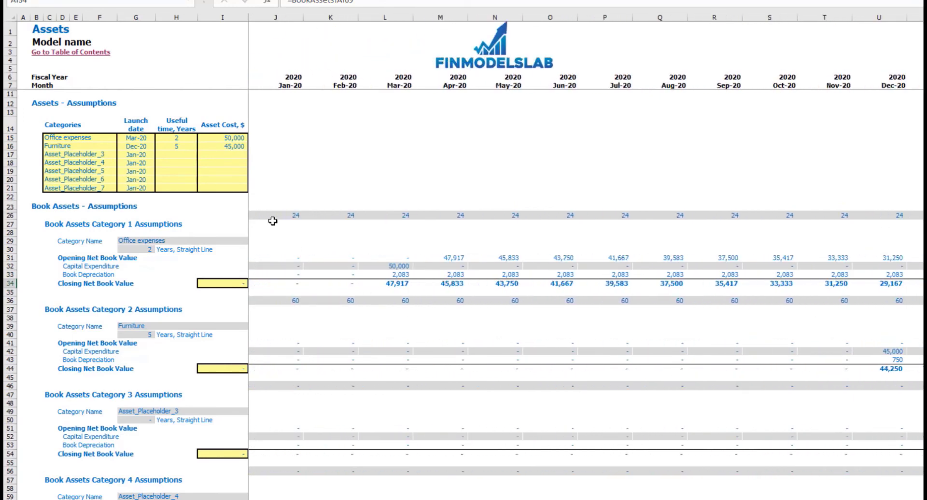
Review the Office expenses closing net book values from March 2020 and the remaining asset category names
{"action": "left_click_drag", "start_coordinate": [404, 284], "coordinate": [923, 283]}
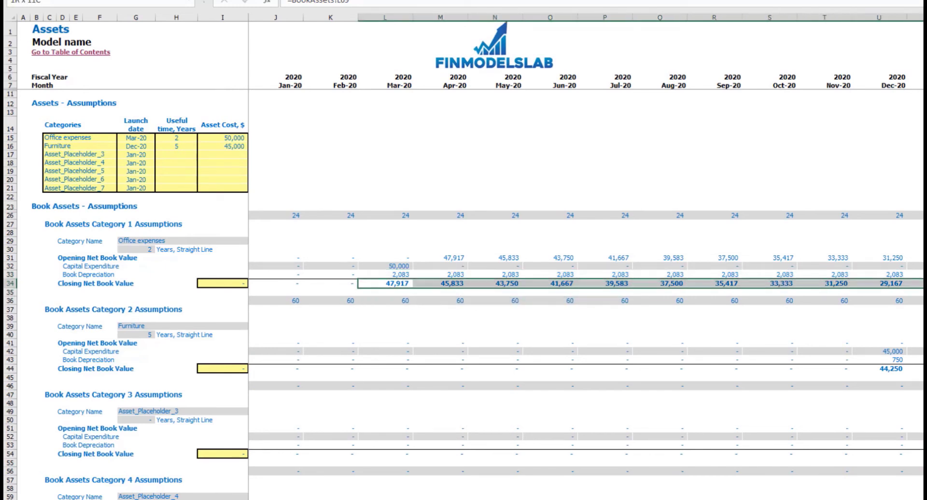
{"action": "left_click_drag", "start_coordinate": [73, 147], "coordinate": [82, 188]}
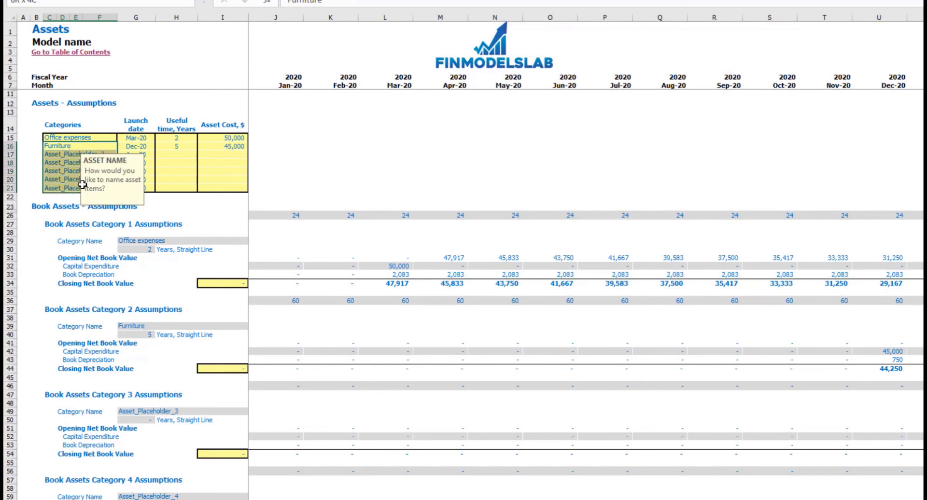
{"action": "left_click", "coordinate": [318, 147]}
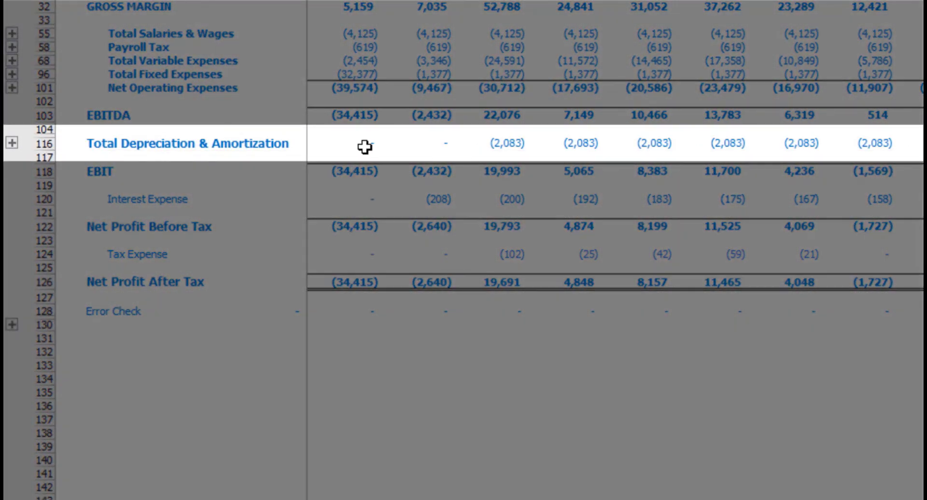
Check the asset's effect on Income Statement depreciation, cash flow Fixed Assets Capital Expenditure and balance sheet Fixed Assets
{"action": "left_click_drag", "start_coordinate": [365, 147], "coordinate": [875, 140]}
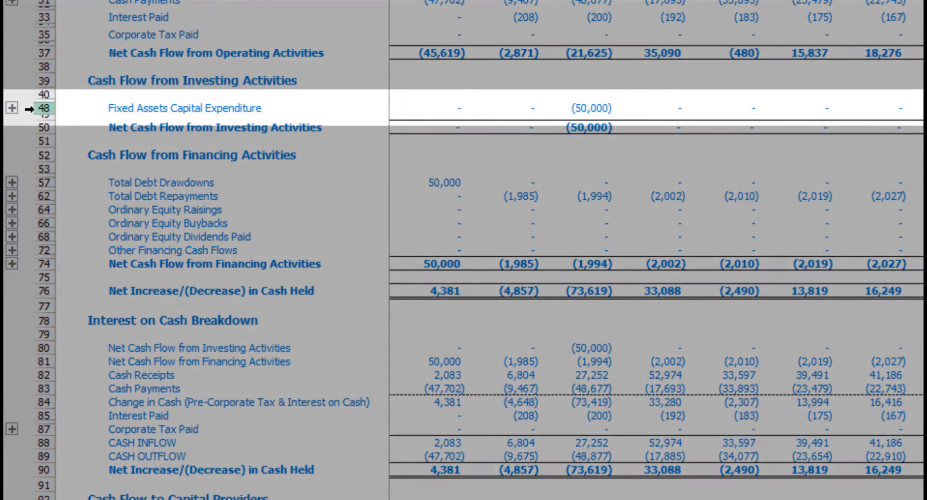
{"action": "left_click", "coordinate": [29, 109]}
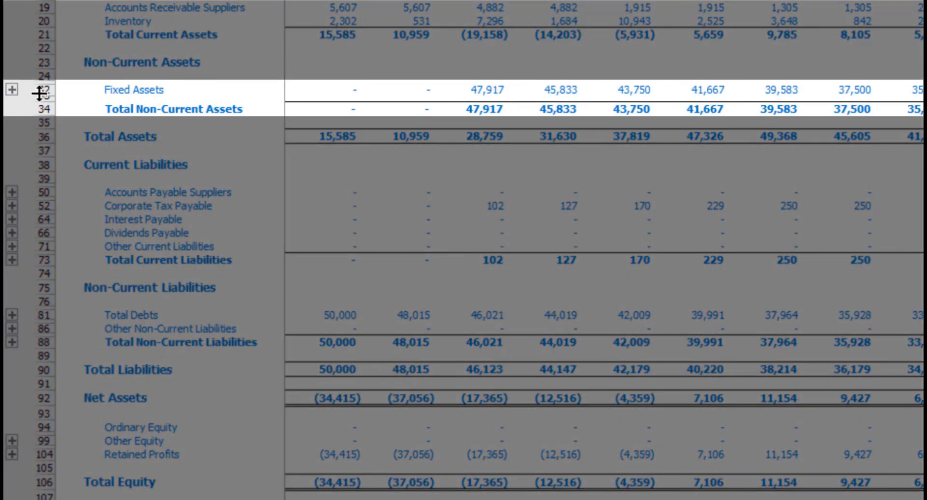
{"action": "left_click", "coordinate": [40, 91]}
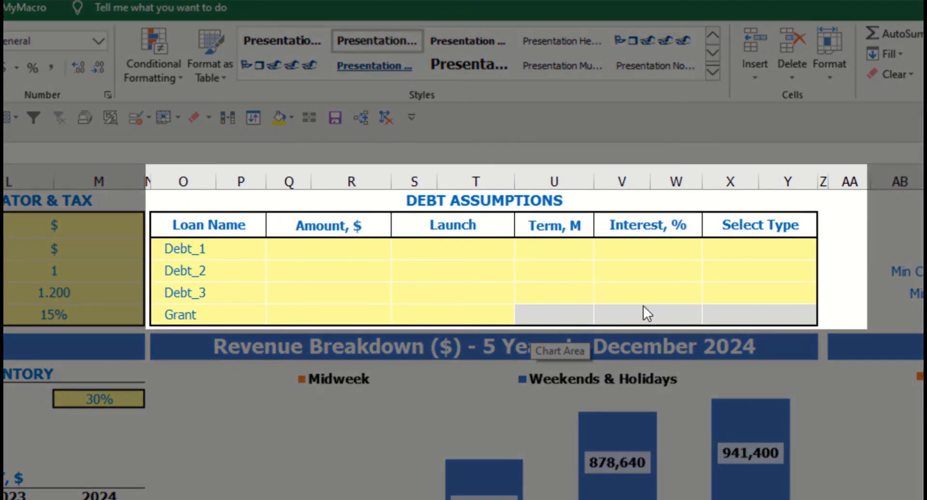
In the Debt Assumptions table, try the Annuity repayment type for Debt_1 and settle on Usual
{"action": "left_click", "coordinate": [536, 205]}
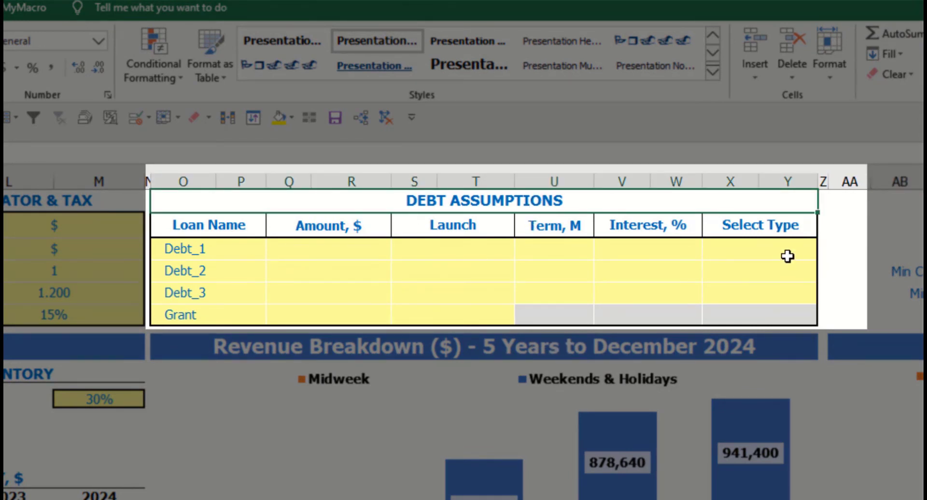
{"action": "left_click", "coordinate": [809, 246]}
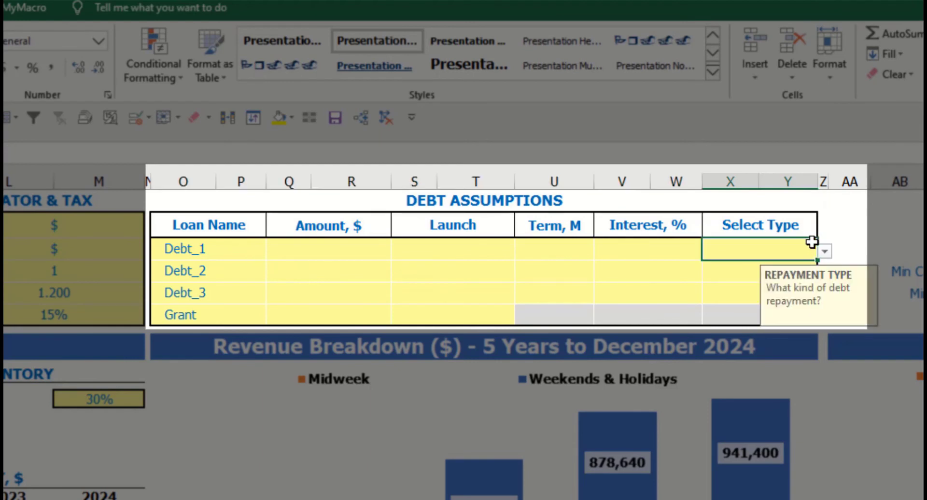
{"action": "left_click", "coordinate": [825, 252]}
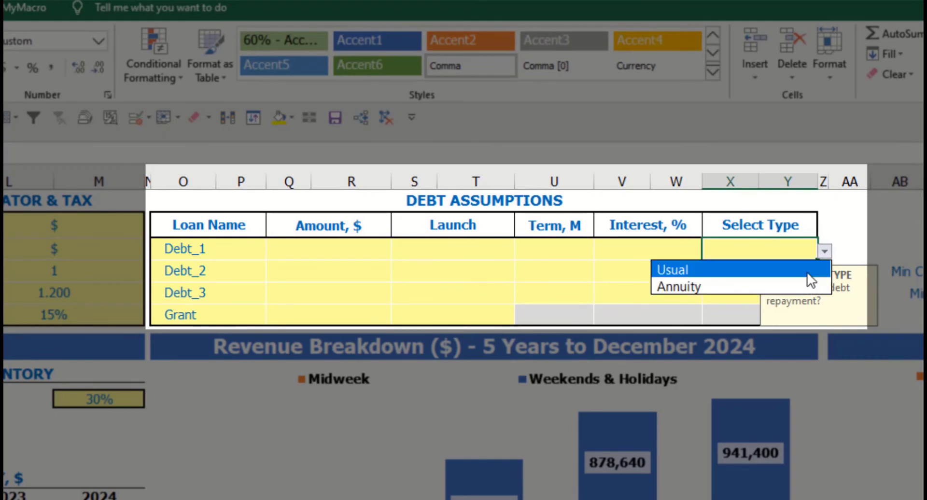
{"action": "left_click", "coordinate": [803, 285]}
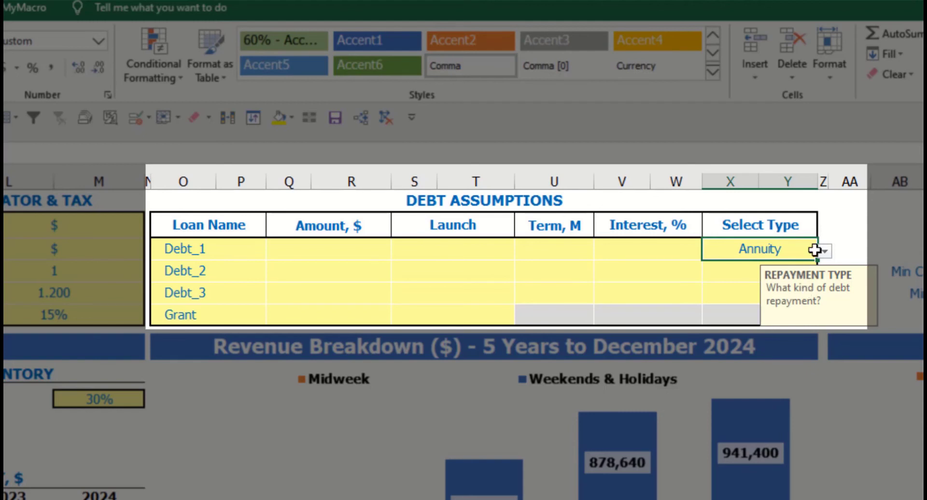
{"action": "left_click", "coordinate": [824, 251]}
{"action": "left_click", "coordinate": [792, 270]}
Set the Debt_1 loan amount to 1,000,000 and its launch date to Feb-20
{"action": "left_click", "coordinate": [367, 249]}
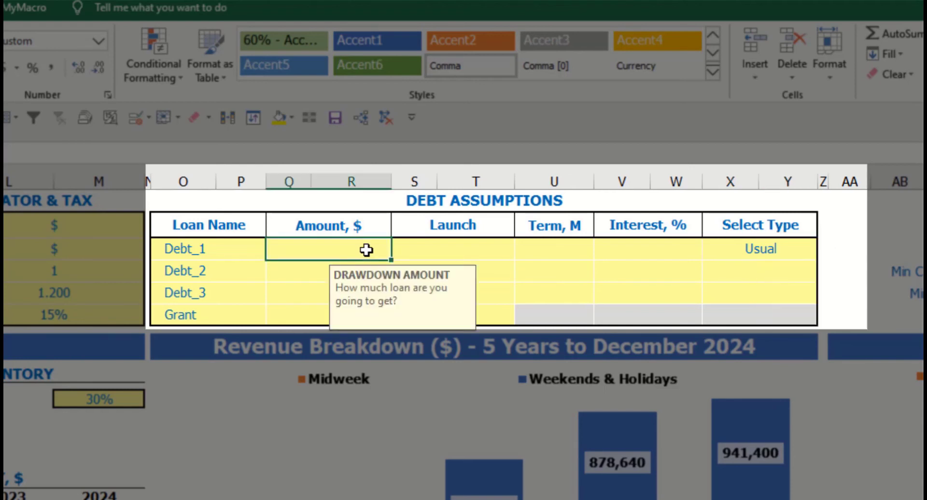
{"action": "type", "text": "1,00"}
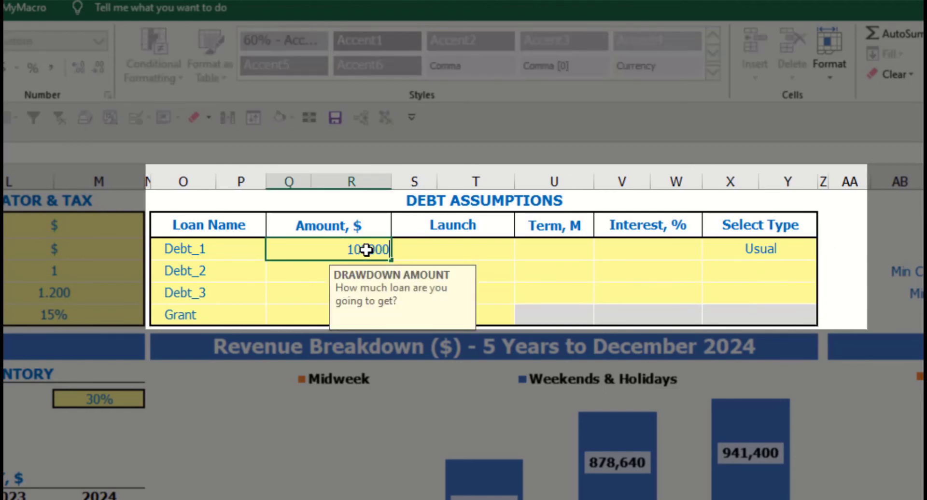
{"action": "type", "text": "0,000"}
{"action": "key", "text": "Return"}
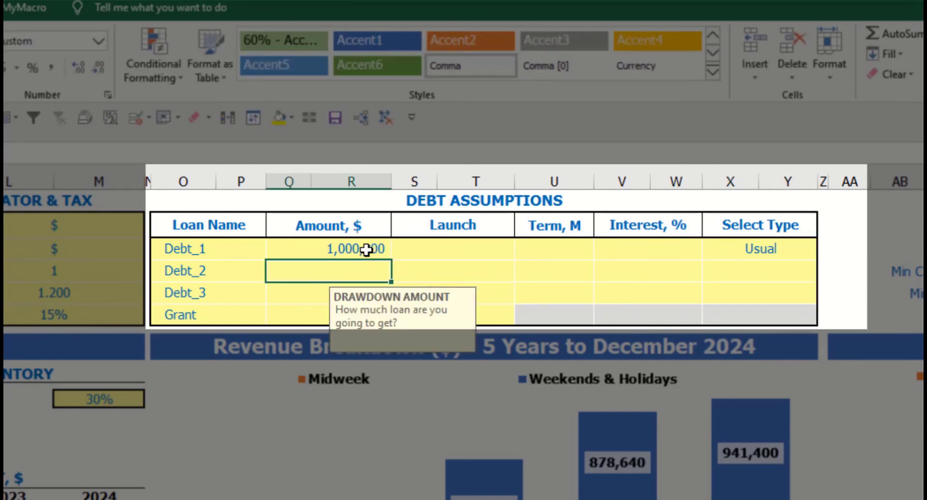
{"action": "left_click", "coordinate": [509, 246]}
{"action": "left_click", "coordinate": [522, 252]}
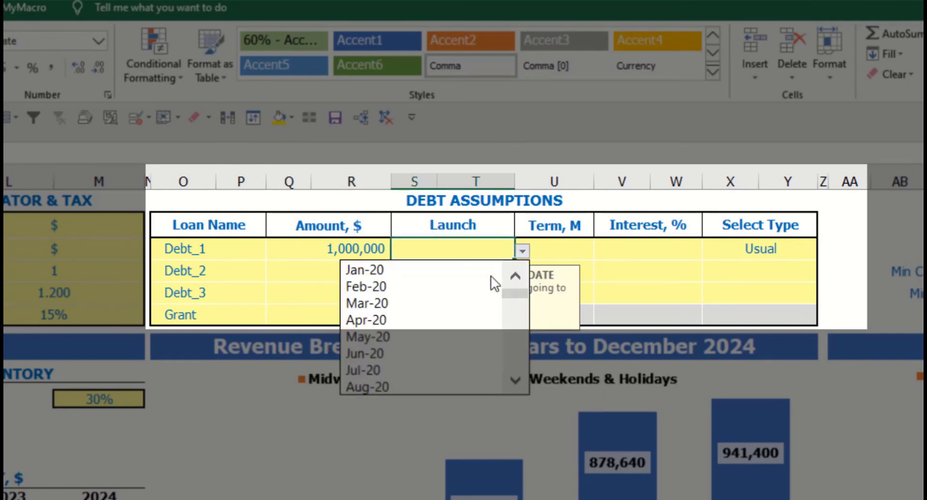
{"action": "left_click", "coordinate": [483, 287]}
Set the Debt_1 repayment term to 60 months
{"action": "left_click", "coordinate": [556, 242]}
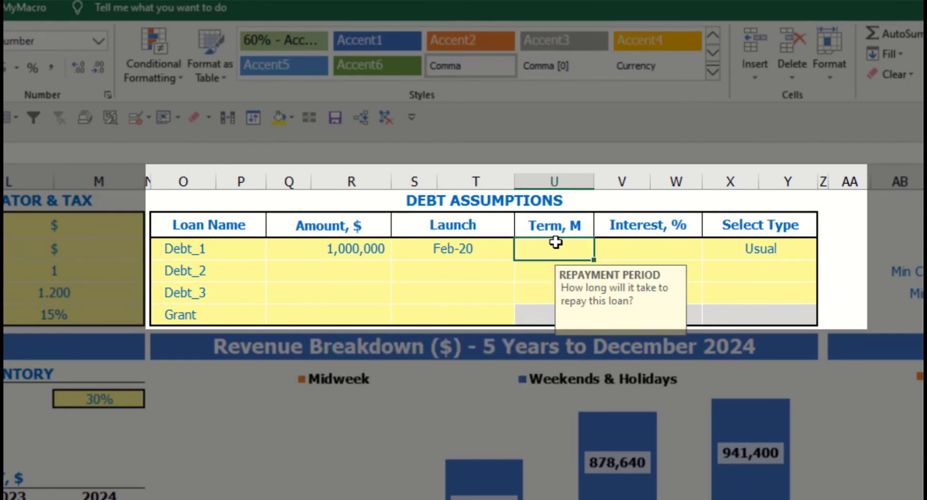
{"action": "type", "text": "60"}
{"action": "key", "text": "Return"}
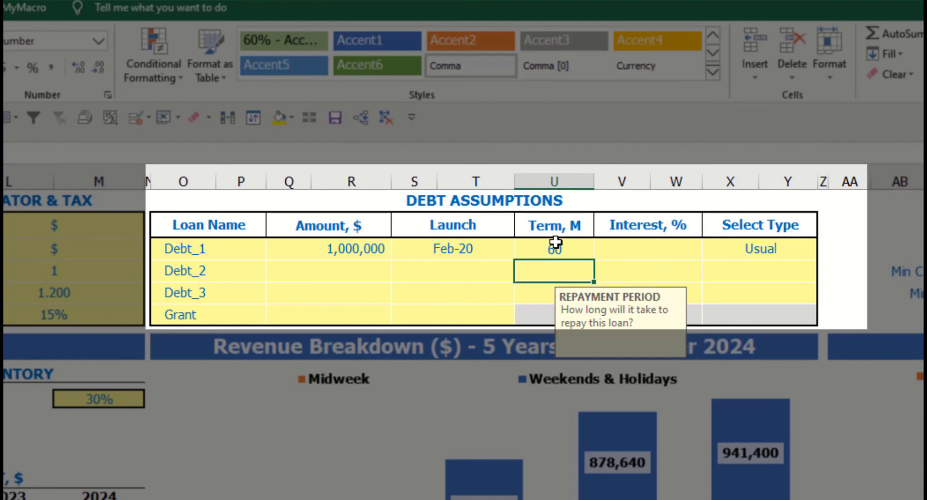
Set the Debt_1 annual interest rate to 5%
{"action": "left_click", "coordinate": [609, 247]}
{"action": "type", "text": "5"}
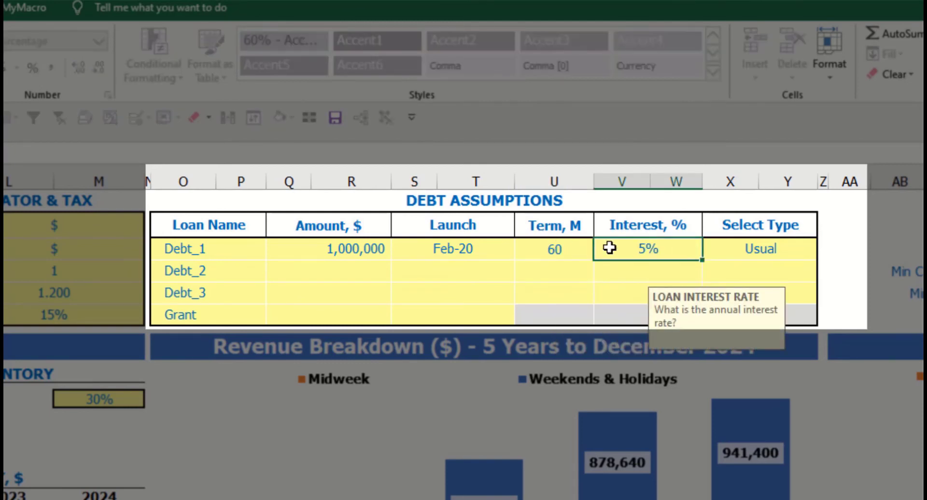
{"action": "key", "text": "Return"}
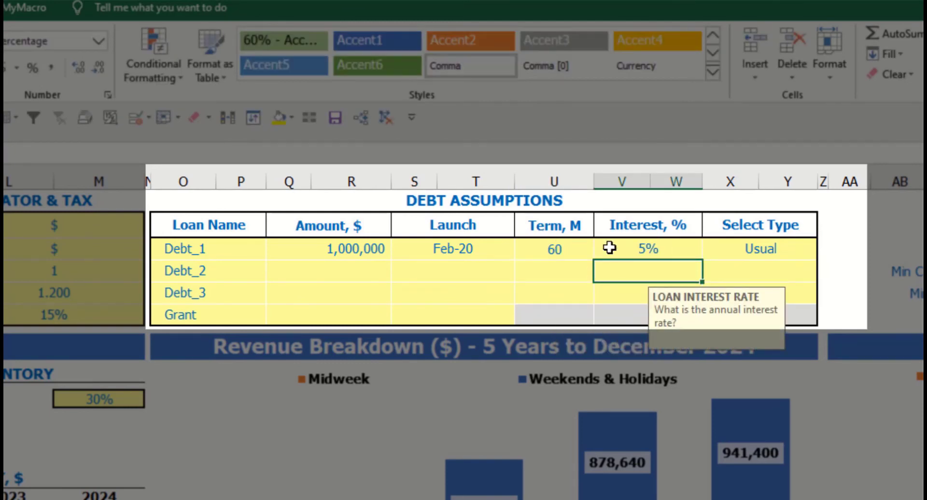
Enter a Grant amount of 500,000 with a Mar-20 launch date in the Debt Assumptions table
{"action": "left_click", "coordinate": [343, 318]}
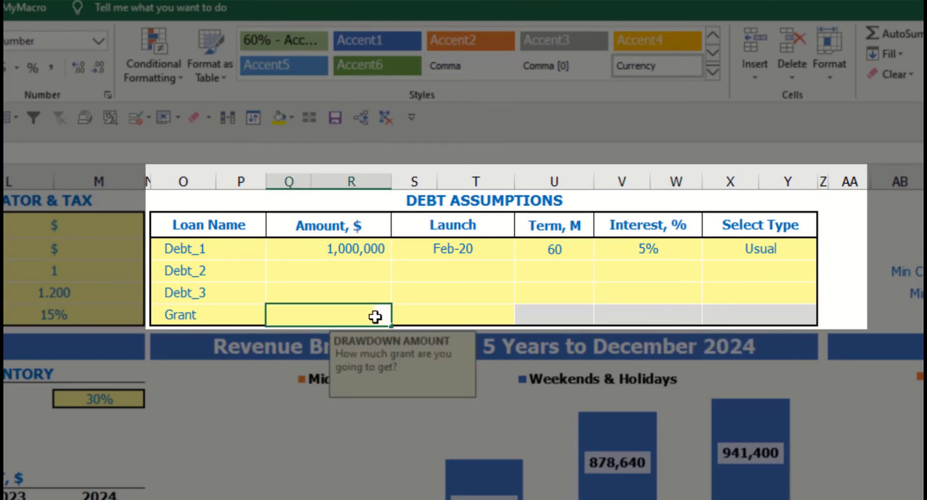
{"action": "type", "text": "500000"}
{"action": "key", "text": "Return"}
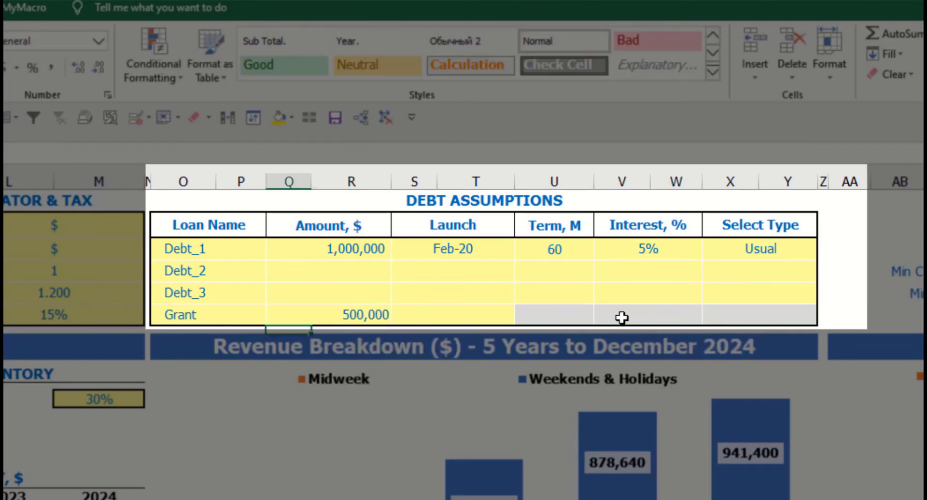
{"action": "left_click", "coordinate": [476, 316]}
{"action": "left_click", "coordinate": [521, 317]}
{"action": "left_click", "coordinate": [468, 369]}
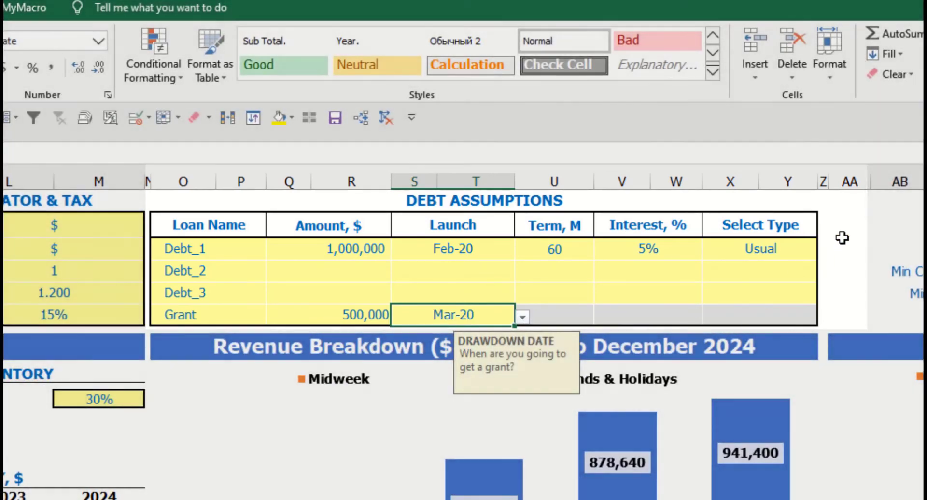
{"action": "left_click", "coordinate": [842, 236]}
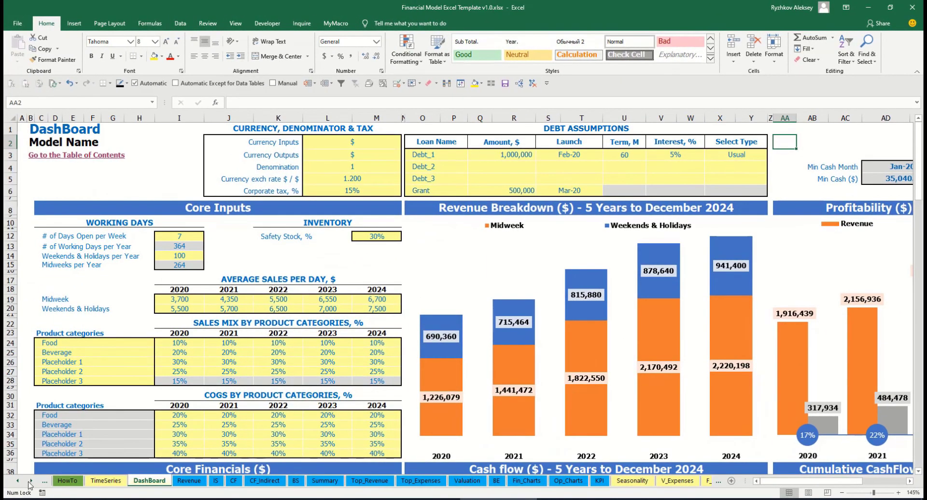
Examine the monthly drawdown, repayment and interest calculations for each debt on the Capital sheet
{"action": "left_click", "coordinate": [31, 481]}
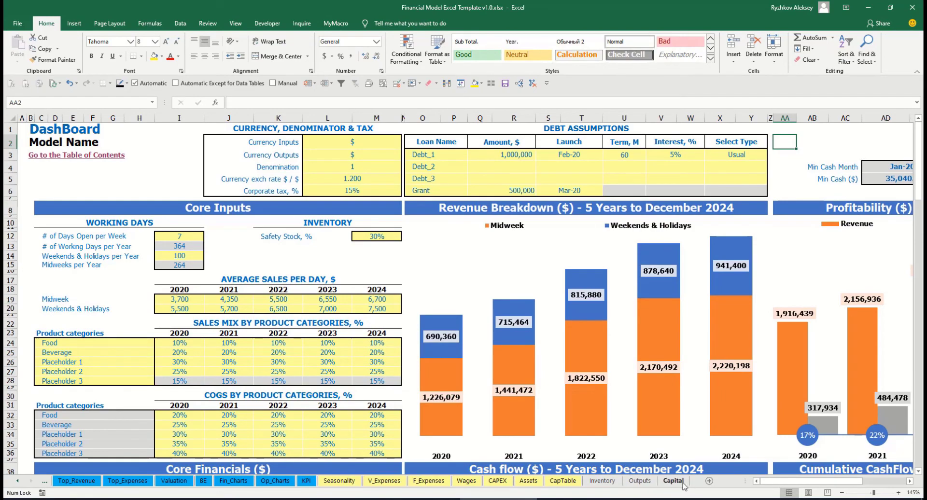
{"action": "left_click", "coordinate": [681, 481]}
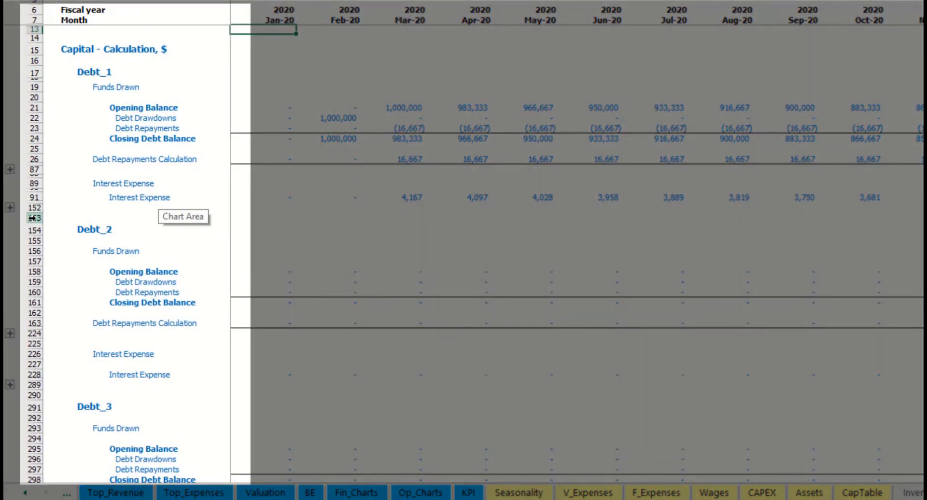
{"action": "scroll", "coordinate": [32, 218], "scroll_direction": "down", "scroll_amount": 6}
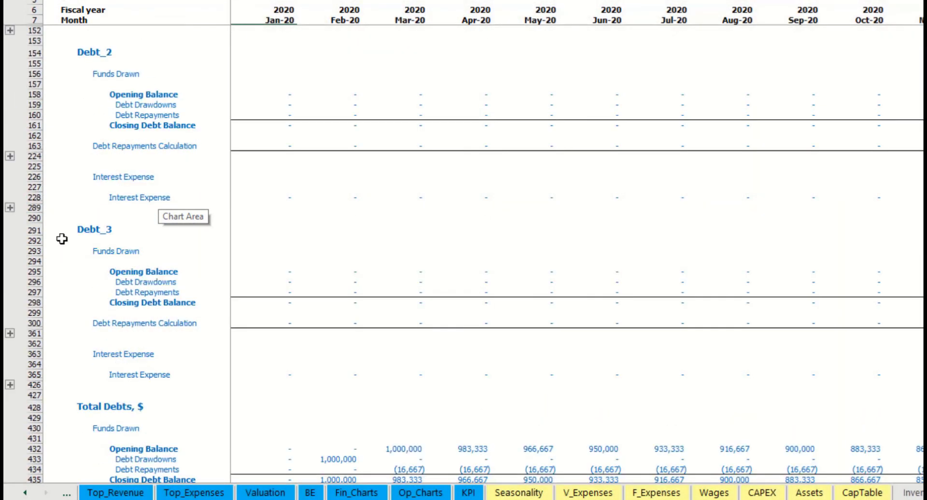
{"action": "scroll", "coordinate": [62, 239], "scroll_direction": "up", "scroll_amount": 3}
{"action": "scroll", "coordinate": [110, 227], "scroll_direction": "up", "scroll_amount": 3}
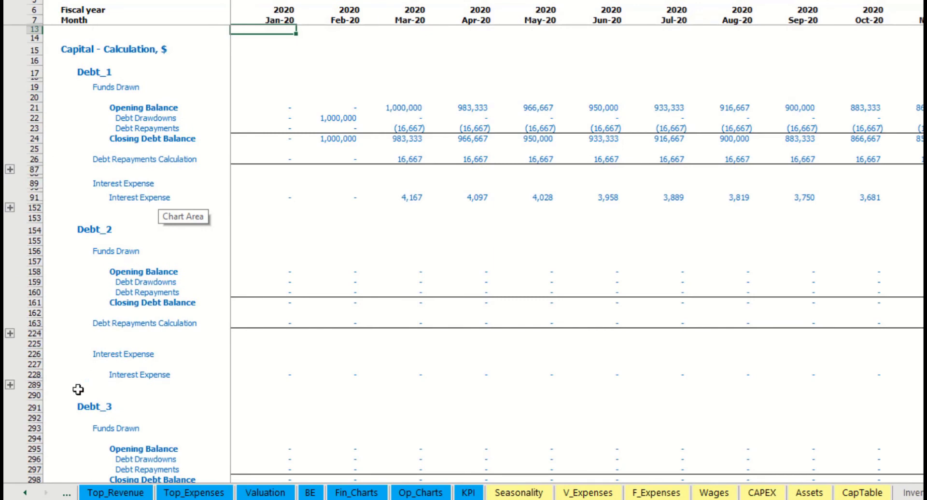
Check how the debt assumptions feed the Interest Expense line of the Income Statement
{"action": "left_click", "coordinate": [25, 493]}
{"action": "left_click", "coordinate": [25, 493]}
{"action": "left_click", "coordinate": [25, 493]}
{"action": "left_click", "coordinate": [26, 493]}
{"action": "left_click", "coordinate": [25, 493]}
{"action": "left_click", "coordinate": [25, 493]}
{"action": "left_click", "coordinate": [26, 493]}
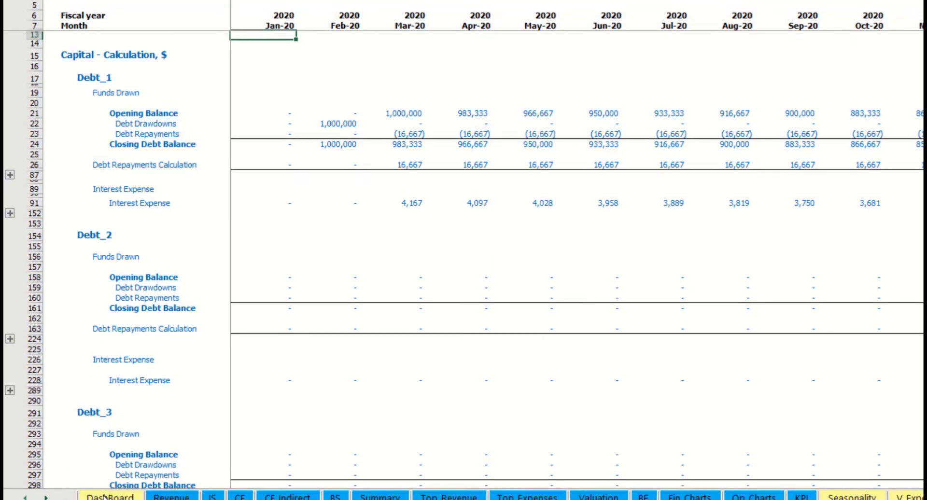
{"action": "left_click", "coordinate": [212, 497]}
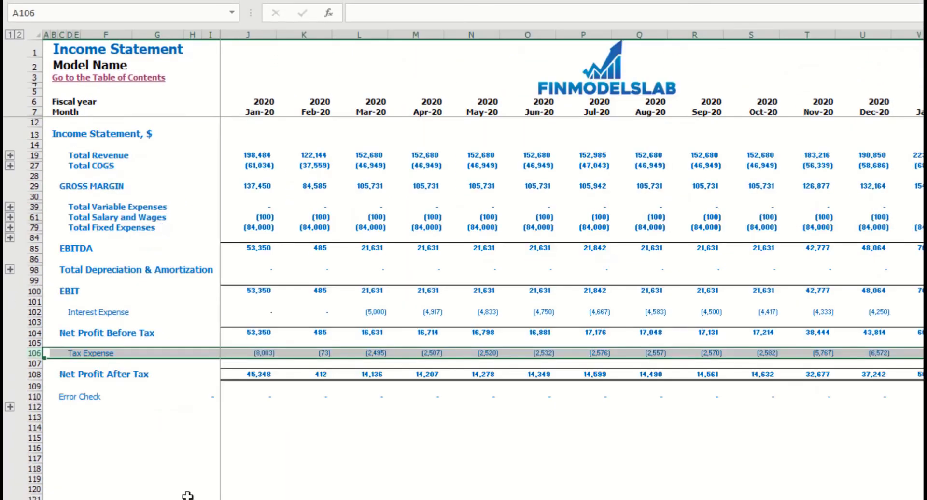
{"action": "left_click", "coordinate": [32, 312]}
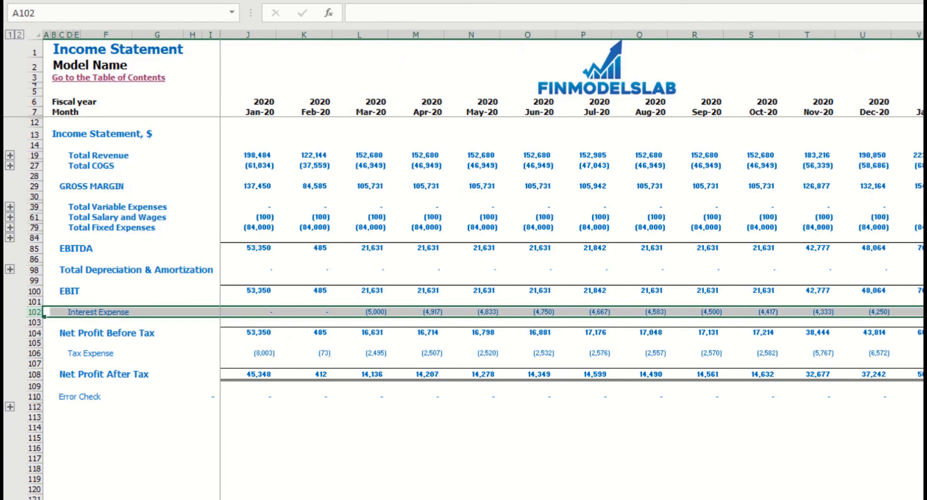
Check the cash flow lines Interest Paid, Debt Drawdowns and Debt Repayments, and the Debt line of the balance sheet
{"action": "left_click", "coordinate": [242, 499]}
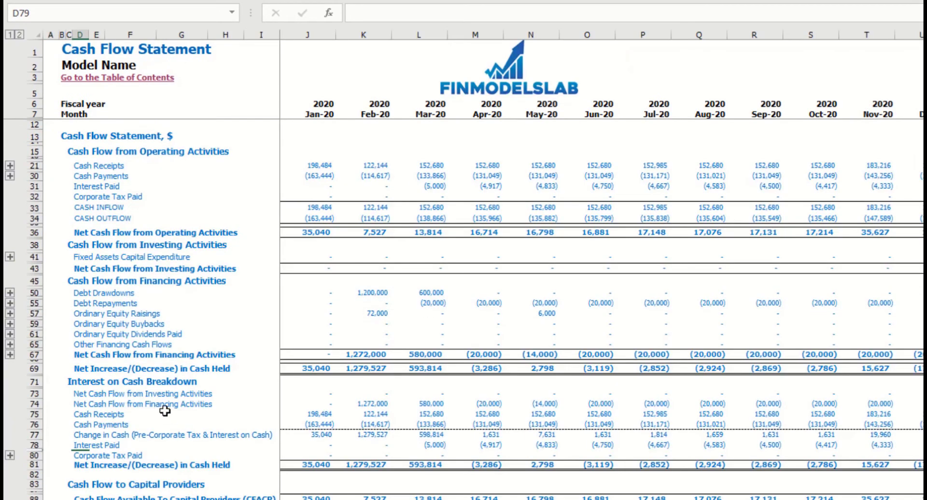
{"action": "left_click", "coordinate": [39, 189]}
{"action": "left_click", "coordinate": [35, 292]}
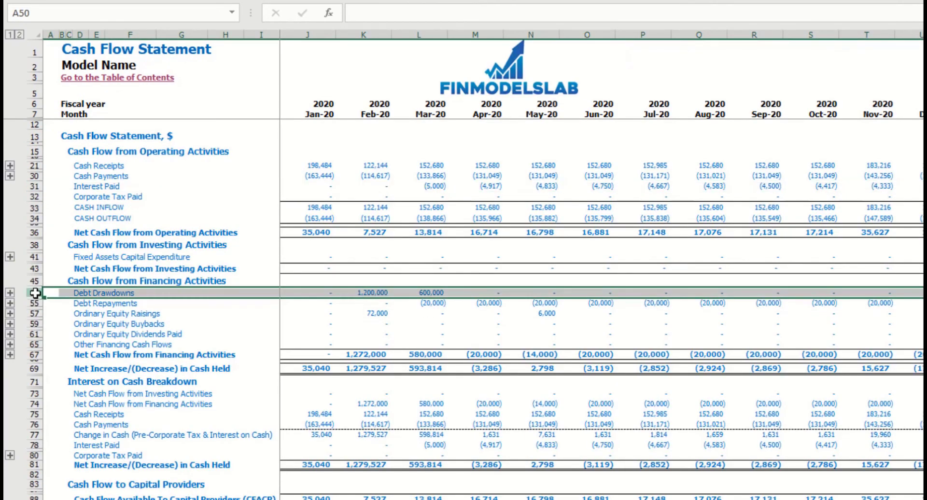
{"action": "left_click", "coordinate": [34, 303]}
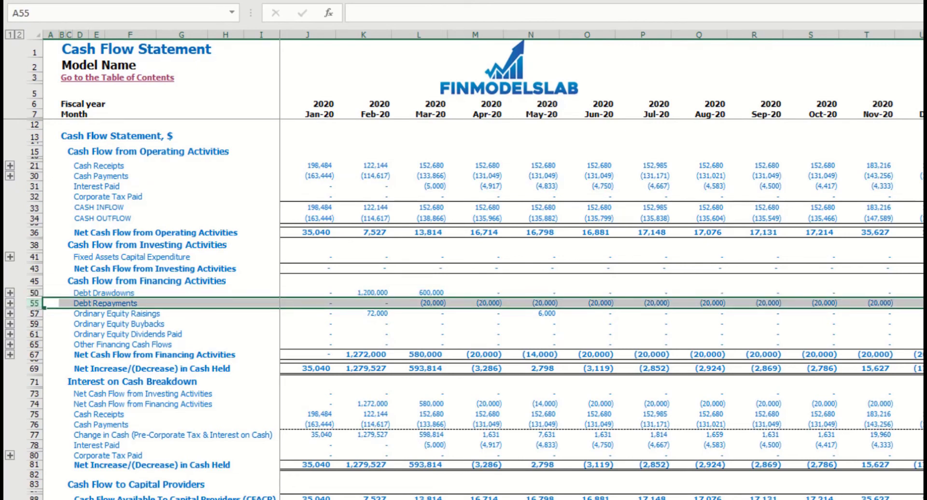
{"action": "left_click", "coordinate": [260, 495]}
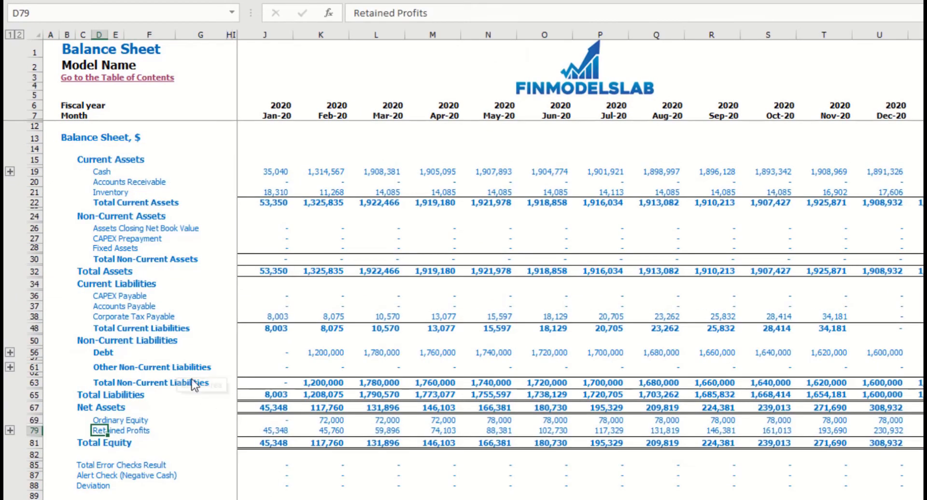
{"action": "left_click", "coordinate": [33, 352]}
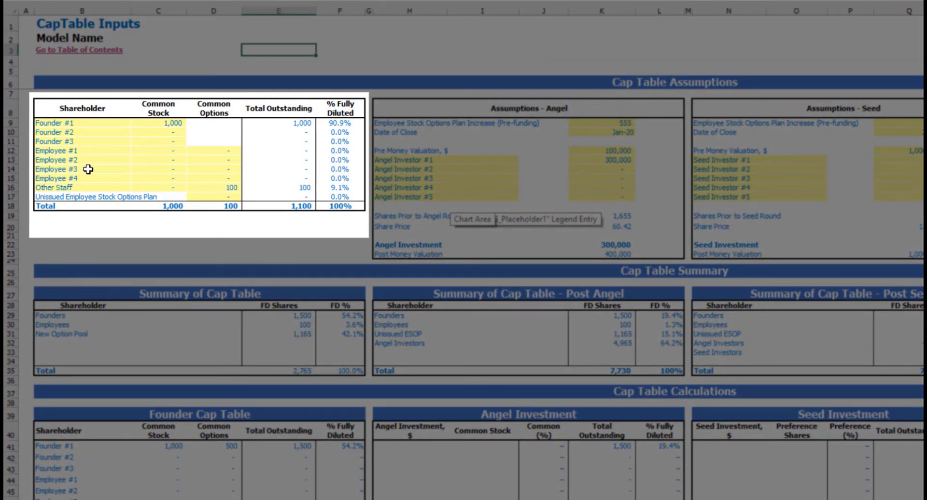
On the CapTable Inputs sheet, rename the shareholder Founder #1 as "Name"
{"action": "left_click", "coordinate": [94, 125]}
{"action": "type", "text": "Na"}
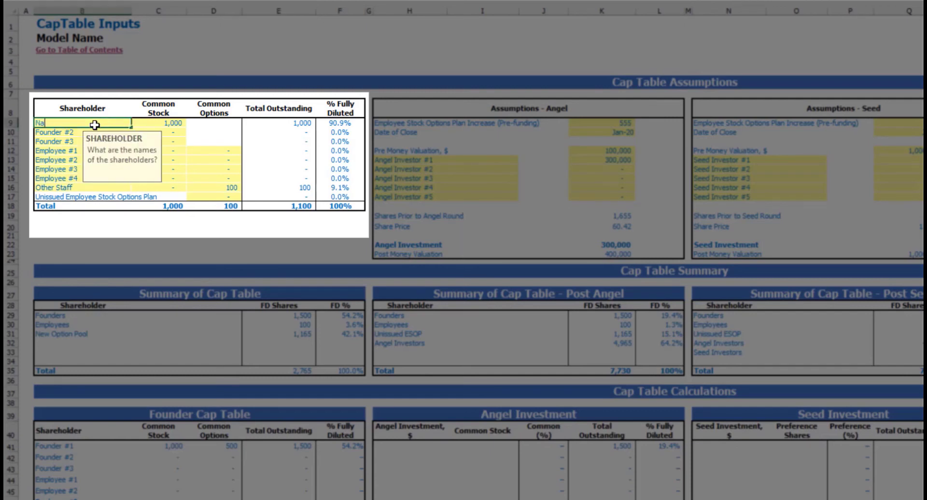
{"action": "type", "text": "me"}
{"action": "key", "text": "Return"}
{"action": "left_click", "coordinate": [217, 48]}
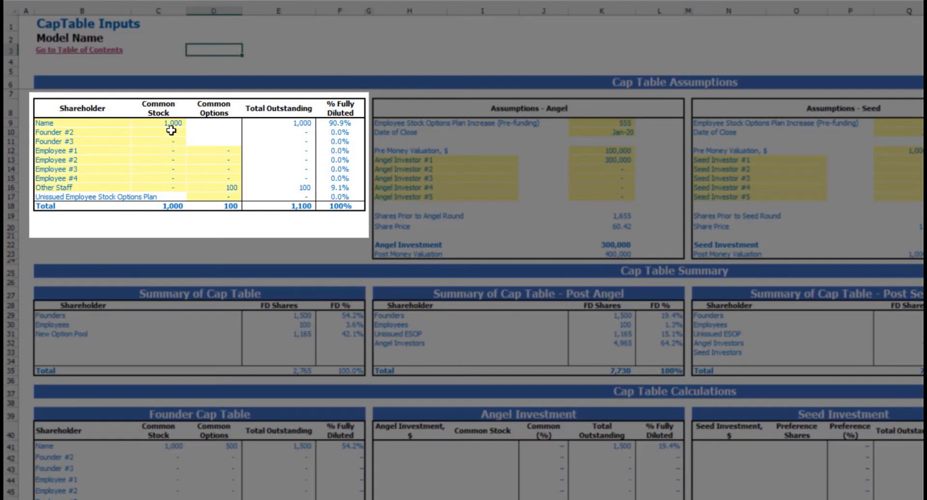
Set the first founder's common stock to 1,500 and Employee #1's common options to 500
{"action": "left_click", "coordinate": [169, 124]}
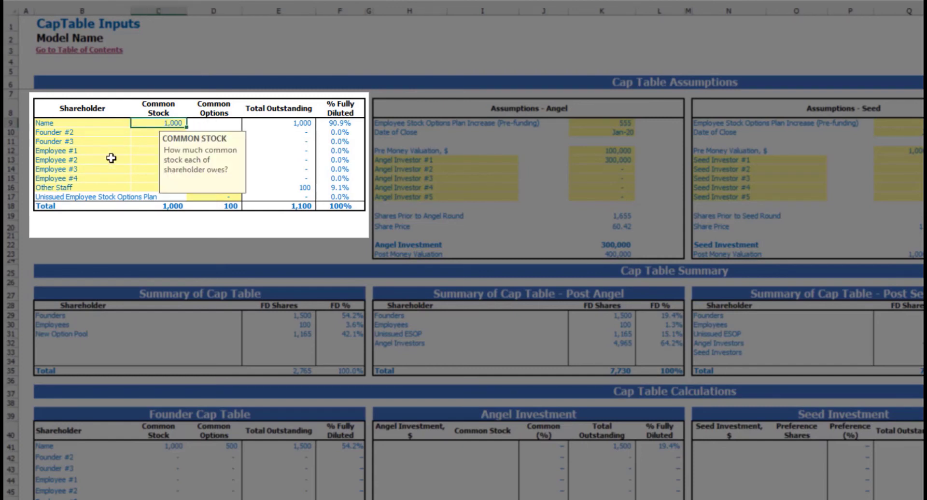
{"action": "key", "text": "Return"}
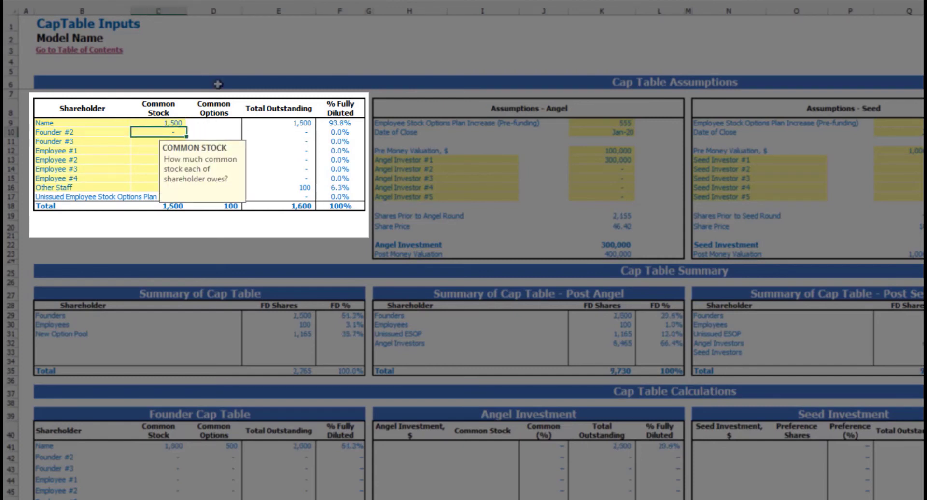
{"action": "left_click", "coordinate": [225, 51]}
{"action": "left_click", "coordinate": [225, 154]}
{"action": "type", "text": "5"}
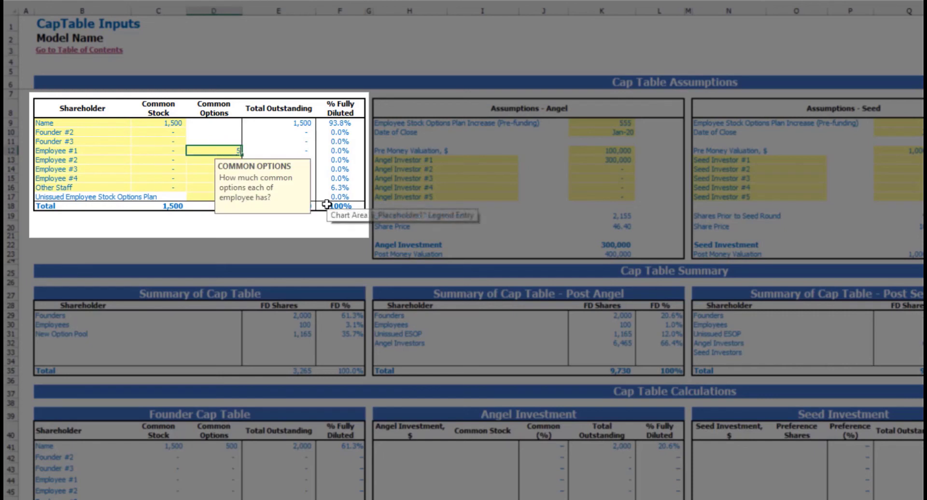
{"action": "type", "text": "00"}
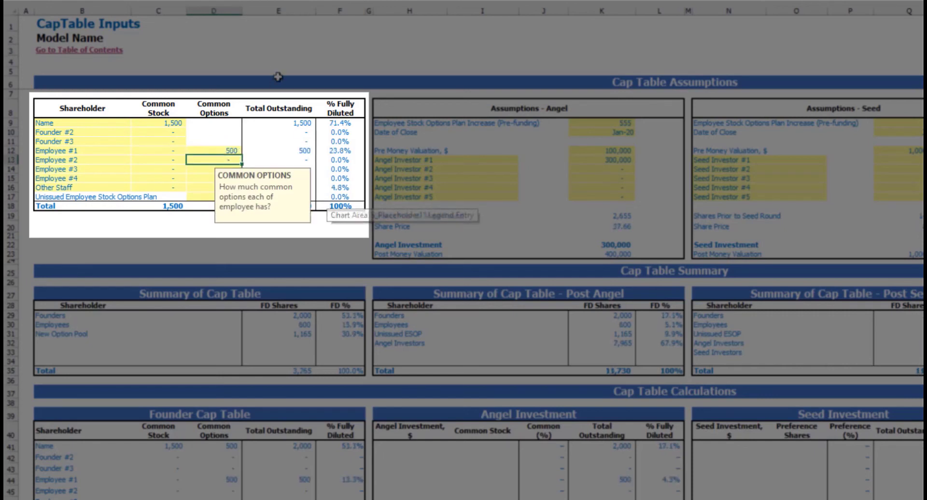
{"action": "left_click", "coordinate": [270, 39]}
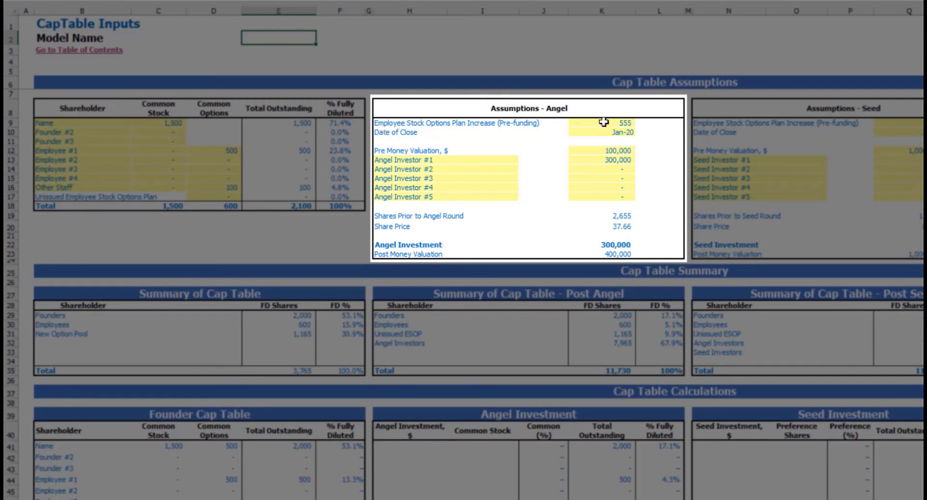
In the Angel assumptions, set the pre-funding Employee Stock Options Plan increase to 600 and the date of close to Apr-20
{"action": "left_click", "coordinate": [603, 122]}
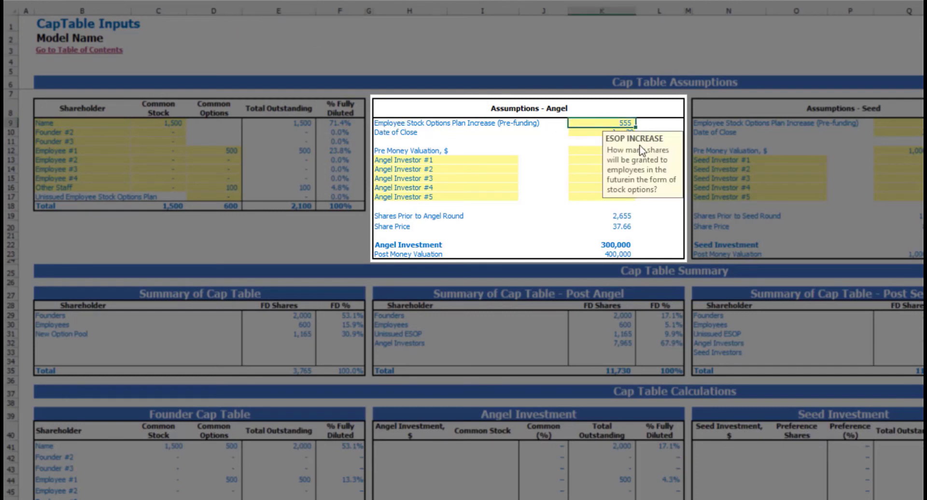
{"action": "type", "text": "600"}
{"action": "key", "text": "Return"}
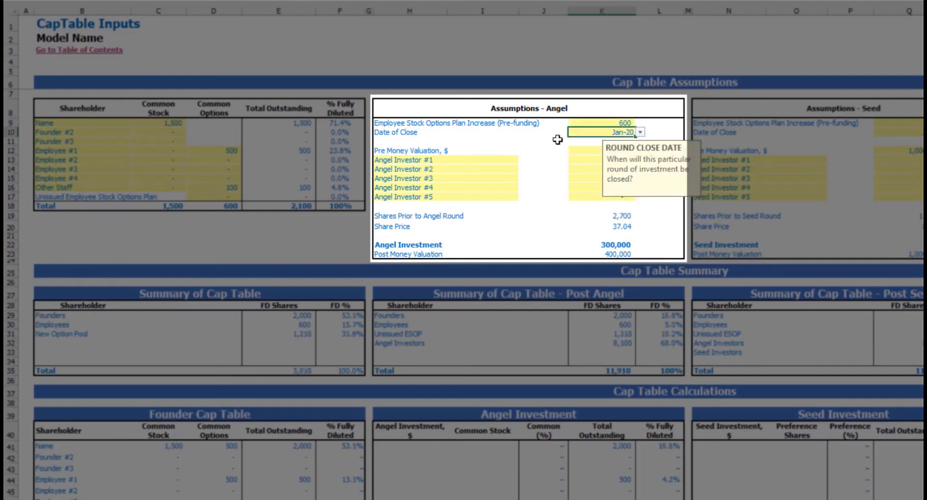
{"action": "left_click", "coordinate": [640, 131]}
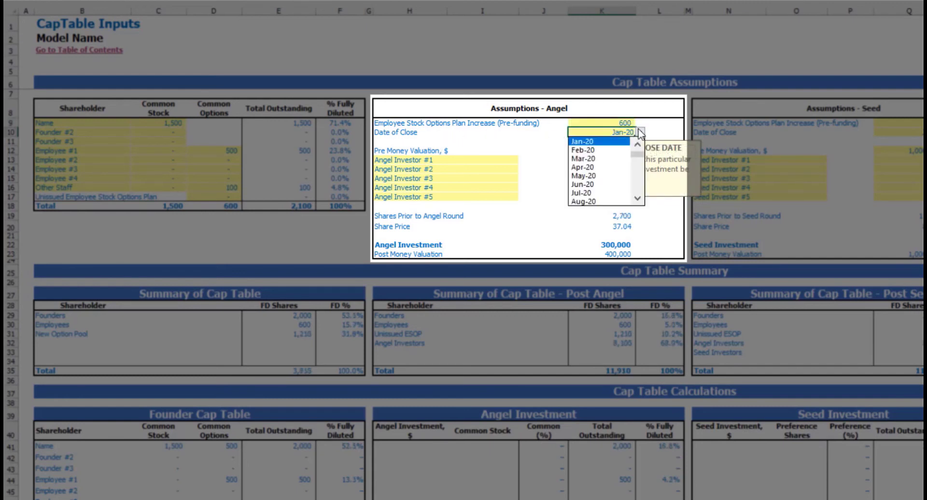
{"action": "left_click", "coordinate": [603, 167]}
{"action": "left_click", "coordinate": [620, 62]}
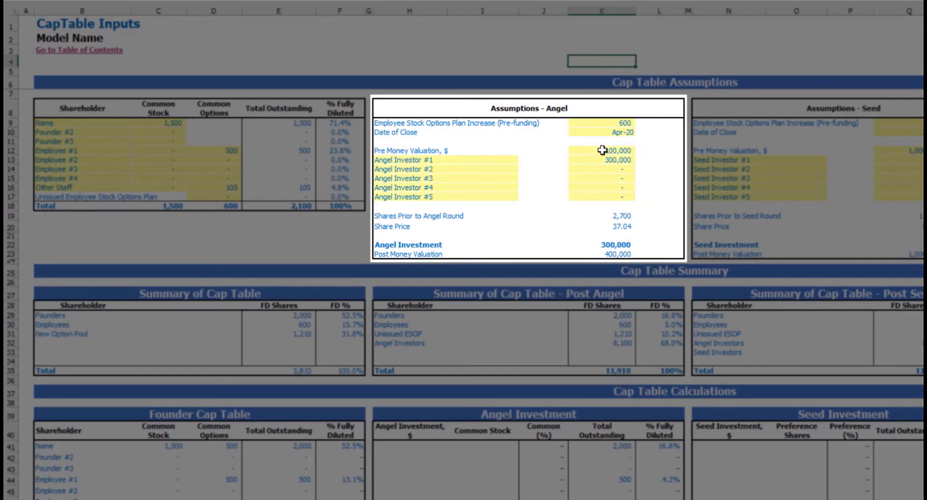
Set the Angel round's pre-money valuation to 500,000
{"action": "left_click", "coordinate": [602, 150]}
{"action": "type", "text": "5"}
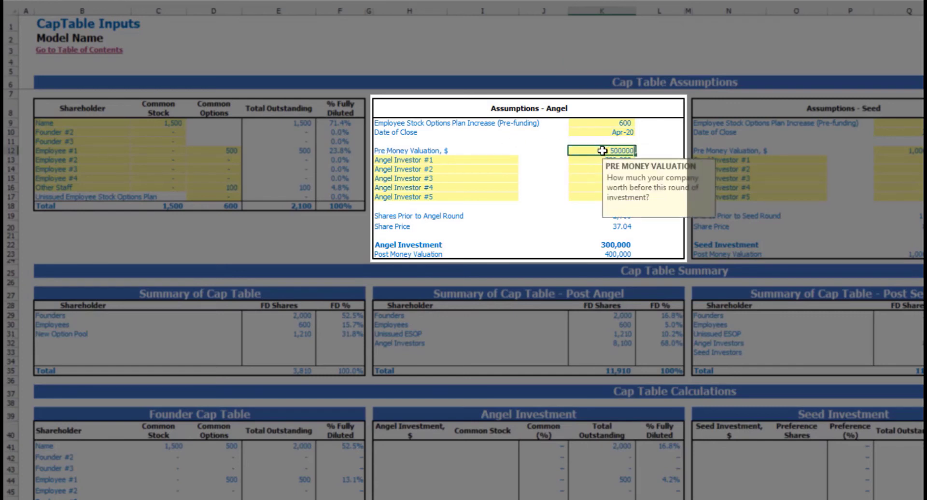
{"action": "type", "text": "00,000"}
{"action": "key", "text": "Return"}
{"action": "left_click", "coordinate": [622, 150]}
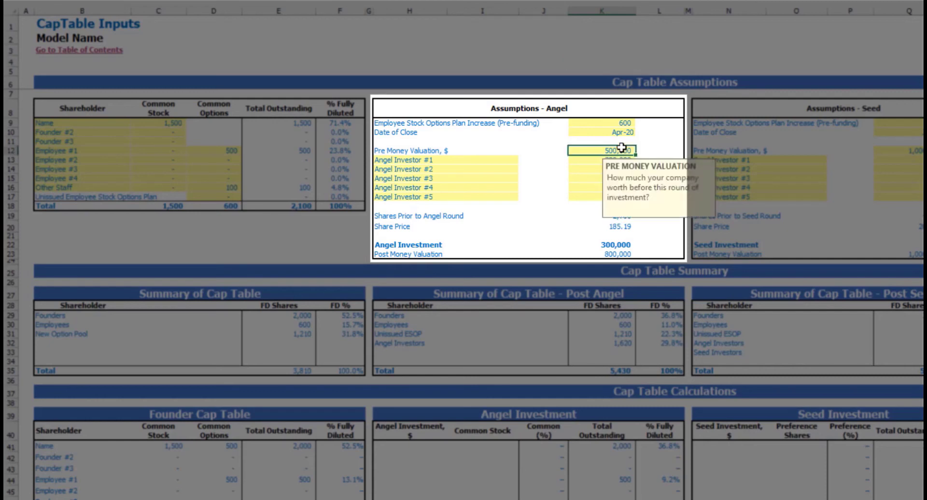
Review the angel investor name fields and set Angel Investor #1's investment to 200,000
{"action": "left_click", "coordinate": [430, 162]}
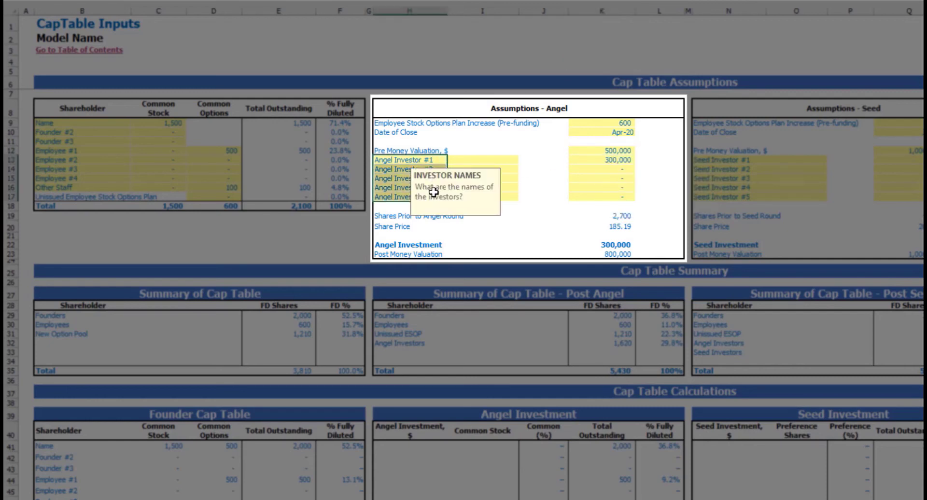
{"action": "left_click", "coordinate": [467, 61]}
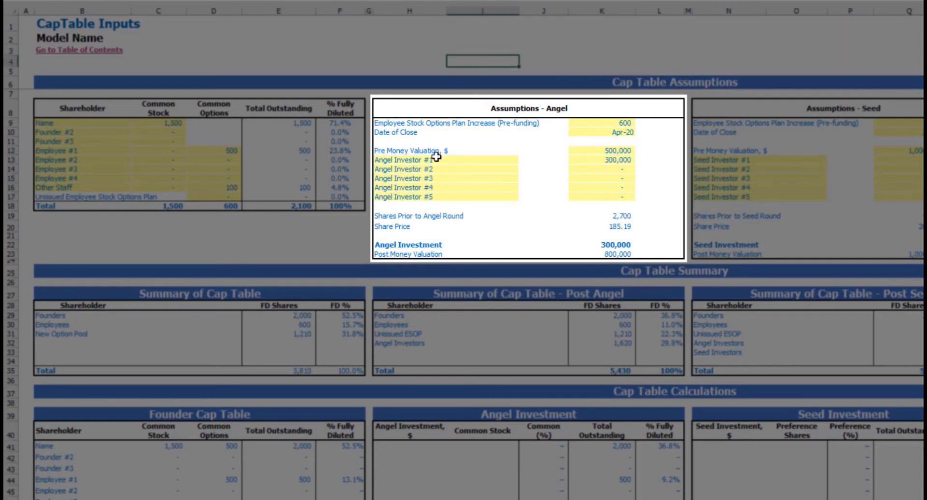
{"action": "left_click", "coordinate": [601, 162]}
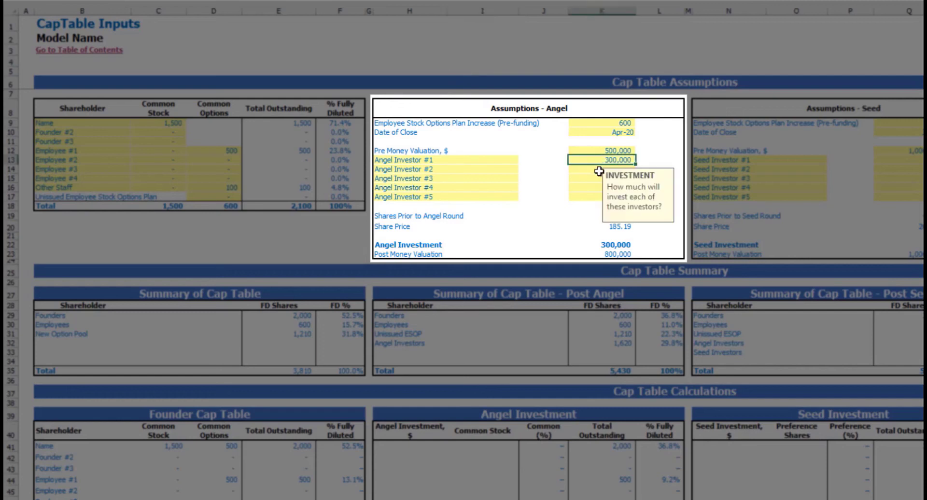
{"action": "type", "text": "200,000"}
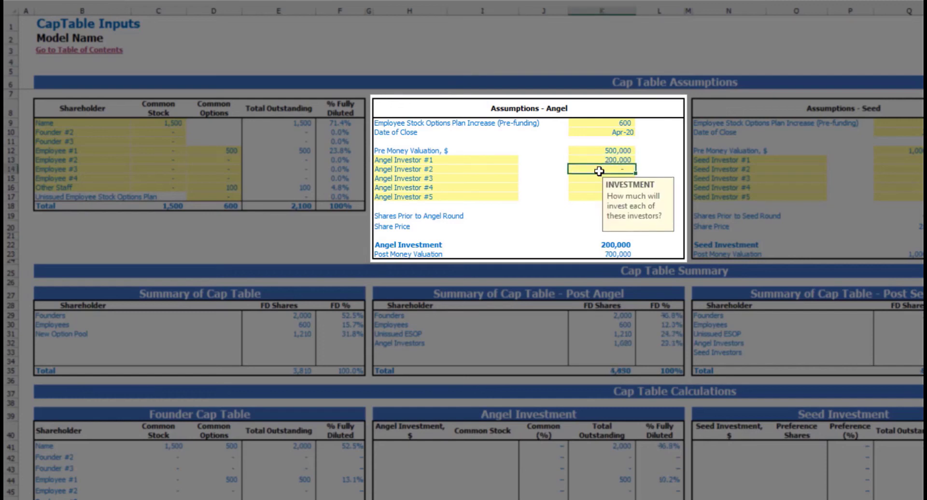
Review the Seed and Series A assumptions and the shareholder categories in the cap table summaries of each funding round
{"action": "left_click", "coordinate": [451, 42]}
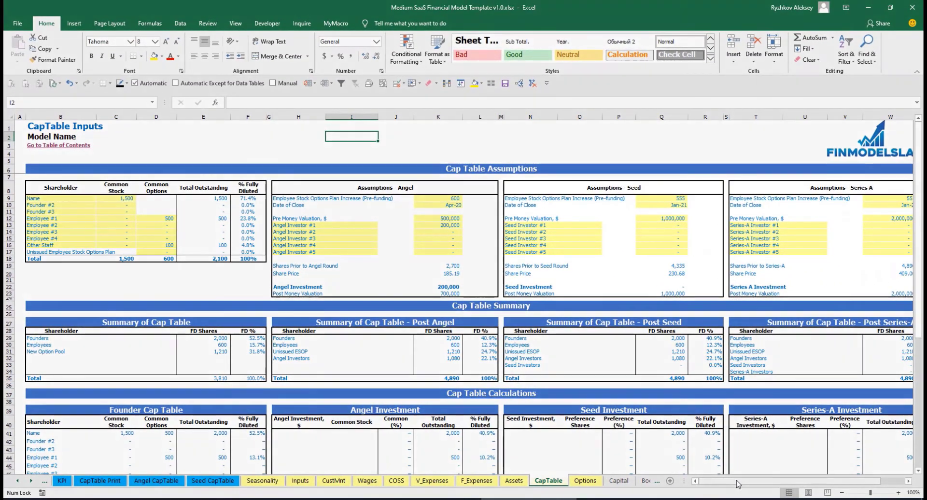
{"action": "left_click_drag", "start_coordinate": [738, 484], "coordinate": [755, 484]}
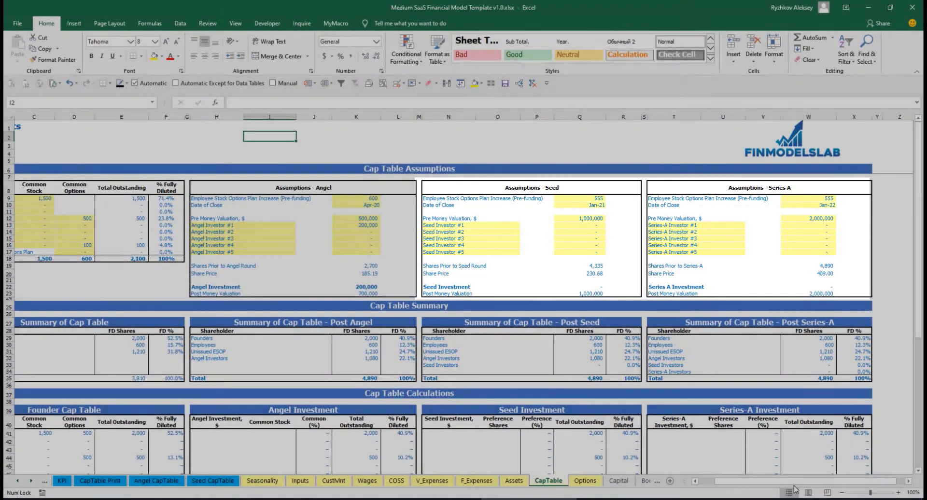
{"action": "left_click_drag", "start_coordinate": [759, 482], "coordinate": [732, 482]}
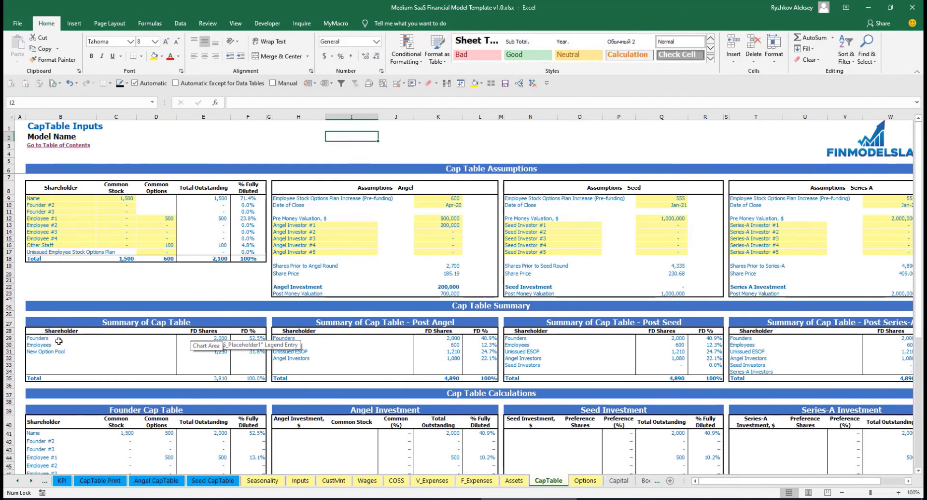
{"action": "left_click_drag", "start_coordinate": [45, 339], "coordinate": [49, 351]}
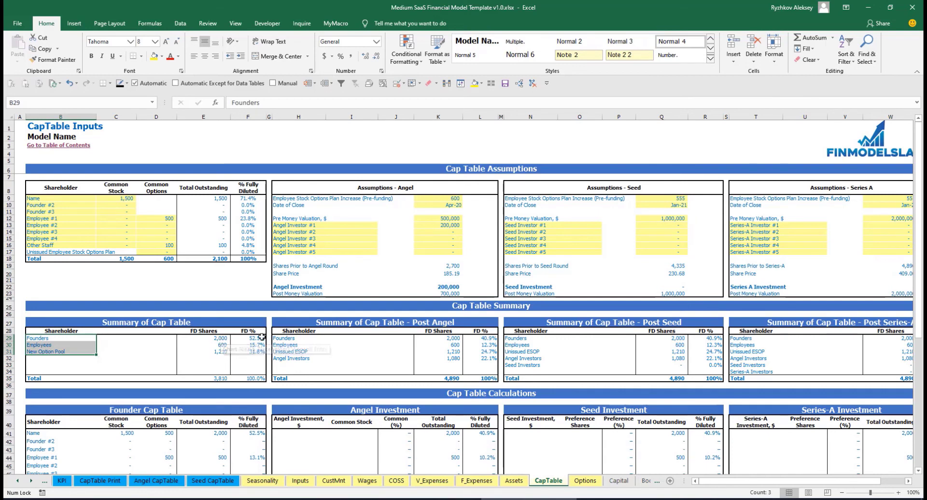
{"action": "left_click", "coordinate": [311, 358]}
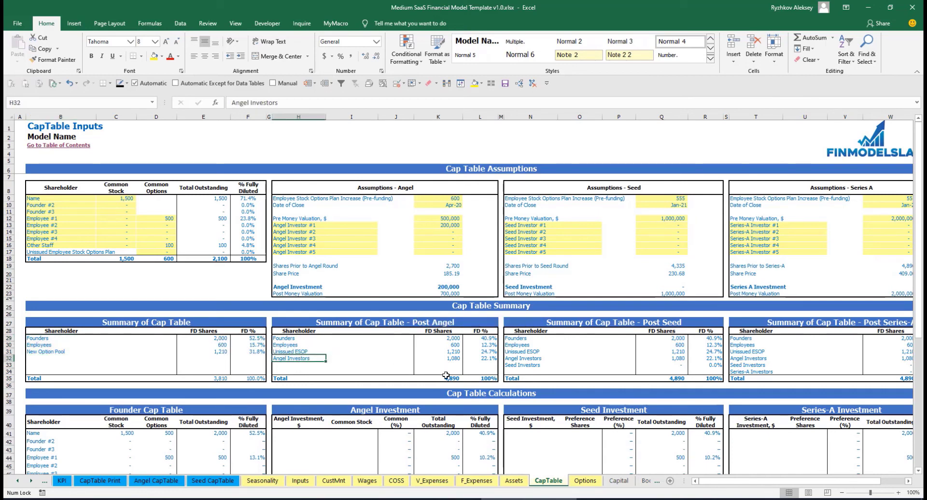
{"action": "left_click", "coordinate": [540, 366]}
{"action": "left_click", "coordinate": [773, 372]}
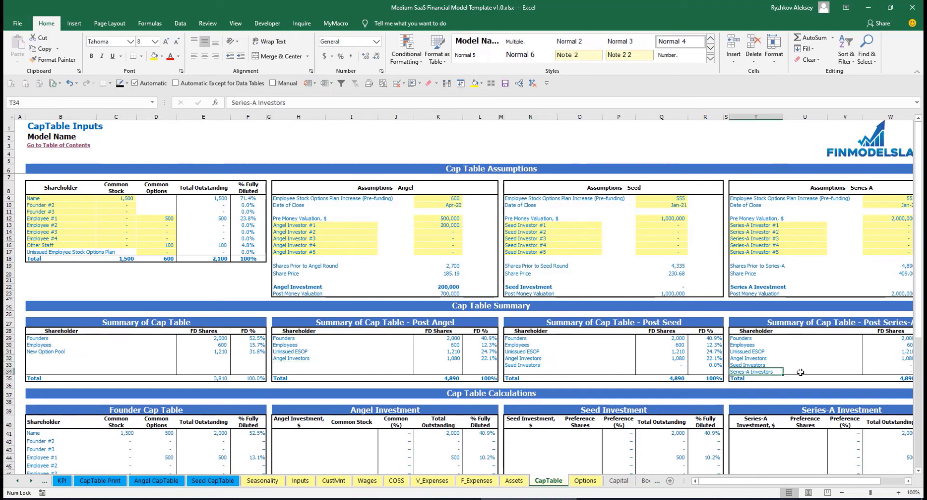
Examine the cap table calculations for the shareholder list, the founders' fully diluted percentages and the angel investment amounts
{"action": "scroll", "coordinate": [492, 344], "scroll_direction": "down", "scroll_amount": 10}
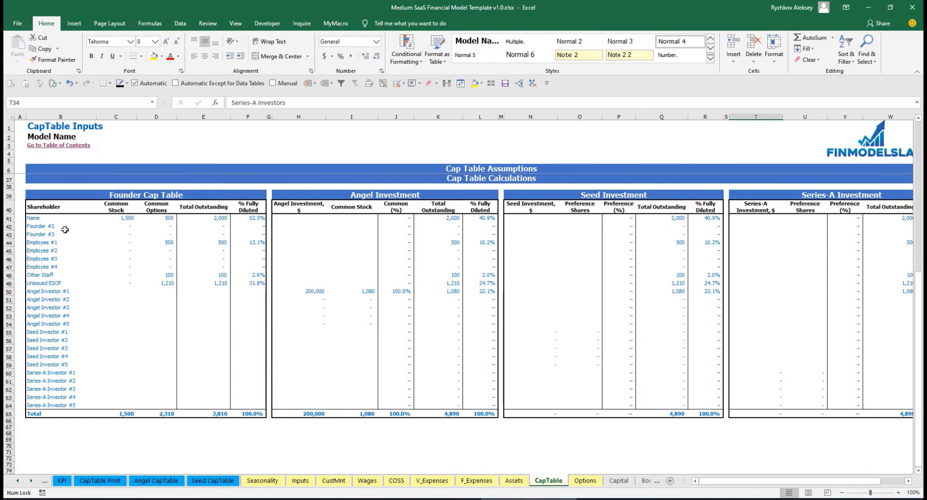
{"action": "left_click_drag", "start_coordinate": [55, 218], "coordinate": [62, 271]}
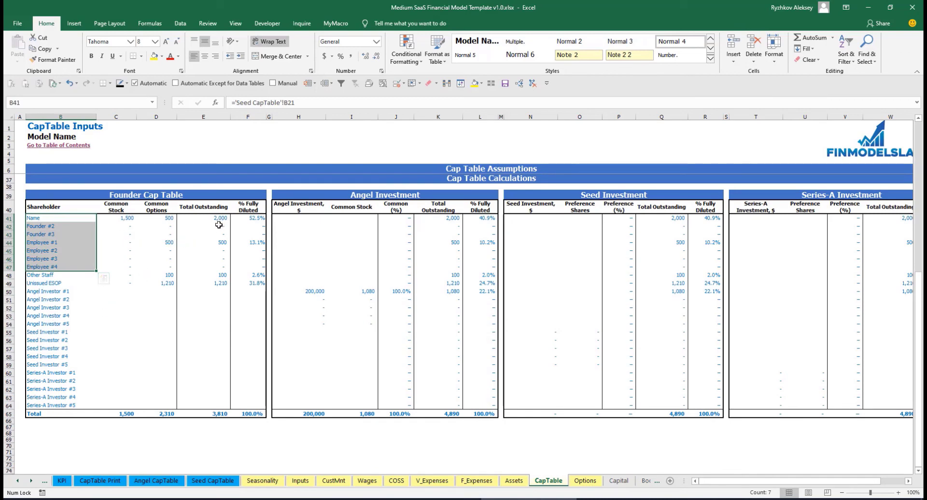
{"action": "left_click_drag", "start_coordinate": [246, 221], "coordinate": [248, 284]}
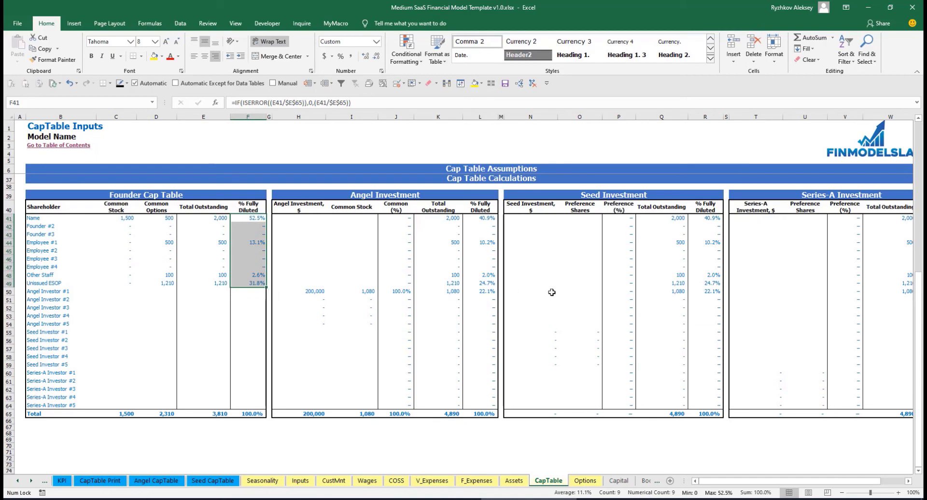
{"action": "left_click_drag", "start_coordinate": [315, 290], "coordinate": [317, 322]}
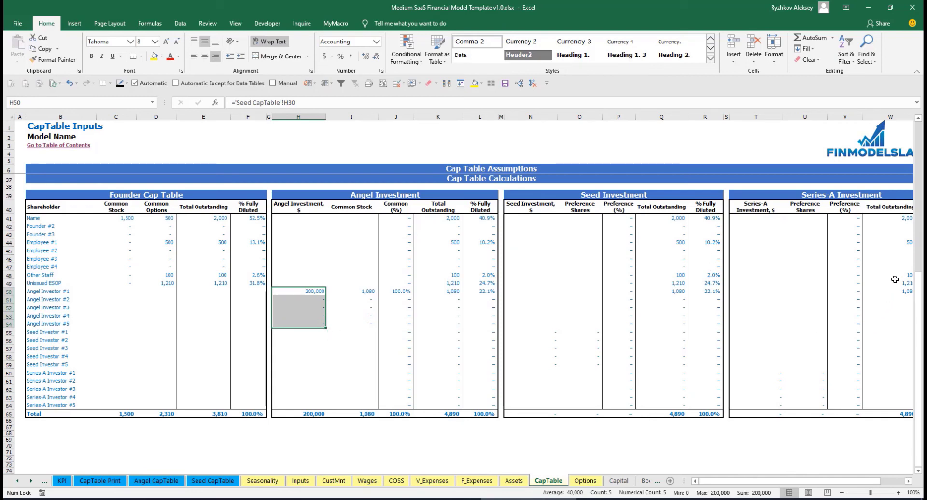
{"action": "scroll", "coordinate": [528, 348], "scroll_direction": "up", "scroll_amount": 10}
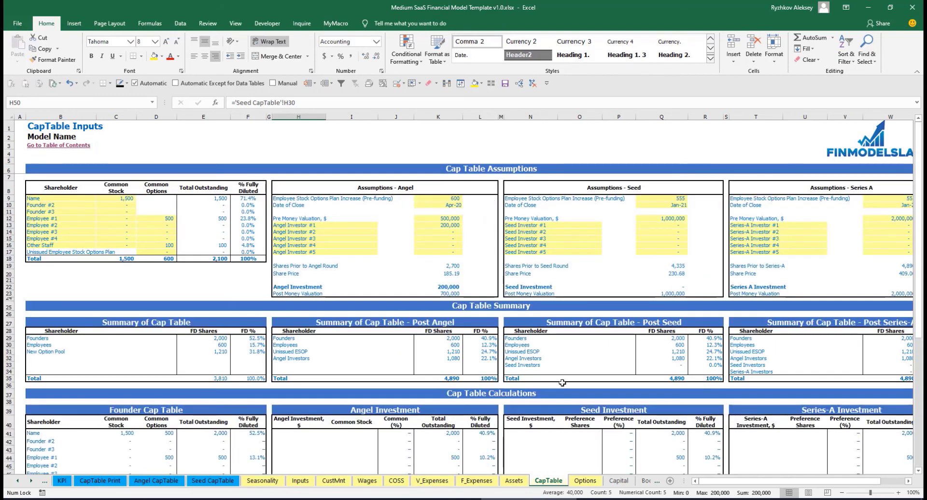
On the Options sheet, set Founder #1's new issuance of options in the Seed round to 600
{"action": "left_click", "coordinate": [585, 480]}
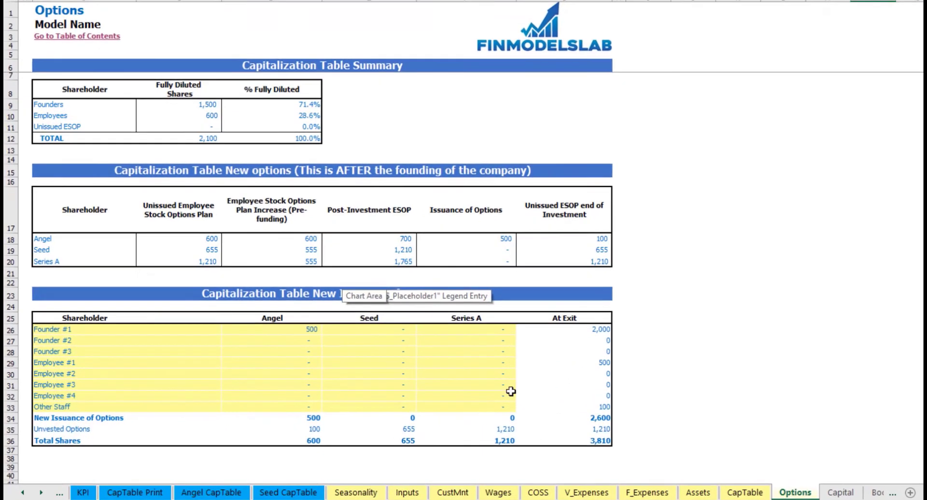
{"action": "left_click", "coordinate": [576, 273]}
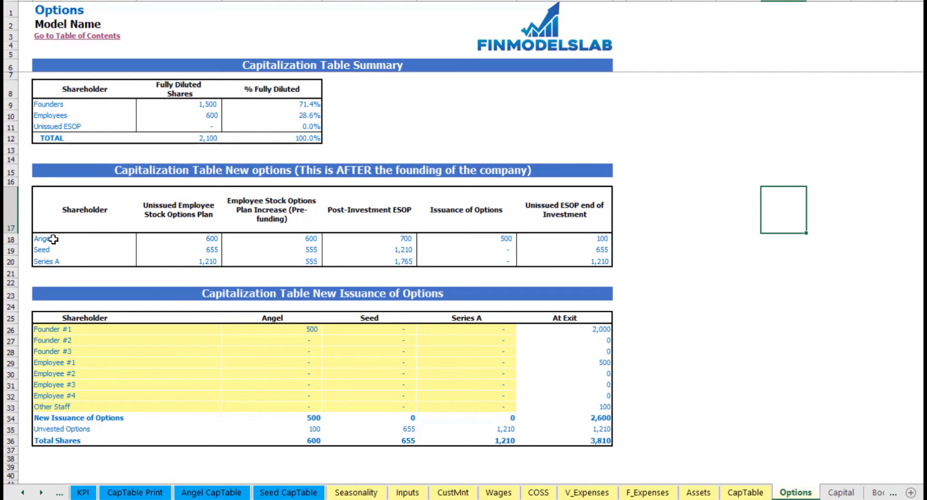
{"action": "left_click_drag", "start_coordinate": [56, 238], "coordinate": [57, 261]}
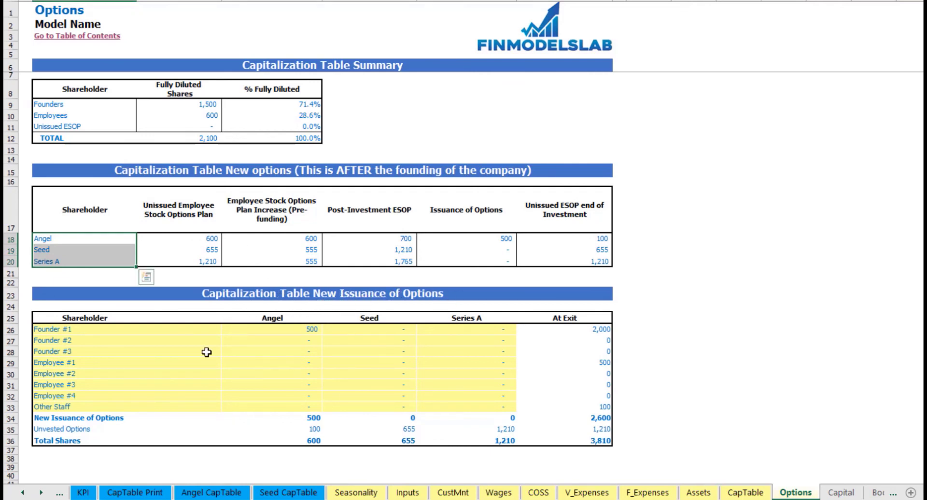
{"action": "left_click", "coordinate": [362, 331]}
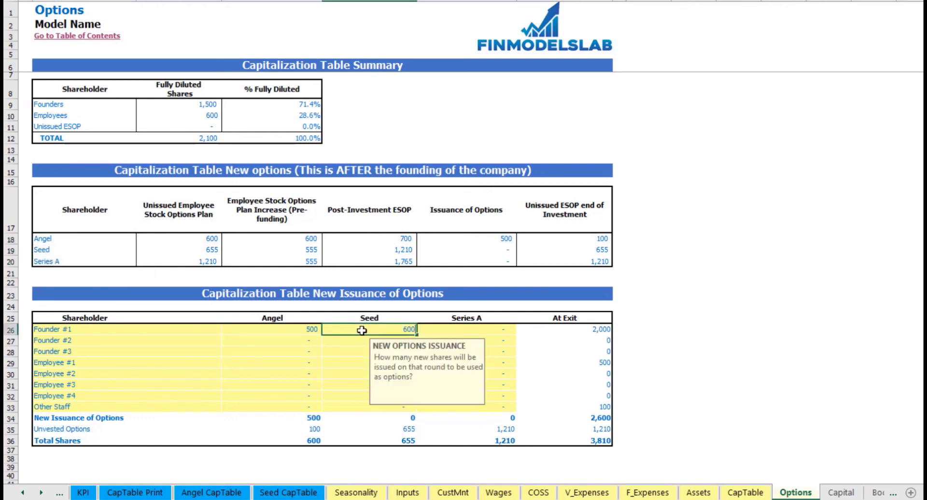
{"action": "key", "text": "Return"}
Set Employee #1's new issuance of options in the Series A round to 300
{"action": "left_click", "coordinate": [84, 365]}
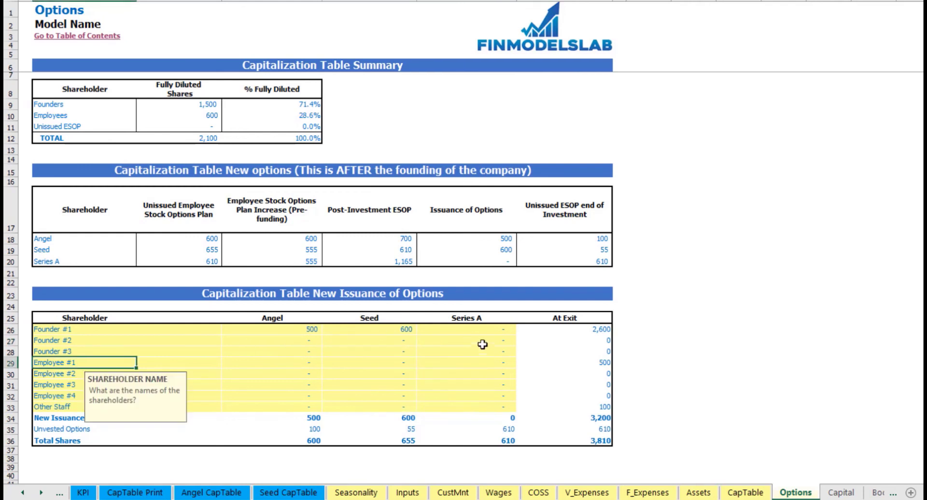
{"action": "left_click", "coordinate": [482, 360]}
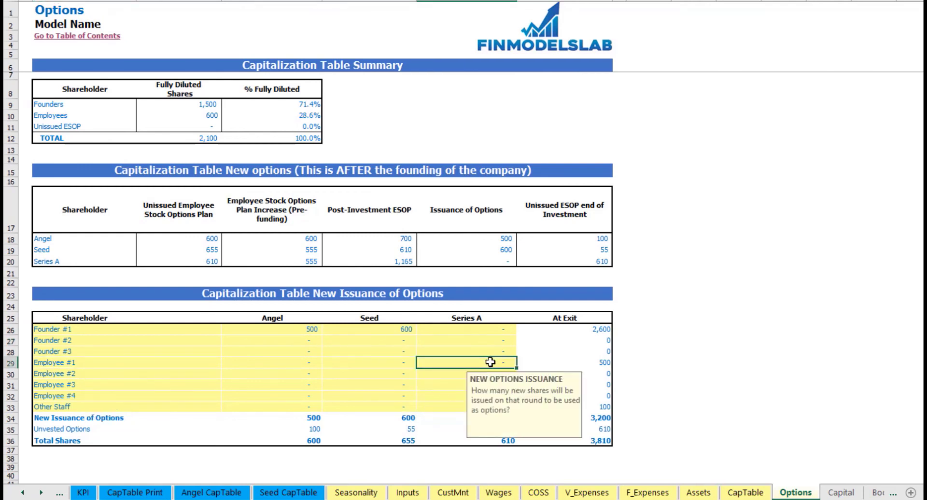
{"action": "key", "text": "Return"}
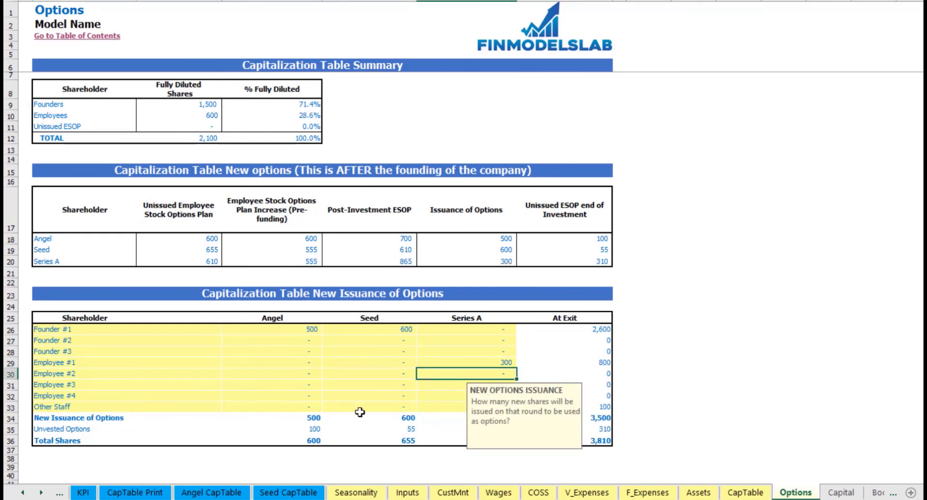
{"action": "left_click", "coordinate": [704, 325]}
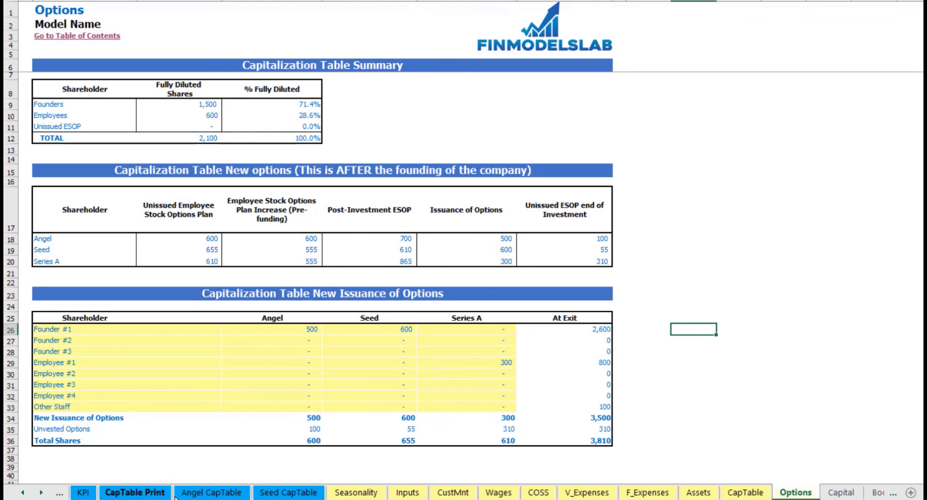
Review the CapTable Print, Angel CapTable and Seed CapTable outputs, including the angel investors' outstanding shares and fully diluted percentages
{"action": "left_click", "coordinate": [135, 493]}
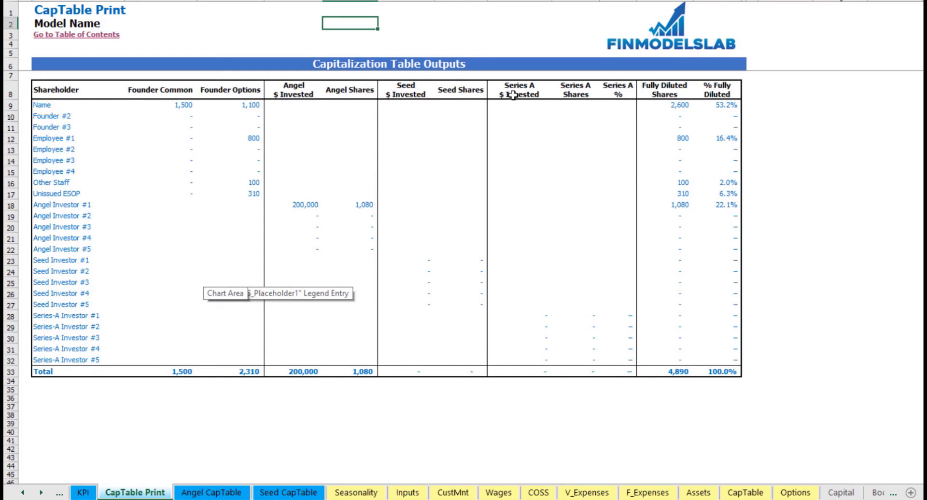
{"action": "left_click", "coordinate": [232, 485]}
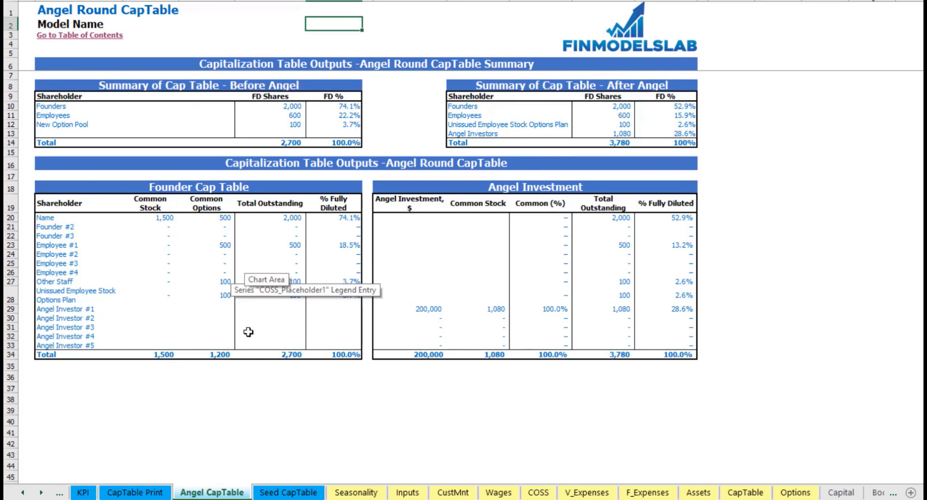
{"action": "left_click_drag", "start_coordinate": [102, 309], "coordinate": [99, 336]}
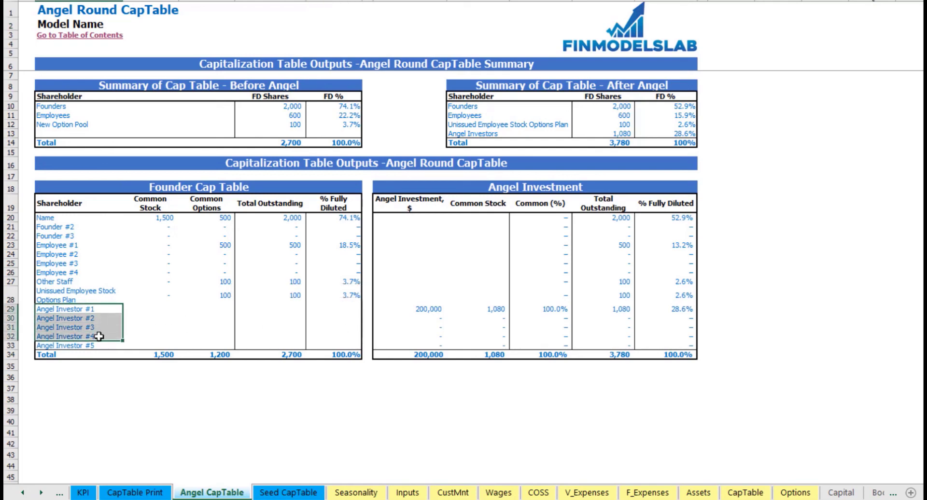
{"action": "left_click_drag", "start_coordinate": [664, 219], "coordinate": [661, 320]}
{"action": "left_click_drag", "start_coordinate": [603, 207], "coordinate": [598, 318]}
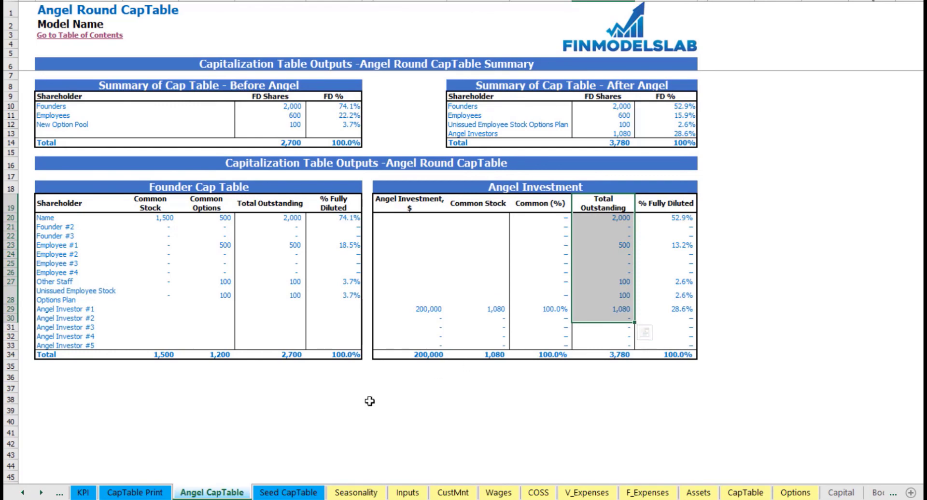
{"action": "left_click", "coordinate": [285, 492]}
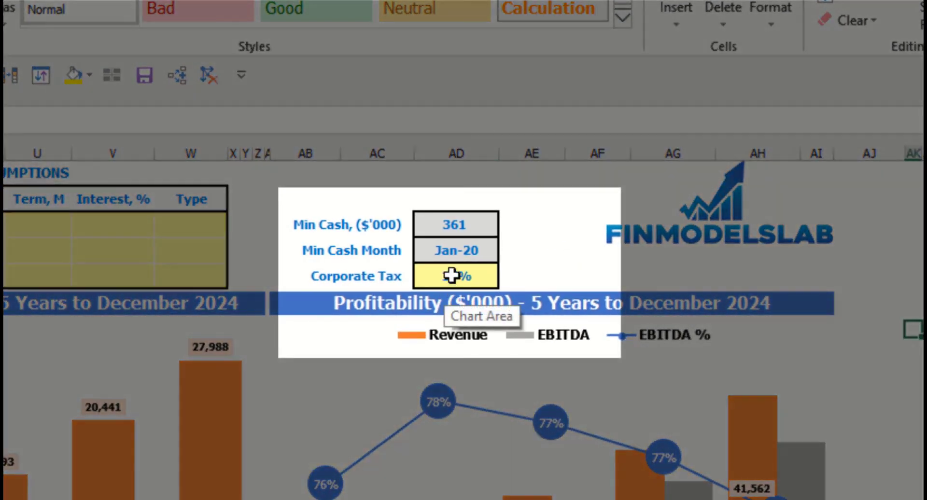
Set the corporate tax rate on the SaaS model's Dashboard to 30%
{"action": "left_click", "coordinate": [452, 276]}
{"action": "type", "text": "30"}
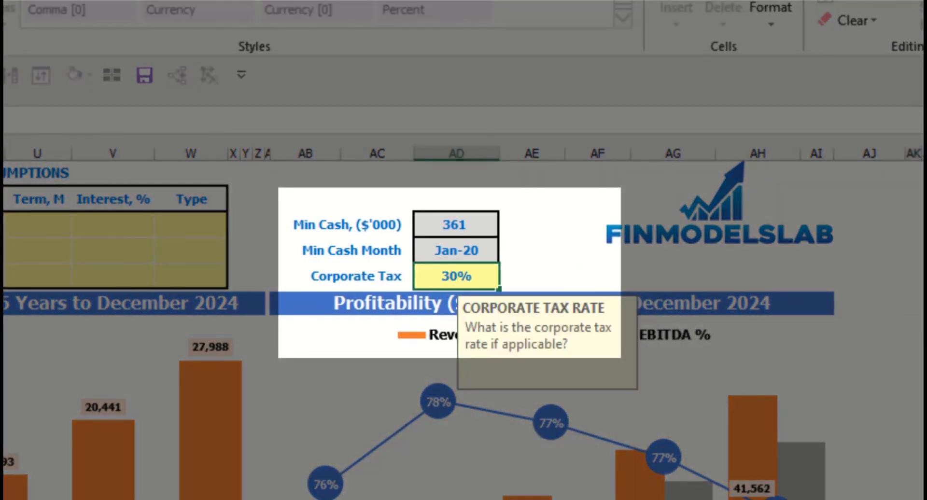
{"action": "key", "text": "Return"}
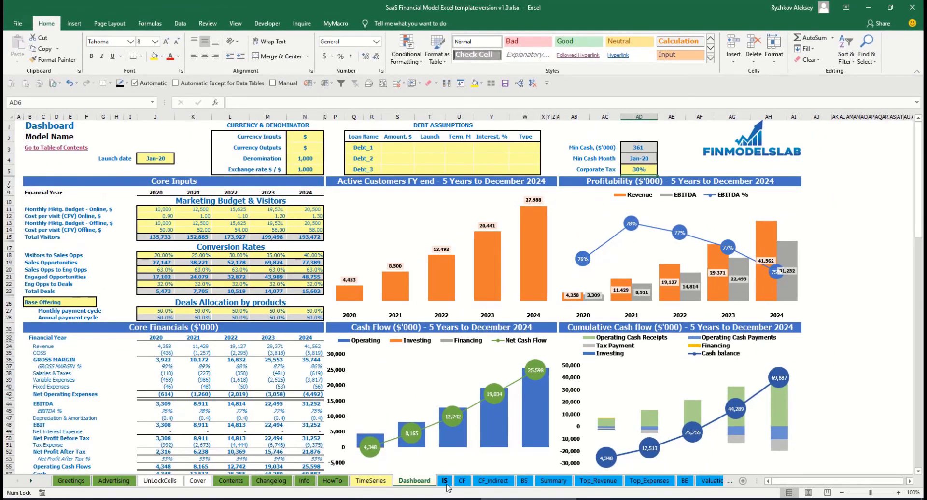
Trace the corporate tax through the income statement's tax expense, the cash flow's tax paid and the balance sheet's tax payable
{"action": "left_click", "coordinate": [445, 480]}
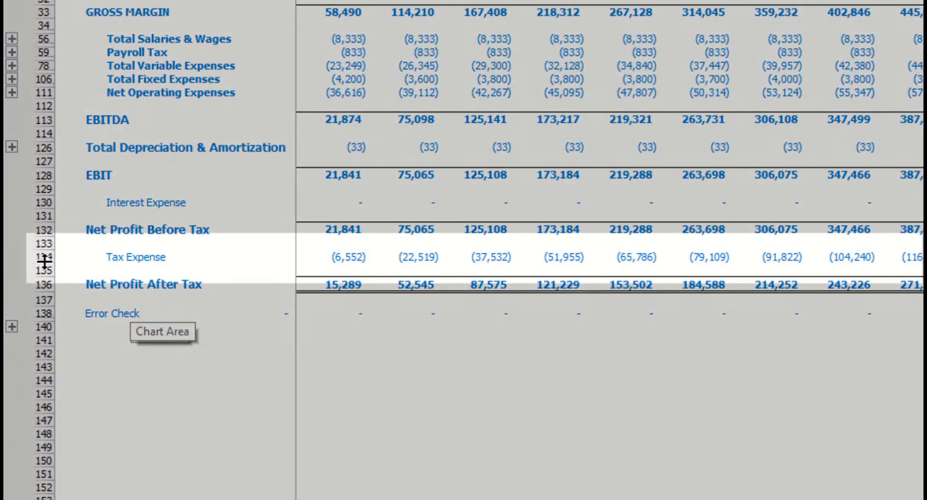
{"action": "left_click", "coordinate": [45, 258]}
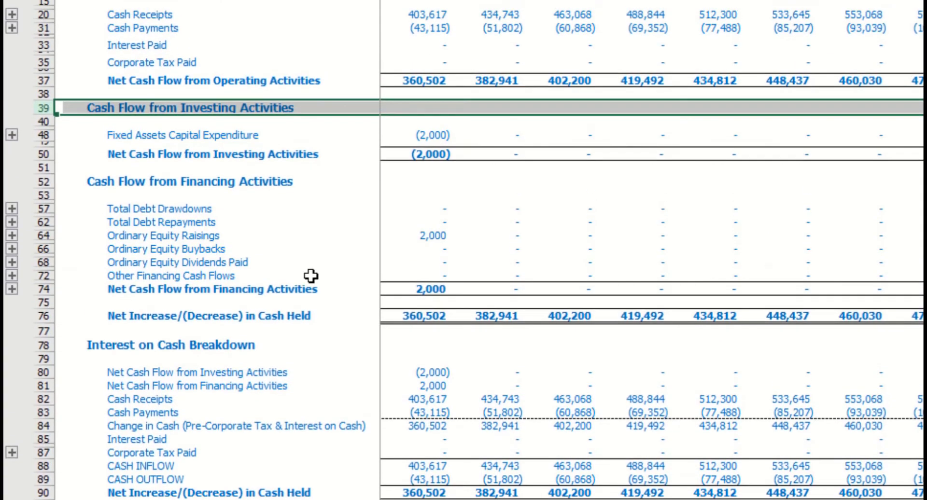
{"action": "scroll", "coordinate": [310, 274], "scroll_direction": "up", "scroll_amount": 10}
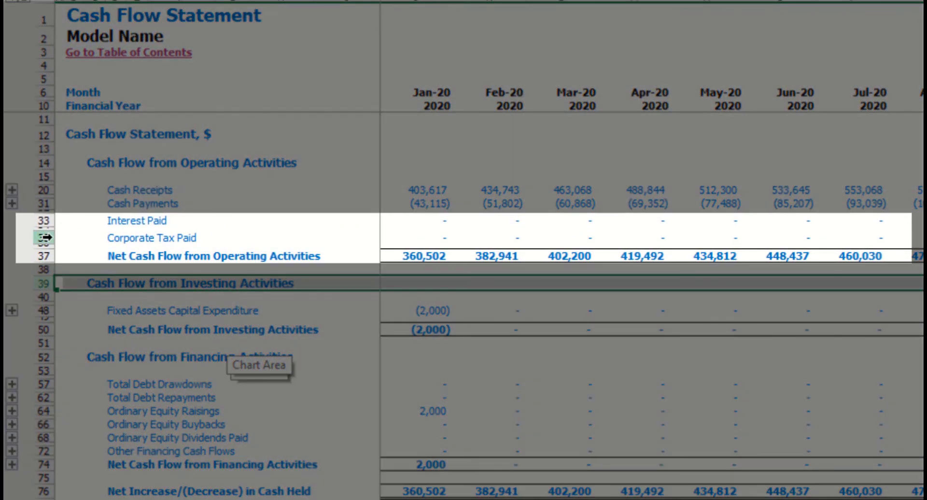
{"action": "left_click", "coordinate": [45, 238]}
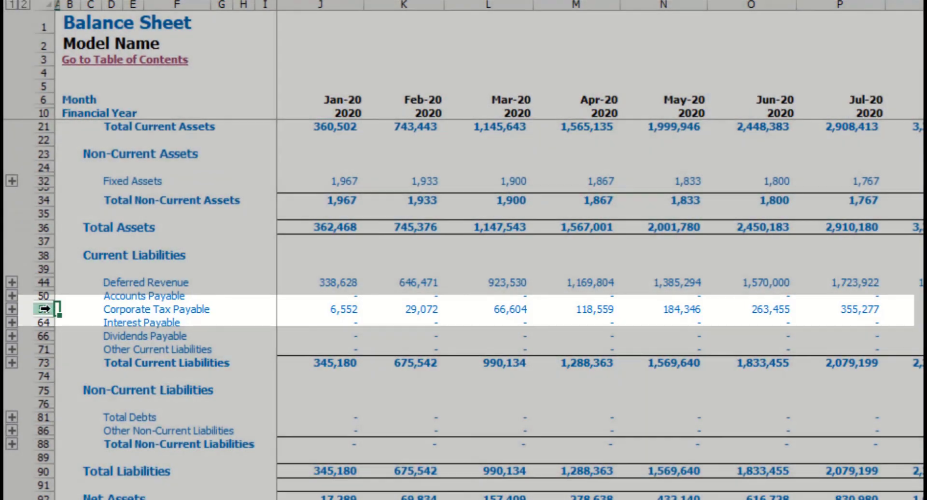
{"action": "left_click", "coordinate": [51, 309]}
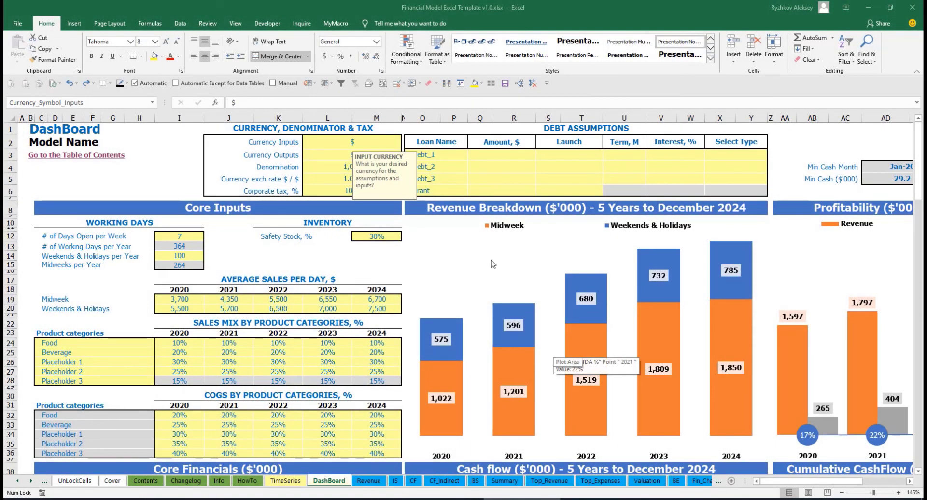
Set the Dashboard's currency for inputs to USD
{"action": "left_click", "coordinate": [193, 147]}
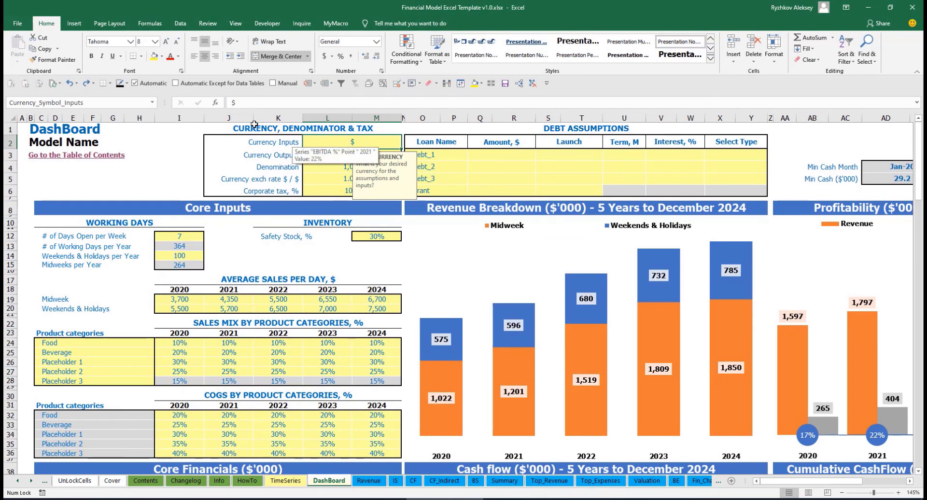
{"action": "left_click", "coordinate": [167, 147]}
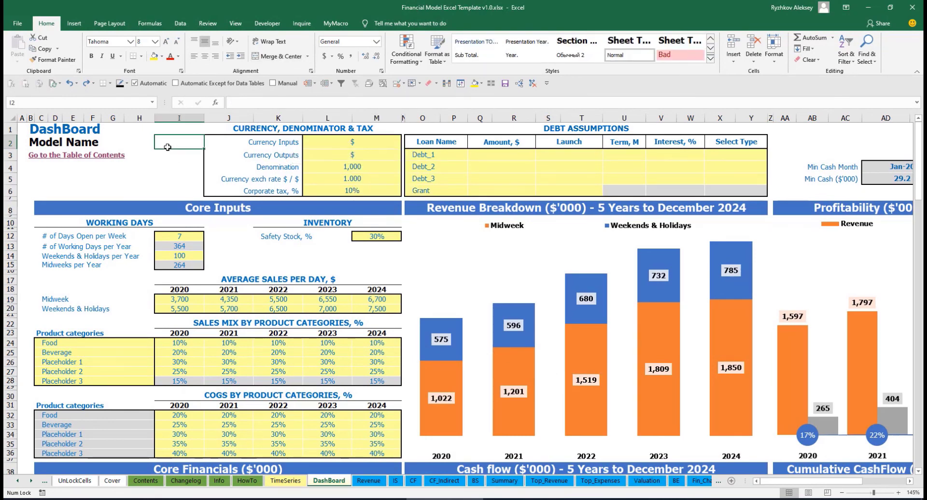
{"action": "left_click", "coordinate": [340, 144]}
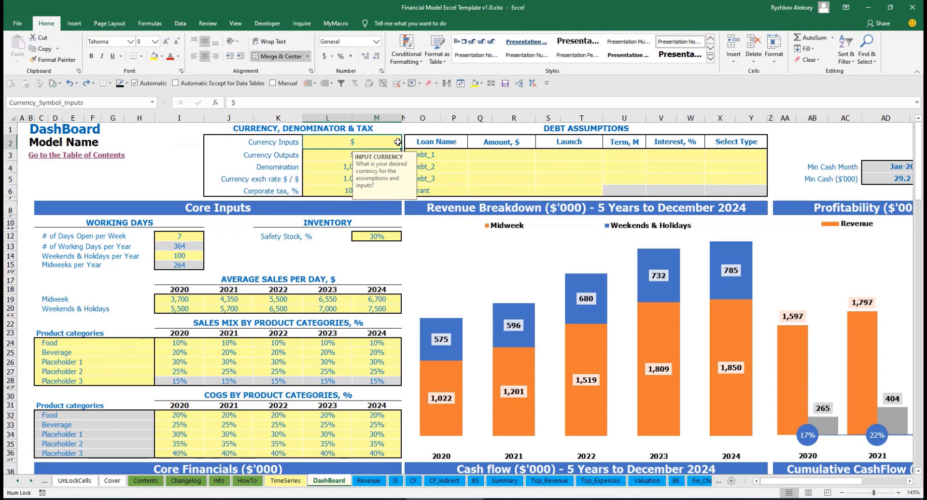
{"action": "left_click", "coordinate": [319, 155]}
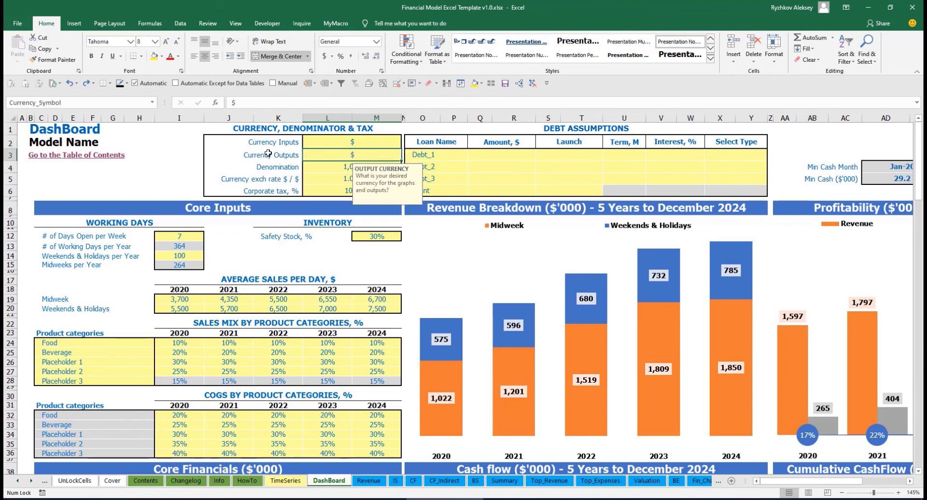
{"action": "left_click", "coordinate": [330, 145]}
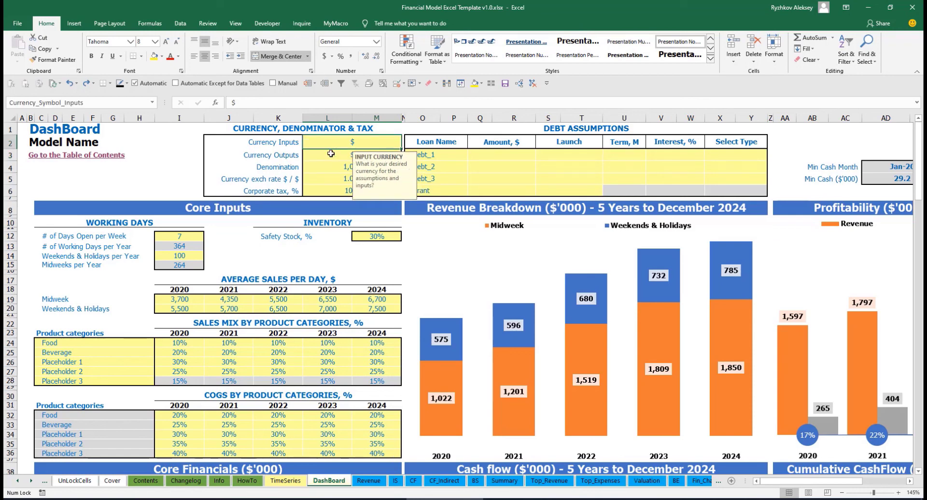
{"action": "left_click", "coordinate": [330, 155]}
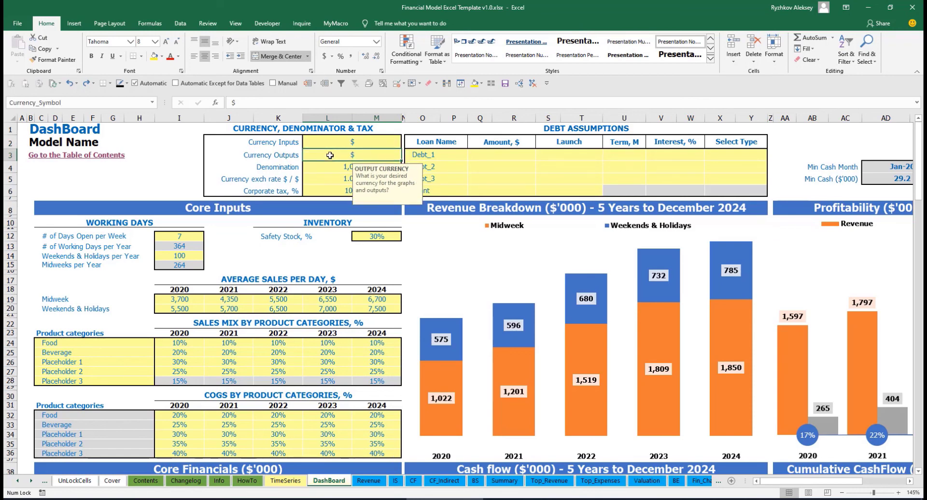
{"action": "left_click", "coordinate": [342, 143]}
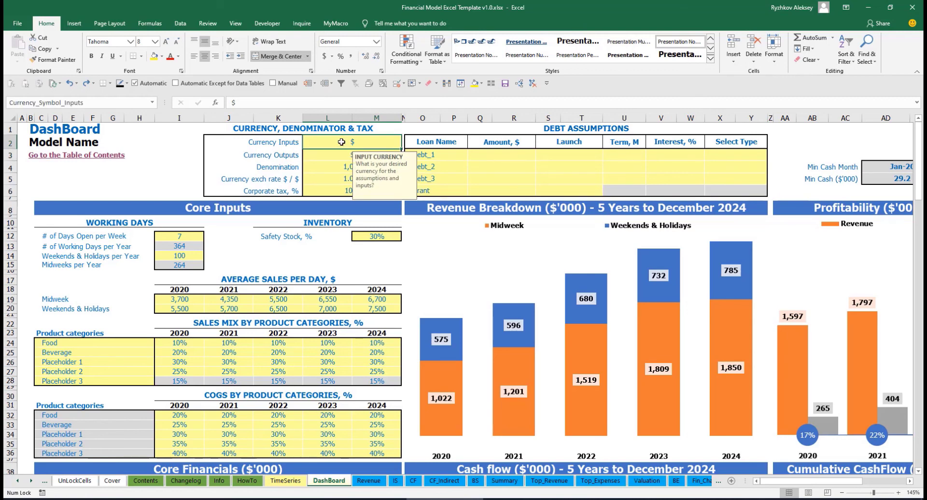
{"action": "type", "text": "USD"}
{"action": "key", "text": "Return"}
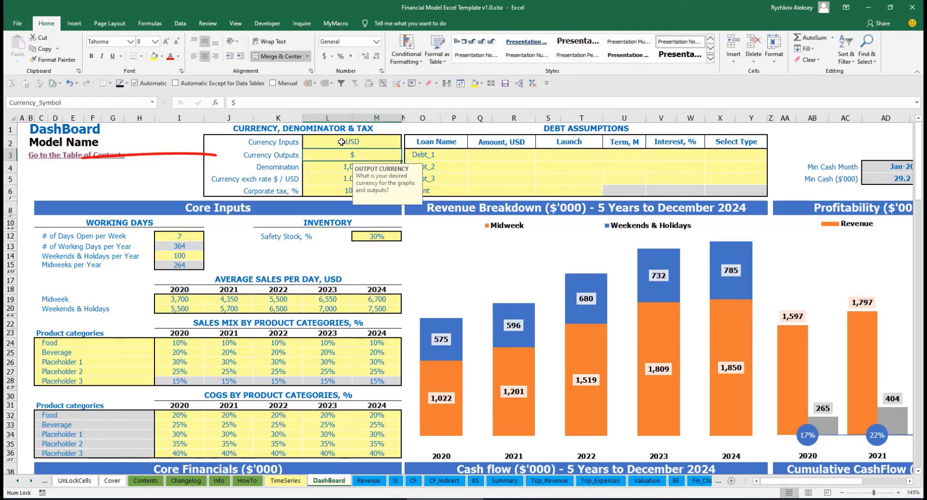
Set the Dashboard's currency for outputs to EUR
{"action": "type", "text": "EUR"}
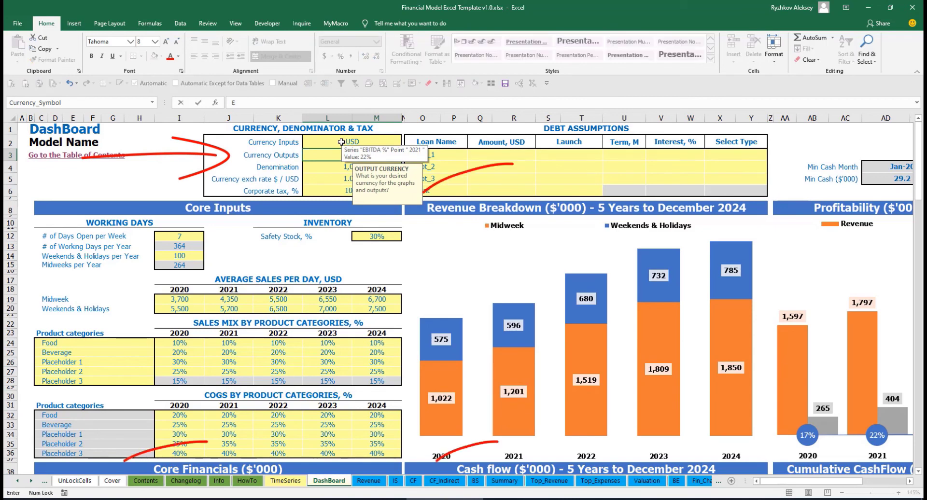
{"action": "key", "text": "Return"}
{"action": "key", "text": "Return"}
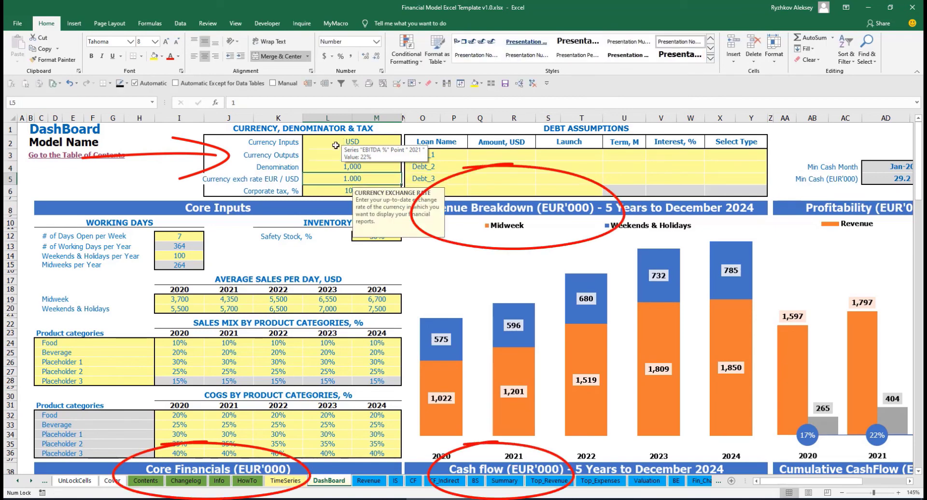
{"action": "left_click", "coordinate": [183, 159]}
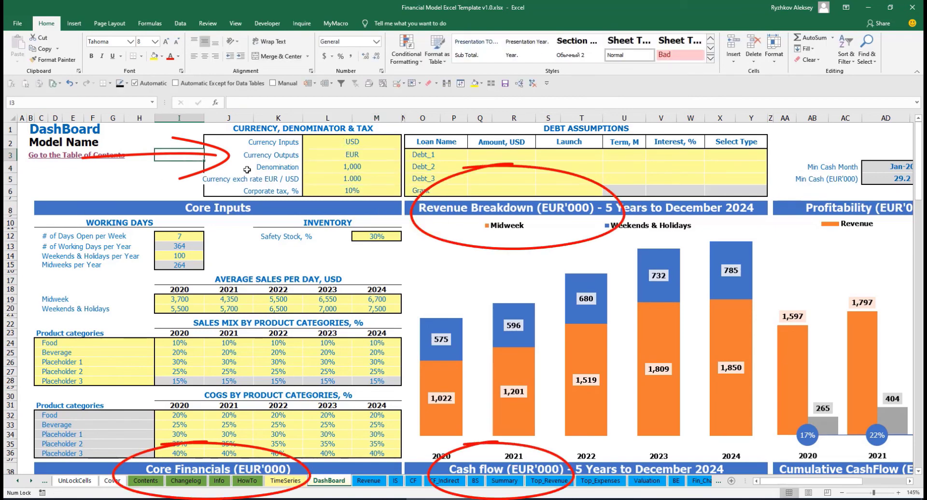
Set the EUR / USD currency exchange rate to 1.2 and review it against the input and output currency fields
{"action": "left_click", "coordinate": [335, 182]}
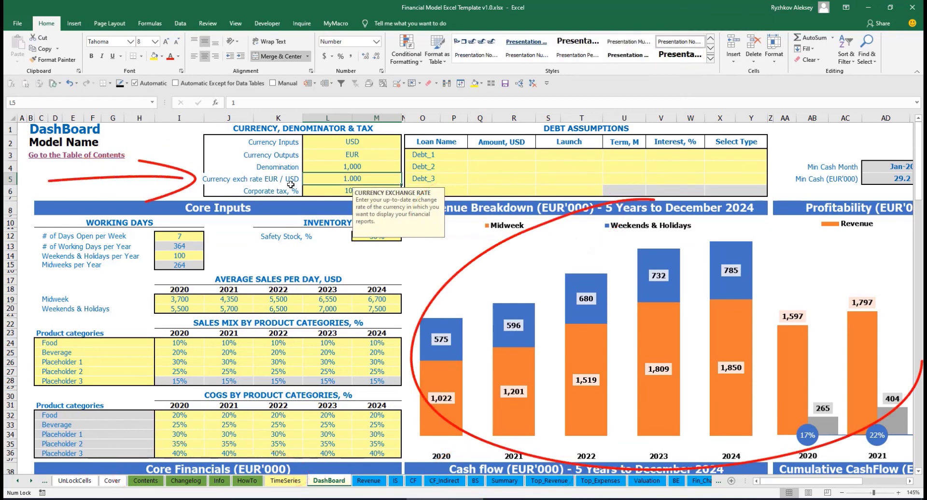
{"action": "type", "text": "1.2"}
{"action": "key", "text": "Return"}
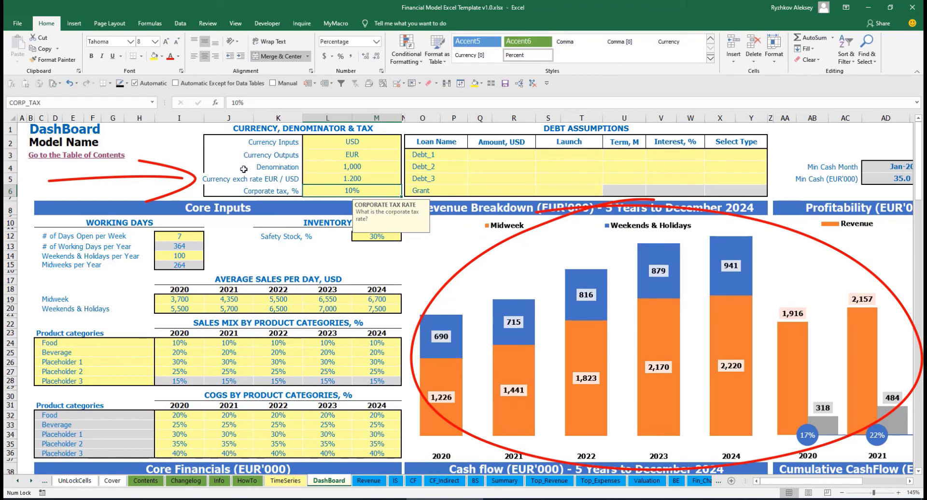
{"action": "left_click", "coordinate": [334, 140]}
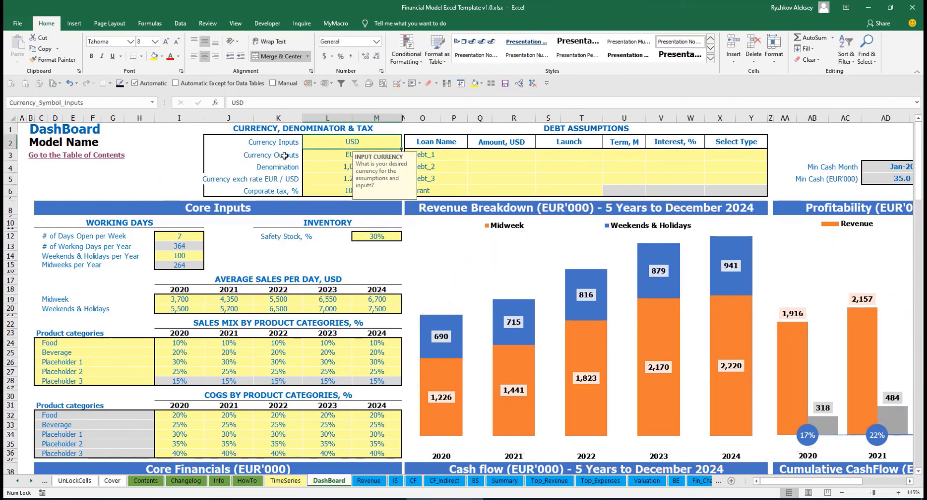
{"action": "left_click", "coordinate": [327, 155]}
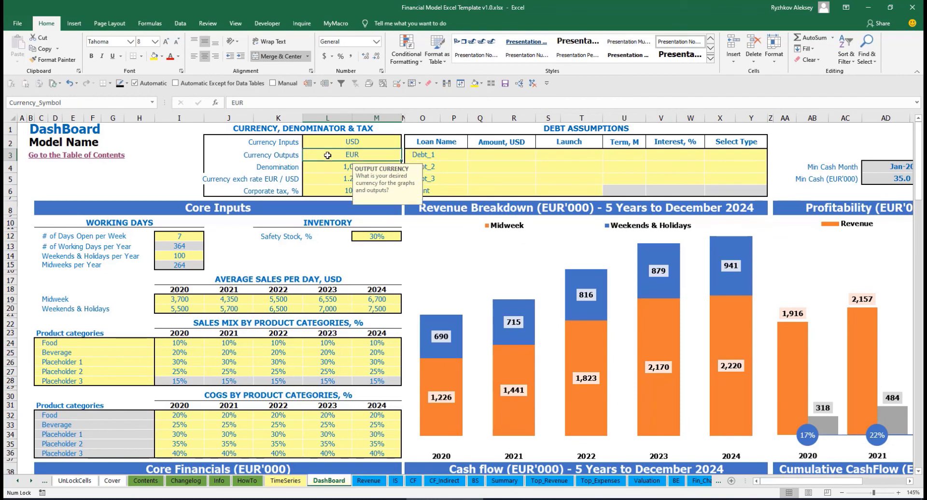
{"action": "left_click", "coordinate": [316, 179]}
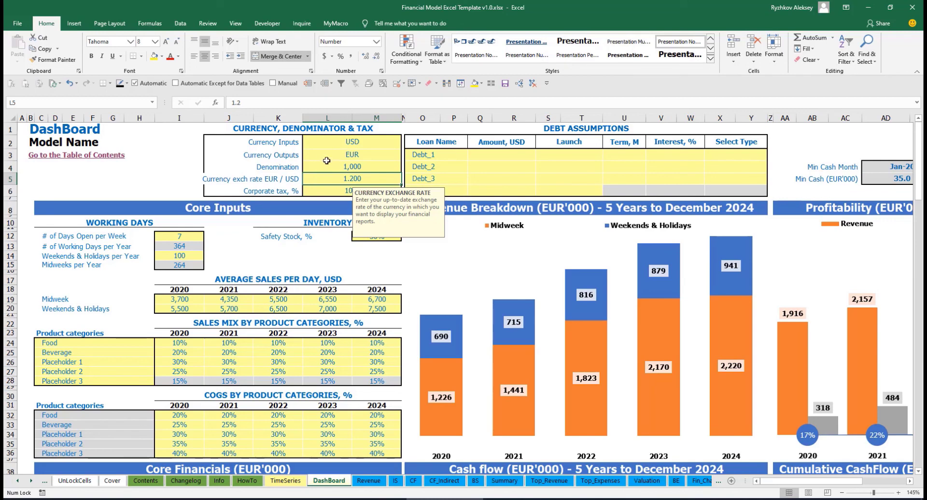
Set the outputs denomination to 1,000,000, comparing the income statement headings on the Summary sheet before and after the change
{"action": "left_click", "coordinate": [334, 164]}
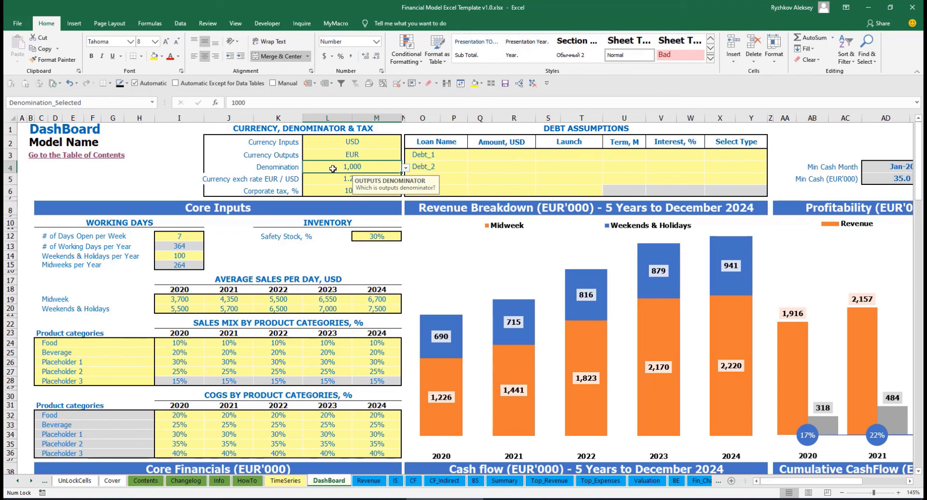
{"action": "left_click", "coordinate": [507, 480]}
{"action": "left_click", "coordinate": [153, 165]}
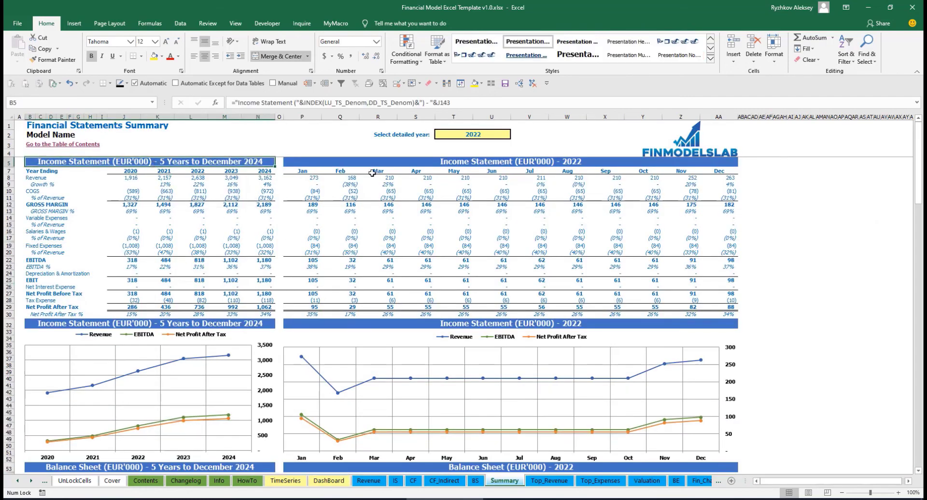
{"action": "left_click", "coordinate": [501, 164]}
{"action": "left_click", "coordinate": [205, 163]}
{"action": "left_click", "coordinate": [328, 480]}
{"action": "left_click", "coordinate": [406, 168]}
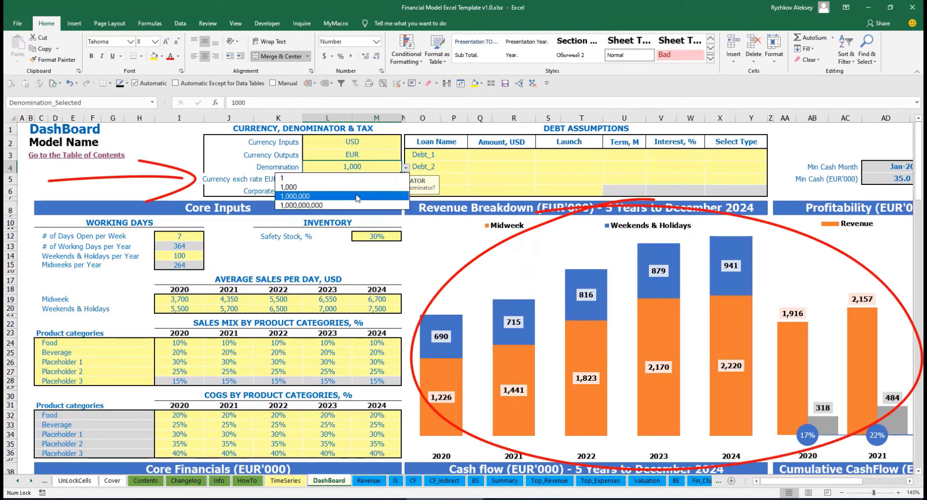
{"action": "left_click", "coordinate": [295, 195]}
{"action": "left_click", "coordinate": [503, 480]}
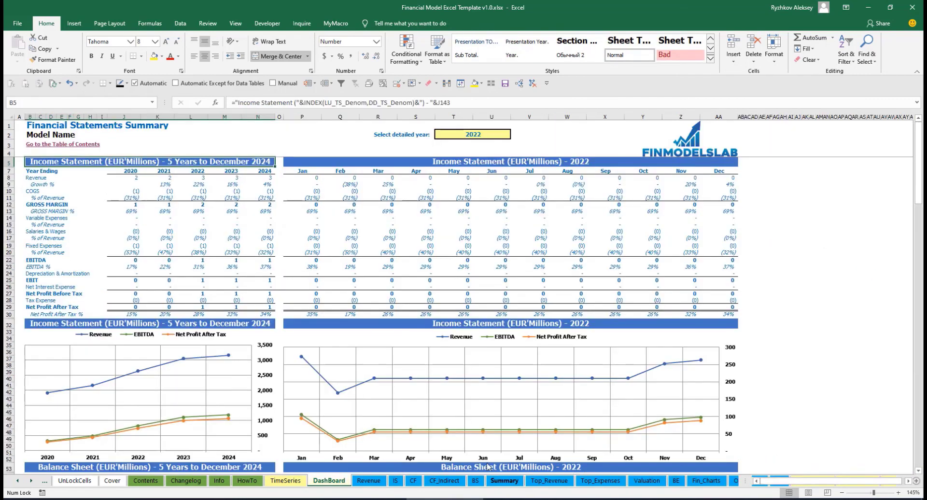
{"action": "left_click", "coordinate": [387, 162]}
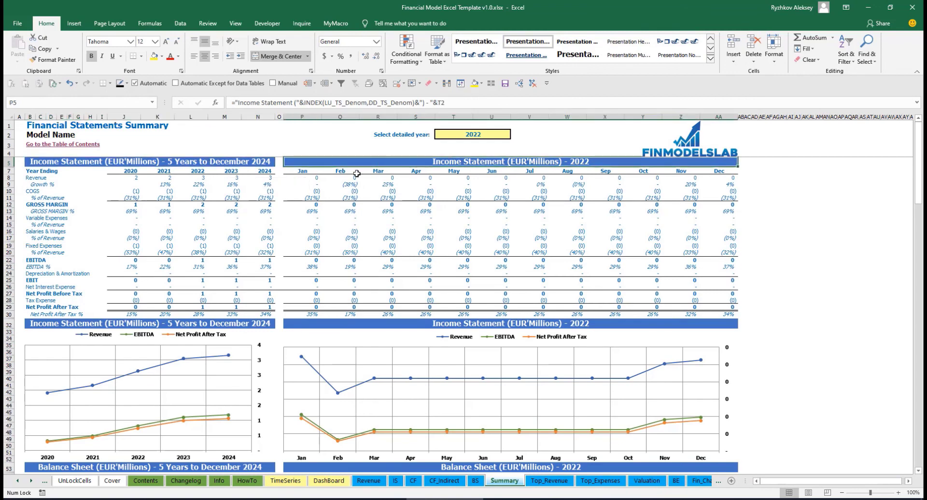
Set the outputs denomination to 1 and check the income statement on the Summary sheet
{"action": "left_click", "coordinate": [328, 481]}
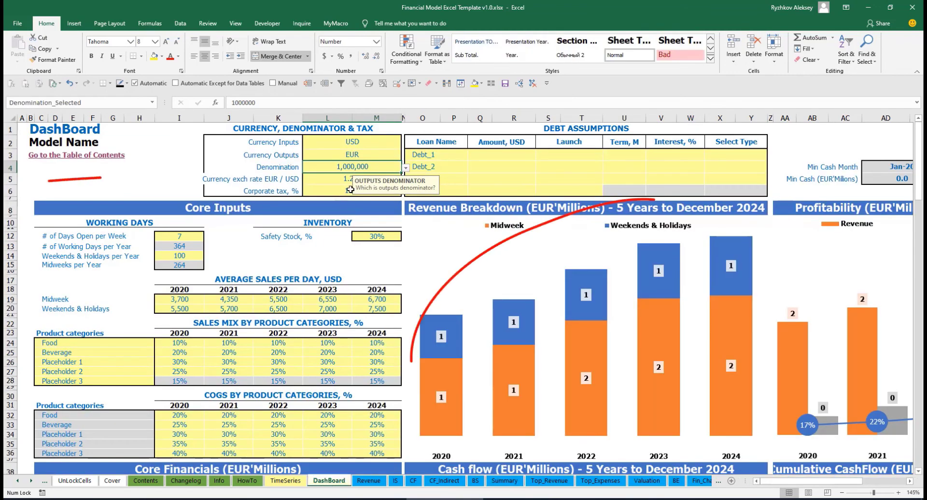
{"action": "left_click", "coordinate": [405, 168]}
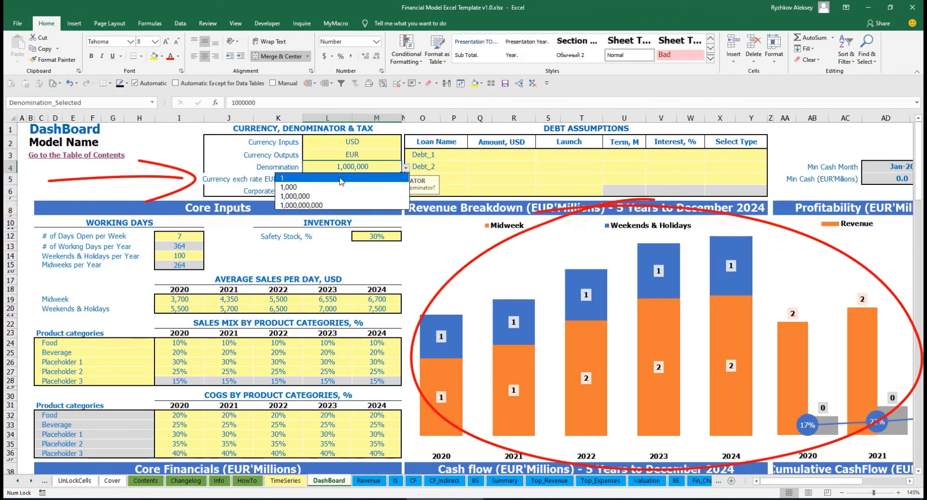
{"action": "left_click", "coordinate": [341, 179]}
{"action": "left_click", "coordinate": [504, 480]}
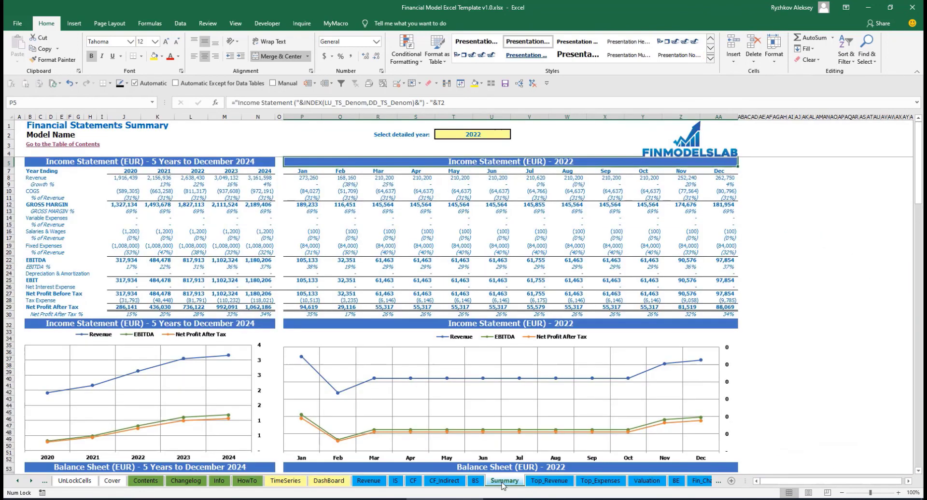
Set the corporate tax rate on the Dashboard to 15%
{"action": "left_click", "coordinate": [328, 480]}
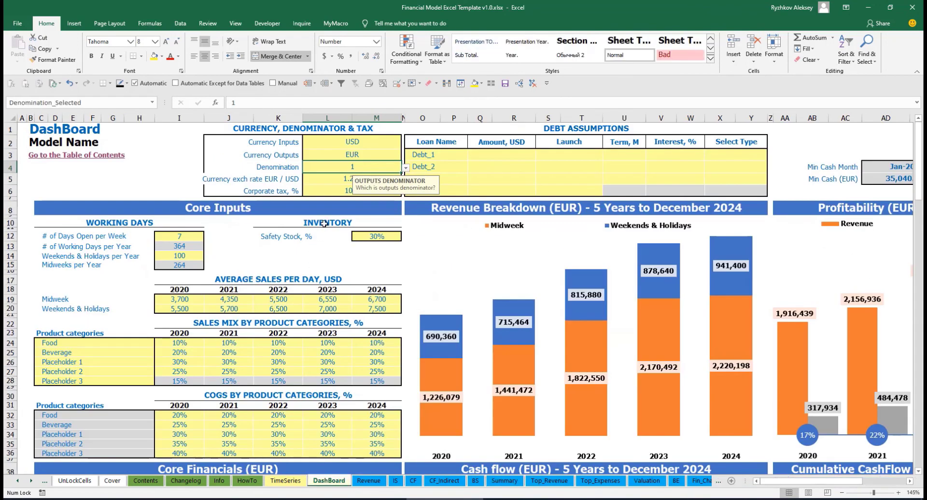
{"action": "left_click", "coordinate": [331, 187]}
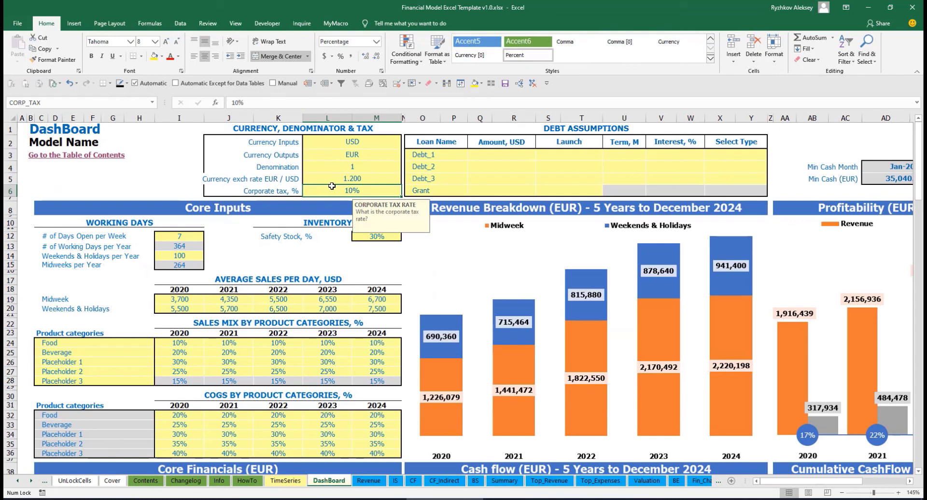
{"action": "type", "text": "15%"}
{"action": "key", "text": "Return"}
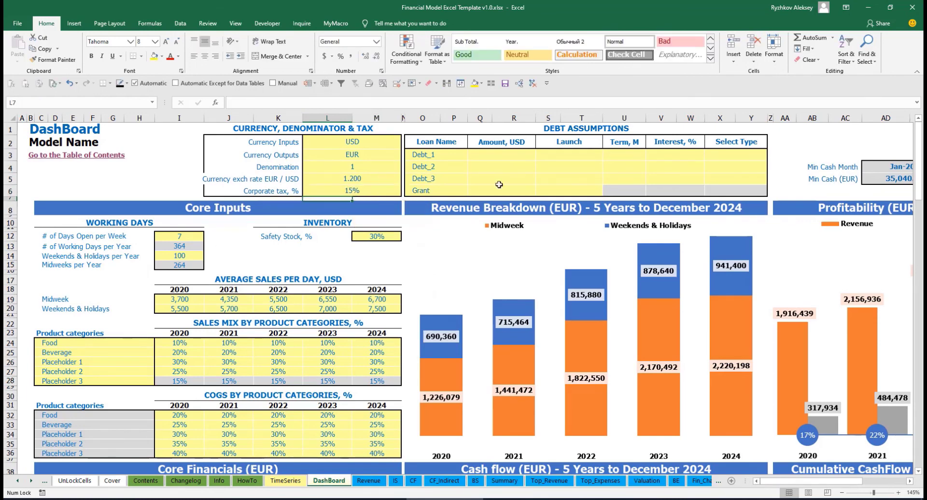
Examine the Tax Expense row on the monthly income statement
{"action": "left_click", "coordinate": [397, 481]}
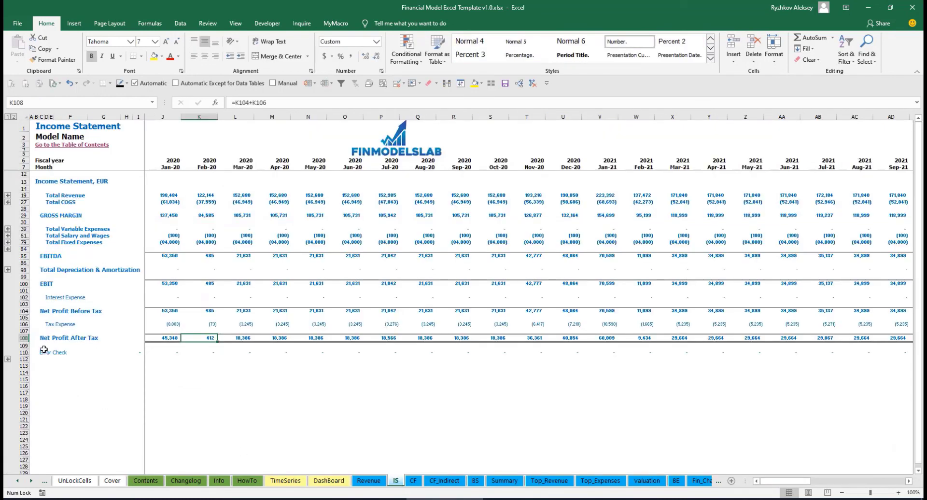
{"action": "left_click", "coordinate": [24, 325]}
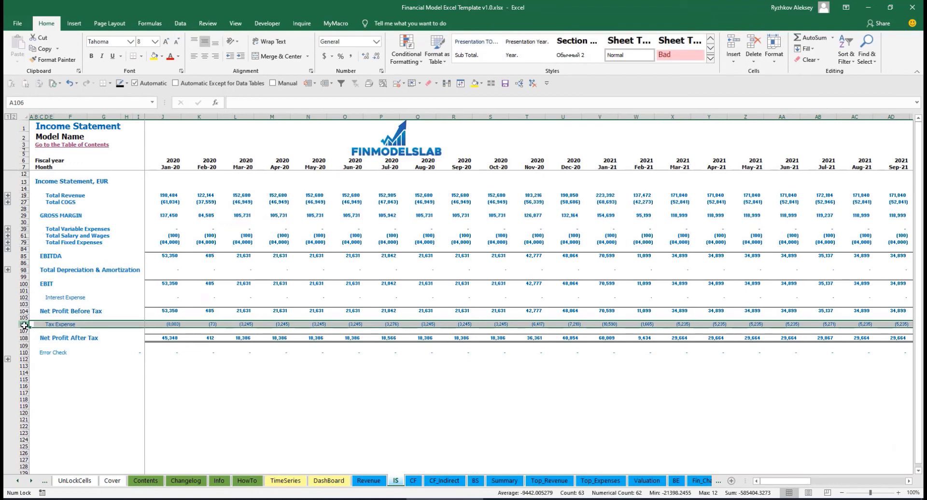